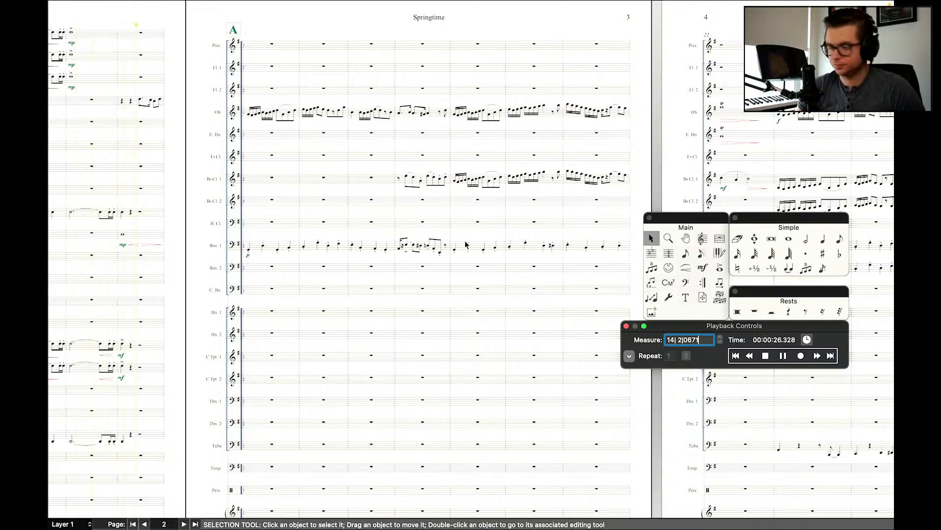
# Follow the playback of the Springtime score from rehearsal mark A on page 3 through to the start of page 7.
pyautogui.scroll(-1, 357, 193)
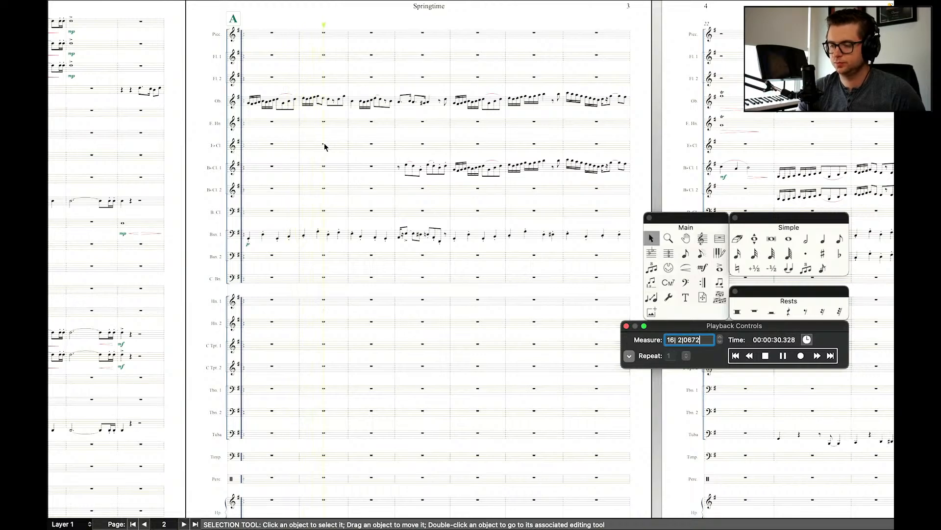
pyautogui.hscroll(3, 324, 146)
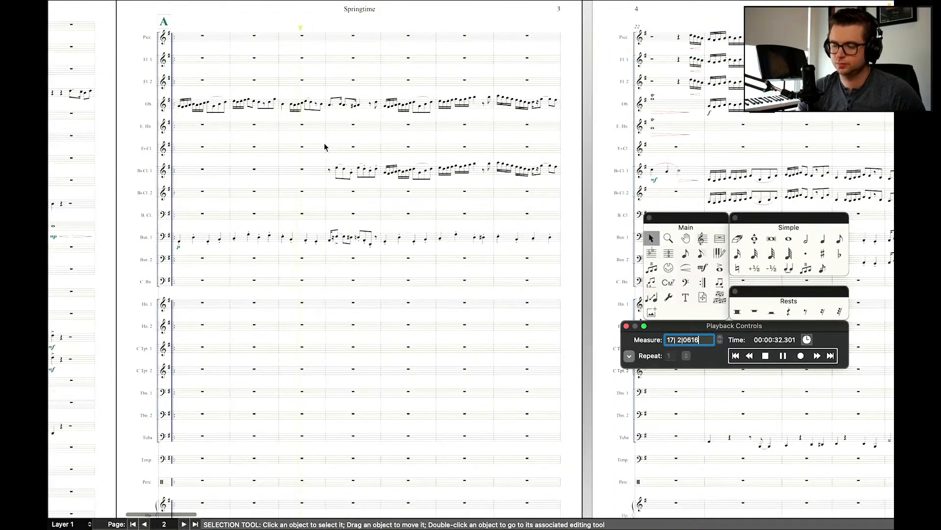
pyautogui.hscroll(3, 325, 146)
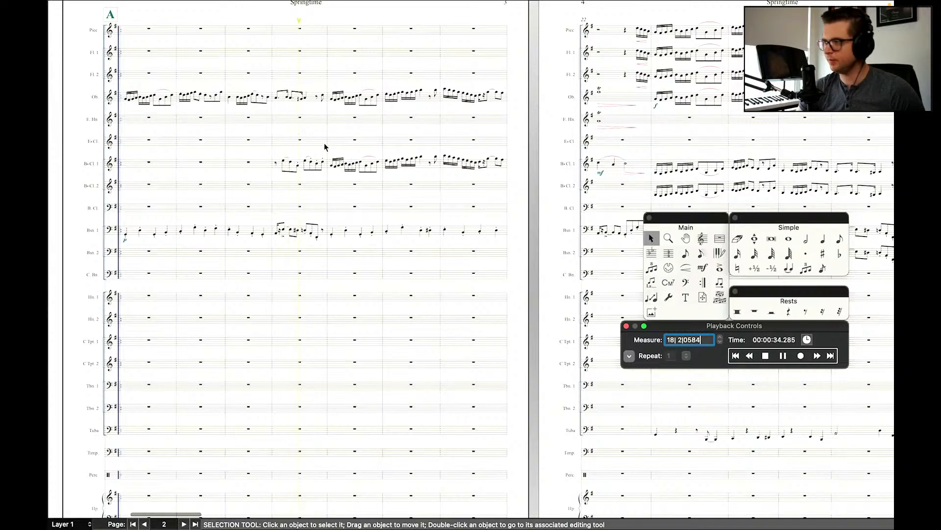
pyautogui.scroll(1, 324, 147)
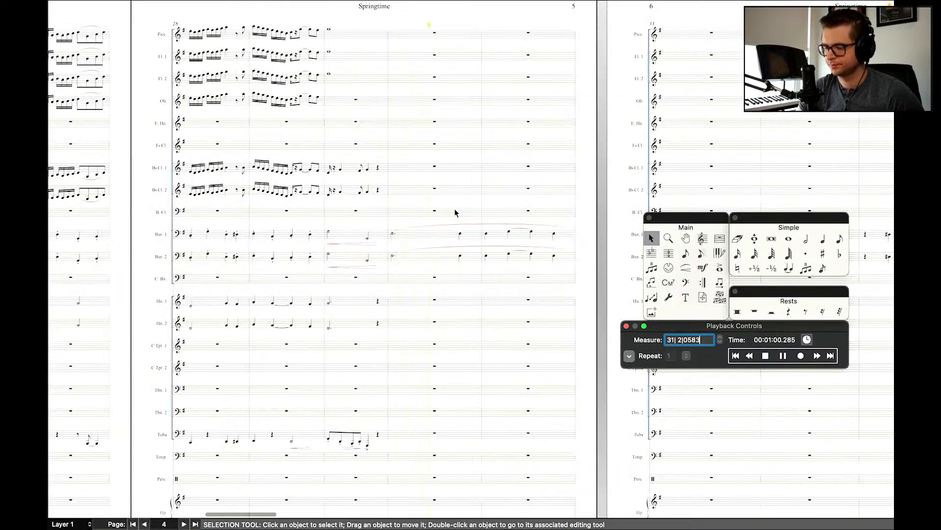
pyautogui.hscroll(3, 515, 227)
pyautogui.moveTo(180, 2)
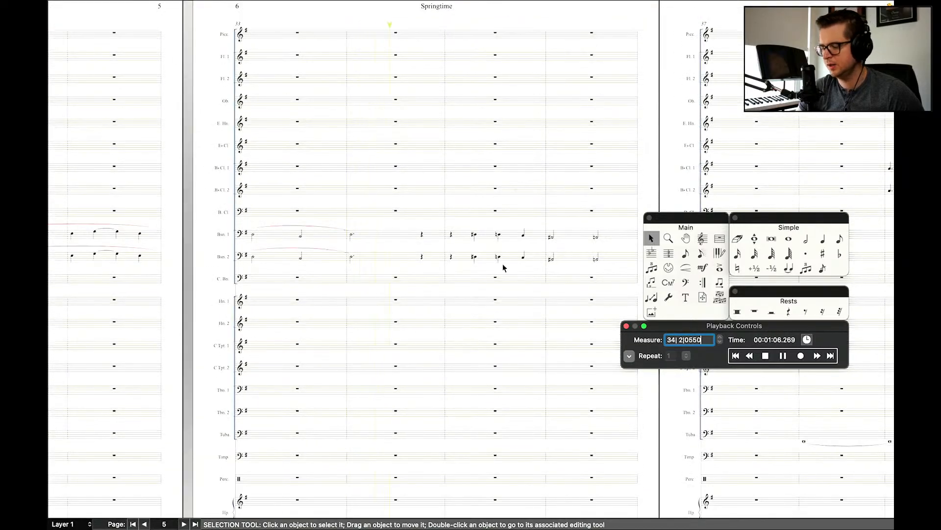
pyautogui.hscroll(2, 508, 313)
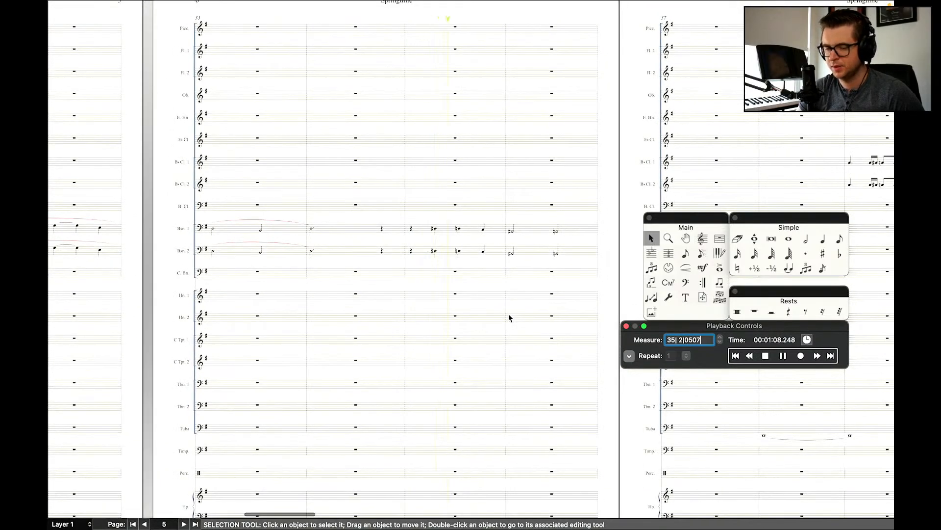
pyautogui.scroll(1, 549, 342)
pyautogui.hscroll(4, 550, 341)
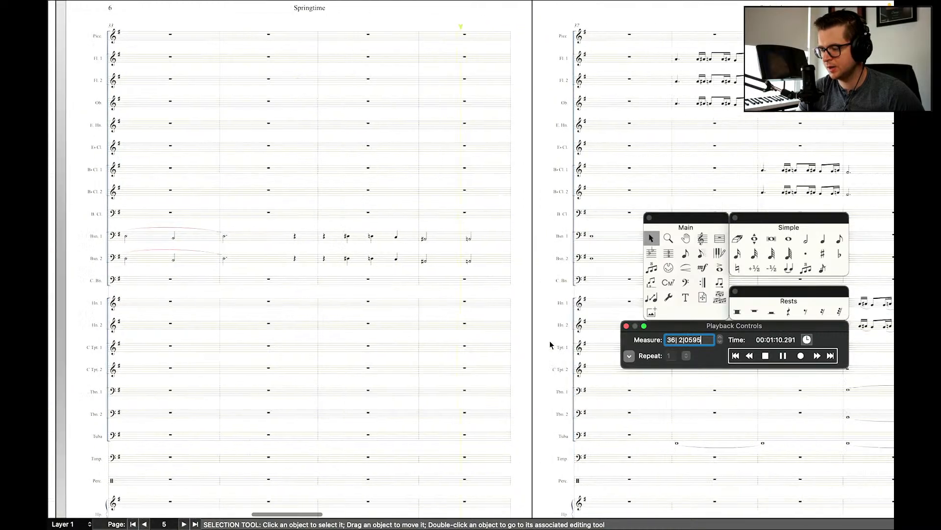
pyautogui.hscroll(5, 549, 339)
pyautogui.scroll(-2, 552, 245)
pyautogui.scroll(3, 551, 245)
pyautogui.hscroll(8, 551, 245)
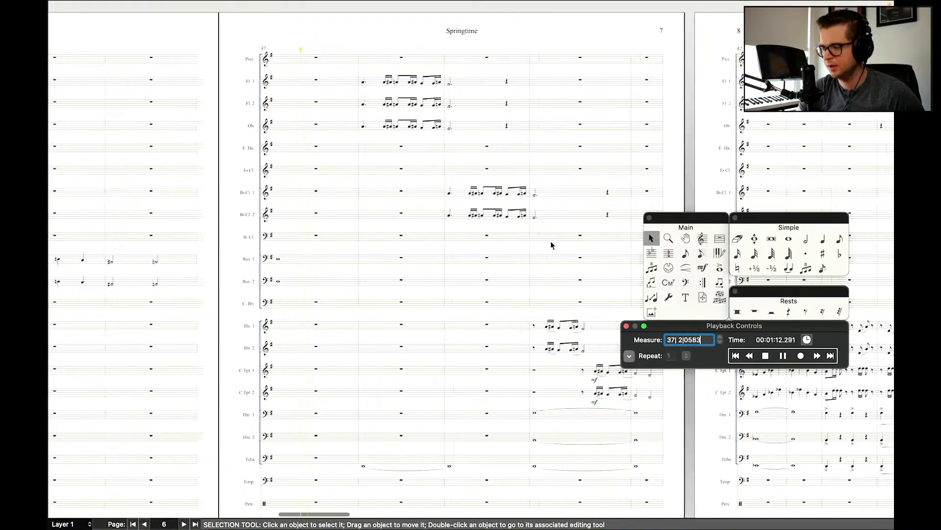
# Follow the playback through pages 7 and 8 up to the repeat barline and stop it there.
pyautogui.hscroll(2, 551, 241)
pyautogui.scroll(-8, 481, 223)
pyautogui.scroll(8, 481, 222)
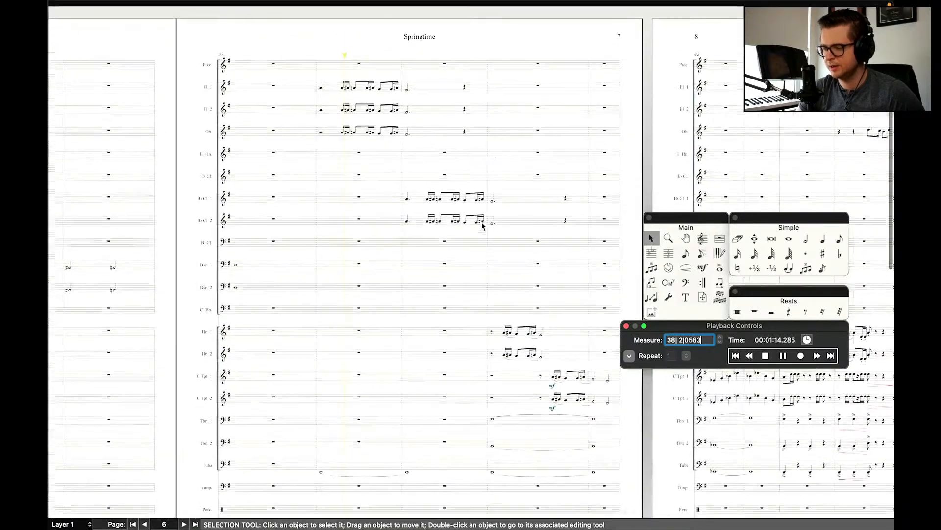
pyautogui.scroll(-2, 482, 225)
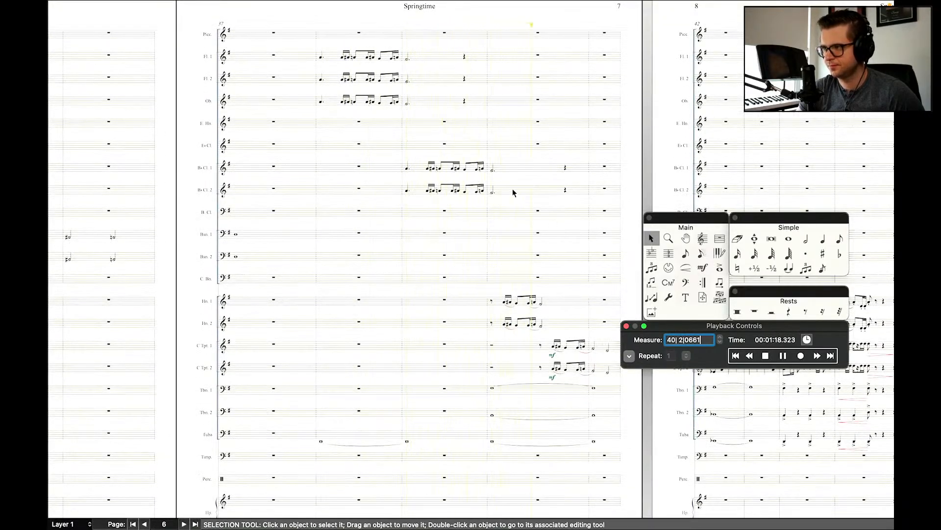
pyautogui.hscroll(5, 512, 191)
pyautogui.hscroll(4, 513, 191)
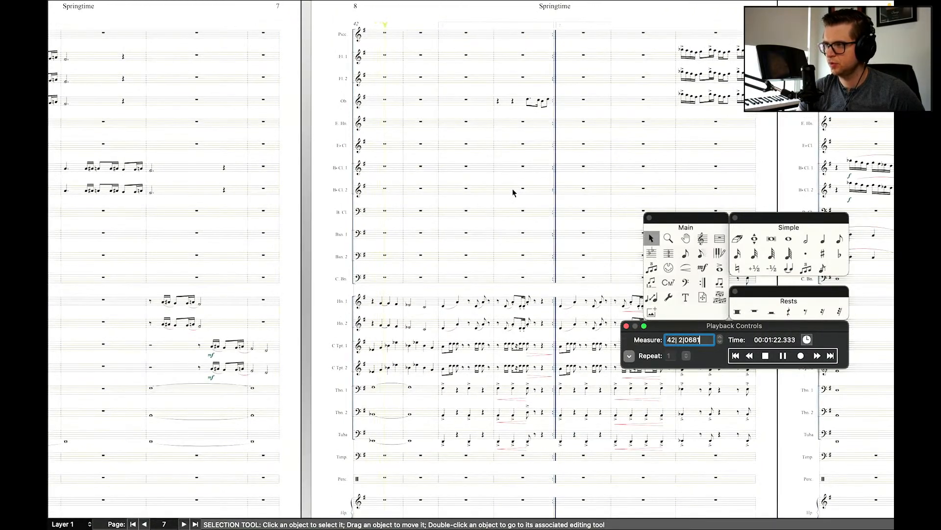
pyautogui.hscroll(3, 512, 193)
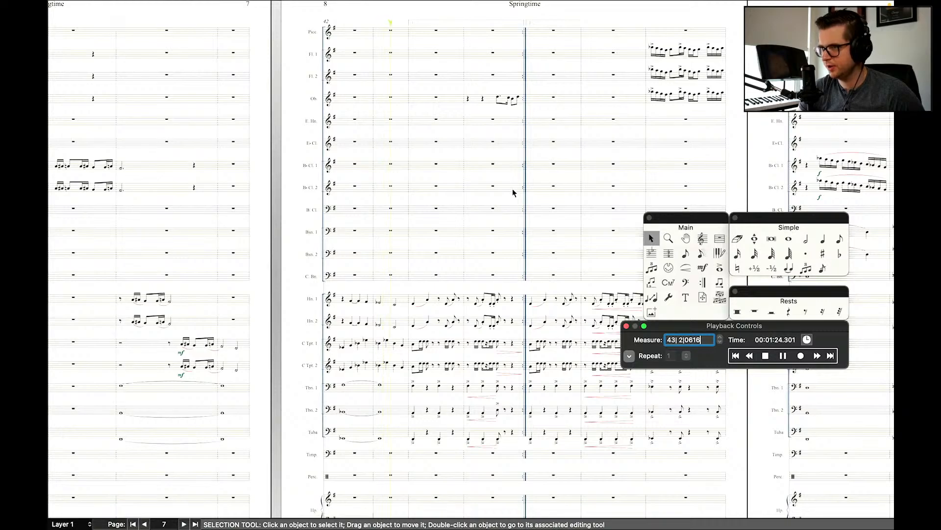
pyautogui.hscroll(3, 466, 259)
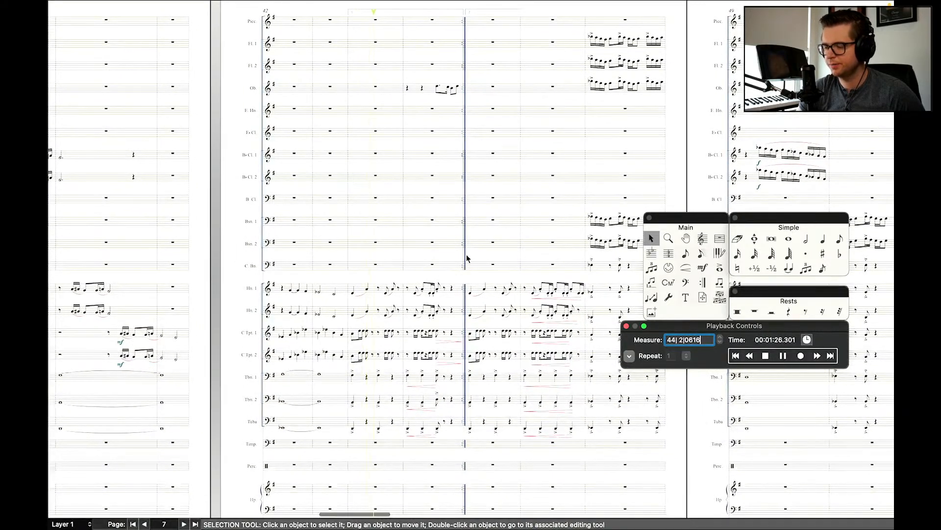
pyautogui.scroll(1, 466, 259)
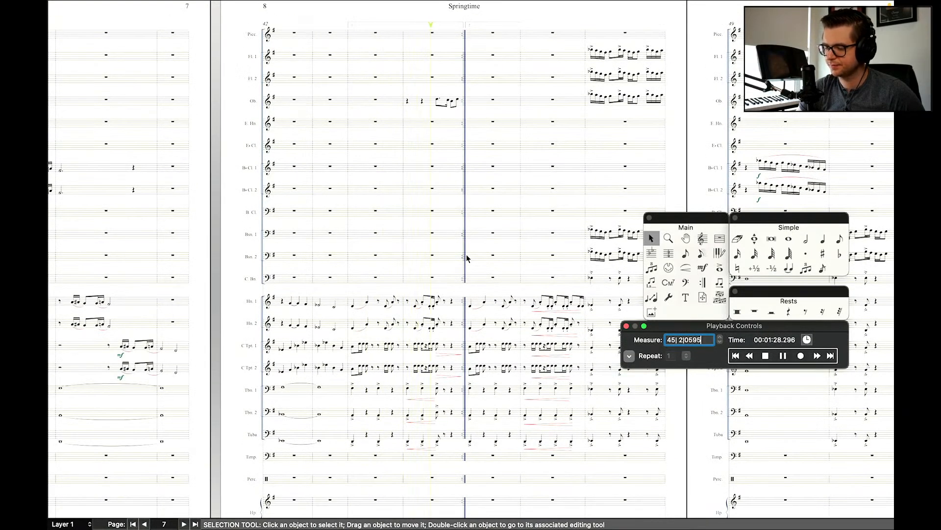
pyautogui.press('space')
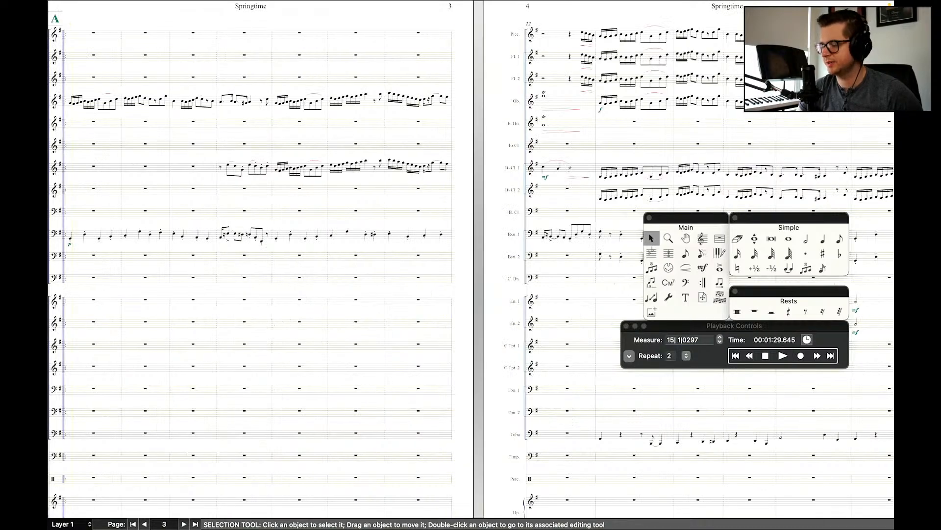
# Set the playback position to measure 46, just past the repeat on page 8, and start playback from there.
pyautogui.hscroll(15, 363, 249)
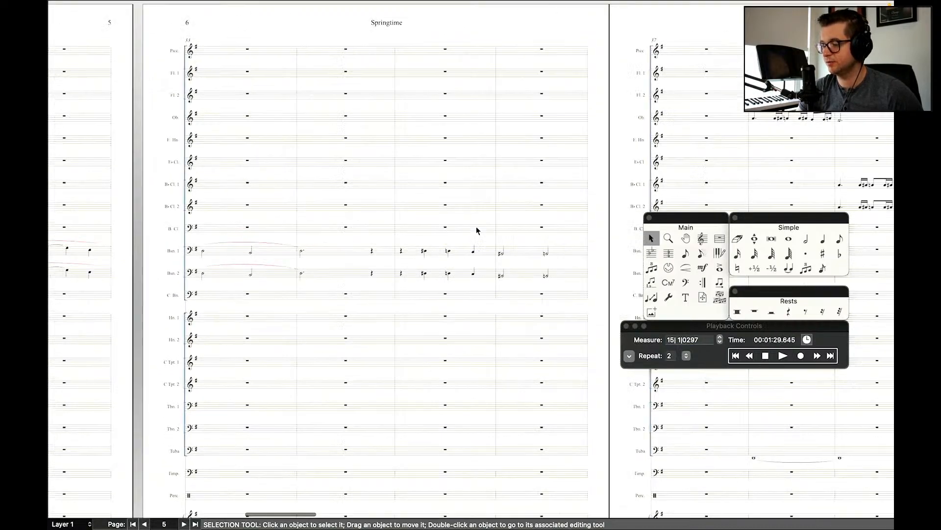
pyautogui.hscroll(5, 475, 226)
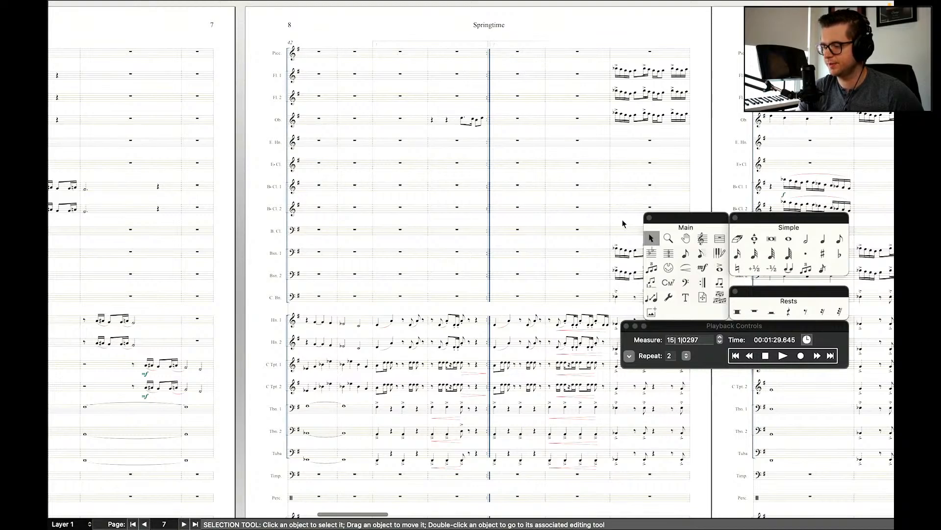
pyautogui.click(765, 355)
pyautogui.write('46')
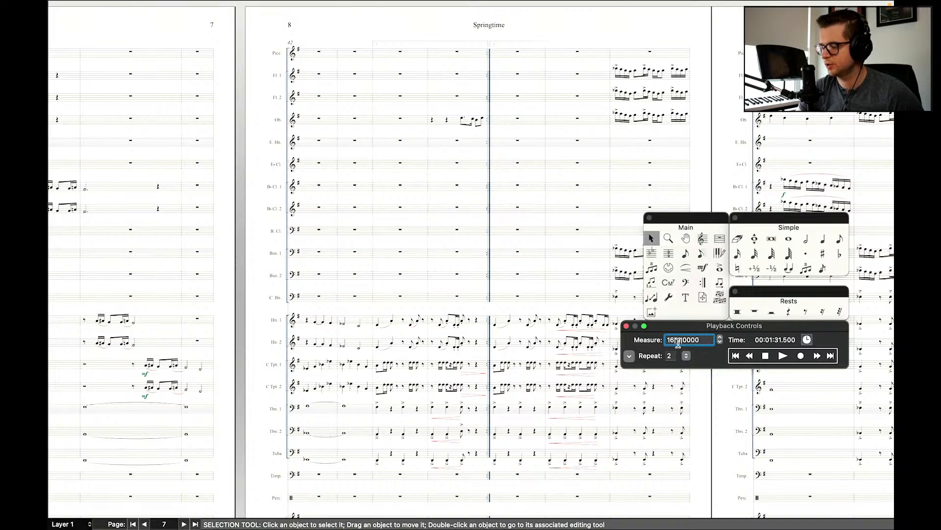
pyautogui.press('Return')
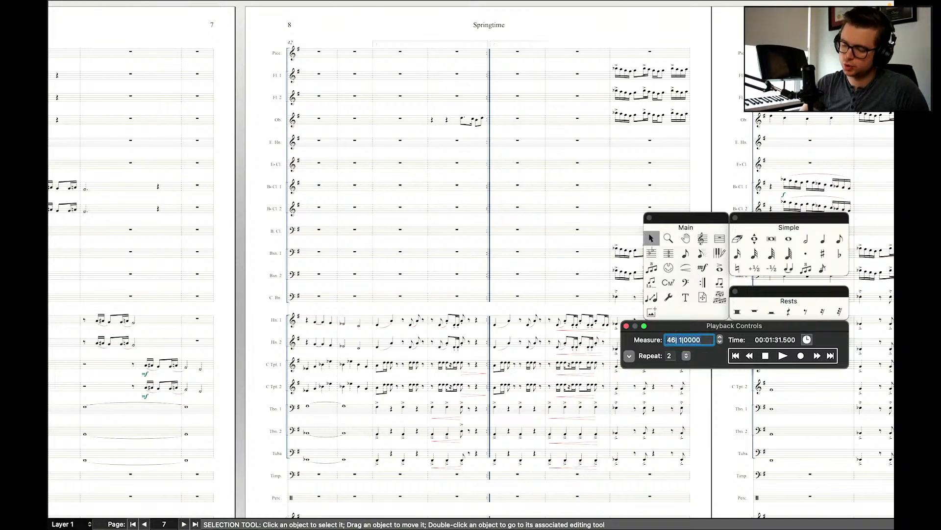
pyautogui.press('Return')
pyautogui.press('space')
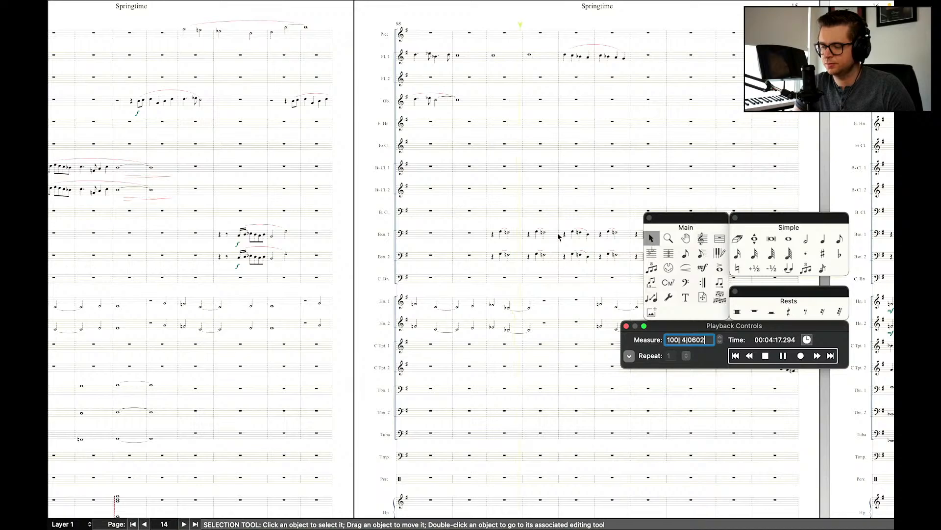
# Follow the playback through pages 15 and 16 to the end of the written notes and stop it.
pyautogui.hscroll(3, 561, 226)
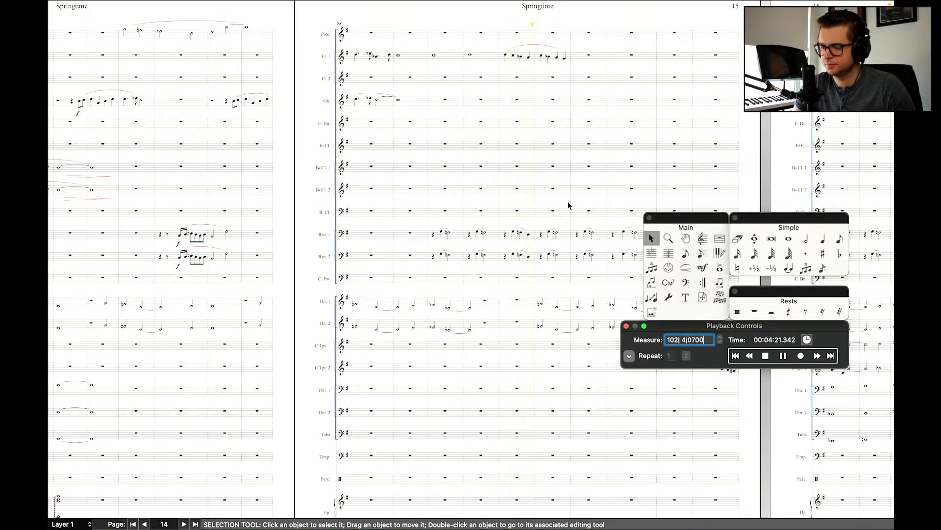
pyautogui.hscroll(3, 569, 205)
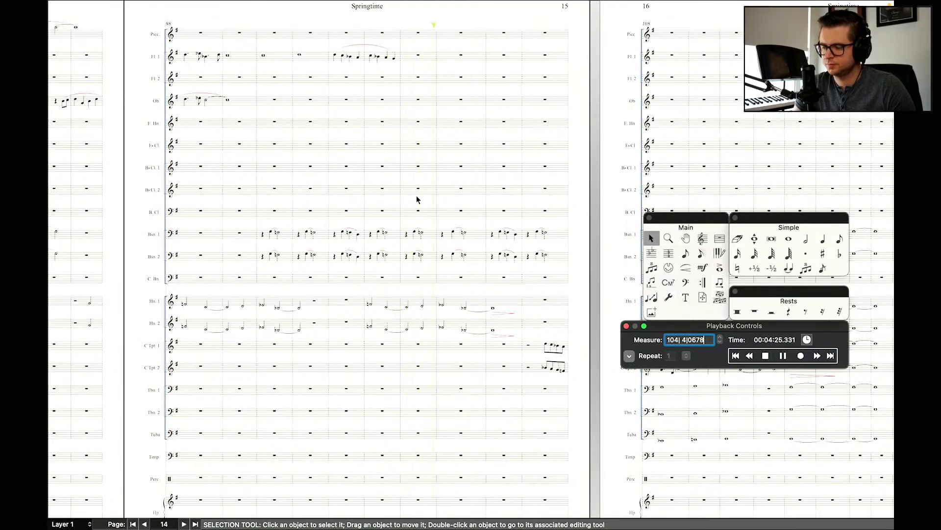
pyautogui.hscroll(3, 478, 190)
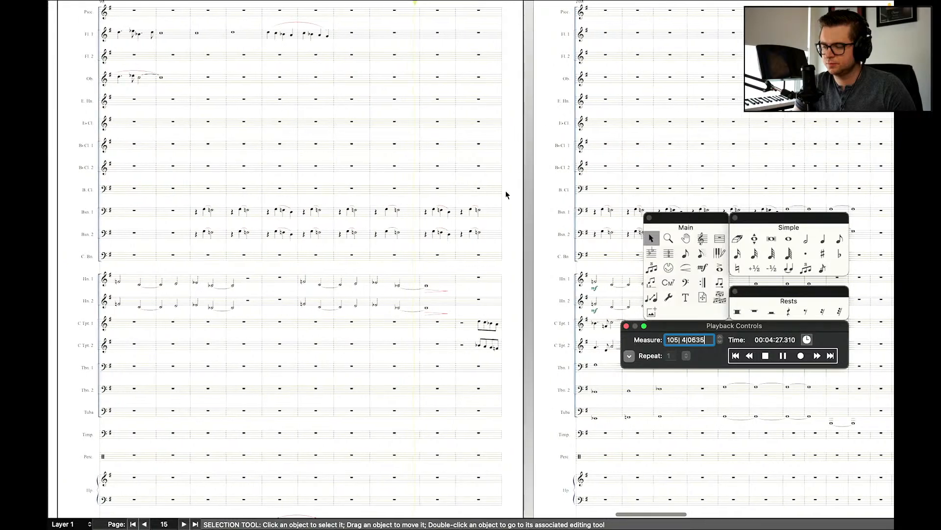
pyautogui.hscroll(3, 491, 213)
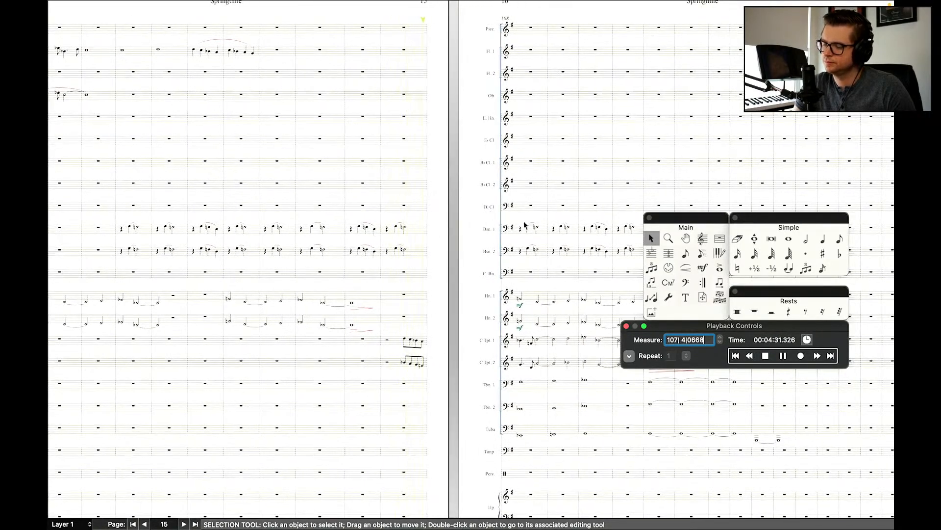
pyautogui.hscroll(2, 562, 235)
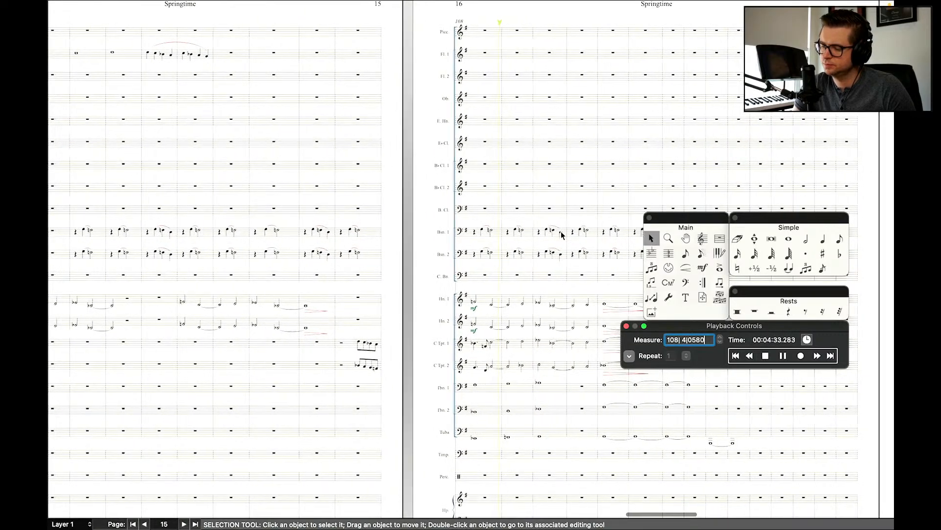
pyautogui.hscroll(5, 562, 235)
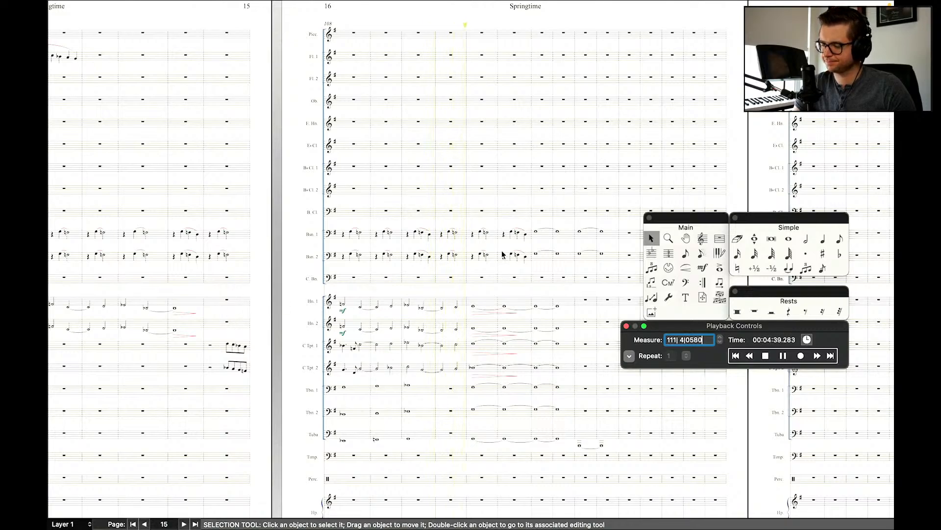
pyautogui.hscroll(3, 502, 254)
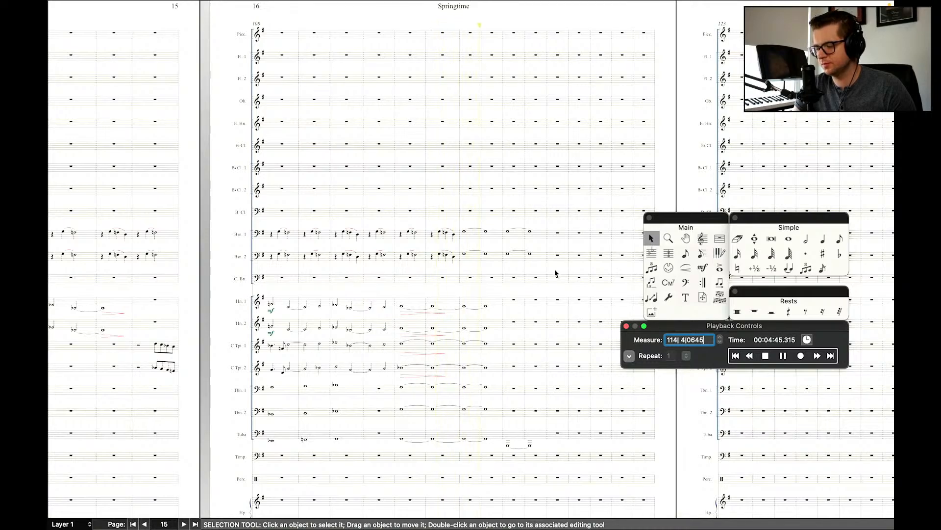
pyautogui.hscroll(2, 554, 270)
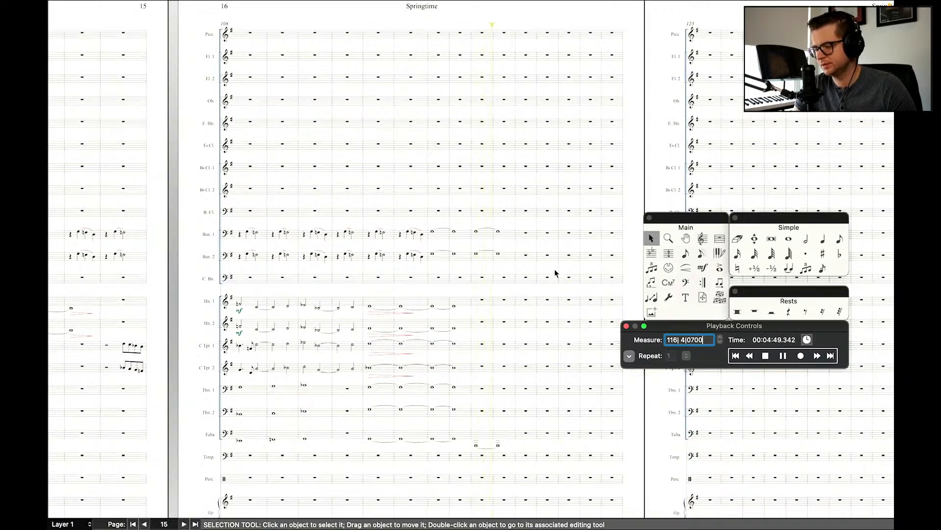
pyautogui.click(554, 273)
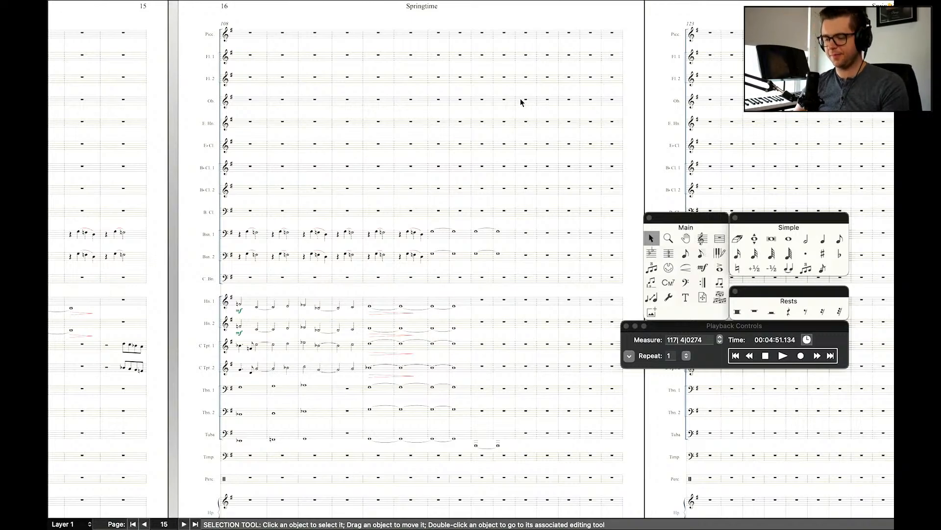
# Examine the woodwind and brass staves at the end of page 15, just before measure 108, at closer zoom.
pyautogui.hscroll(-10, 456, 106)
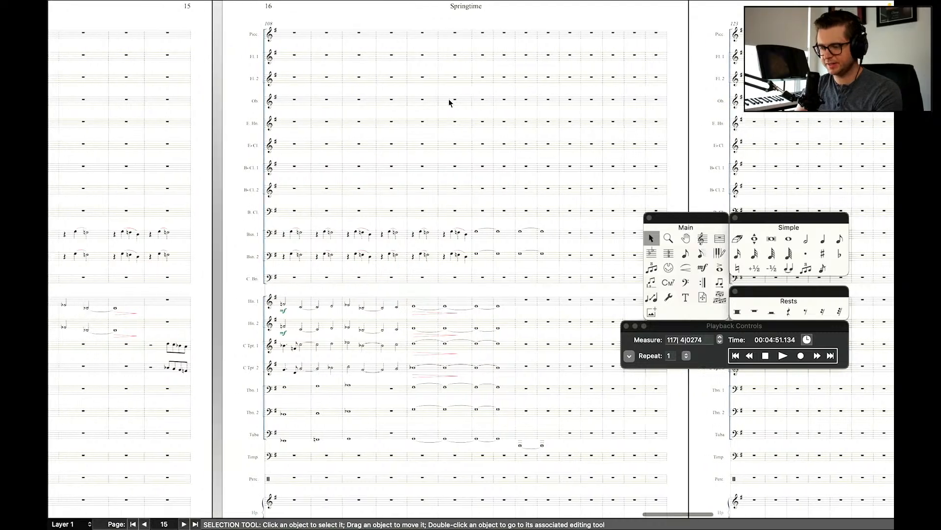
pyautogui.scroll(5, 392, 287)
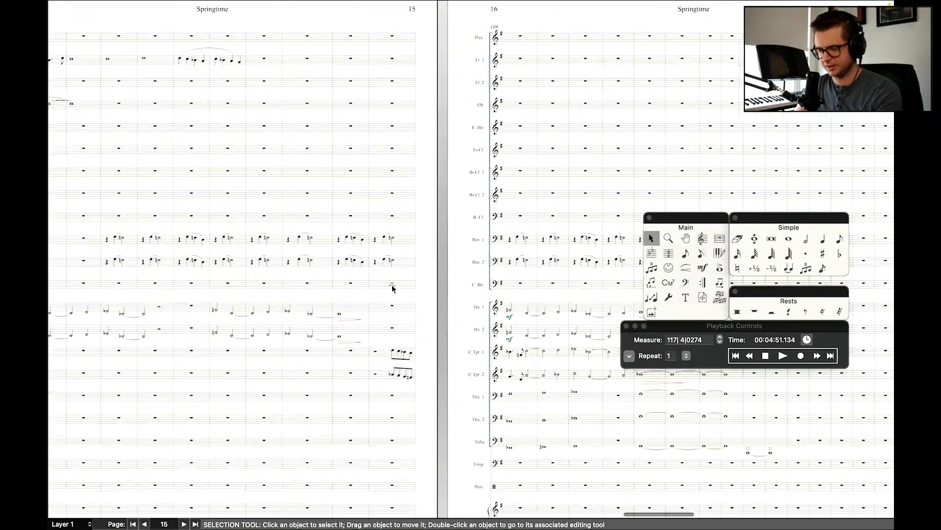
pyautogui.scroll(-2, 483, 311)
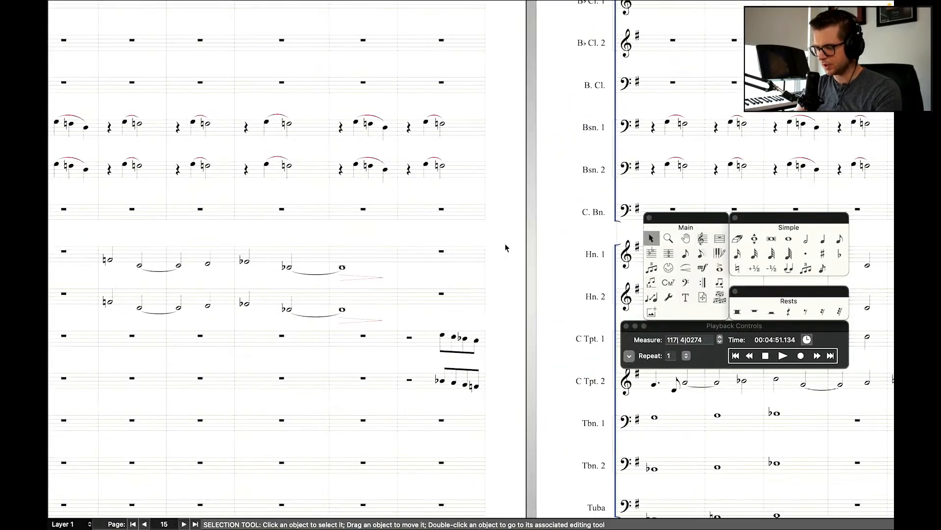
pyautogui.scroll(6, 398, 222)
pyautogui.scroll(-12, 396, 204)
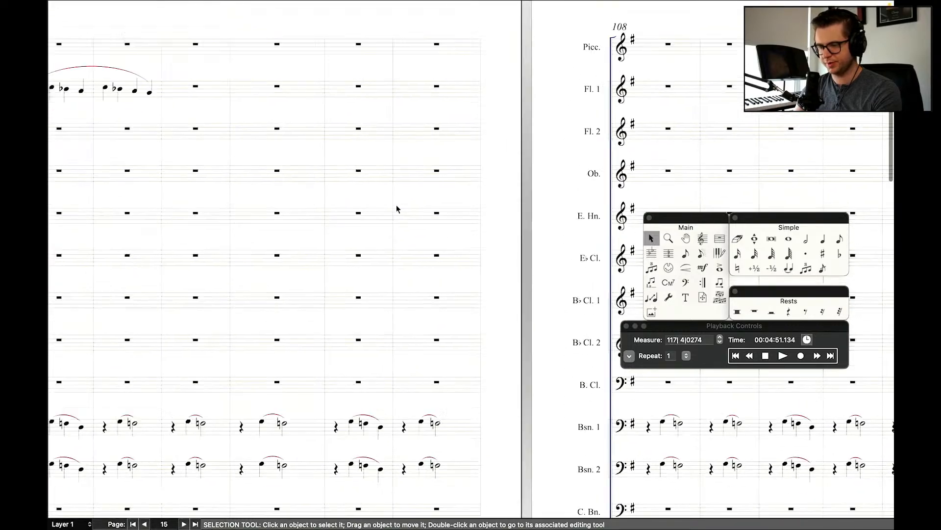
pyautogui.scroll(10, 397, 208)
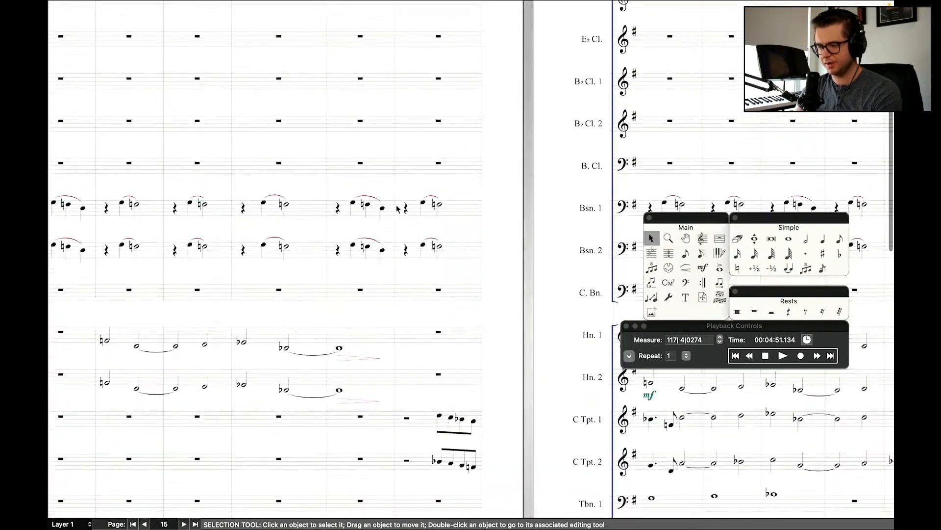
pyautogui.scroll(-10, 474, 157)
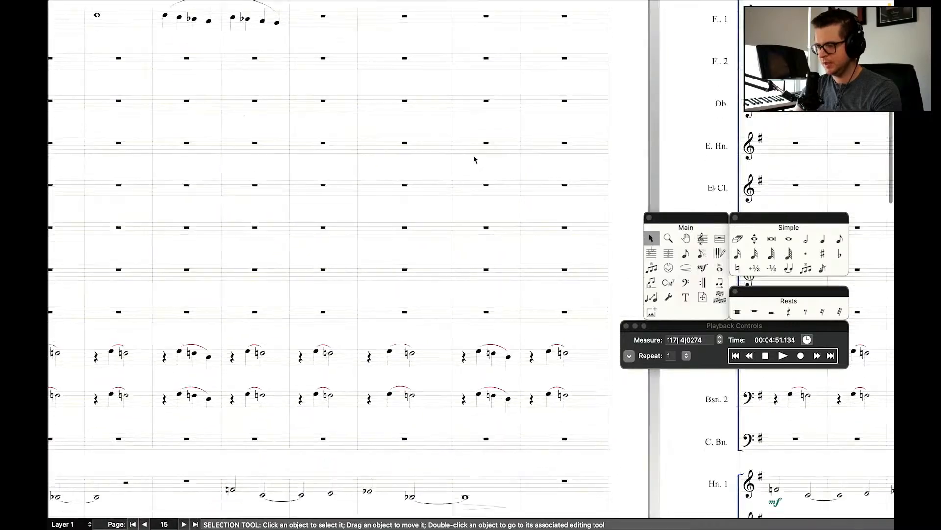
# Set the playback position to measure 108, play the opening of that measure, and stop.
pyautogui.click(749, 354)
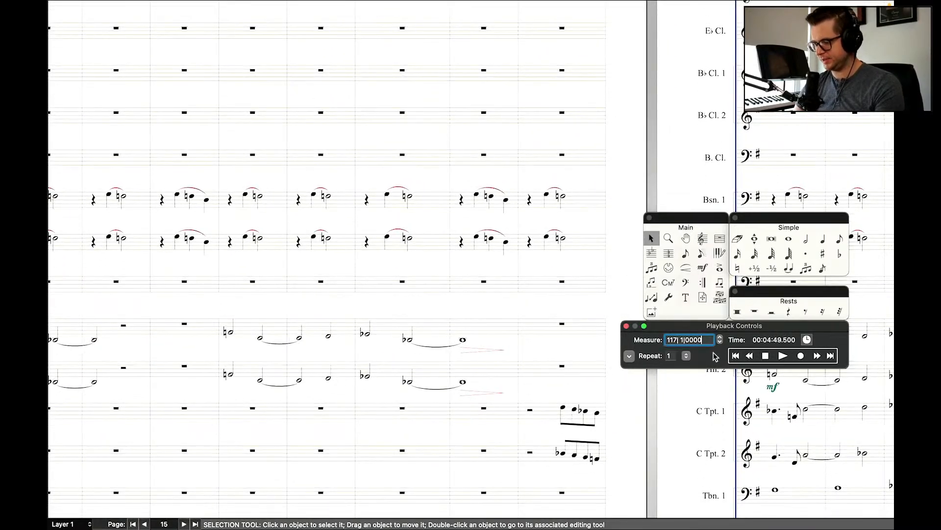
pyautogui.doubleClick(675, 338)
pyautogui.write('1')
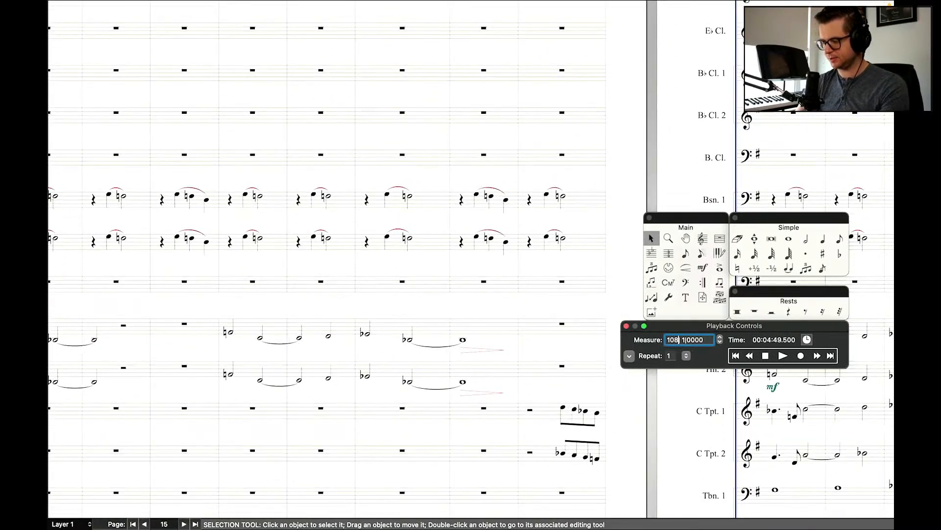
pyautogui.press('Return')
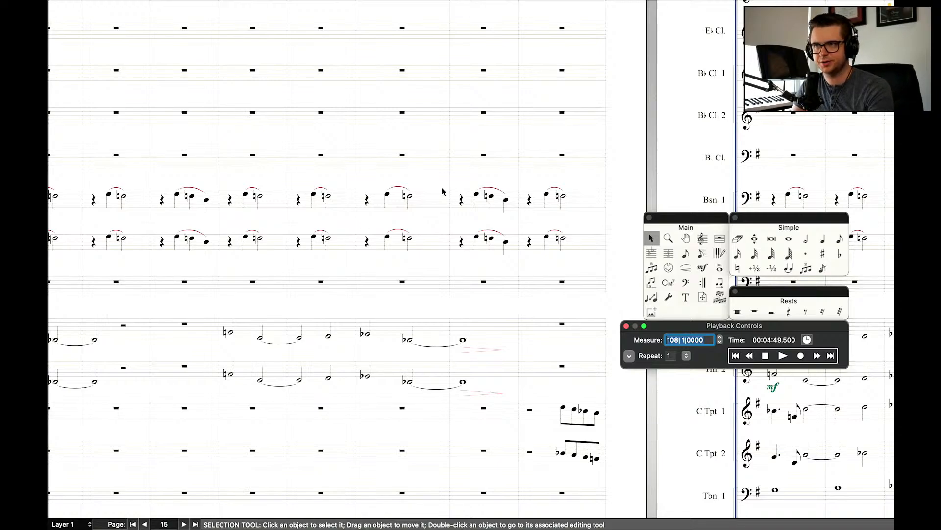
pyautogui.press('space')
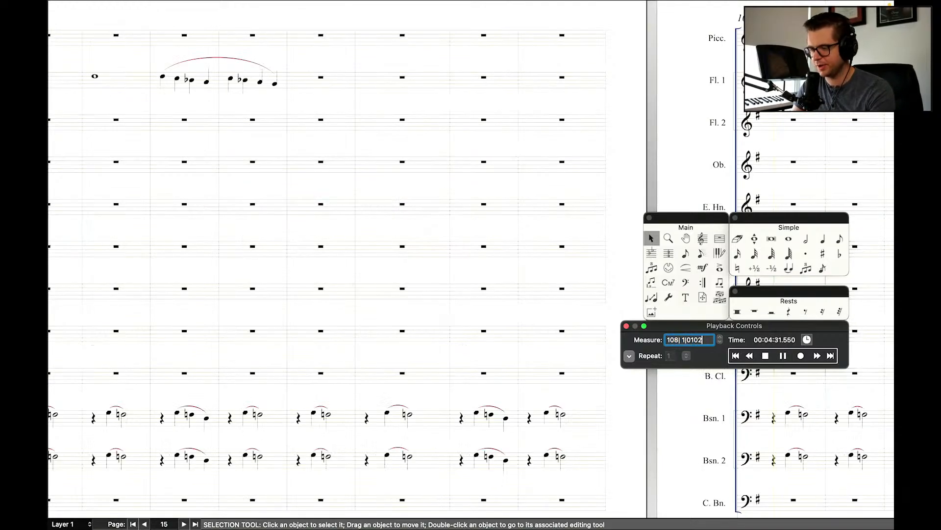
pyautogui.hscroll(1, 591, 176)
pyautogui.click(447, 161)
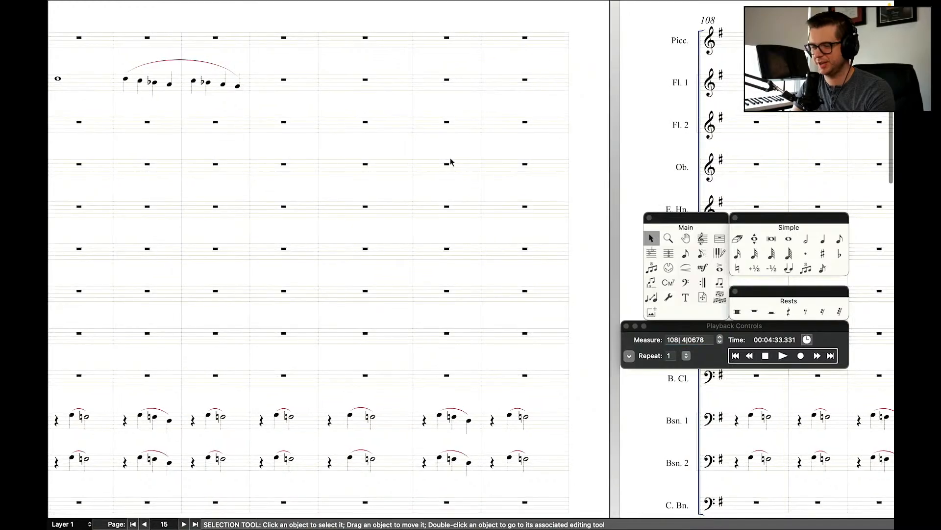
# Move the playback position back to measure 107, play that measure, and stop before measure 108.
pyautogui.scroll(-5, 433, 157)
pyautogui.click(749, 357)
pyautogui.click(751, 358)
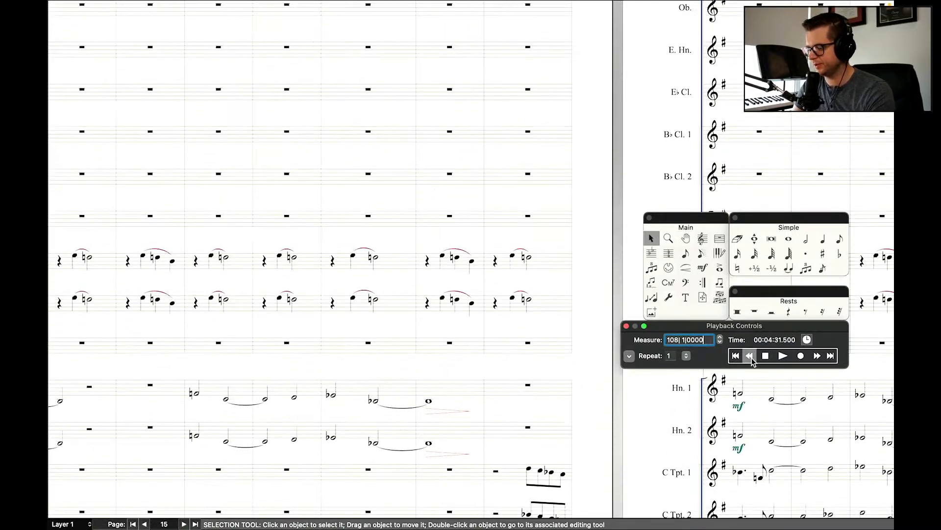
pyautogui.click(750, 357)
pyautogui.press('space')
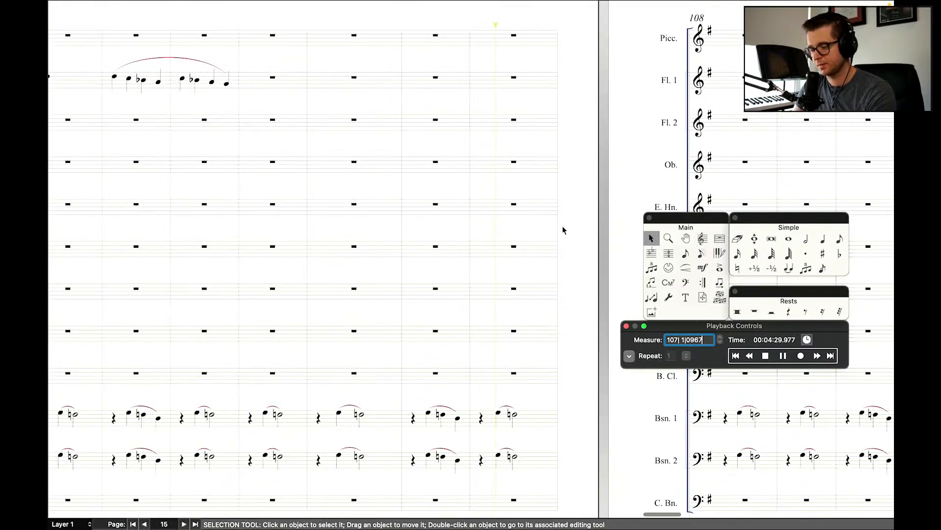
pyautogui.scroll(-4, 533, 284)
pyautogui.press('space')
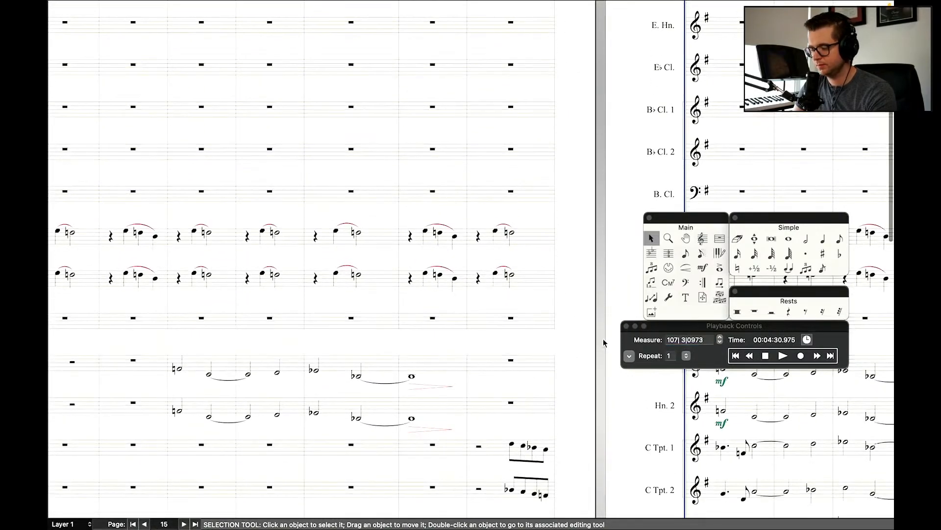
# Enter a half note at the start of measure 107 in both the Horn 1 and Horn 2 staves.
pyautogui.click(788, 238)
pyautogui.click(806, 238)
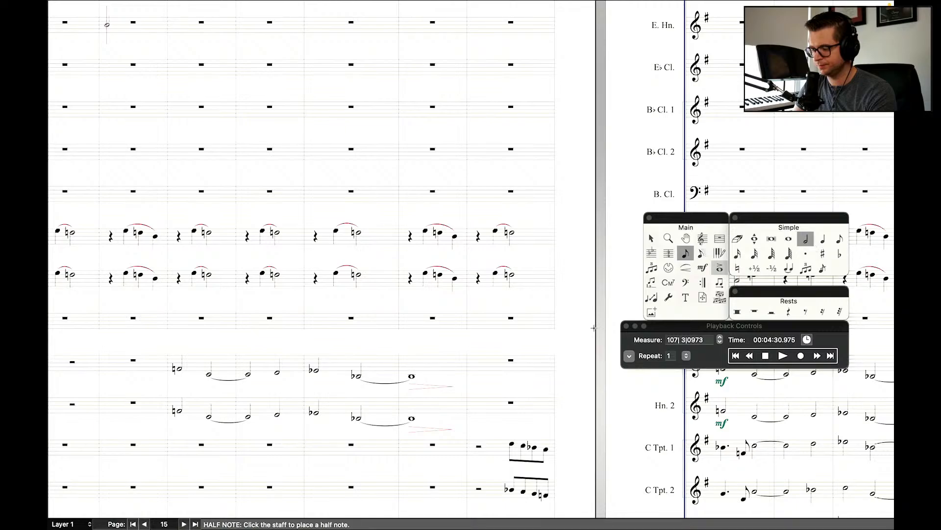
pyautogui.click(484, 371)
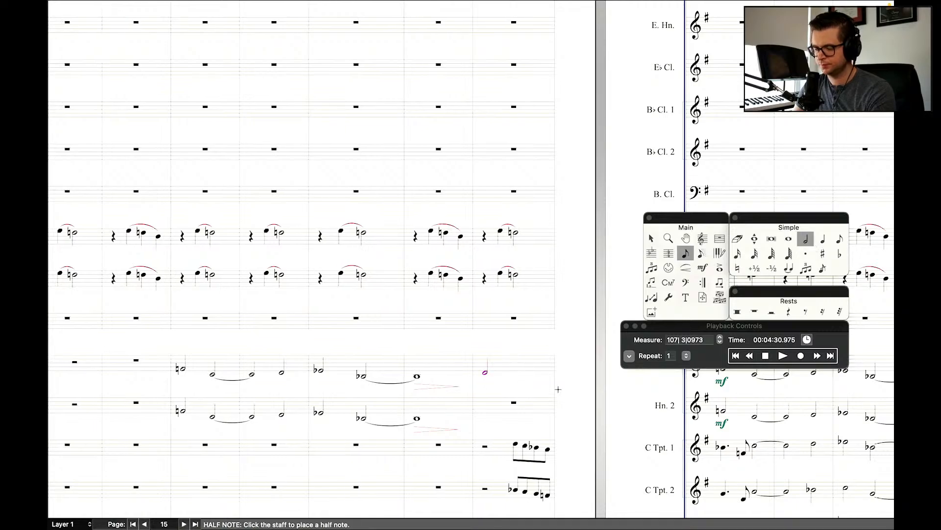
pyautogui.hscroll(2, 471, 259)
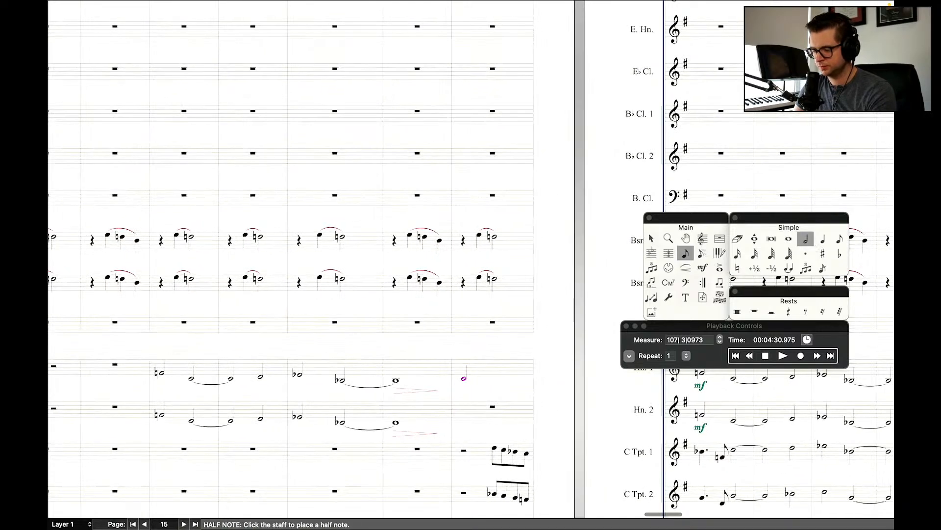
pyautogui.click(482, 417)
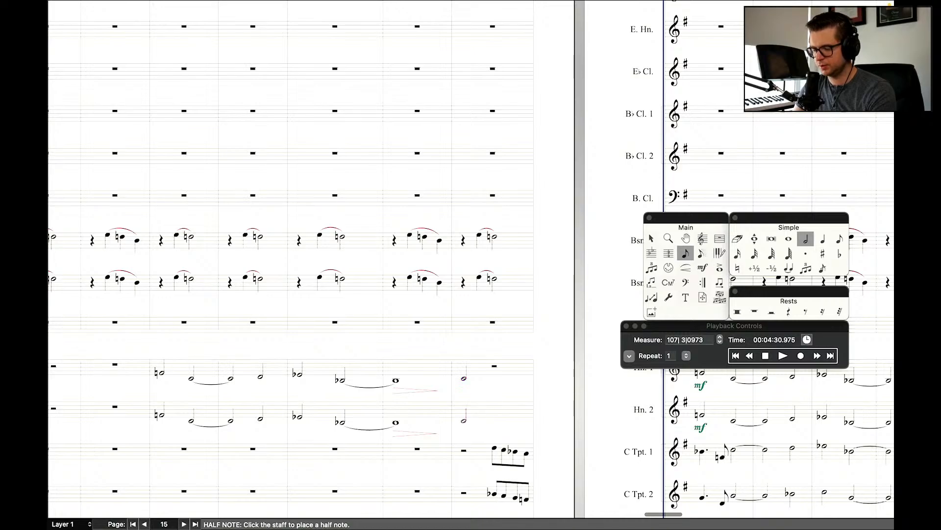
# Enter a quarter note on beat four of measure 107 in both horn staves, preceded by a quarter rest.
pyautogui.click(822, 240)
pyautogui.click(494, 378)
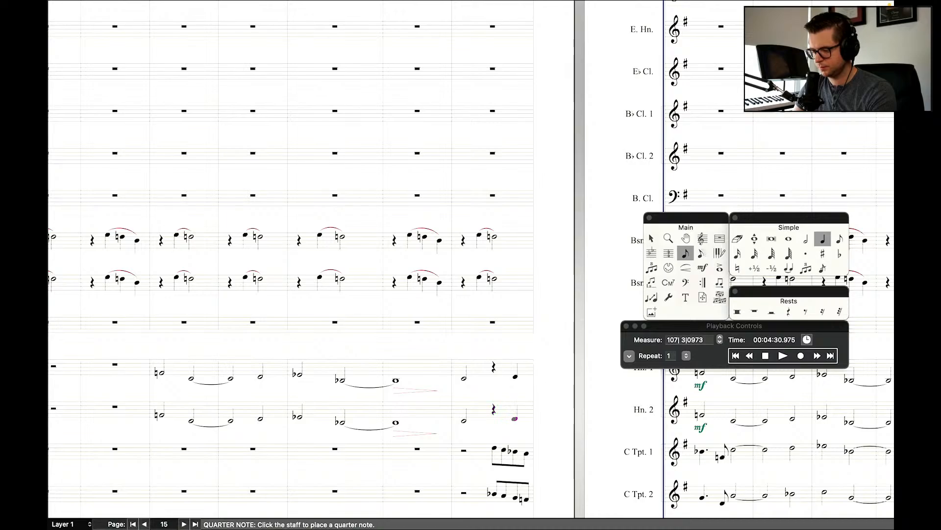
pyautogui.hscroll(5, 549, 409)
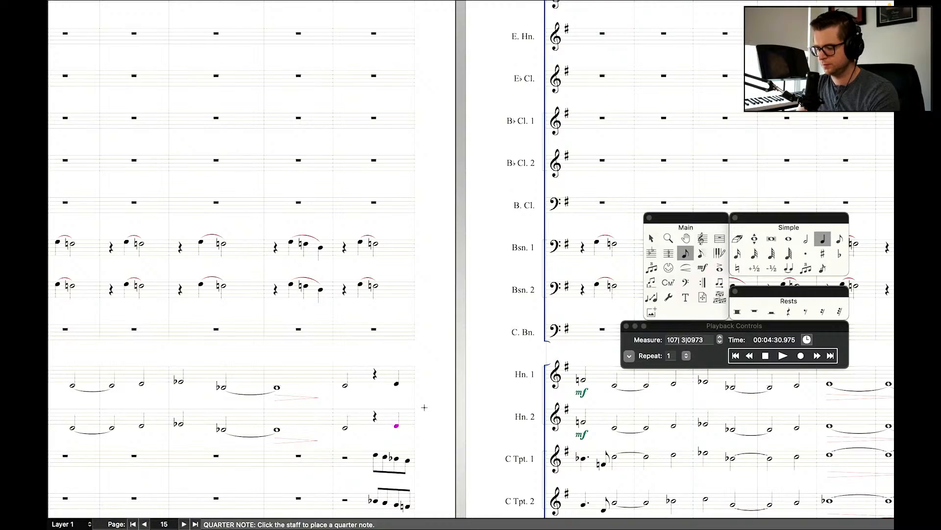
# Play from measure 107 into measure 109 to hear the new horn notes, and stop the playback.
pyautogui.click(750, 356)
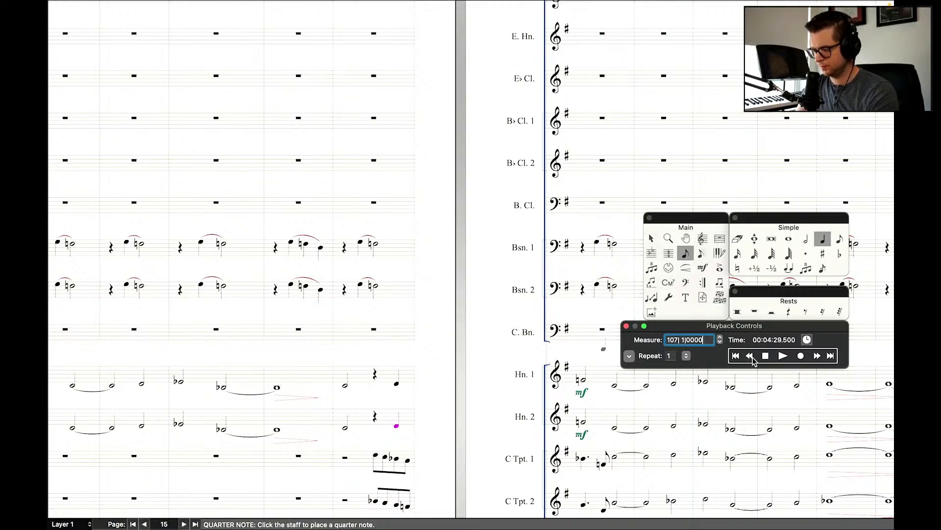
pyautogui.click(783, 356)
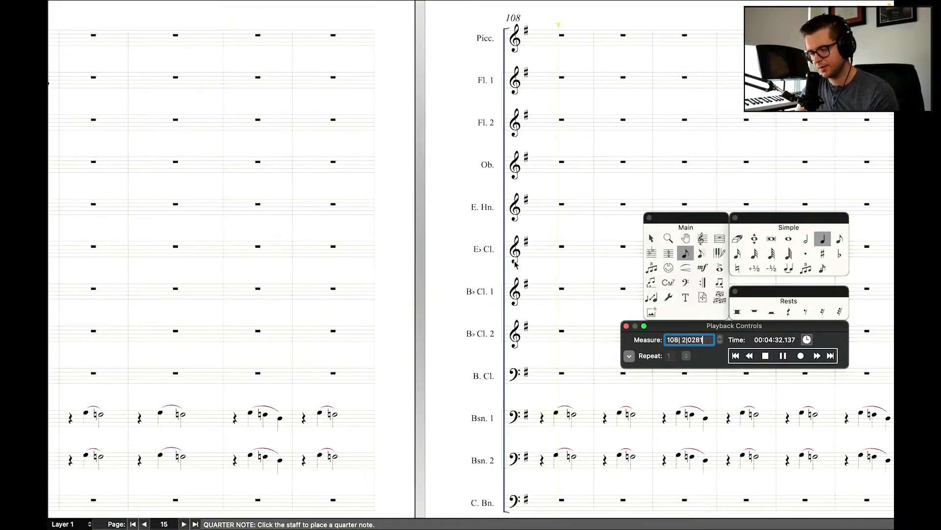
pyautogui.press('space')
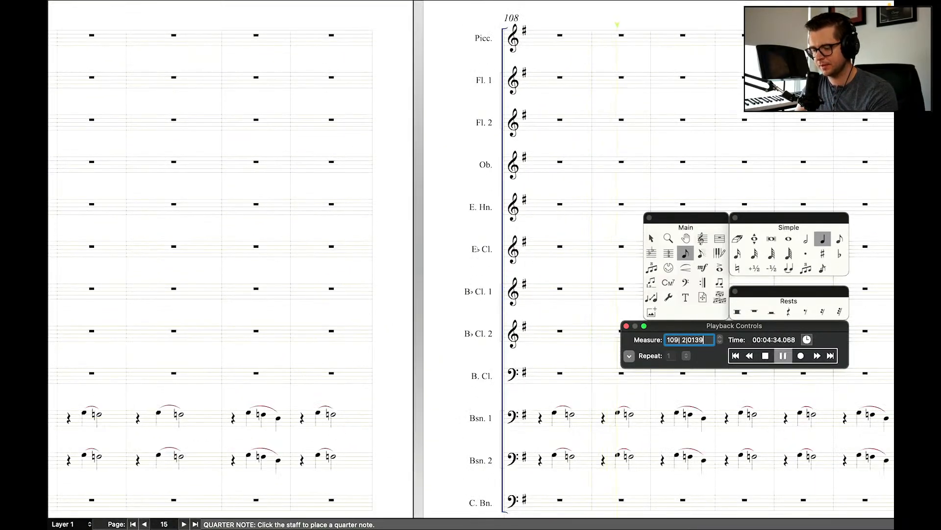
pyautogui.scroll(-5, 346, 358)
pyautogui.press('Escape')
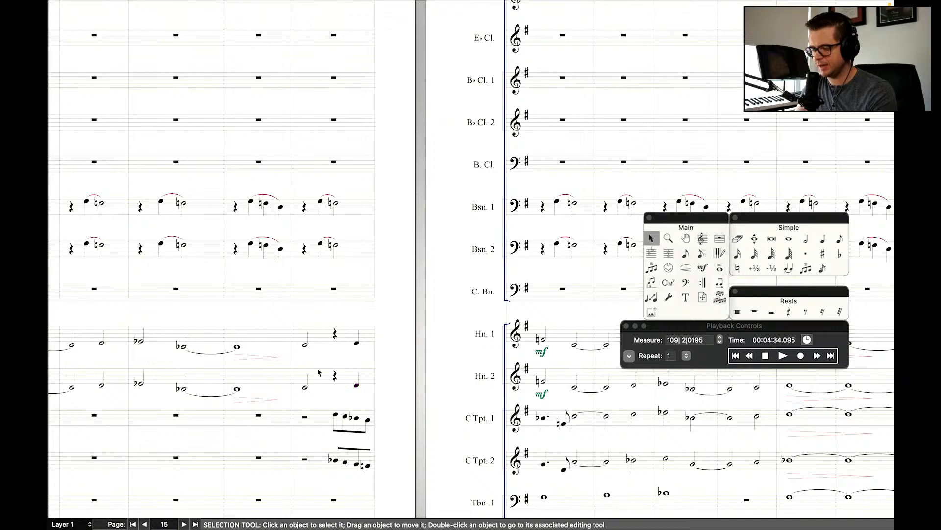
# Change measure 107 in both horn staves to a dotted half note followed by a quarter rest.
pyautogui.doubleClick(357, 344)
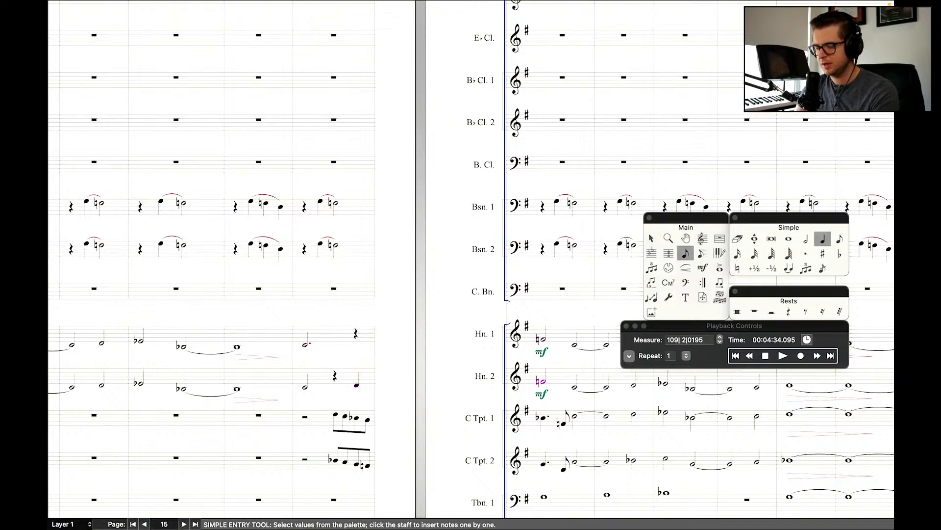
pyautogui.press('Delete')
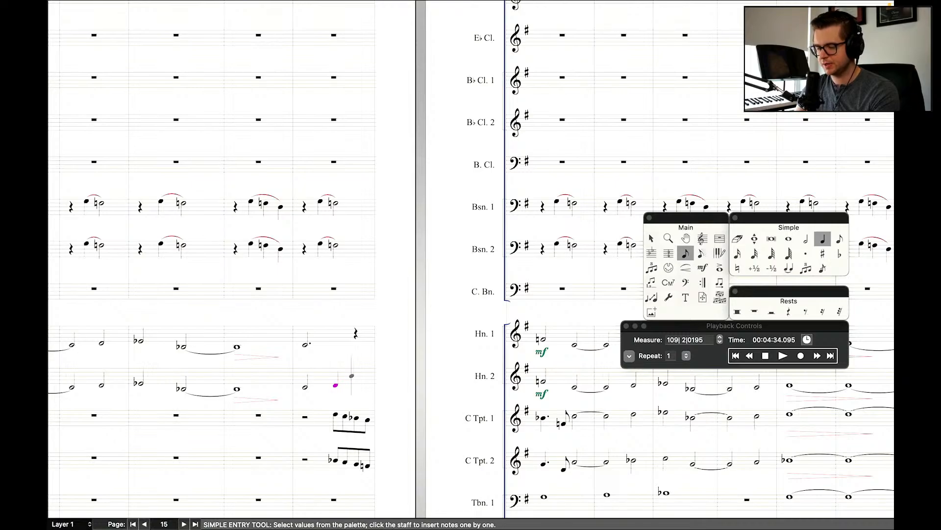
pyautogui.press('Right')
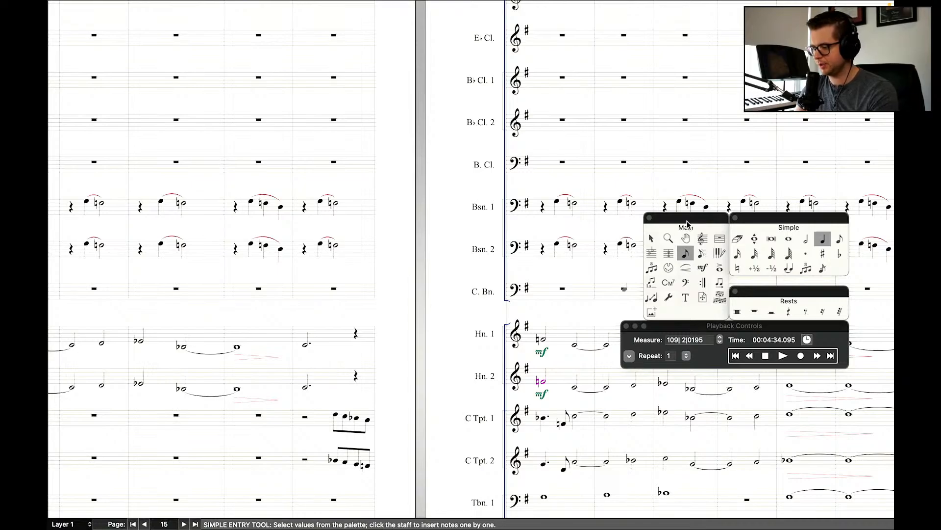
pyautogui.click(651, 239)
# Rewind the playback from measure 109, play the revised passage through to measure 116, and stop.
pyautogui.click(751, 357)
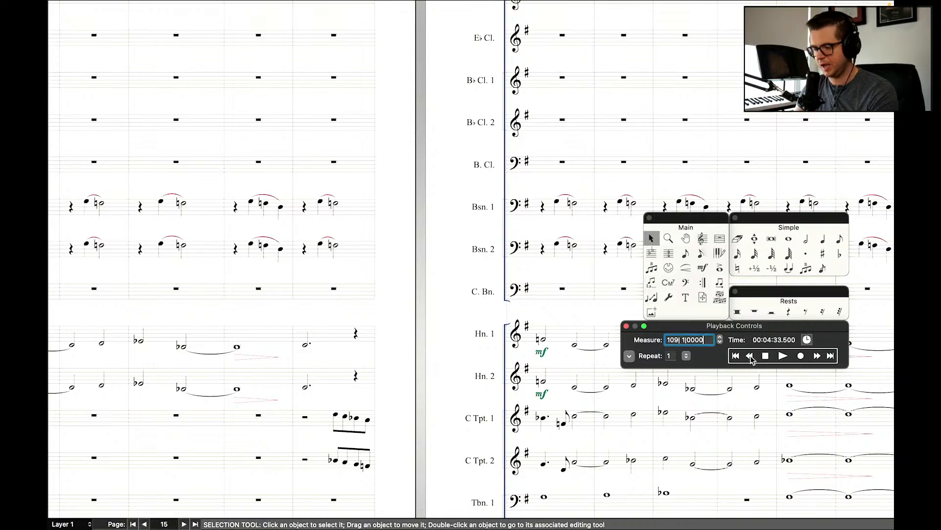
pyautogui.click(751, 356)
pyautogui.click(783, 355)
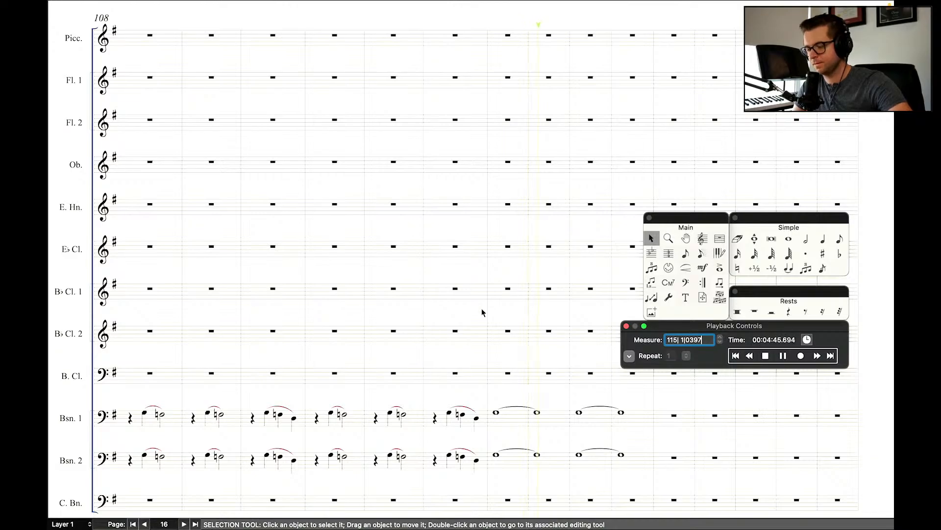
pyautogui.click(515, 367)
# Tie the whole notes of measures 115 and 116 together in the Bassoon 1 and Bassoon 2 staves.
pyautogui.scroll(-5, 577, 152)
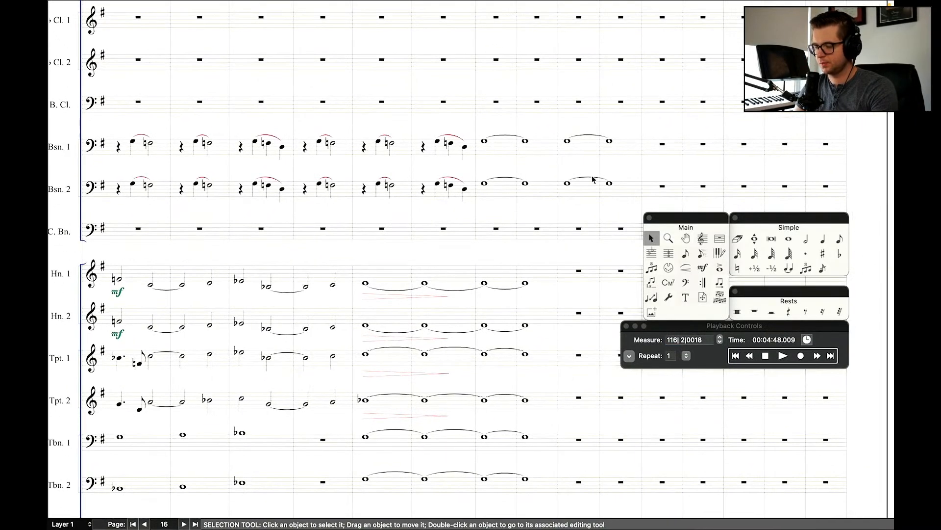
pyautogui.doubleClick(526, 142)
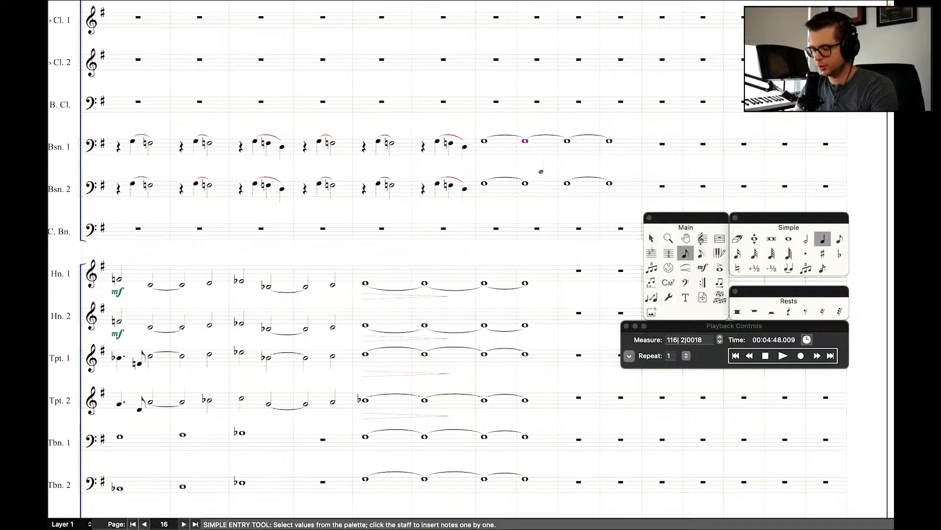
pyautogui.press('t')
pyautogui.click(652, 238)
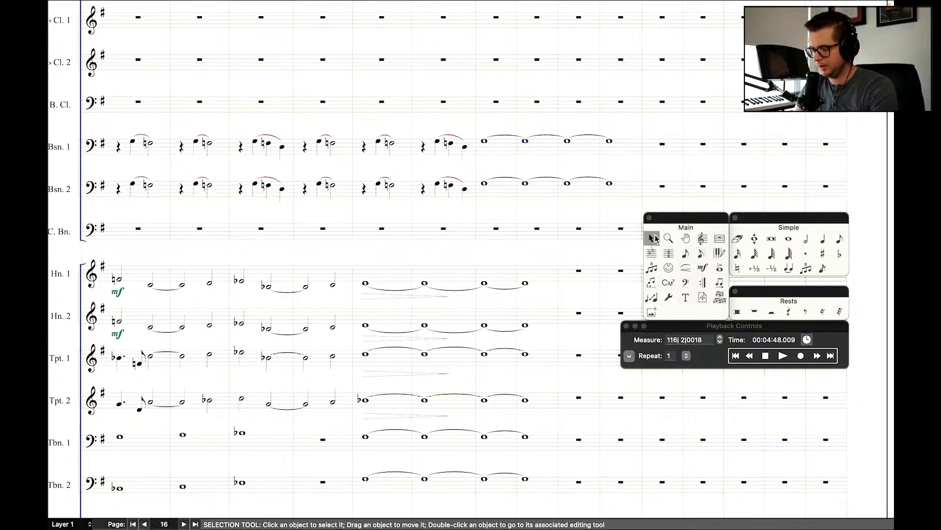
# Draw decrescendo hairpins below both bassoon staves across measures 114 and 115, adjusting the start of the Bassoon 1 hairpin.
pyautogui.click(686, 268)
pyautogui.click(618, 119)
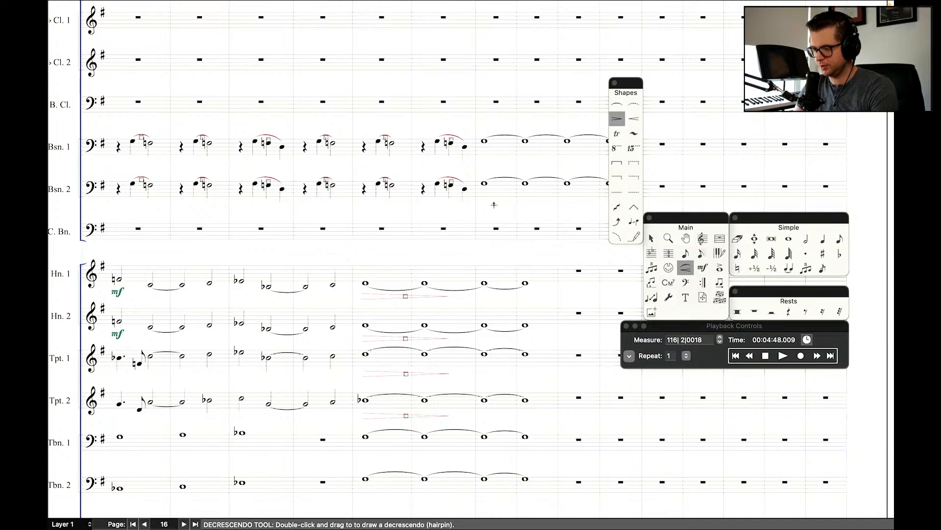
pyautogui.hscroll(2, 494, 204)
pyautogui.doubleClick(455, 205)
pyautogui.moveTo(455, 205); pyautogui.dragTo(505, 209)
pyautogui.doubleClick(447, 162)
pyautogui.moveTo(447, 162)
pyautogui.mouseDown()
pyautogui.moveTo(514, 164)
pyautogui.moveTo(505, 164)
pyautogui.mouseUp()
pyautogui.moveTo(447, 164); pyautogui.dragTo(454, 163)
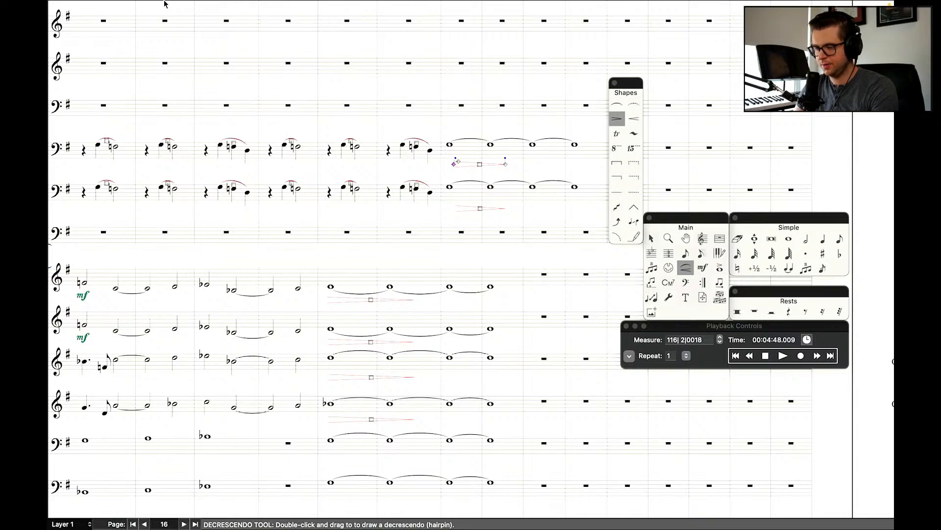
# Switch the score to Scroll View and reduce the zoom to fit more of the orchestra on screen.
pyautogui.click(211, 7)
pyautogui.click(222, 56)
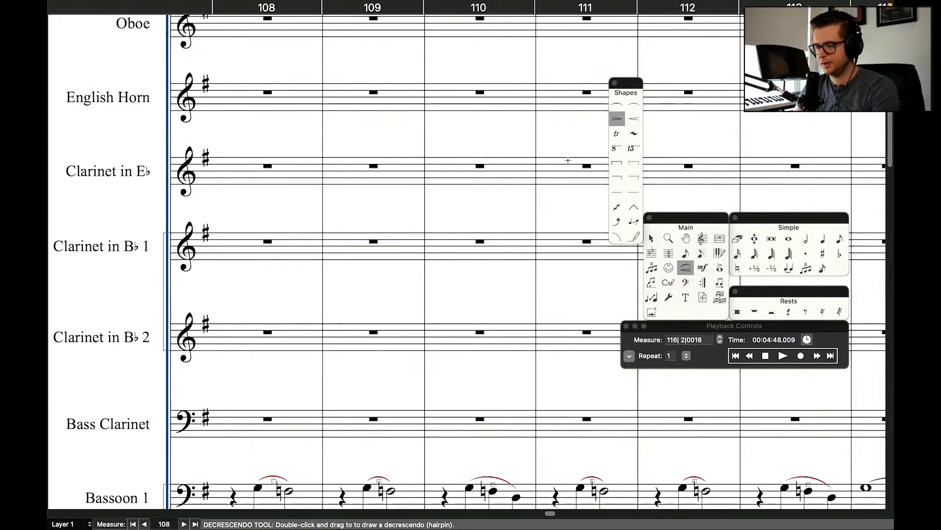
pyautogui.hscroll(15, 462, 251)
pyautogui.scroll(-3, 462, 251)
pyautogui.hscroll(-15, 462, 251)
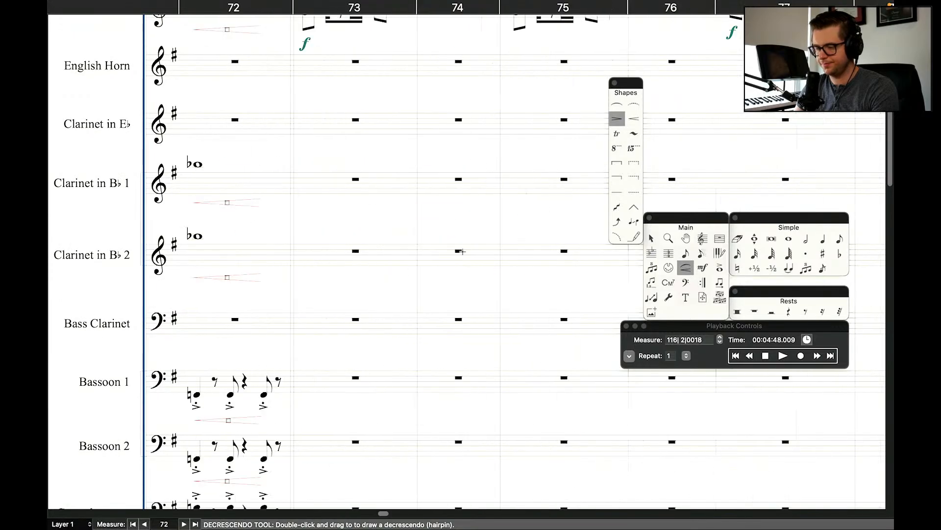
pyautogui.scroll(-3, 462, 251)
pyautogui.scroll(-2, 462, 252)
# Examine the orchestration from measure 87 to the end of the written notes at measure 117, and return to the Selection Tool.
pyautogui.hscroll(15, 463, 252)
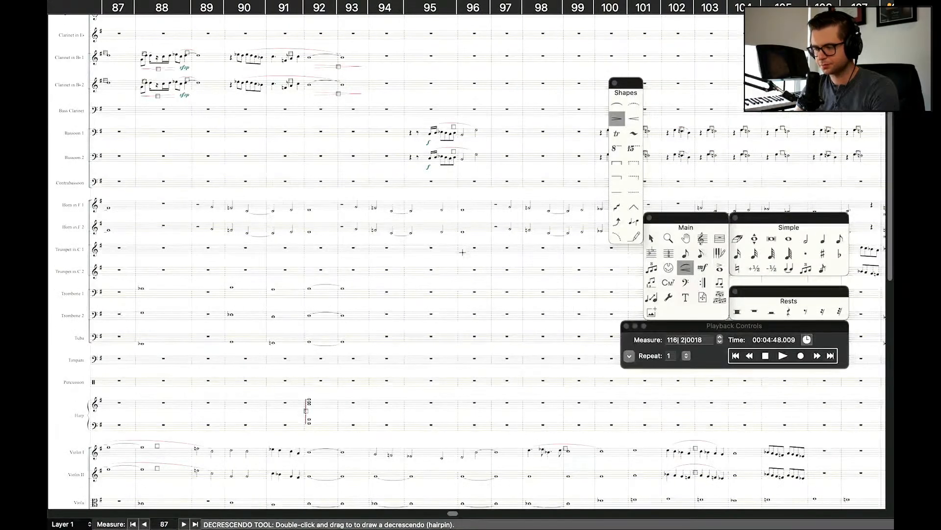
pyautogui.scroll(-2, 462, 252)
pyautogui.hscroll(-8, 462, 252)
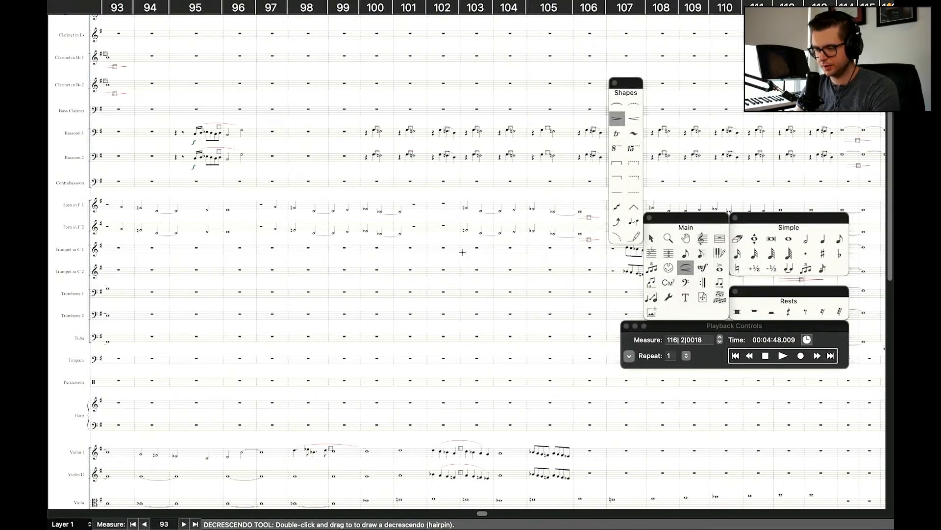
pyautogui.hscroll(3, 462, 252)
pyautogui.scroll(3, 462, 252)
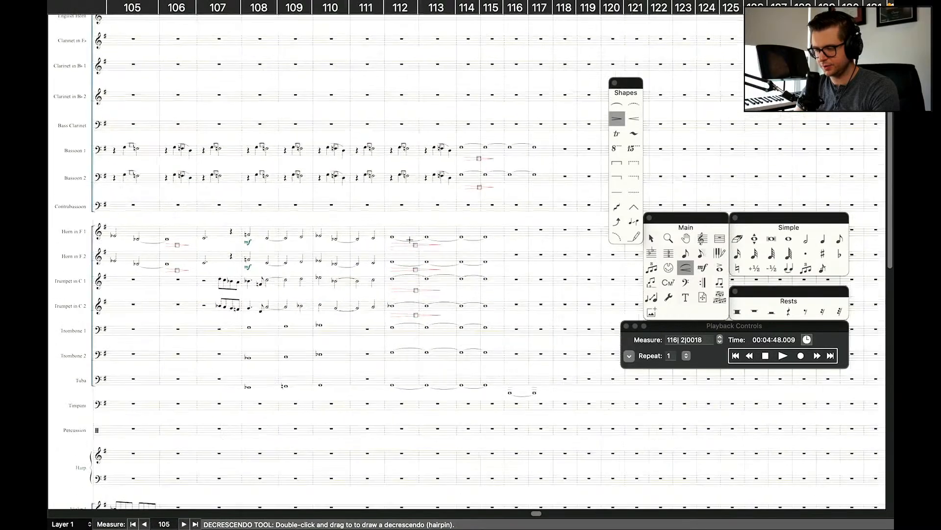
pyautogui.hscroll(5, 486, 236)
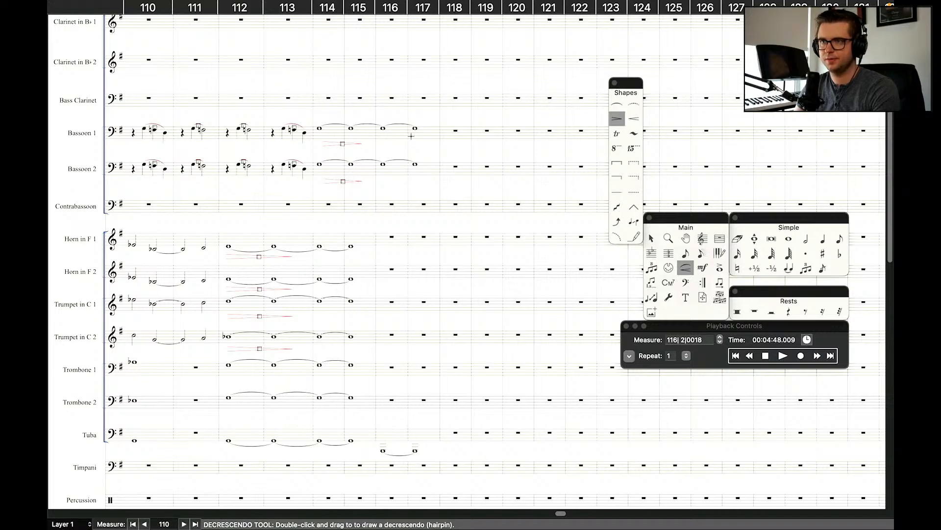
pyautogui.click(651, 238)
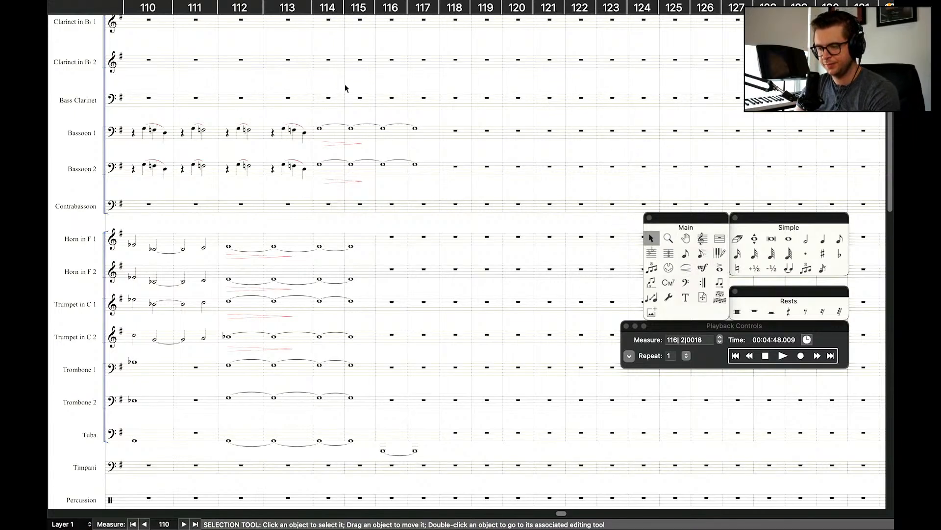
# Play back the score from around measure 108 to measure 114, following the woodwind, brass and string staves.
pyautogui.scroll(5, 346, 89)
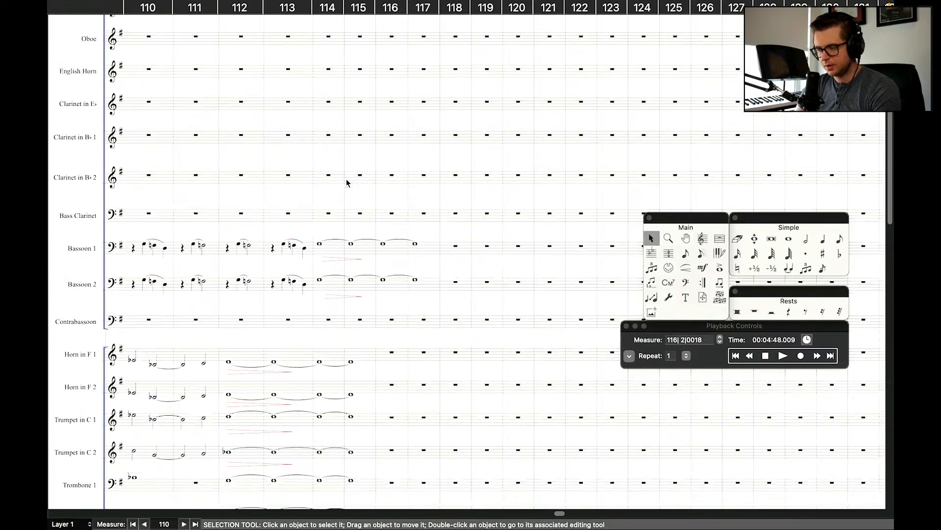
pyautogui.scroll(1, 346, 182)
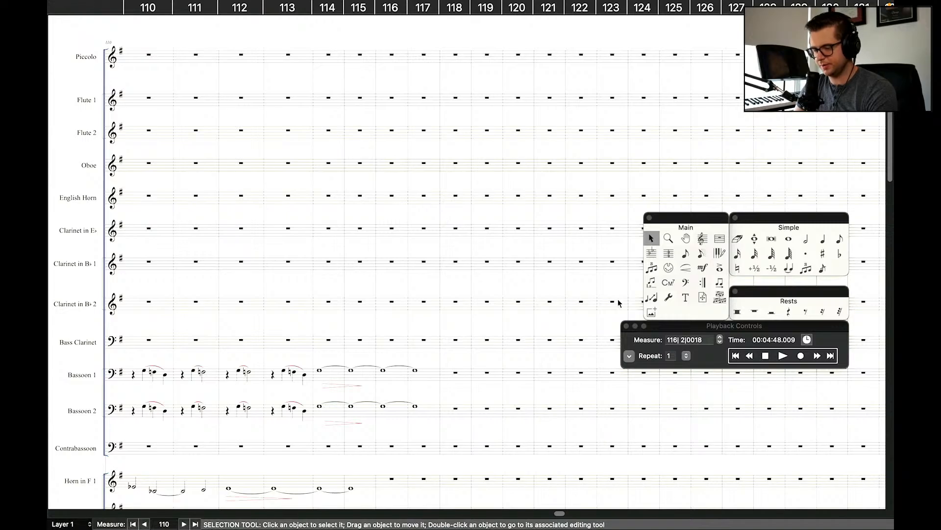
pyautogui.click(749, 357)
pyautogui.click(749, 356)
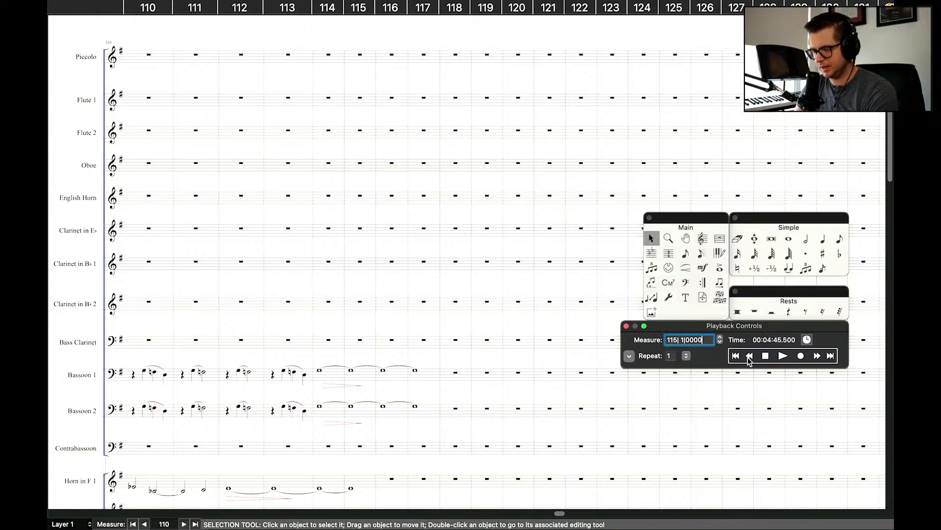
pyautogui.click(748, 357)
pyautogui.click(748, 357)
pyautogui.click(749, 357)
pyautogui.click(748, 356)
pyautogui.click(748, 357)
pyautogui.click(748, 357)
pyautogui.click(748, 357)
pyautogui.press('space')
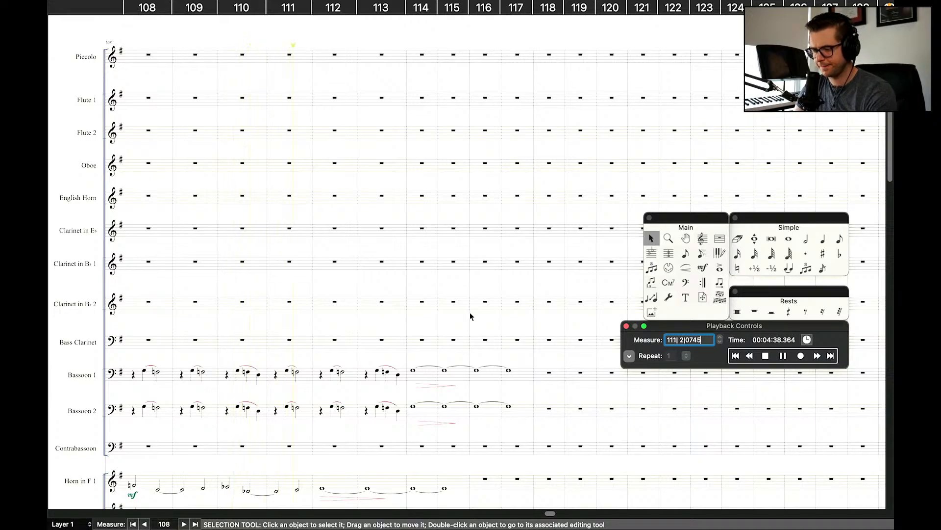
pyautogui.scroll(-4, 463, 348)
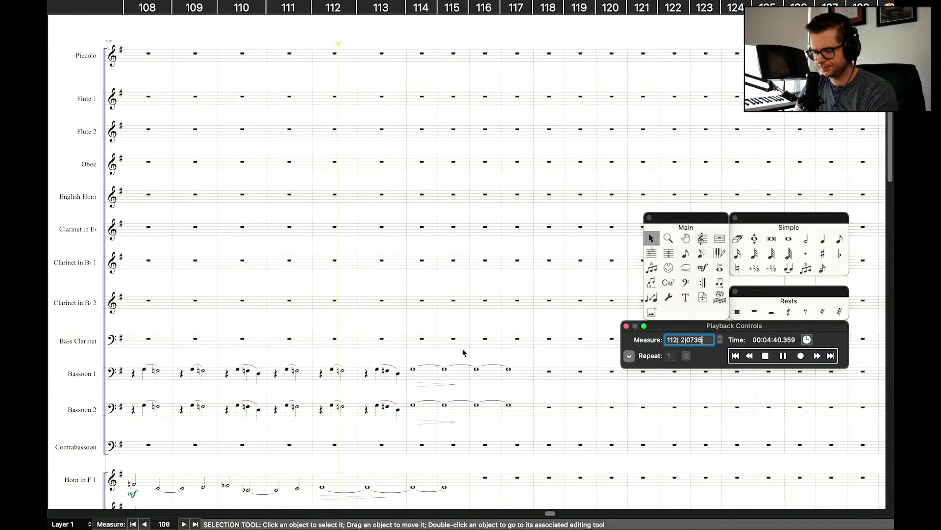
pyautogui.scroll(-1, 462, 348)
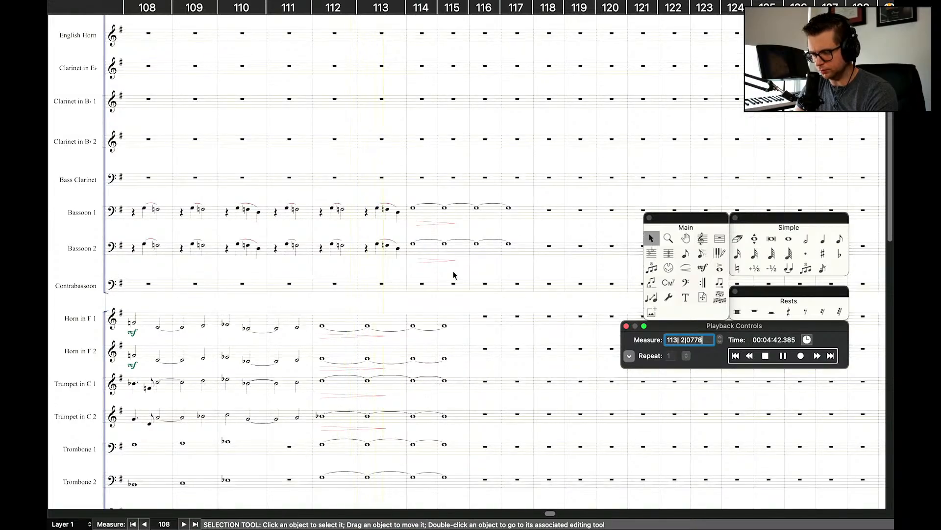
pyautogui.scroll(-10, 453, 275)
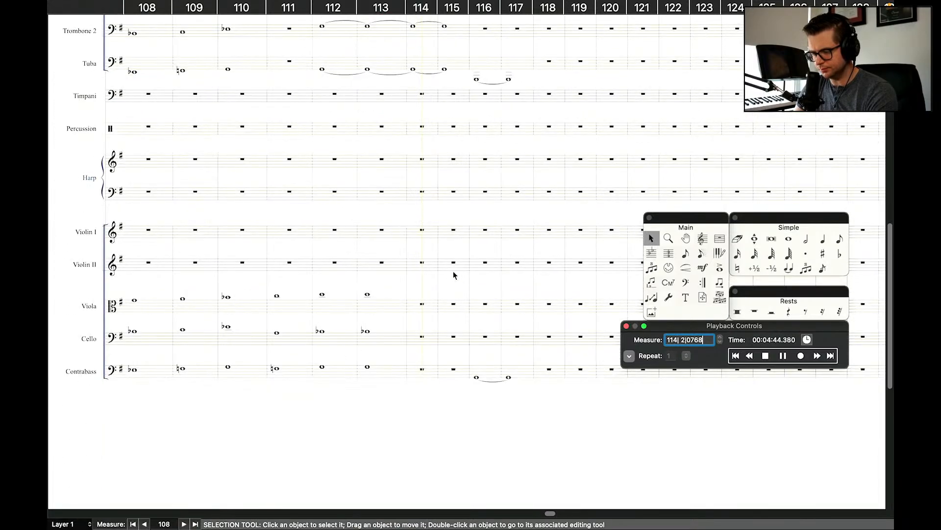
# Move the tied whole notes in the Contrabass staff from measures 116 and 117 to measures 114 and 115.
pyautogui.click(475, 356)
pyautogui.click(483, 366)
pyautogui.click(431, 371)
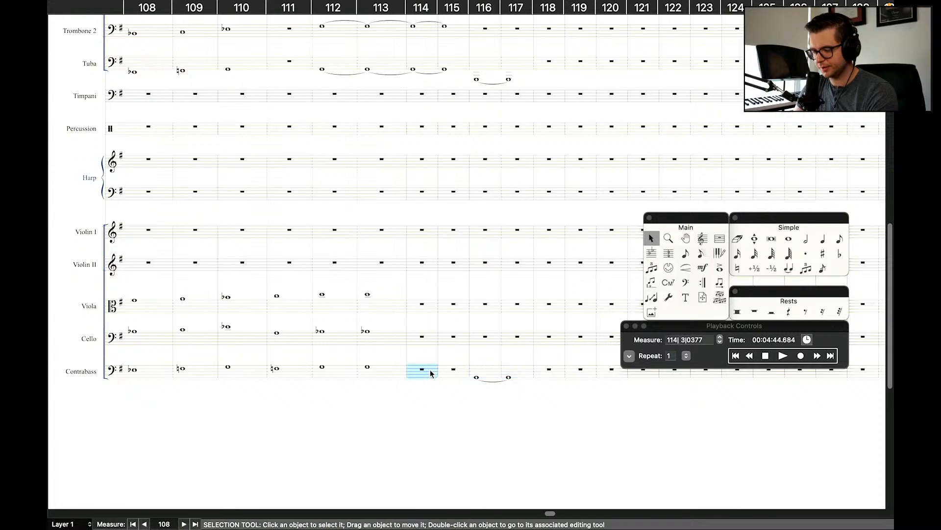
pyautogui.press('super+v')
pyautogui.click(516, 371)
pyautogui.keyDown('shift'); pyautogui.click(489, 371); pyautogui.keyUp('shift')
pyautogui.press('BackSpace')
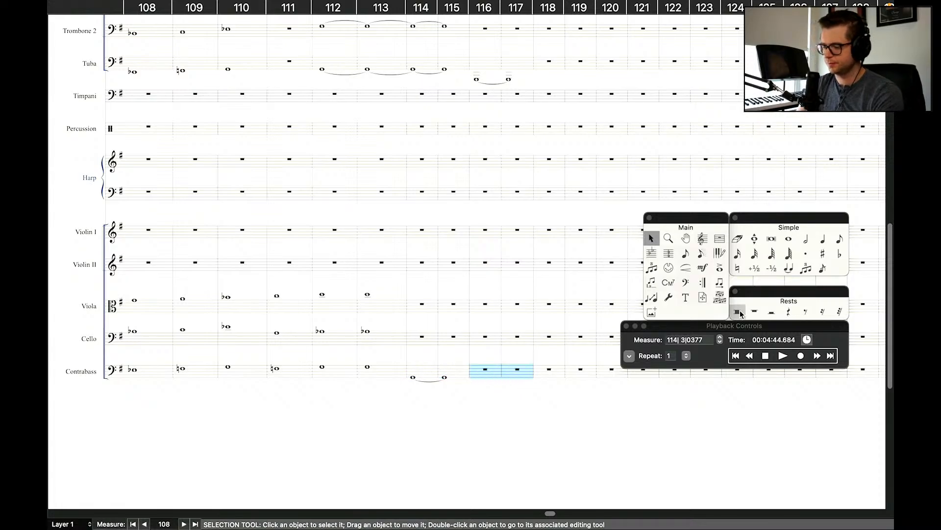
# Copy the Contrabass tied whole notes of measures 114 and 115 into the same measures of the Cello staff.
pyautogui.click(749, 356)
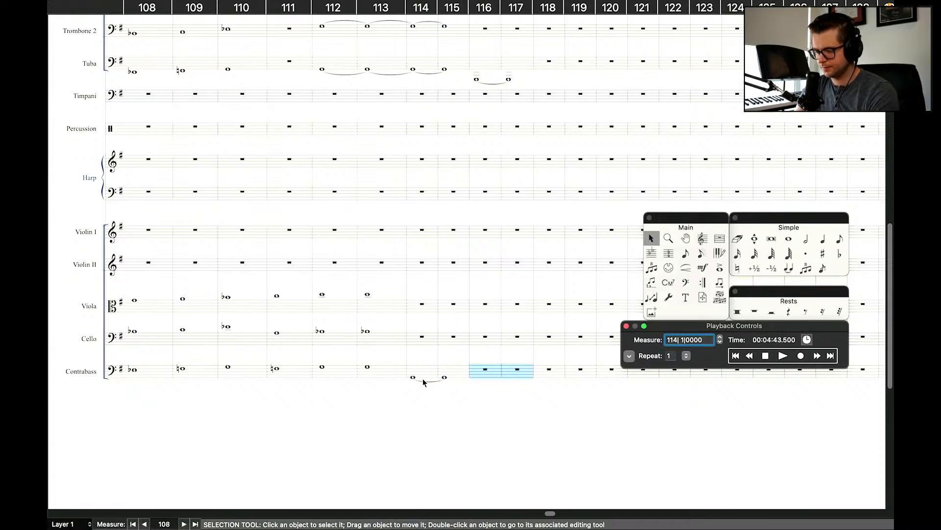
pyautogui.keyDown('shift'); pyautogui.click(457, 375); pyautogui.keyUp('shift')
pyautogui.click(413, 372)
pyautogui.keyDown('shift'); pyautogui.click(450, 375); pyautogui.keyUp('shift')
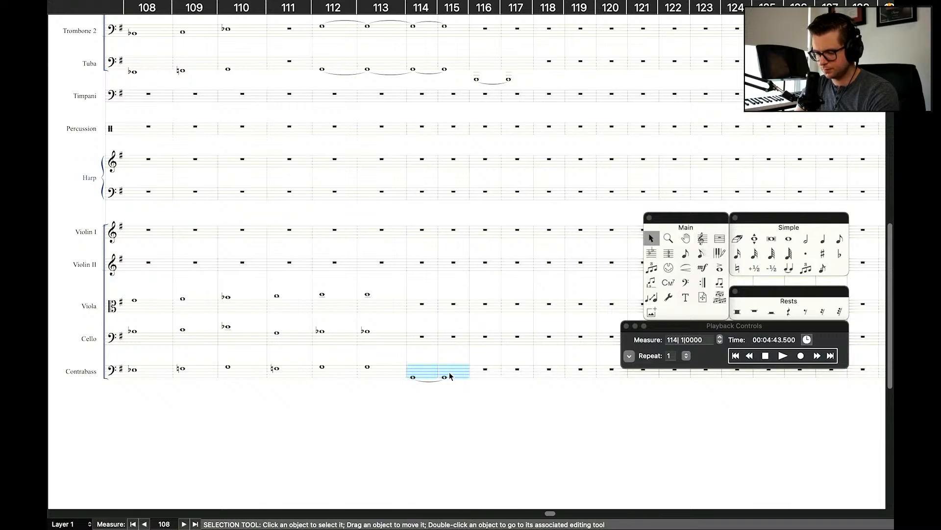
pyautogui.click(422, 328)
pyautogui.click(420, 341)
pyautogui.press('super+v')
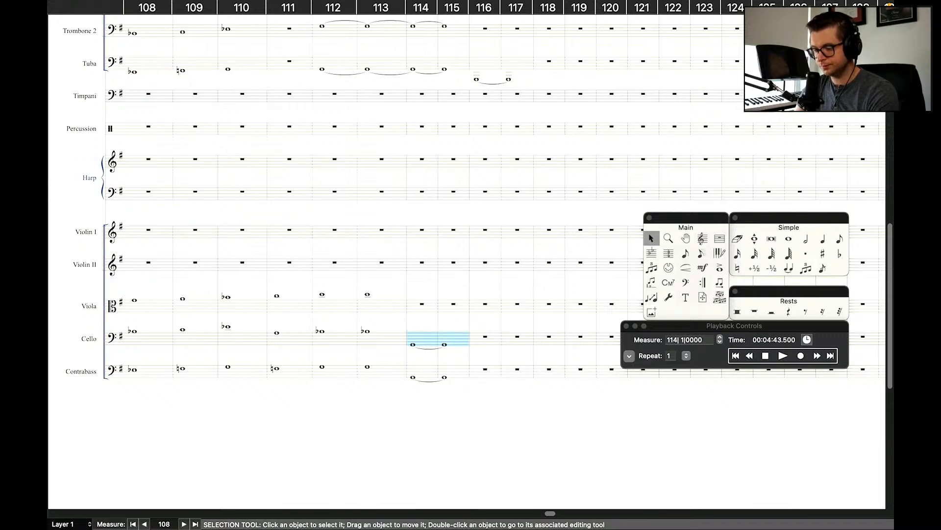
# Change the pitch of the Cello's tied whole notes in measures 114 and 115 to D.
pyautogui.click(424, 329)
pyautogui.doubleClick(412, 344)
pyautogui.press('d')
pyautogui.press('Right')
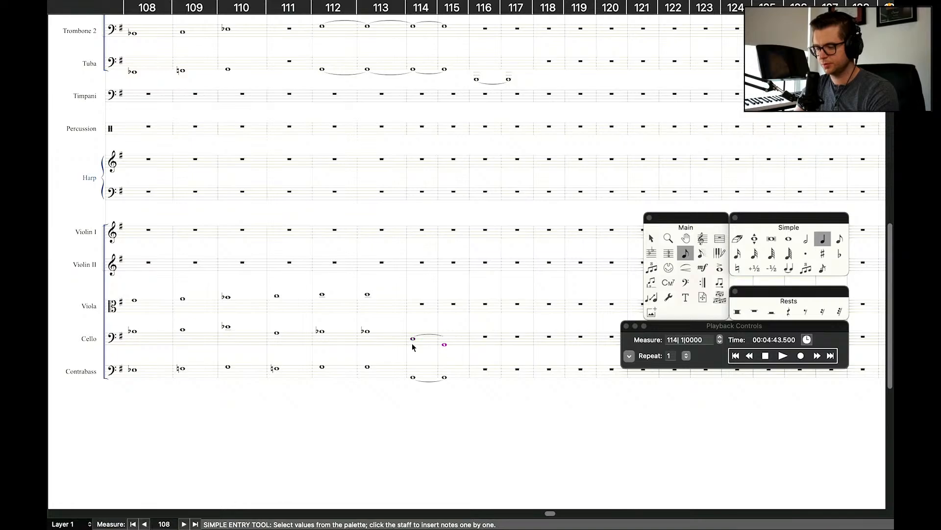
# Play back the passage with the new Cello and Contrabass notes, stopping in measure 117.
pyautogui.click(749, 355)
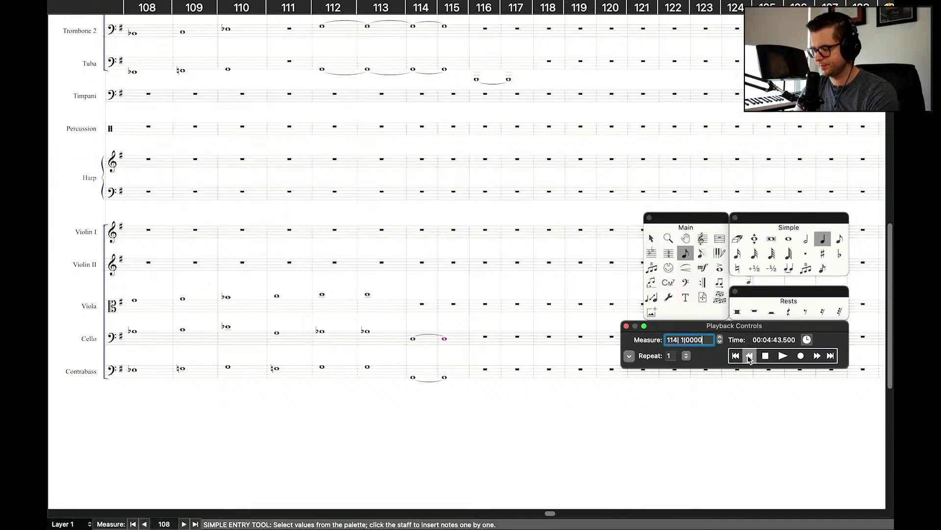
pyautogui.click(749, 355)
pyautogui.click(783, 356)
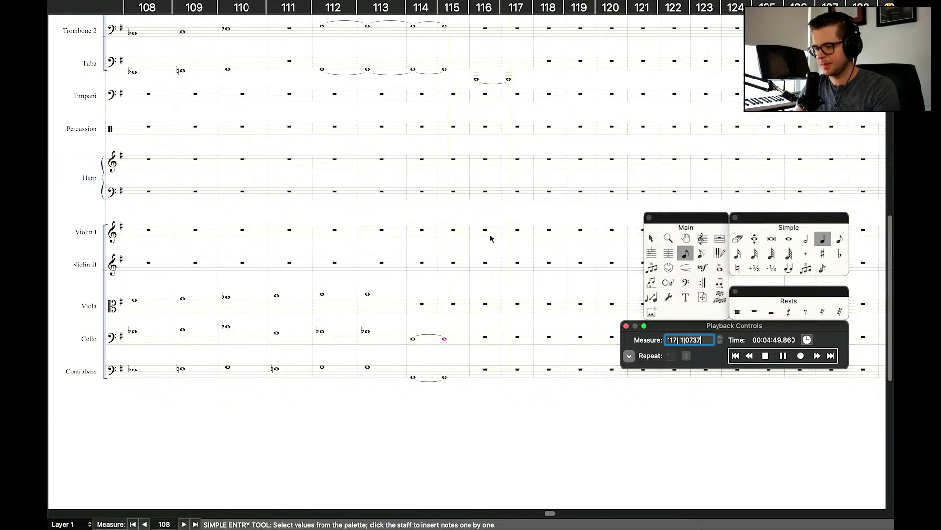
pyautogui.press('space')
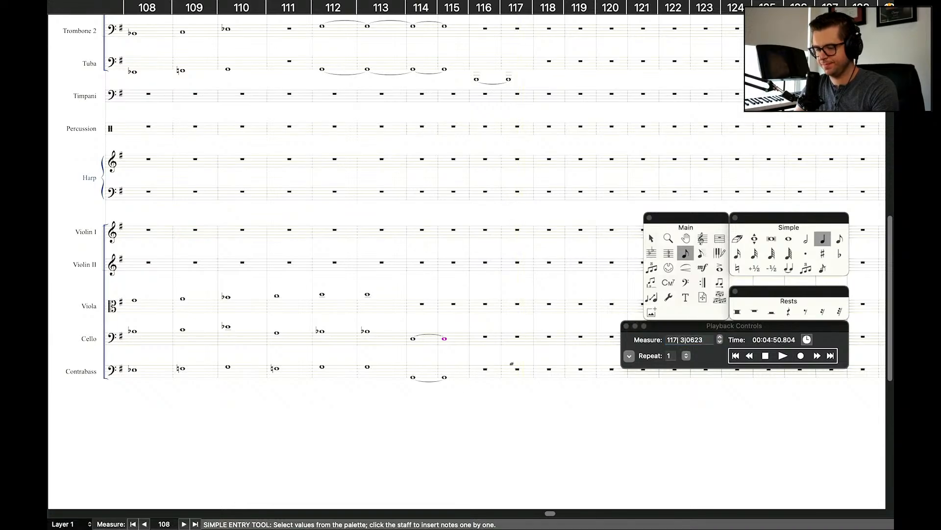
# Copy the tied whole notes of measures 114 and 115 into measures 116 and 117 in the Contrabass and Cello staves.
pyautogui.click(651, 238)
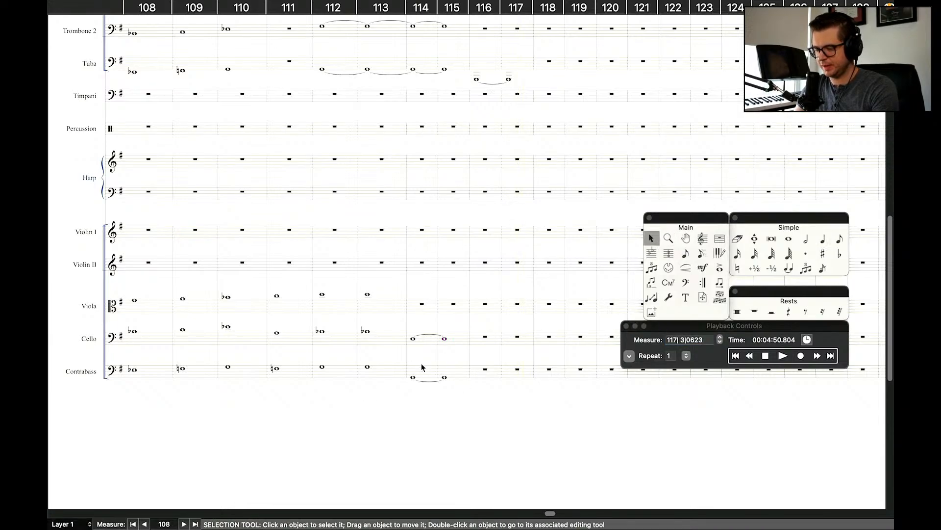
pyautogui.click(422, 368)
pyautogui.keyDown('shift'); pyautogui.click(456, 372); pyautogui.keyUp('shift')
pyautogui.keyDown('alt'); pyautogui.click(491, 371); pyautogui.keyUp('alt')
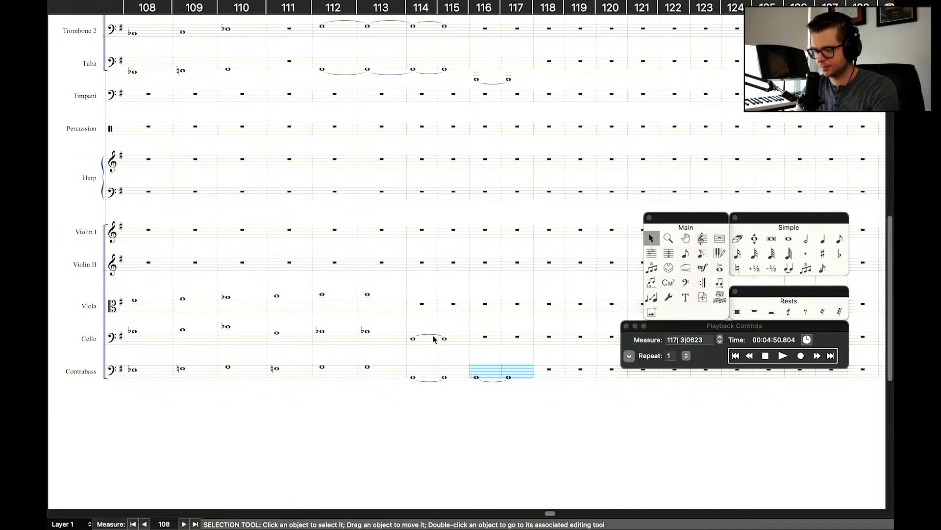
pyautogui.click(434, 339)
pyautogui.keyDown('shift'); pyautogui.click(455, 340); pyautogui.keyUp('shift')
pyautogui.keyDown('alt'); pyautogui.click(482, 338); pyautogui.keyUp('alt')
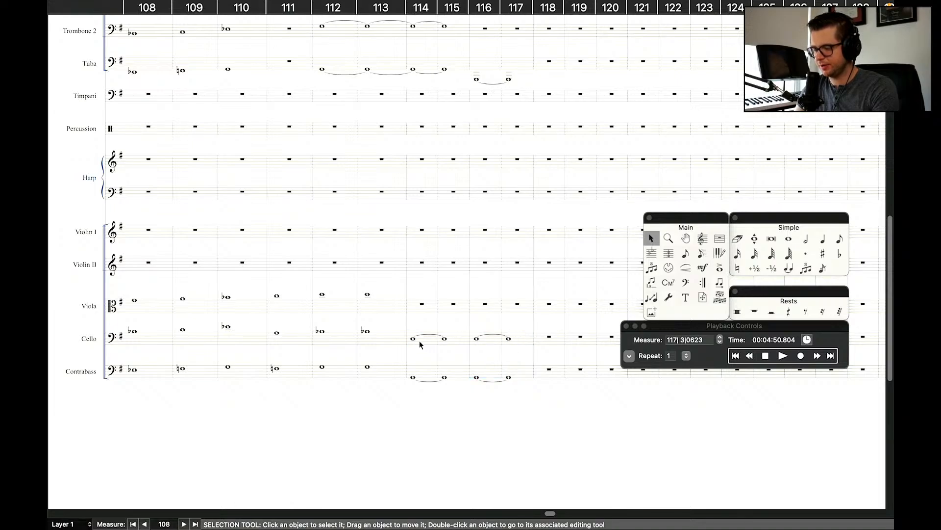
# Tie the whole note of measure 115 to measure 116 in the Cello and Contrabass staves, and return to the Selection Tool.
pyautogui.doubleClick(444, 338)
pyautogui.press('t')
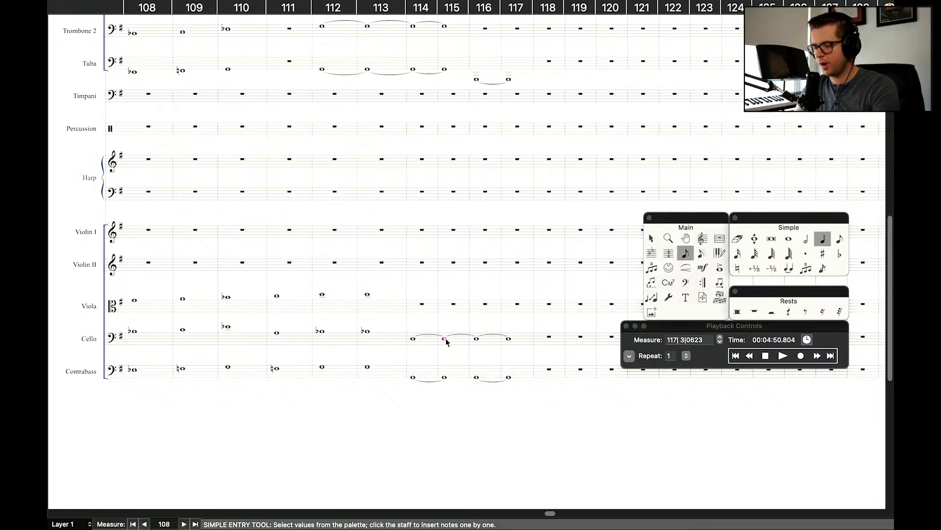
pyautogui.press('super+Down')
pyautogui.press('t')
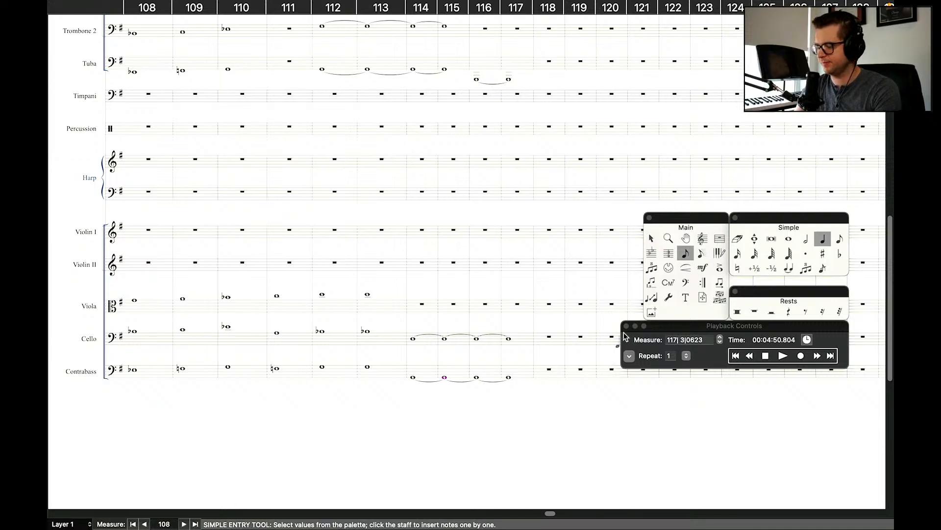
pyautogui.click(651, 240)
# Delete the whole notes of measures 116 and 117 and the tie leading out of measure 115 in both bassoon staves.
pyautogui.scroll(10, 568, 244)
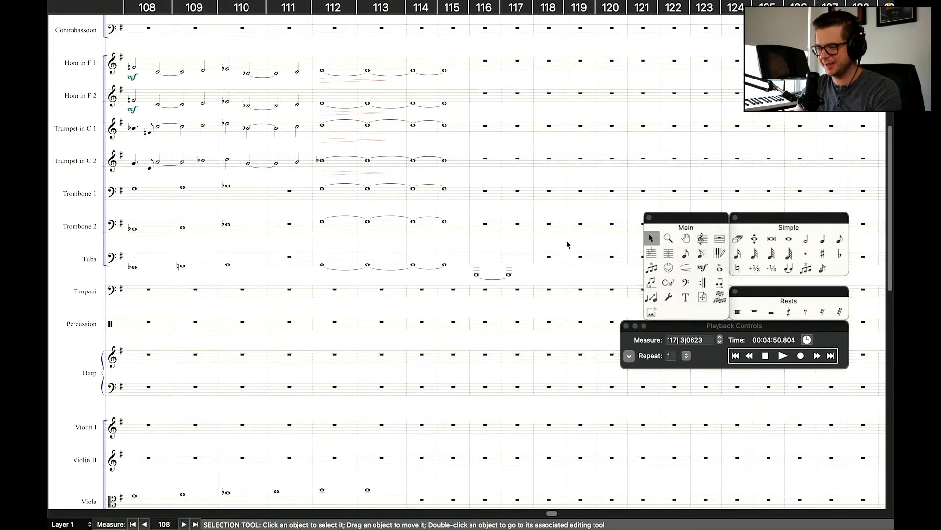
pyautogui.scroll(5, 479, 256)
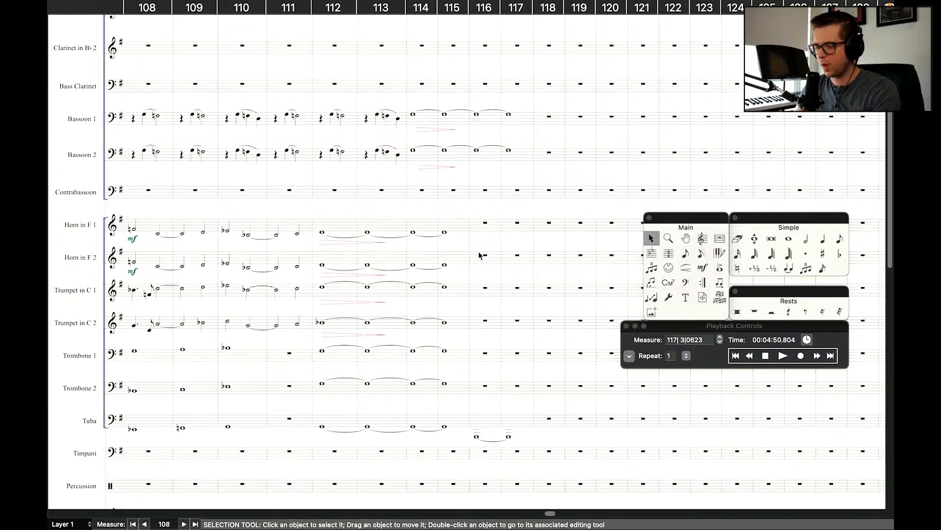
pyautogui.doubleClick(444, 114)
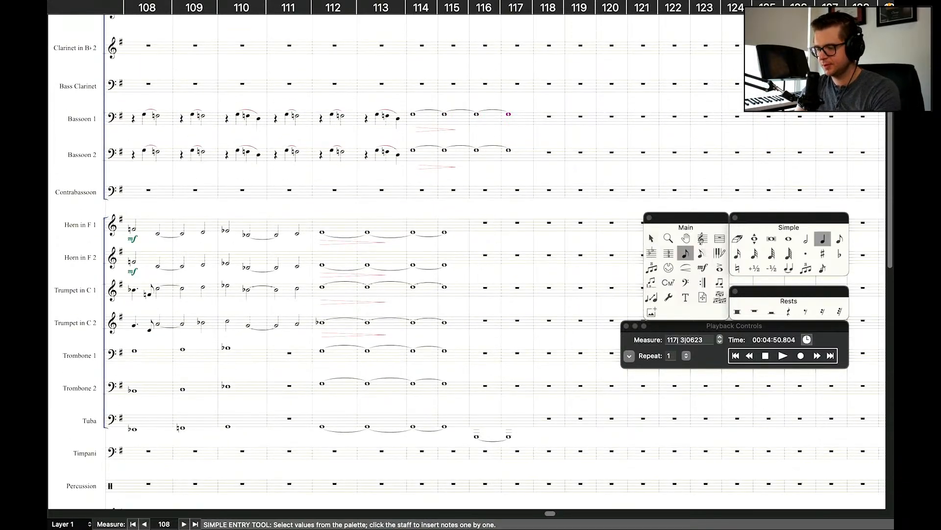
pyautogui.press('BackSpace')
pyautogui.press('BackSpace')
pyautogui.press('t')
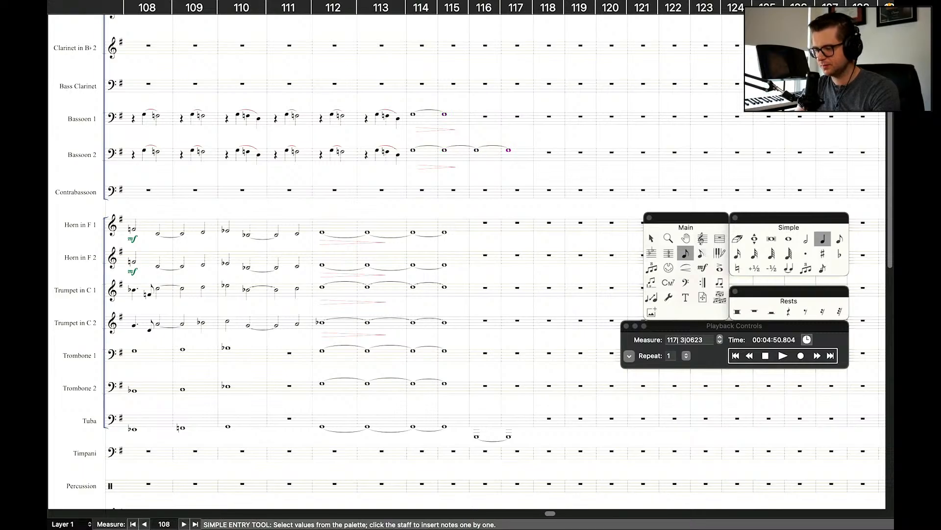
pyautogui.press('BackSpace')
pyautogui.press('BackSpace')
pyautogui.press('t')
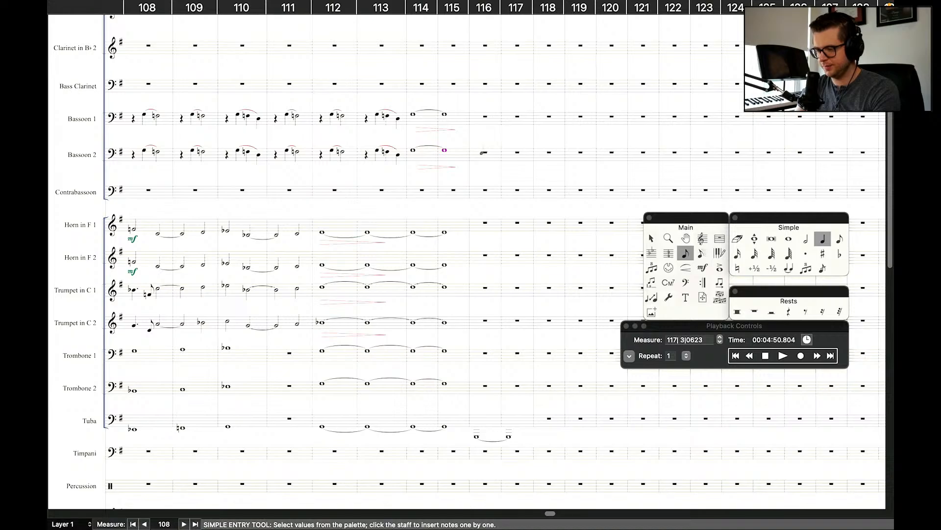
pyautogui.click(652, 238)
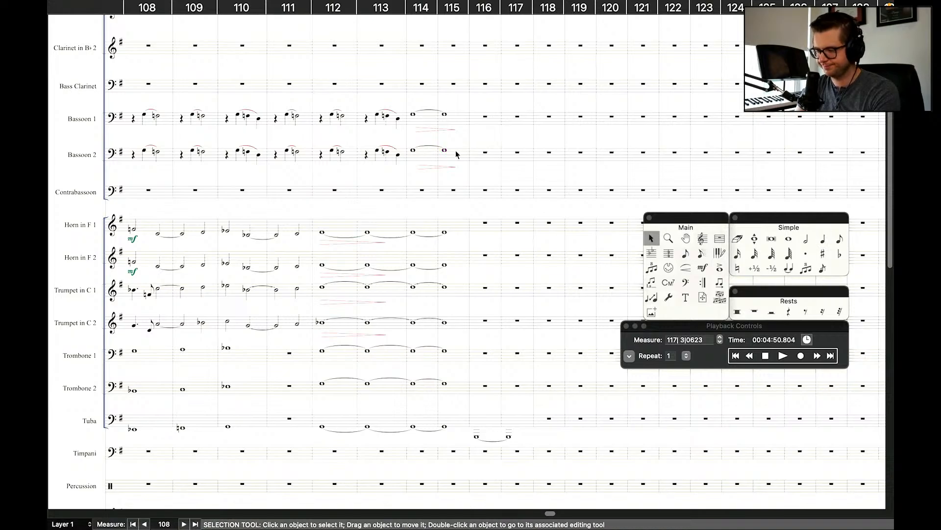
# Copy the Bassoon 2 tied whole notes of measures 114 and 115 into measures 116 and 117, and add a p dynamic at measure 116.
pyautogui.moveTo(458, 154); pyautogui.dragTo(482, 156)
pyautogui.click(485, 173)
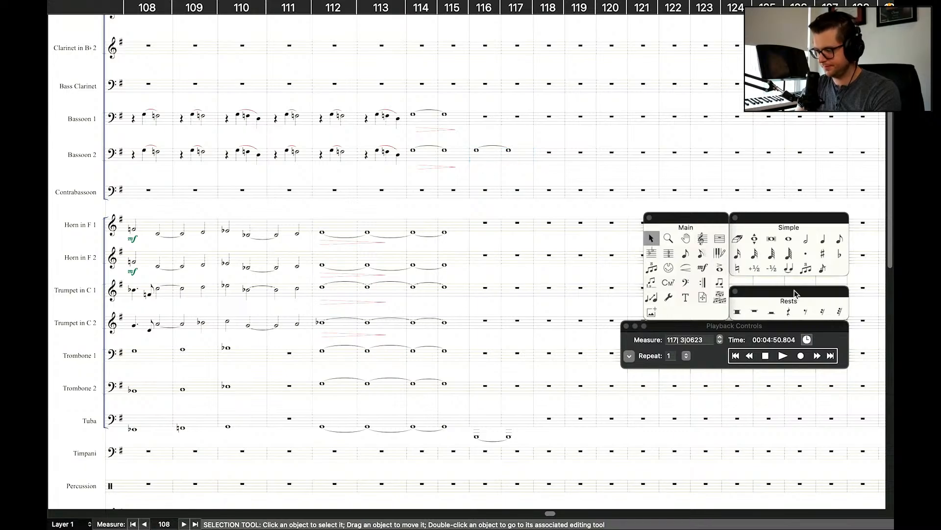
pyautogui.click(703, 267)
pyautogui.doubleClick(479, 169)
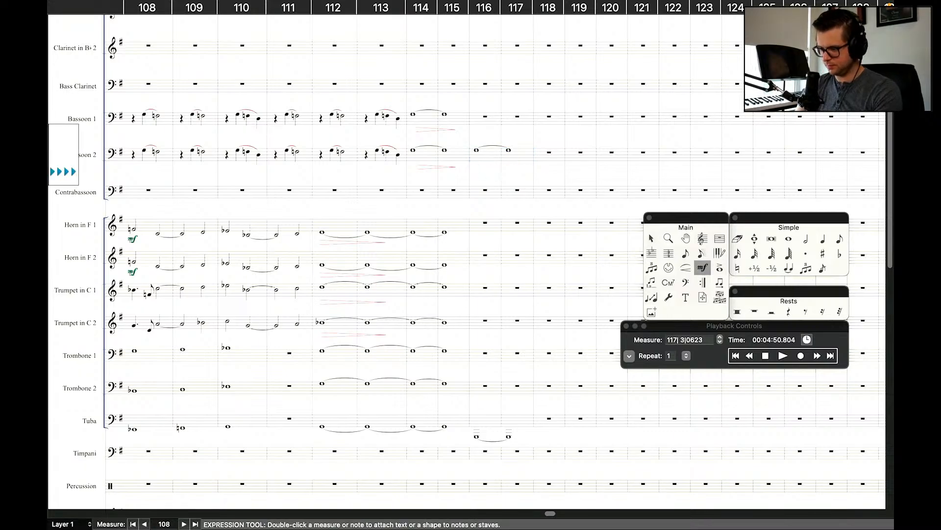
pyautogui.doubleClick(417, 199)
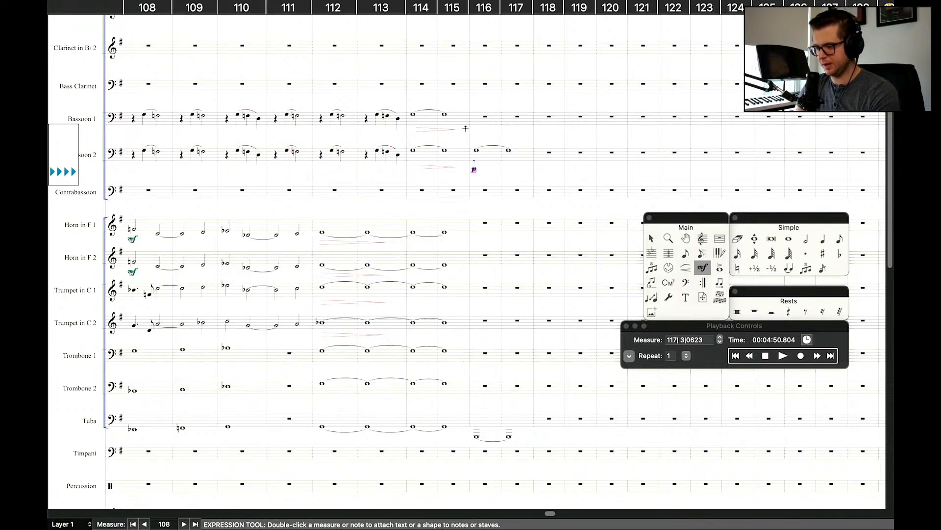
# Copy the Bassoon 2 tied whole notes of measures 116 and 117 to Bassoon 1, and add a p dynamic at measure 116.
pyautogui.click(651, 238)
pyautogui.moveTo(491, 163); pyautogui.dragTo(503, 115)
pyautogui.click(487, 152)
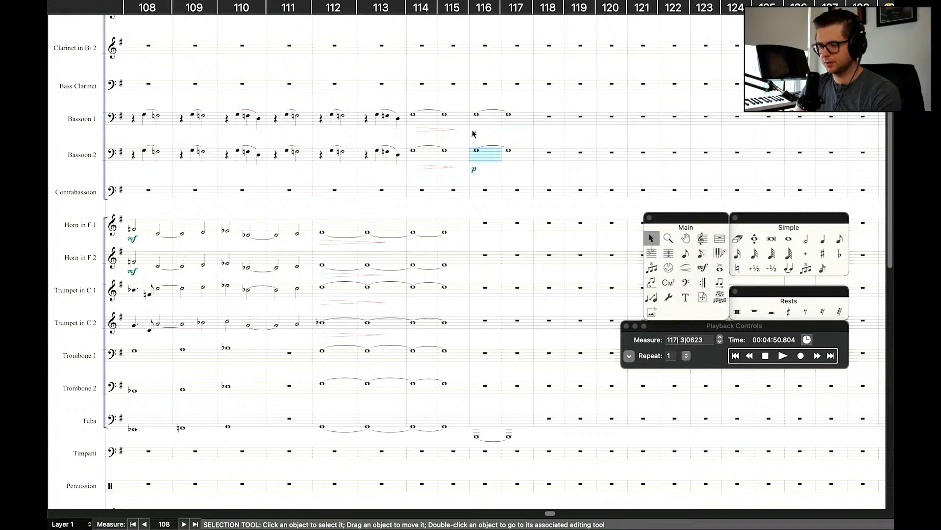
pyautogui.click(474, 135)
pyautogui.doubleClick(473, 134)
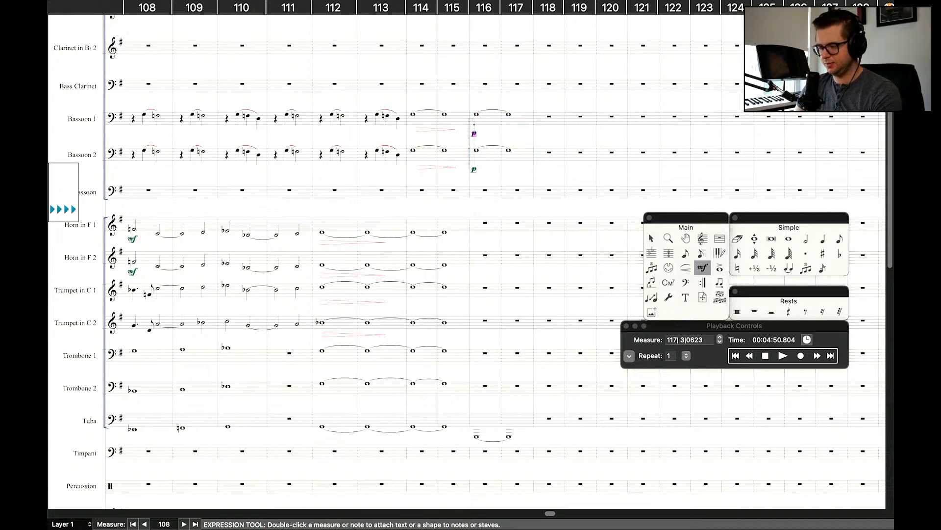
# Nudge the p dynamics of both bassoons at measure 116 slightly up and to the right, and return to the Selection Tool.
pyautogui.press('Up')
pyautogui.press('Up')
pyautogui.press('Up')
pyautogui.press('Up')
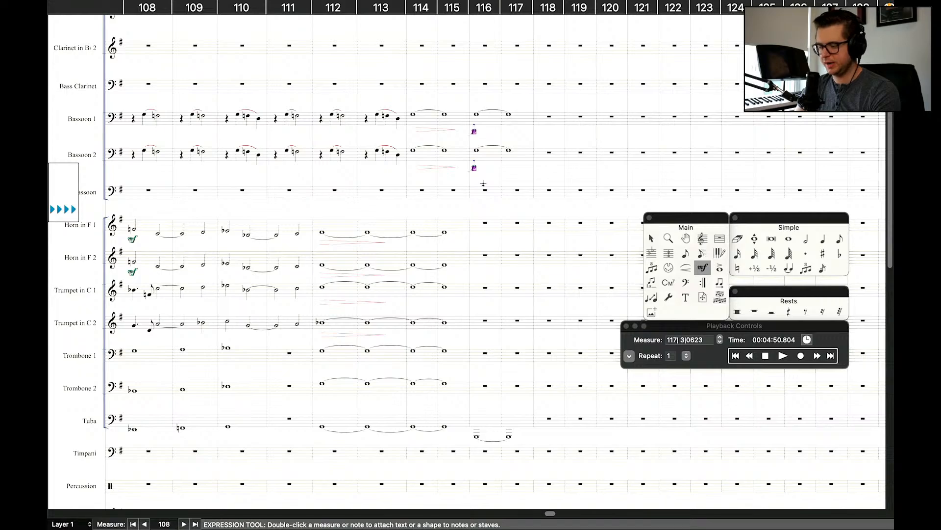
pyautogui.press('Up')
pyautogui.press('Right')
pyautogui.press('Right')
pyautogui.press('Right')
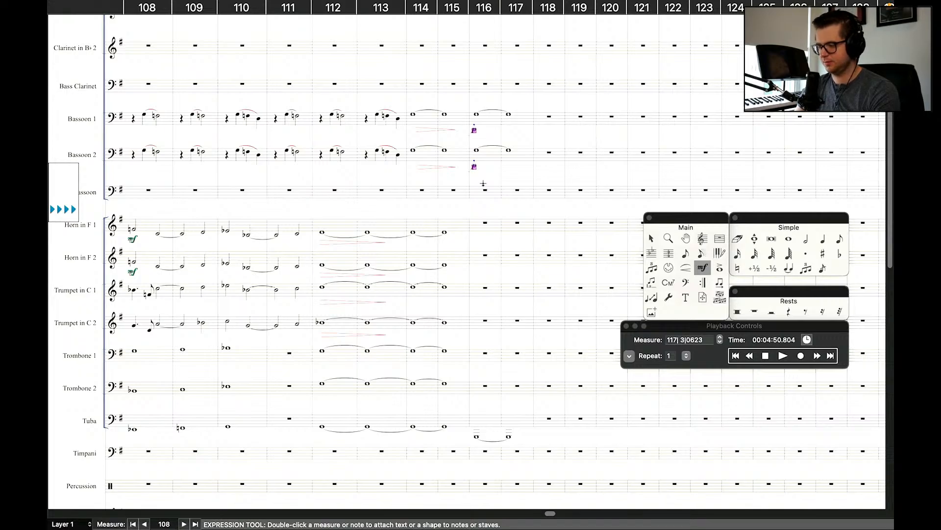
pyautogui.click(651, 239)
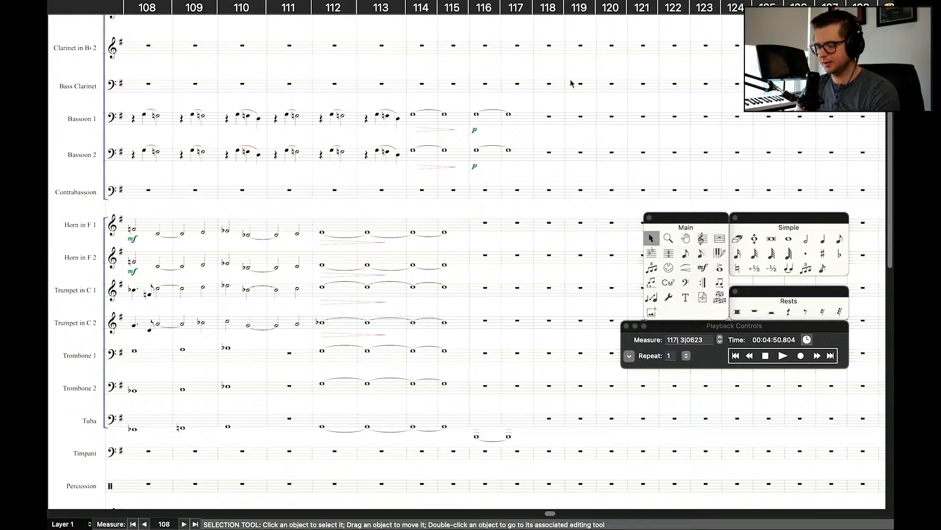
# Nudge the decrescendo hairpins of both bassoons under measures 114 and 115 slightly down, and return to the Selection Tool.
pyautogui.press('super+equal')
pyautogui.press('super+equal')
pyautogui.hscroll(10, 522, 236)
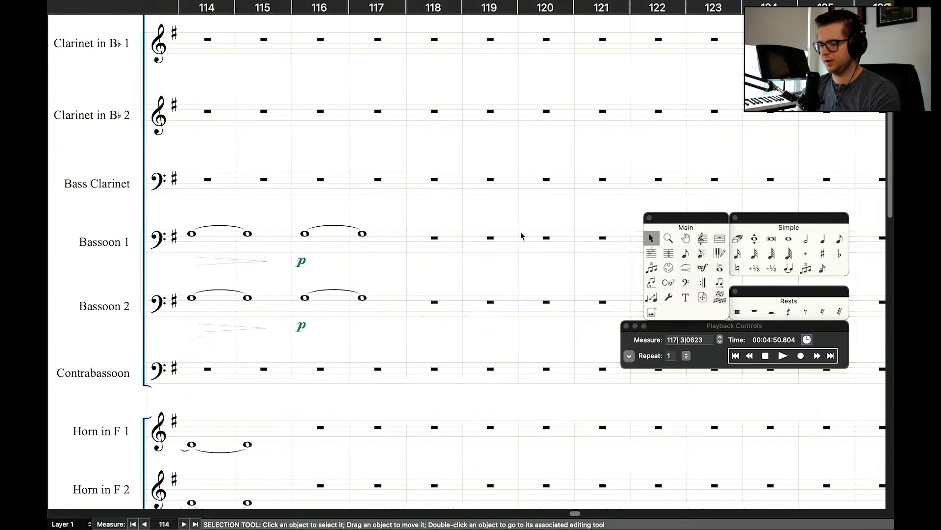
pyautogui.hscroll(-4, 522, 235)
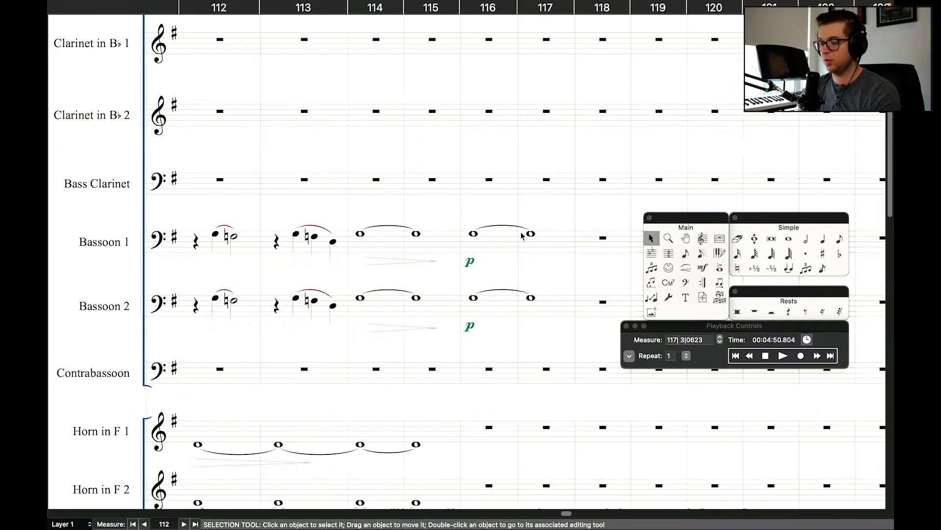
pyautogui.doubleClick(401, 260)
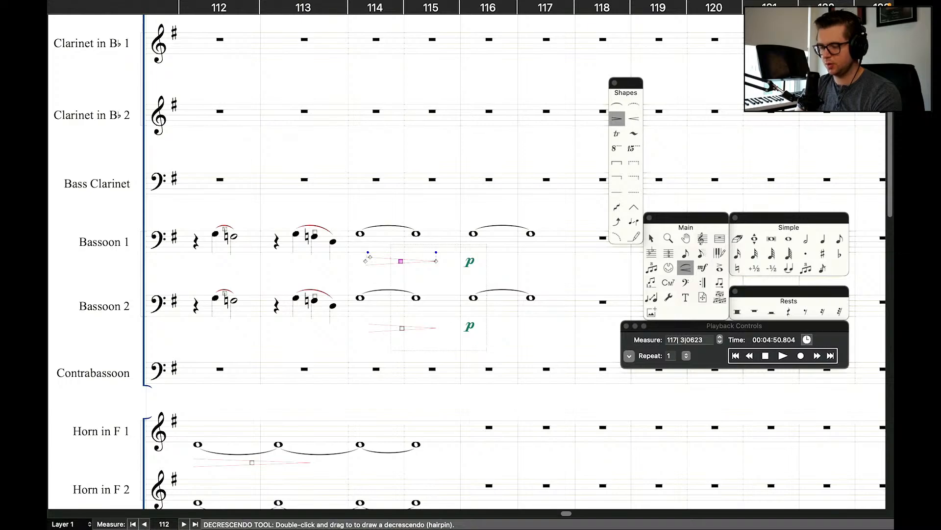
pyautogui.moveTo(413, 408); pyautogui.dragTo(422, 392)
pyautogui.press('Down')
pyautogui.press('Down')
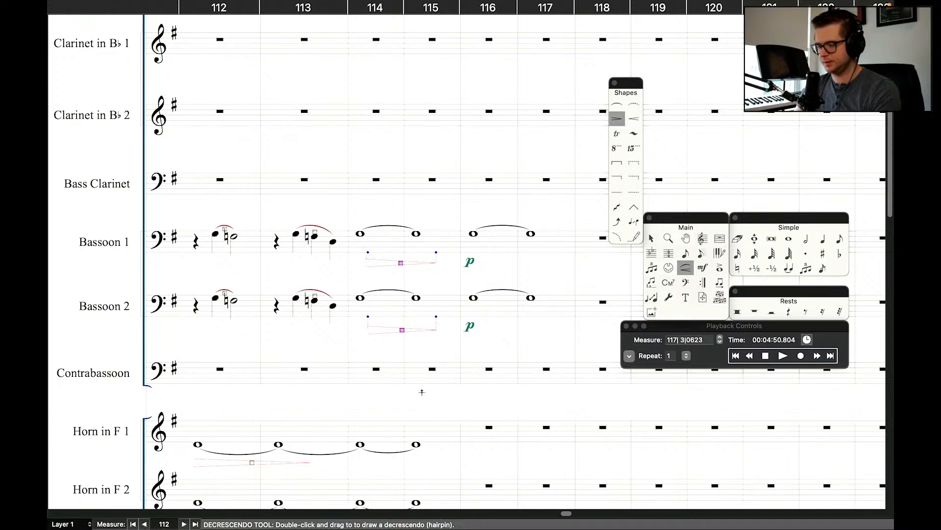
pyautogui.click(651, 238)
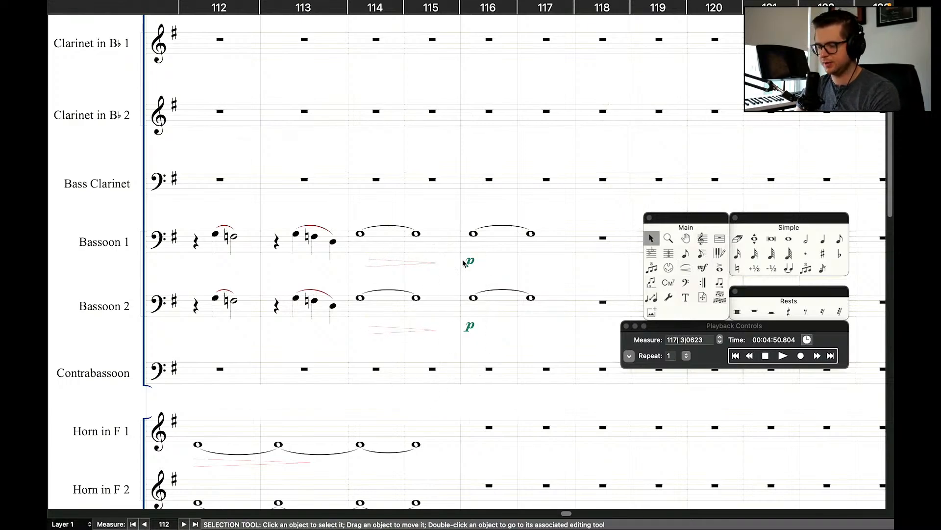
# Lengthen the decrescendo hairpins of both bassoons toward the p at measure 116, and return to the Selection Tool.
pyautogui.doubleClick(423, 263)
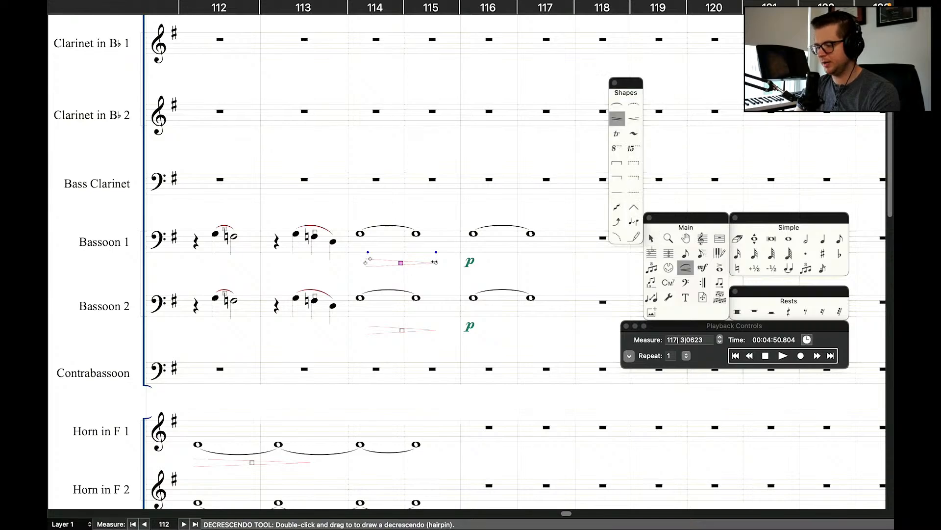
pyautogui.moveTo(440, 264); pyautogui.dragTo(449, 264)
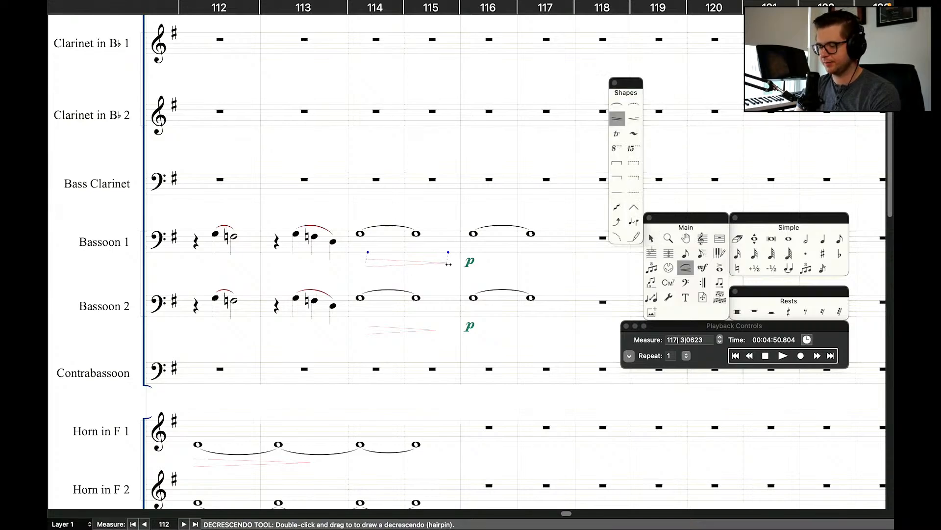
pyautogui.doubleClick(402, 330)
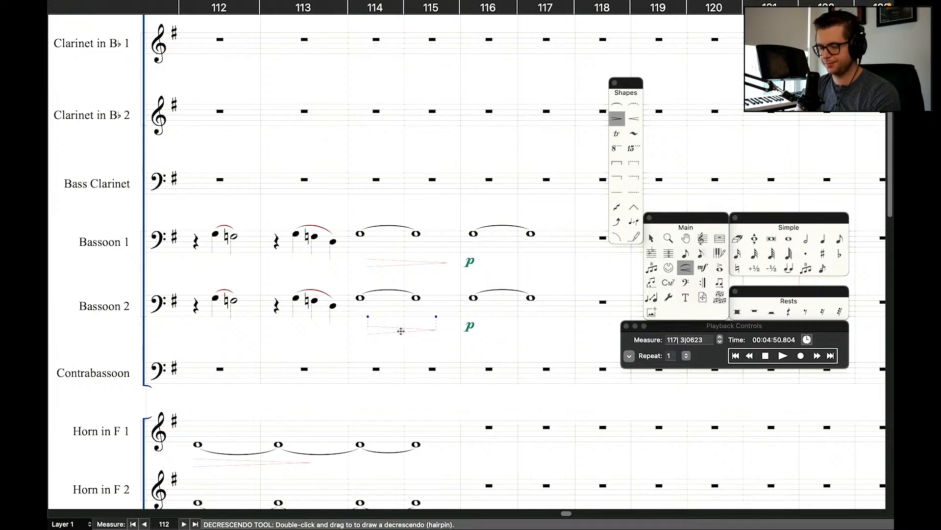
pyautogui.moveTo(438, 330); pyautogui.dragTo(448, 330)
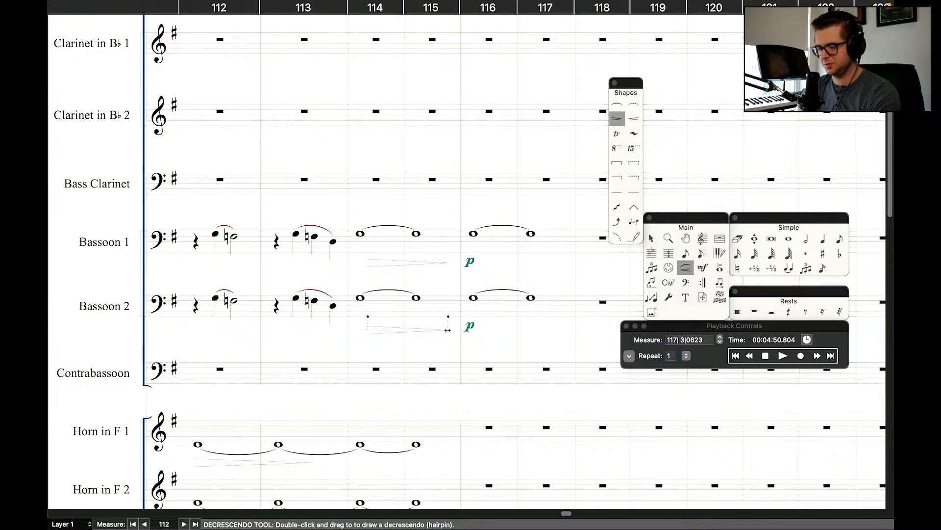
pyautogui.click(651, 238)
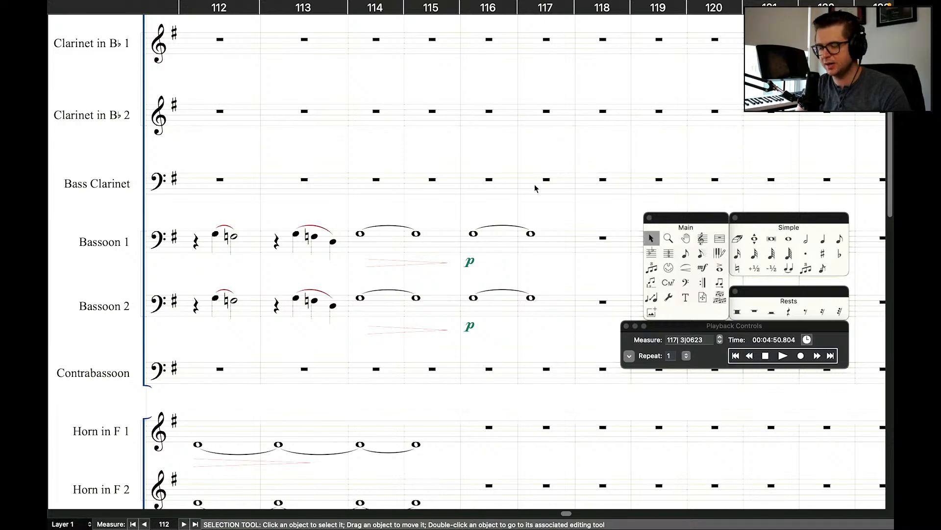
# Play back the score from around measure 116 and stop in measure 118.
pyautogui.hscroll(5, 534, 188)
pyautogui.hscroll(-8, 467, 218)
pyautogui.hscroll(5, 451, 236)
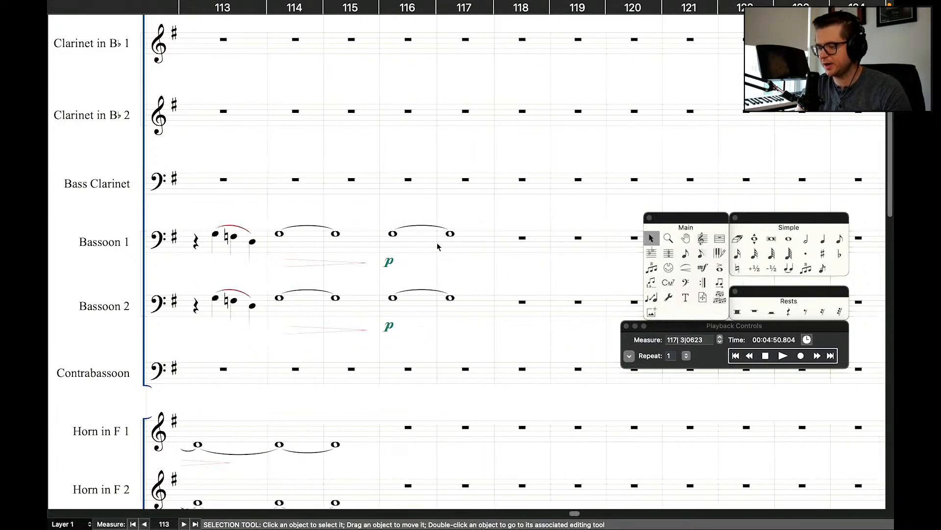
pyautogui.hscroll(2, 438, 247)
pyautogui.click(750, 356)
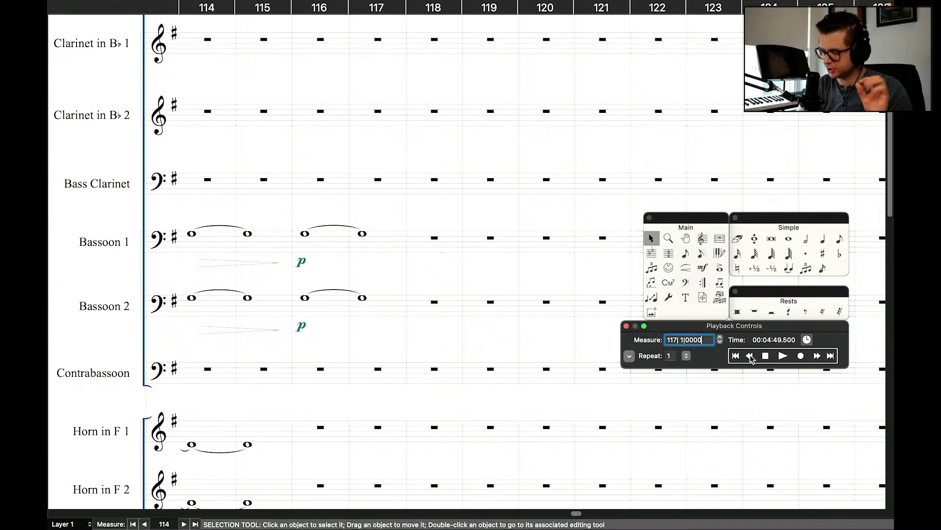
pyautogui.click(783, 355)
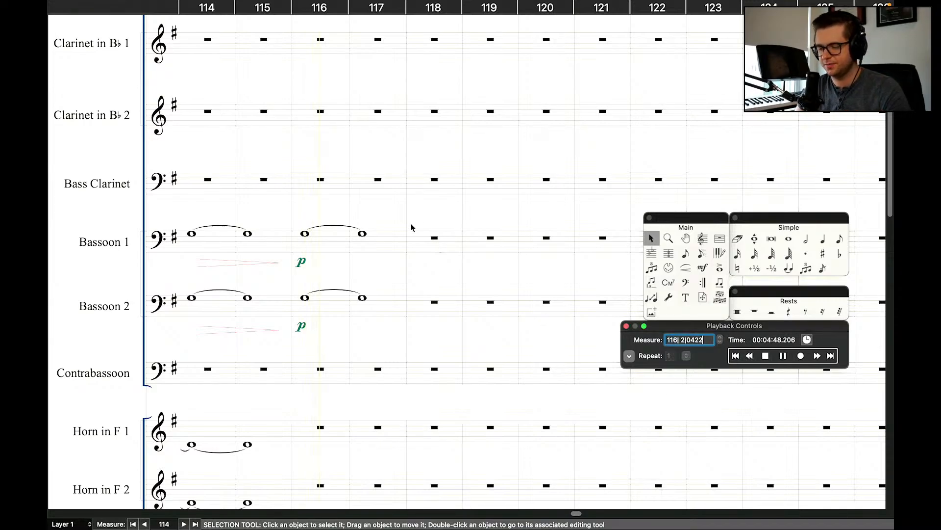
pyautogui.scroll(-10, 465, 258)
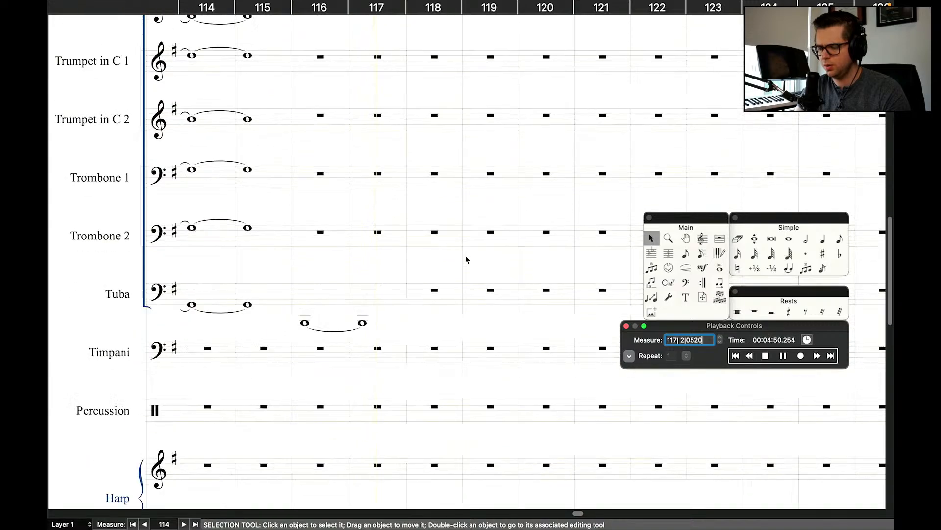
pyautogui.scroll(-4, 466, 256)
pyautogui.scroll(-10, 466, 256)
pyautogui.press('space')
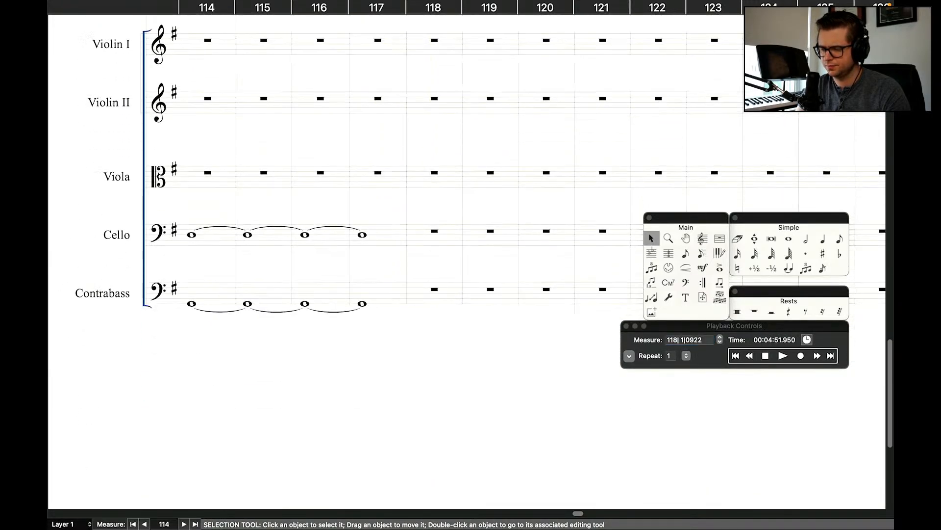
# Try to extend the sustained cello and contrabass notes by pasting measures 116 and 117 at measure 118 and over the neighbouring measures.
pyautogui.scroll(-1, 444, 297)
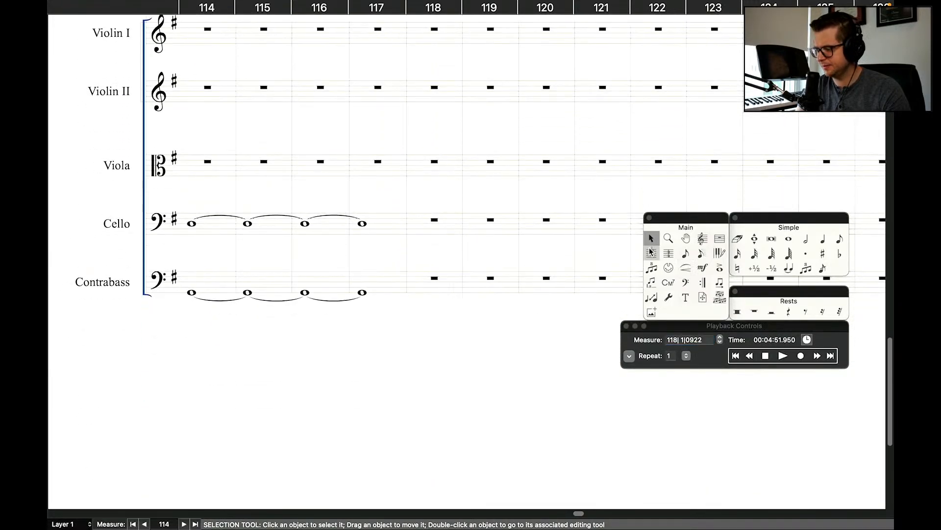
pyautogui.click(318, 225)
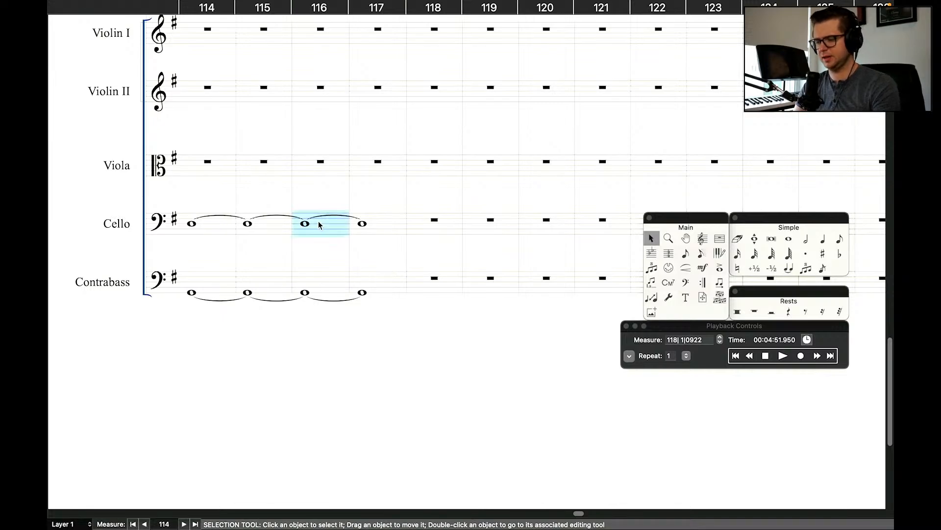
pyautogui.keyDown('shift'); pyautogui.click(384, 290); pyautogui.keyUp('shift')
pyautogui.press('super+c')
pyautogui.click(425, 223)
pyautogui.press('super+v')
pyautogui.click(356, 225)
pyautogui.press('super+v')
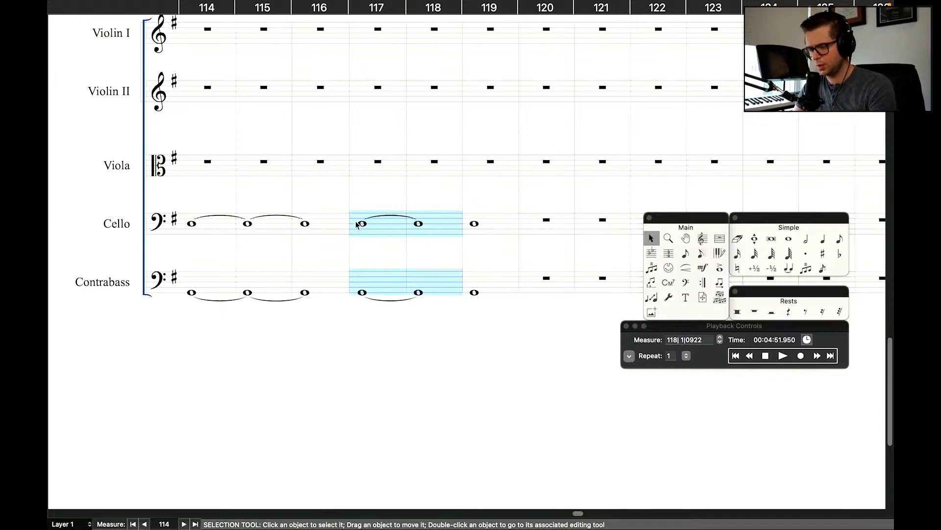
pyautogui.click(333, 258)
pyautogui.click(283, 233)
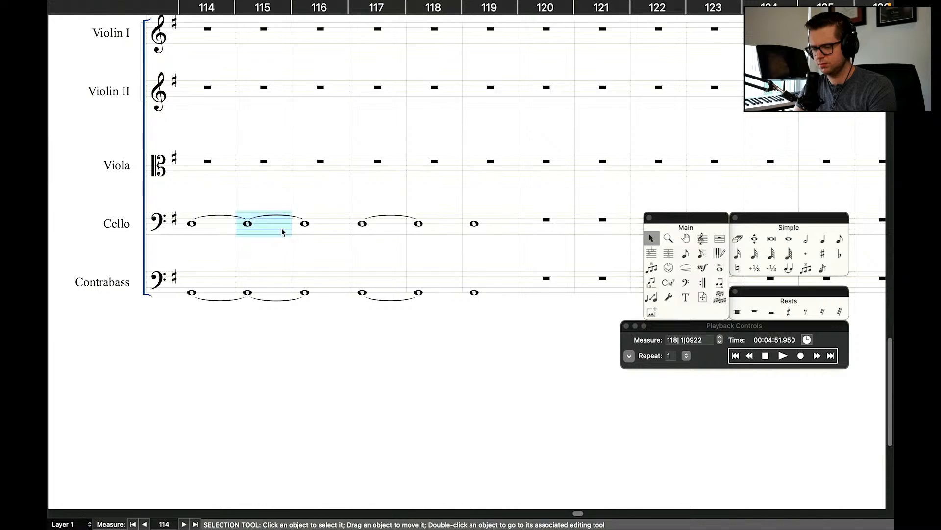
pyautogui.press('super+v')
pyautogui.click(206, 231)
pyautogui.press('super+v')
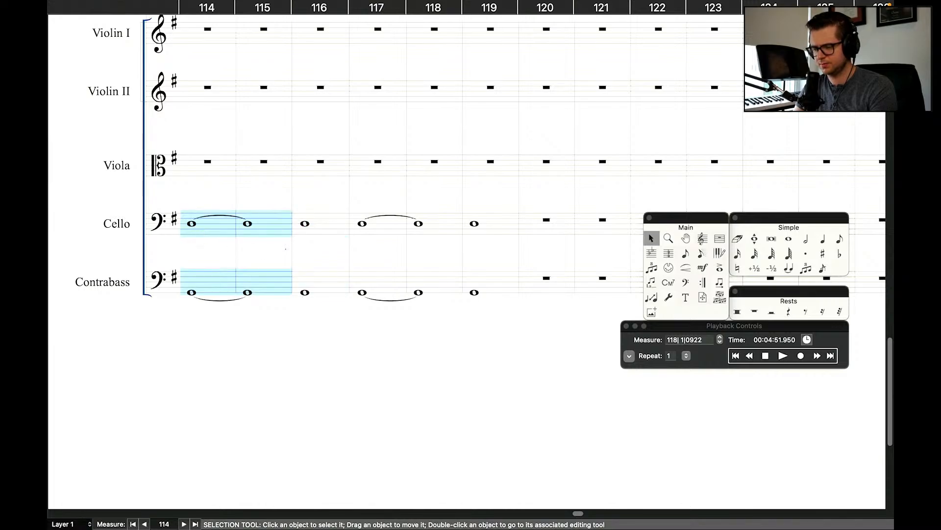
pyautogui.click(283, 229)
pyautogui.press('super+v')
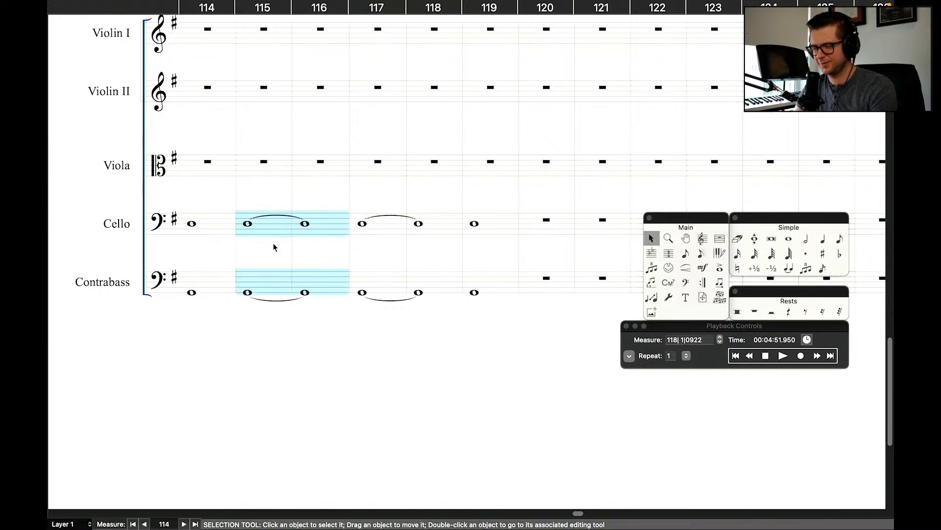
pyautogui.click(452, 238)
# Copy the tied cello and contrabass whole notes of measures 114 to 117 into measures 118 to 121.
pyautogui.click(205, 229)
pyautogui.keyDown('shift'); pyautogui.click(364, 281); pyautogui.keyUp('shift')
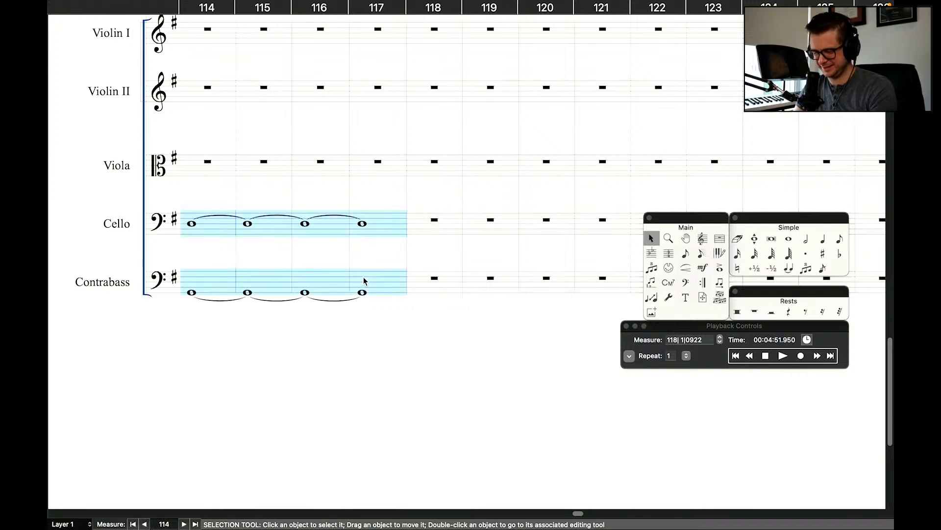
pyautogui.click(440, 218)
pyautogui.press('super+v')
pyautogui.click(435, 197)
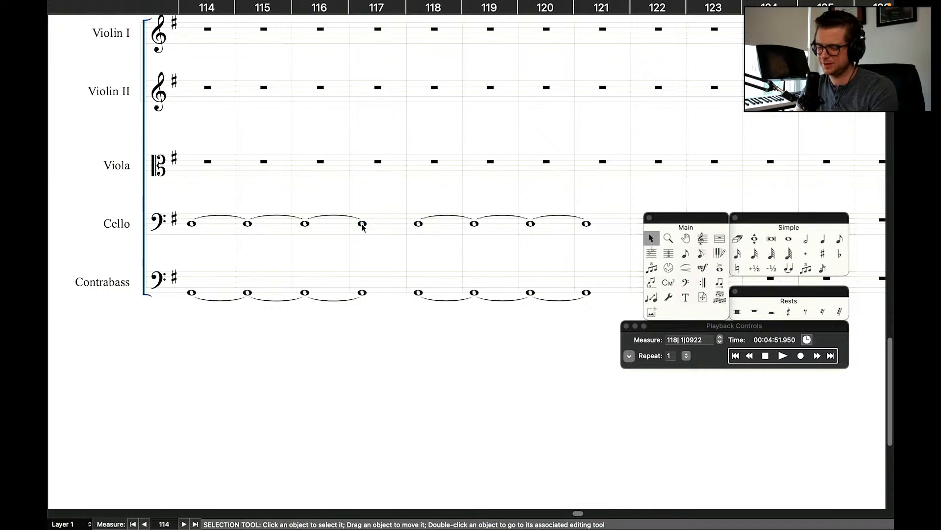
# Tie the whole notes of measure 117 to measure 118 in the cello and contrabass, and return to the Selection Tool.
pyautogui.doubleClick(362, 225)
pyautogui.press('t')
pyautogui.keyDown('alt'); pyautogui.click(362, 292); pyautogui.keyUp('alt')
pyautogui.press('t')
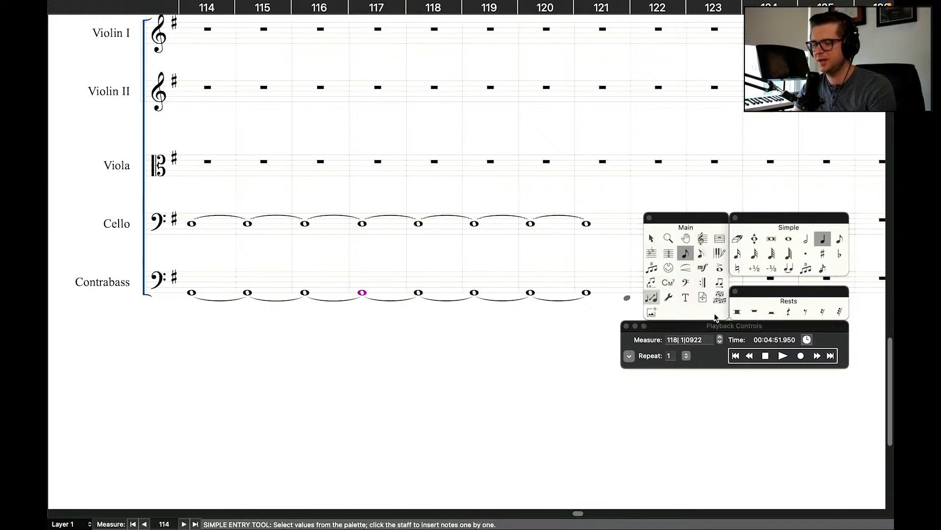
pyautogui.click(655, 237)
# Review the string, harp, percussion and brass staves around measures 110 to 121.
pyautogui.scroll(-1, 451, 266)
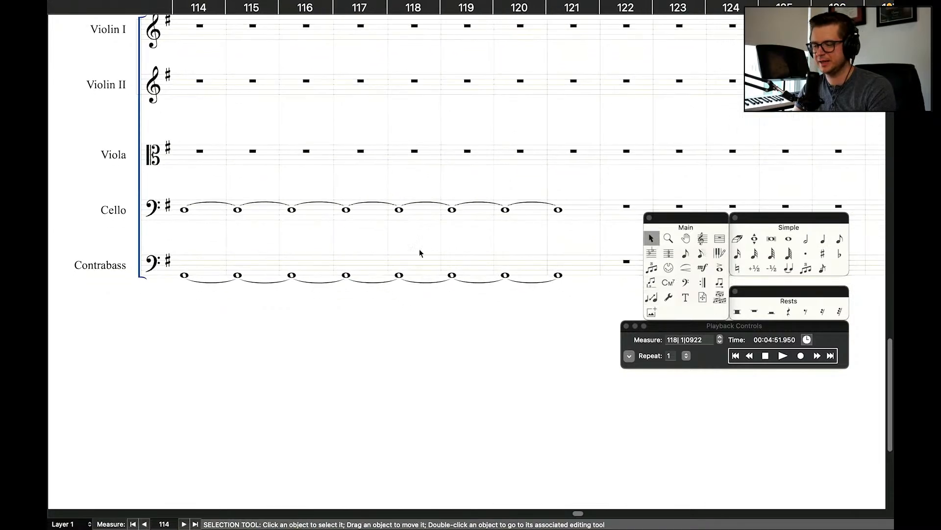
pyautogui.hscroll(-5, 419, 253)
pyautogui.hscroll(7, 420, 253)
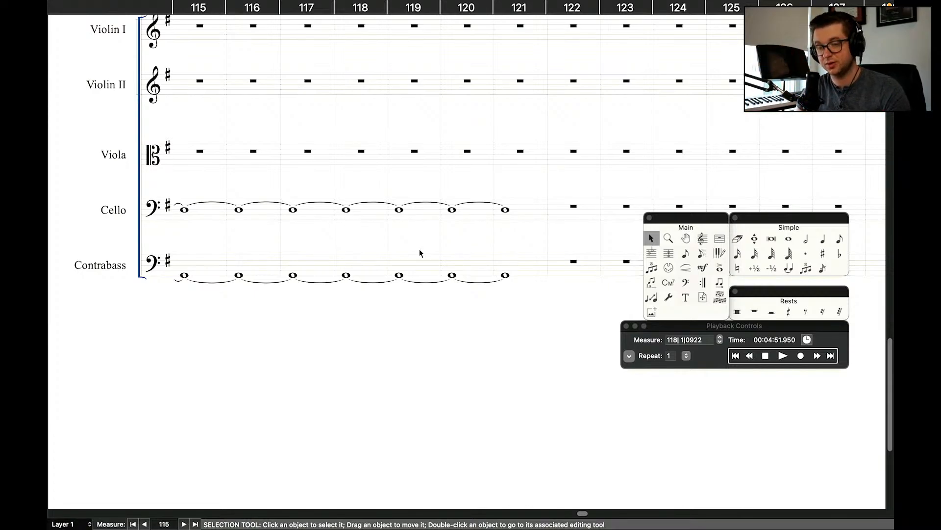
pyautogui.hscroll(-2, 249, 248)
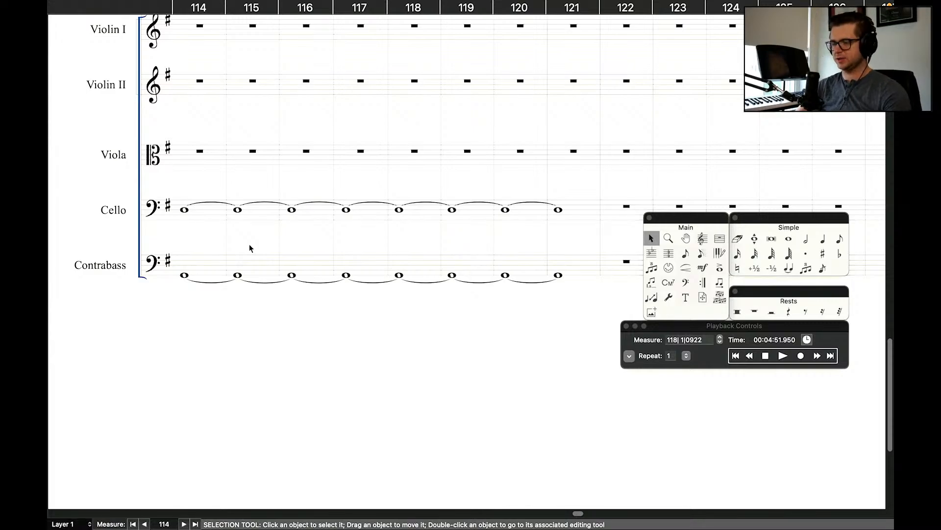
pyautogui.scroll(5, 318, 141)
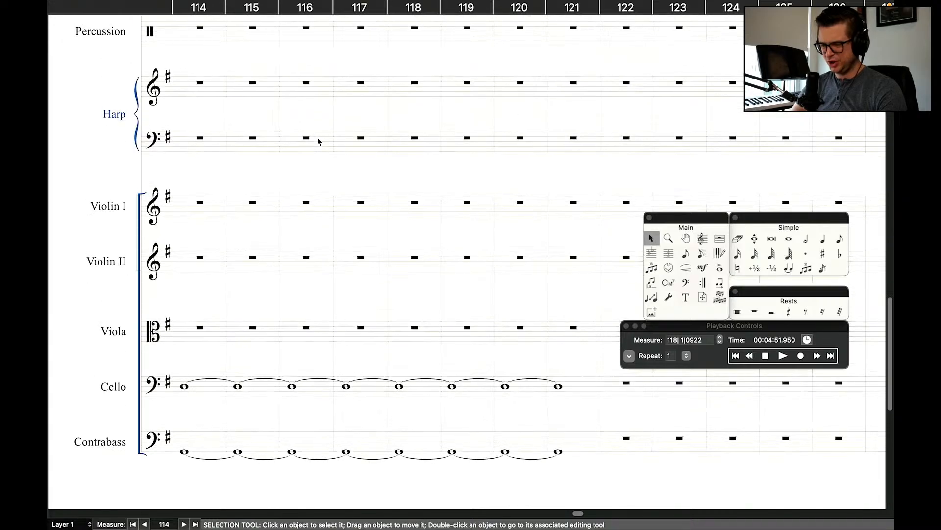
pyautogui.scroll(4, 317, 141)
pyautogui.hscroll(3, 318, 142)
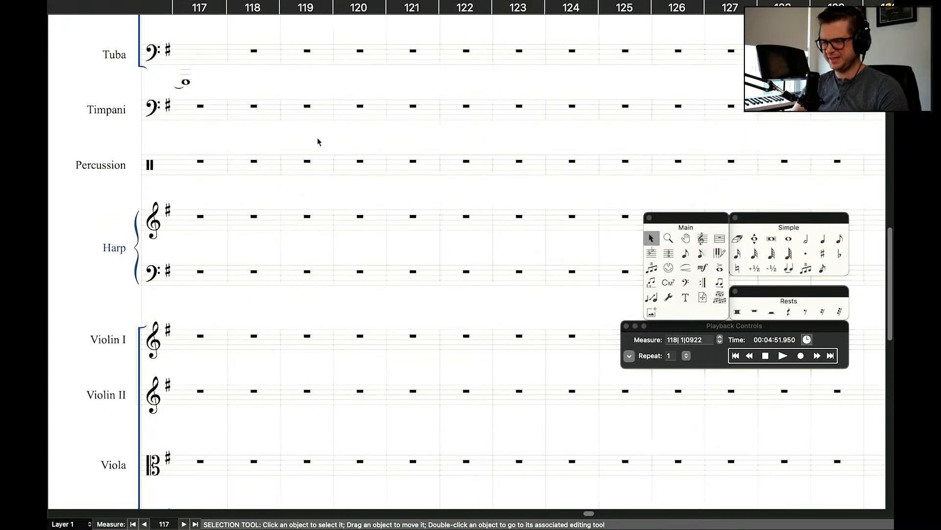
pyautogui.scroll(6, 370, 225)
pyautogui.scroll(2, 371, 225)
pyautogui.hscroll(-4, 371, 225)
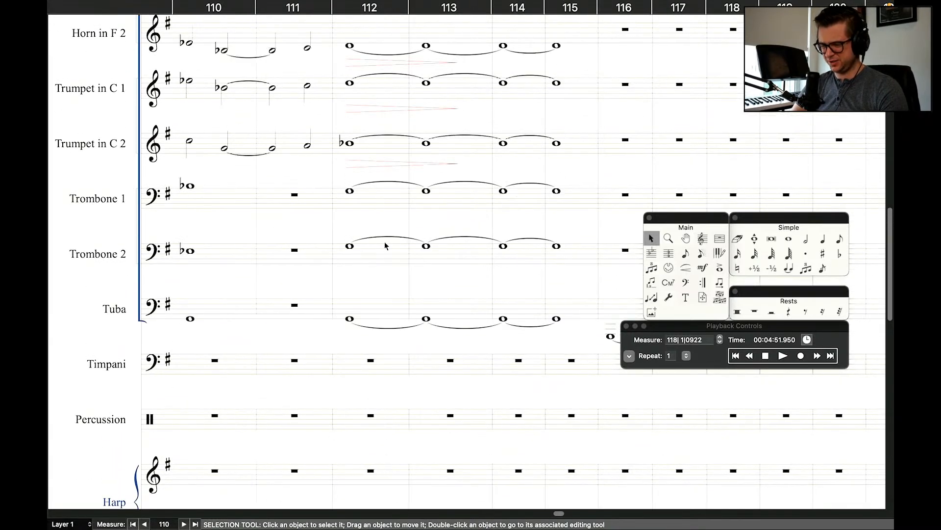
pyautogui.hscroll(-1, 440, 246)
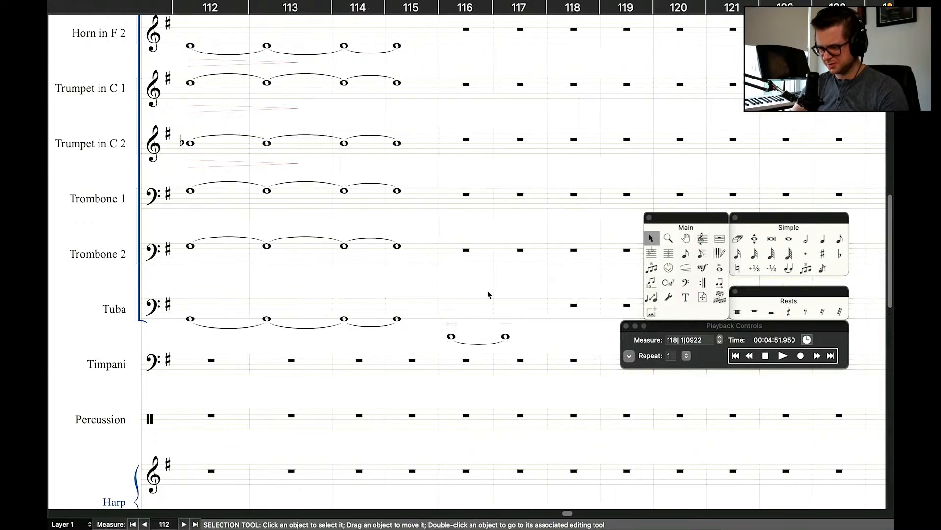
# Set the playback start to measure 114 and play the score back, following the bassoon and horn staves.
pyautogui.click(742, 356)
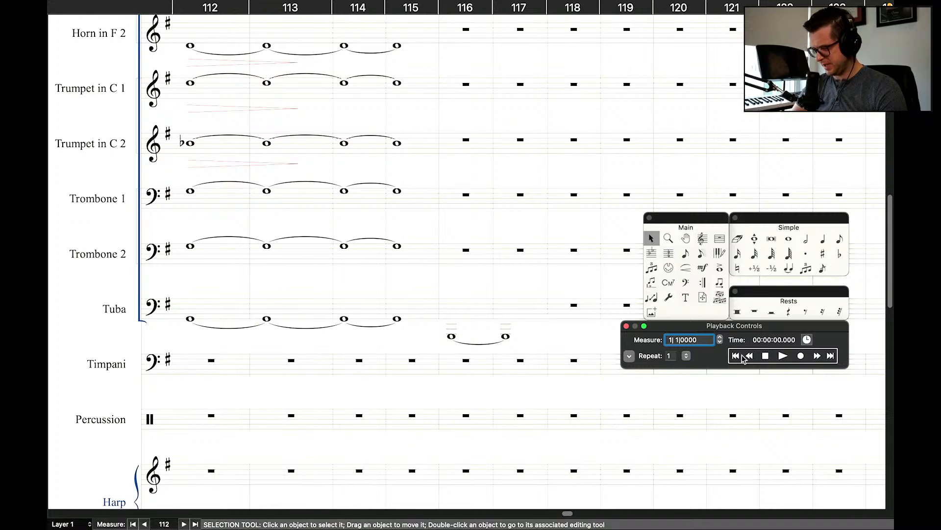
pyautogui.moveTo(675, 340); pyautogui.dragTo(631, 342)
pyautogui.write('1')
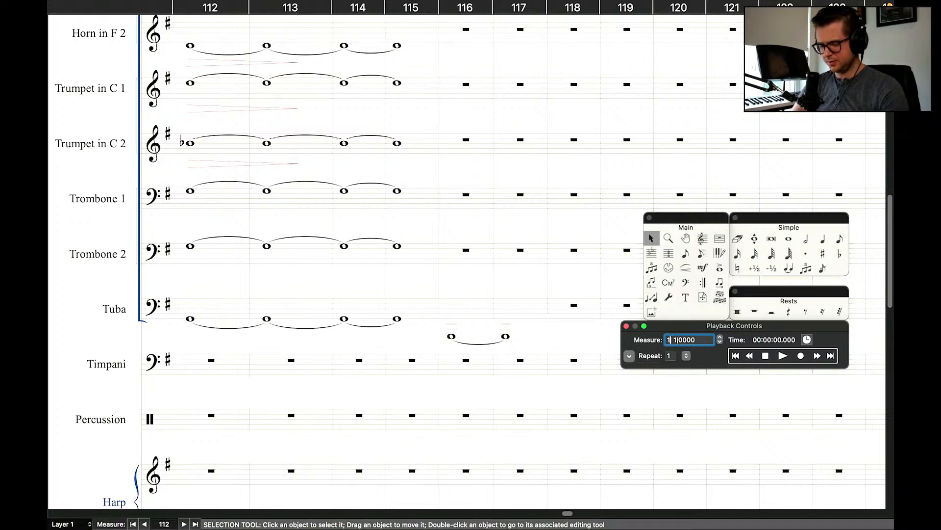
pyautogui.write('14')
pyautogui.press('Return')
pyautogui.scroll(4, 554, 215)
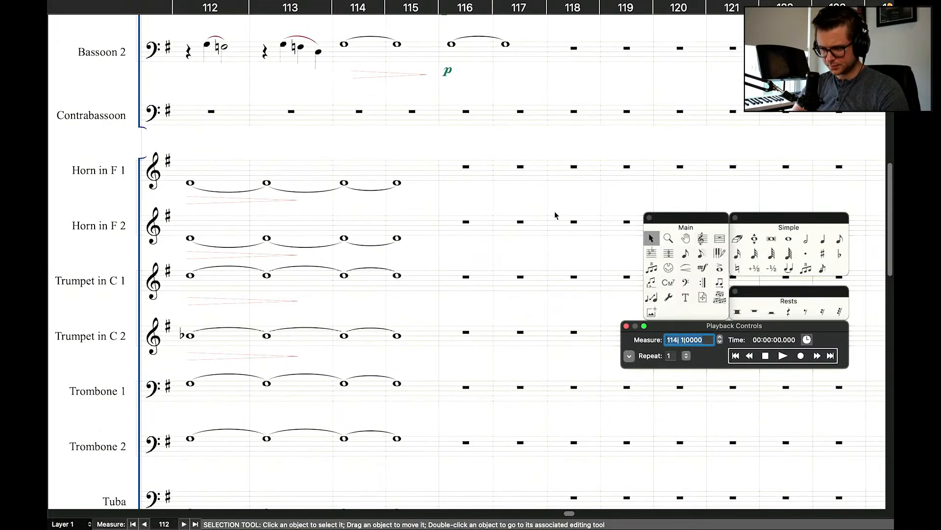
pyautogui.scroll(2, 555, 215)
pyautogui.press('space')
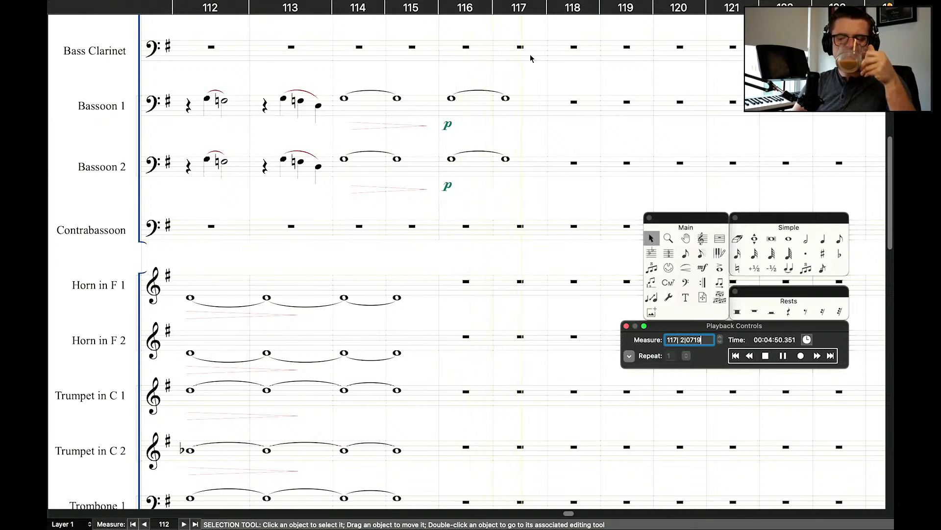
# Stop the playback and review the woodwind staves around measures 112 to 121, from the piccolo down to the bassoons.
pyautogui.click(530, 55)
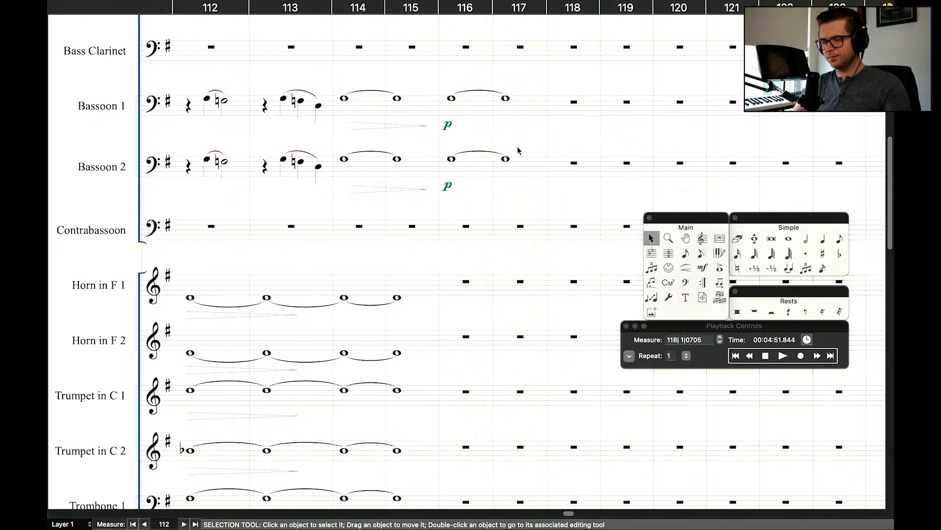
pyautogui.scroll(3, 519, 150)
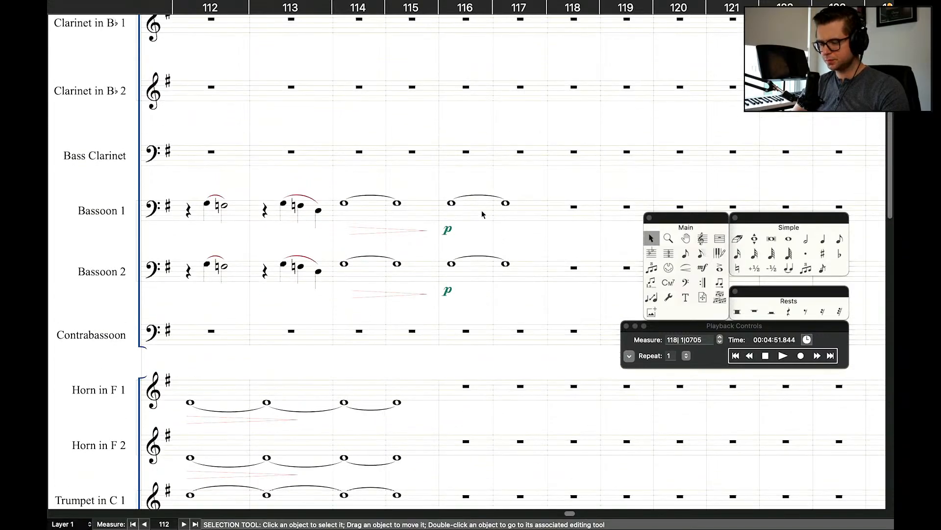
pyautogui.click(483, 210)
pyautogui.keyDown('shift'); pyautogui.click(524, 275); pyautogui.keyUp('shift')
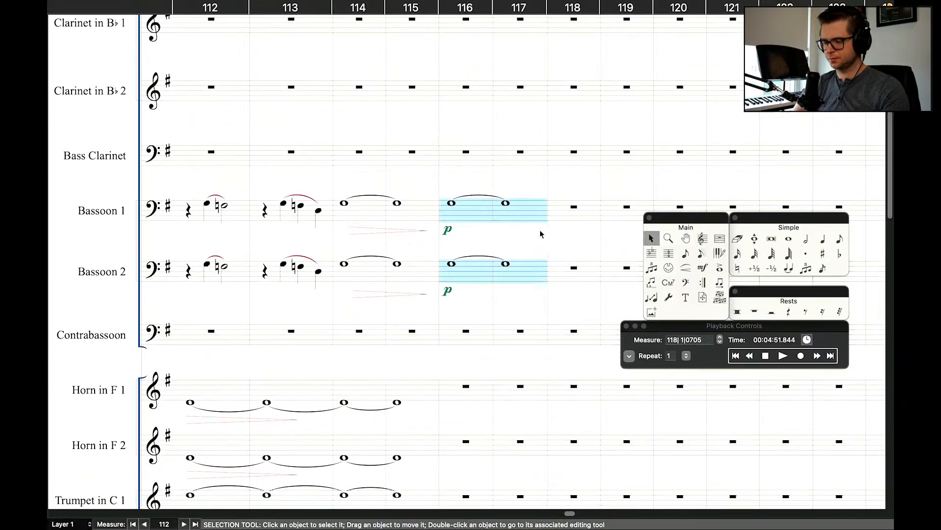
pyautogui.click(580, 232)
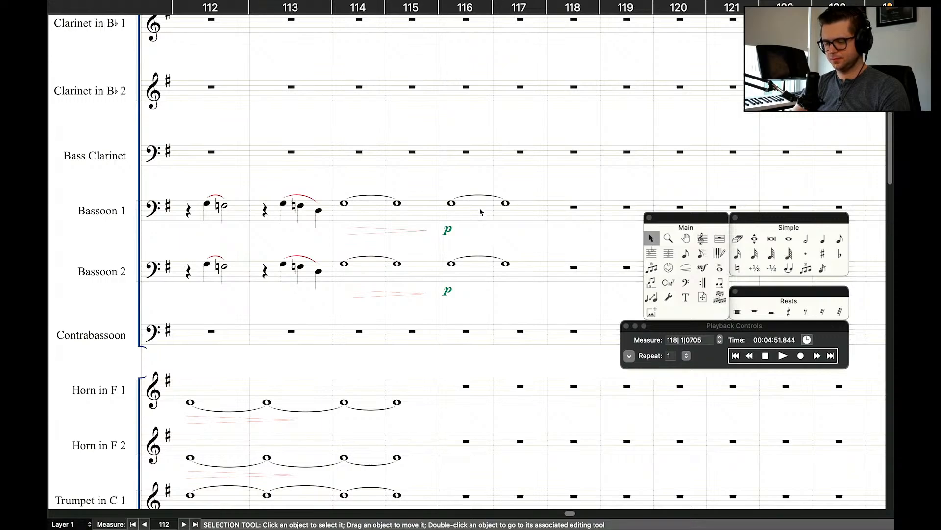
pyautogui.scroll(10, 480, 211)
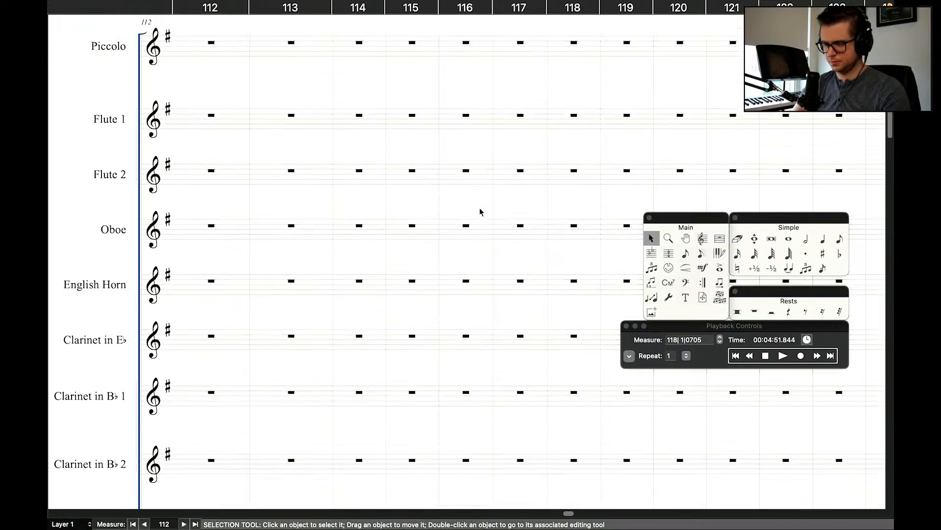
pyautogui.scroll(1, 480, 211)
pyautogui.scroll(-10, 532, 252)
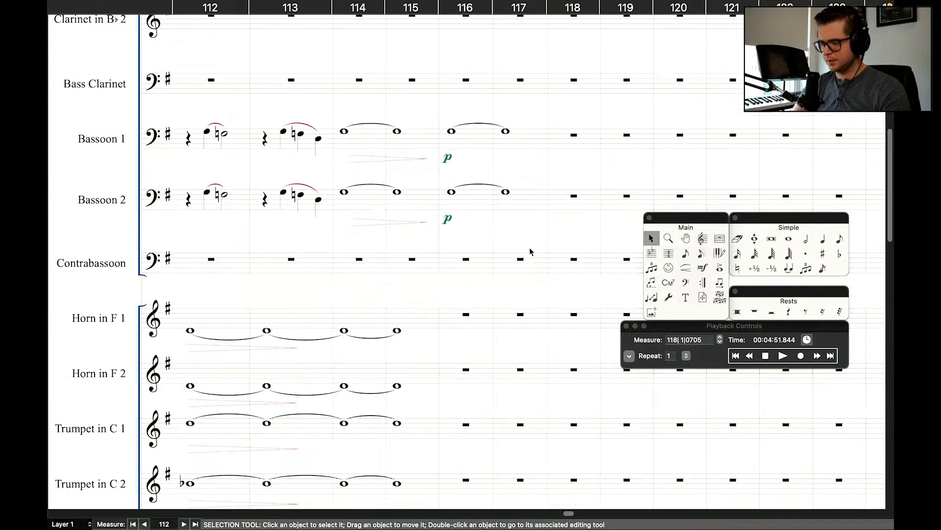
# Copy the tied whole notes of measures 116 to 117 in both bassoons into measures 118 to 119.
pyautogui.click(478, 92)
pyautogui.keyDown('shift'); pyautogui.click(506, 143); pyautogui.keyUp('shift')
pyautogui.press('super+c')
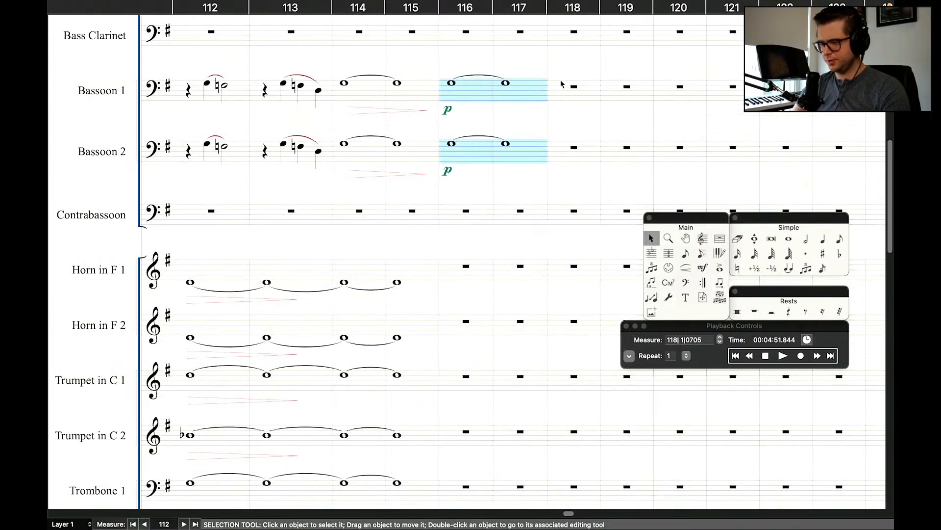
pyautogui.click(562, 83)
pyautogui.press('super+v')
pyautogui.press('Escape')
# Tie the whole notes of measure 117 to measure 118 in both bassoon staves, and return to the Selection Tool.
pyautogui.doubleClick(505, 83)
pyautogui.press('t')
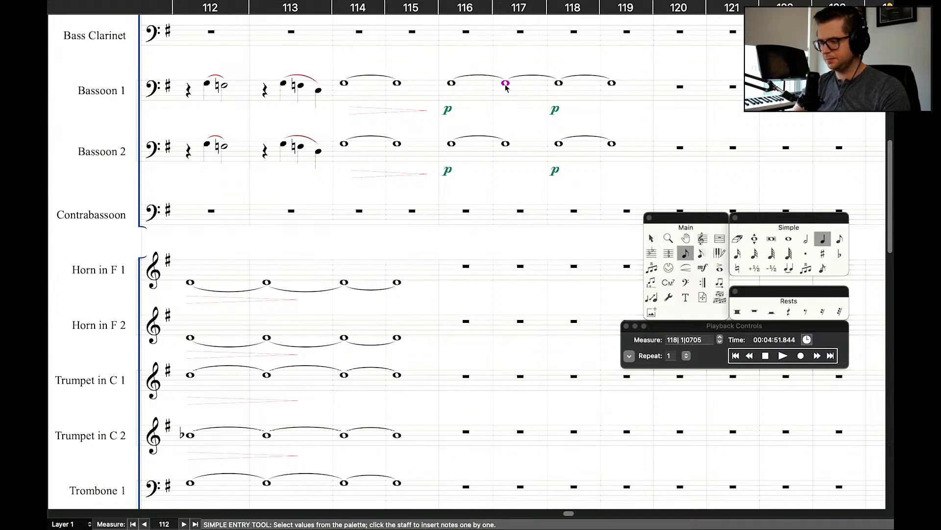
pyautogui.keyDown('alt'); pyautogui.click(506, 143); pyautogui.keyUp('alt')
pyautogui.press('t')
pyautogui.press('Escape')
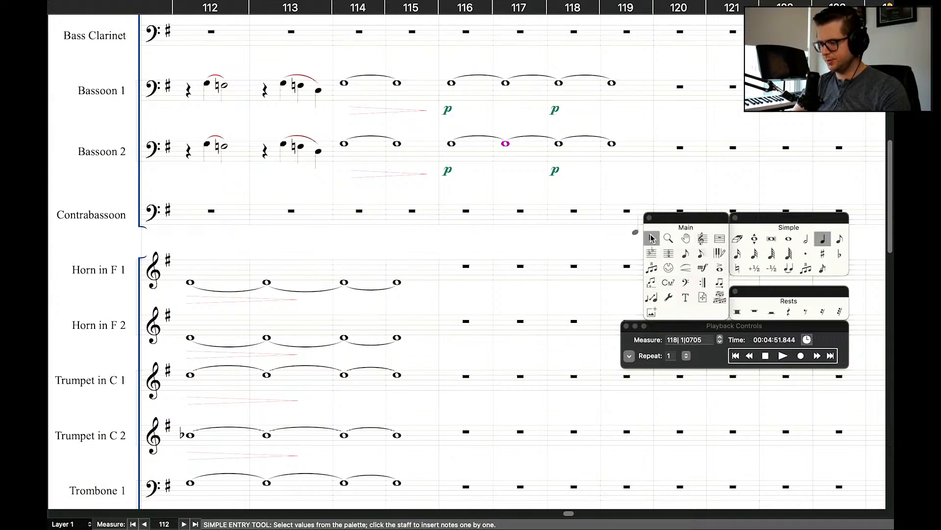
# Delete the duplicate p dynamics at measure 118 in both bassoon staves.
pyautogui.click(555, 170)
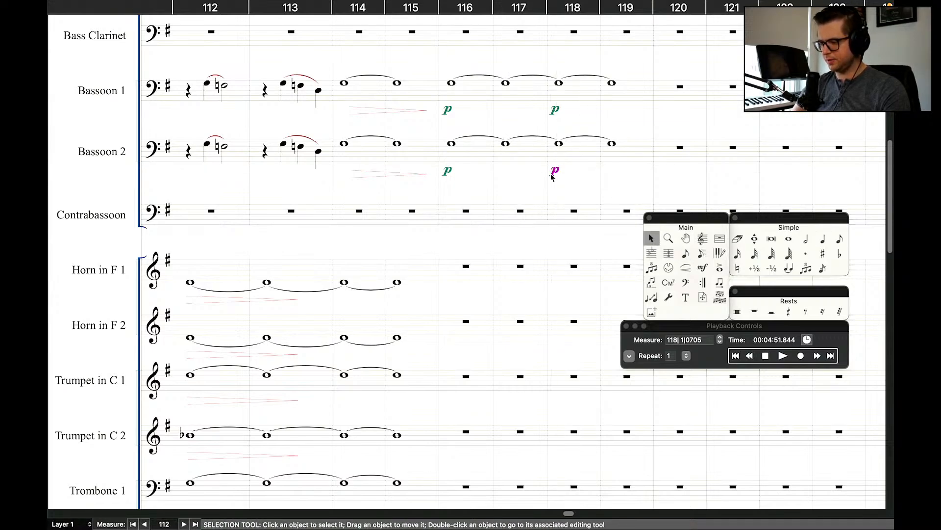
pyautogui.press('Delete')
pyautogui.click(555, 110)
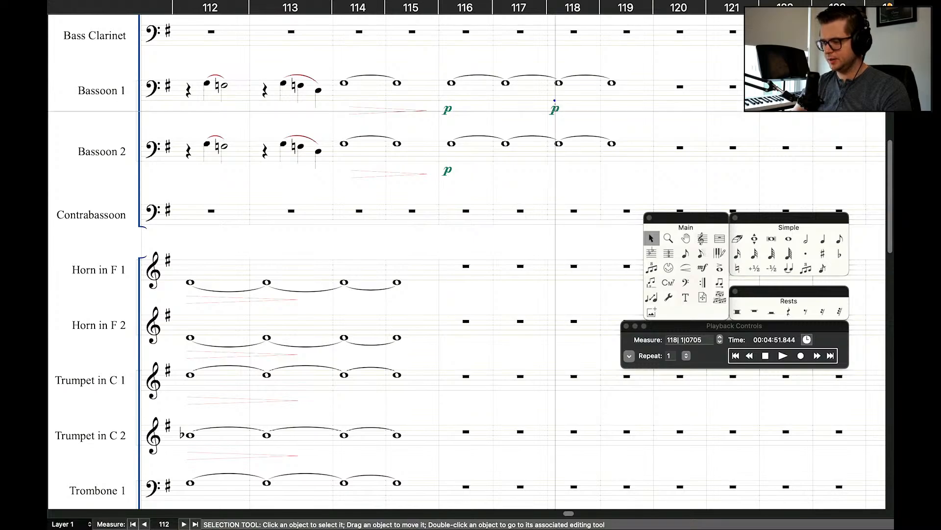
pyautogui.press('Delete')
# Copy measures 116 to 119 of both bassoon staves into measures 120 to 123.
pyautogui.click(622, 87)
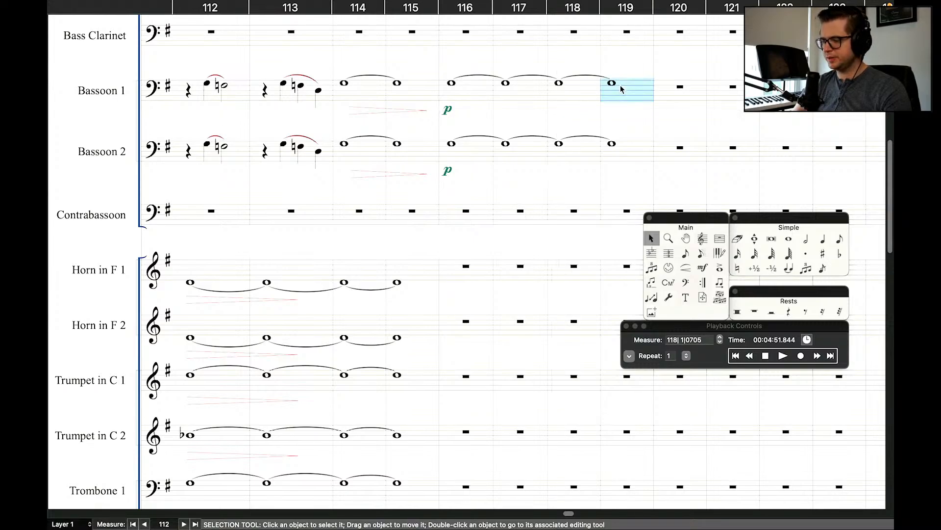
pyautogui.keyDown('shift'); pyautogui.click(463, 86); pyautogui.keyUp('shift')
pyautogui.keyDown('shift'); pyautogui.click(636, 149); pyautogui.keyUp('shift')
pyautogui.click(689, 96)
pyautogui.press('super+v')
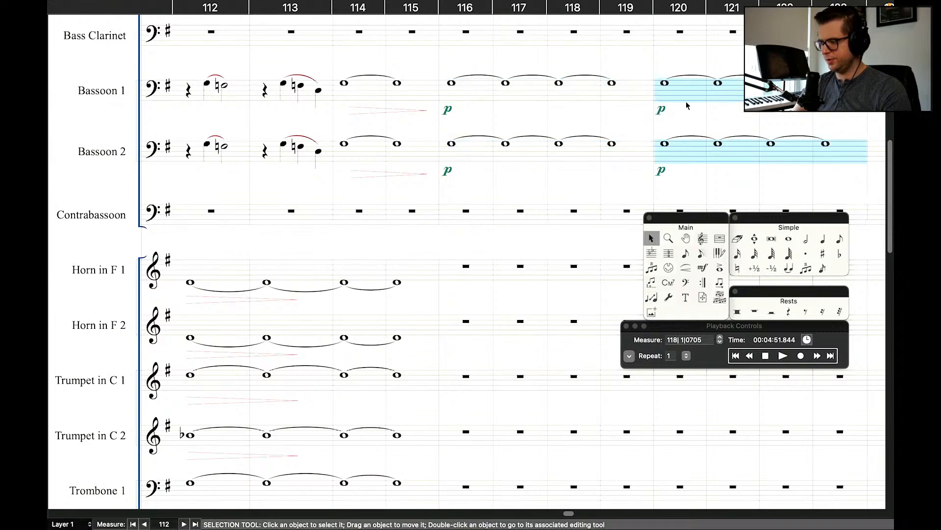
# Delete the copied p dynamics at measure 120 in both bassoon staves.
pyautogui.click(665, 109)
pyautogui.click(664, 109)
pyautogui.press('Delete')
pyautogui.click(662, 171)
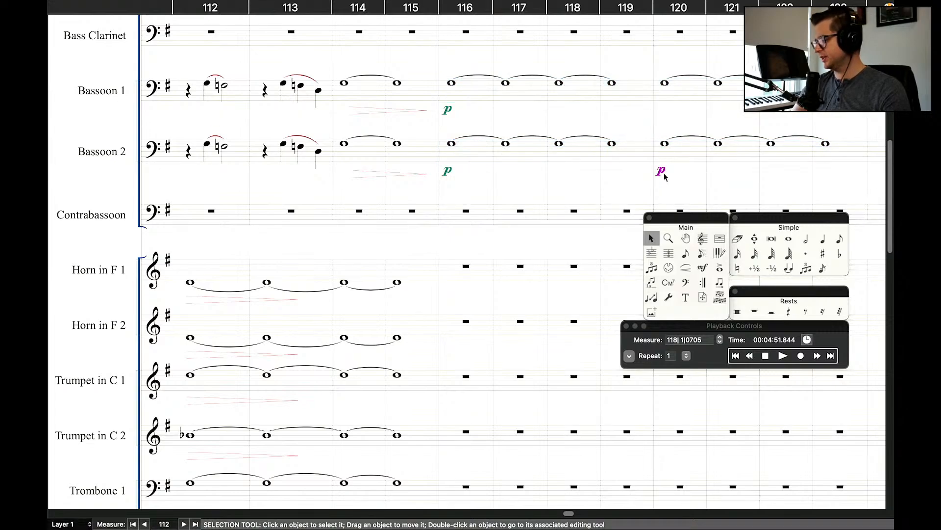
pyautogui.press('Delete')
# Rewind the playback by several measures and play the passage into measure 122, following the woodwind staves.
pyautogui.scroll(3, 579, 154)
pyautogui.scroll(9, 579, 154)
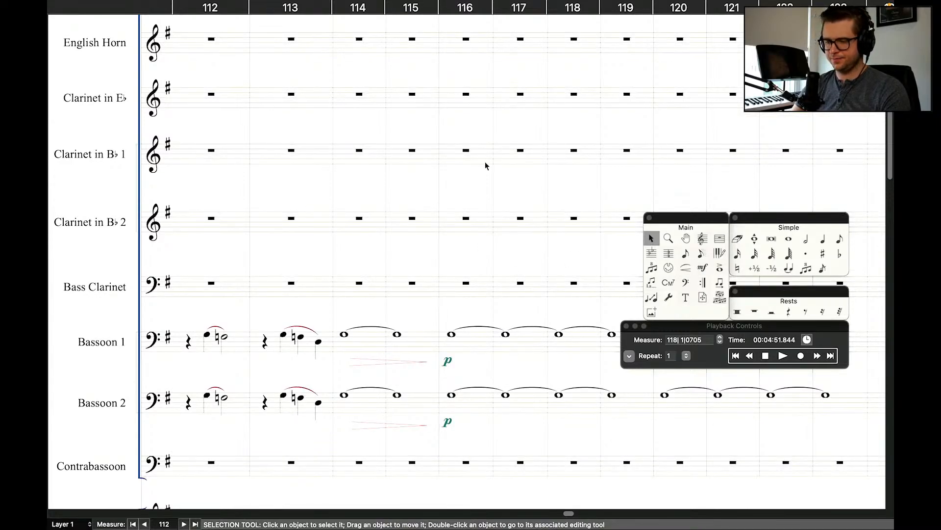
pyautogui.scroll(13, 485, 166)
pyautogui.scroll(-8, 485, 166)
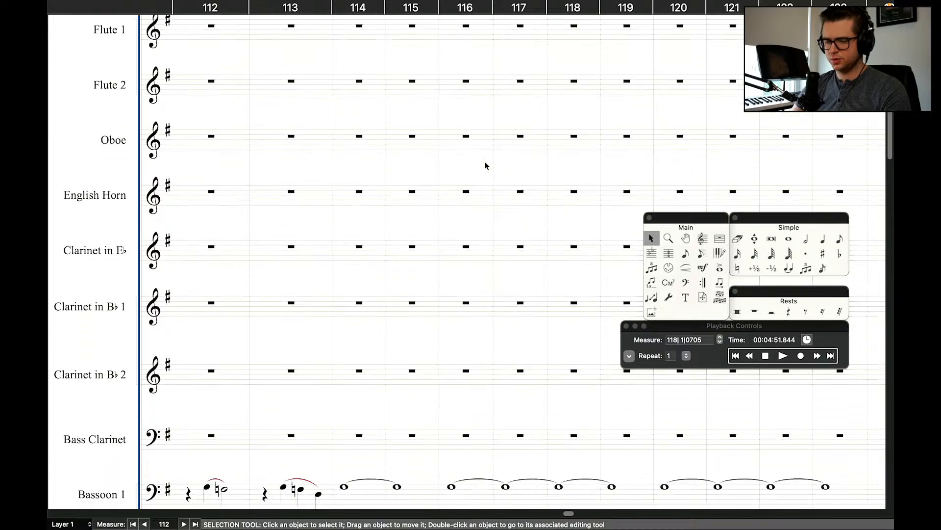
pyautogui.click(750, 356)
pyautogui.click(751, 356)
pyautogui.click(751, 356)
pyautogui.click(751, 357)
pyautogui.click(752, 356)
pyautogui.click(751, 356)
pyautogui.press('space')
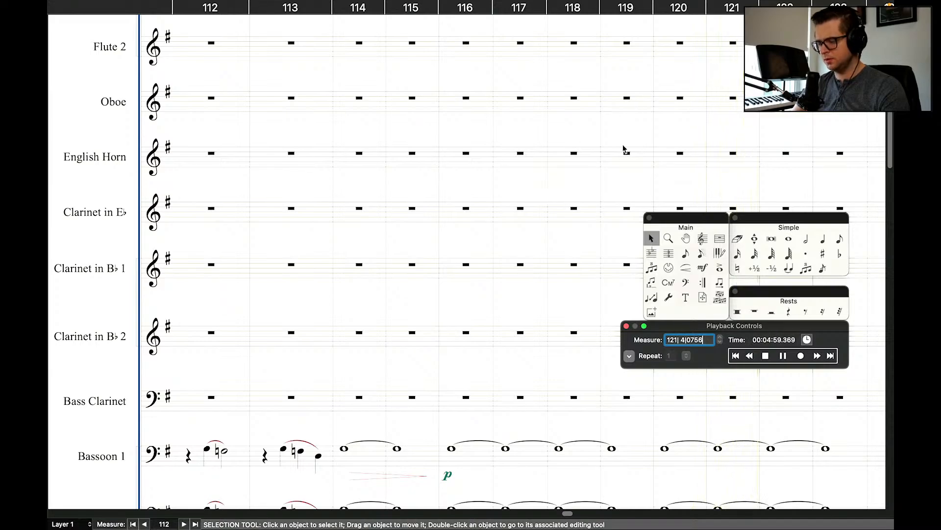
pyautogui.scroll(-10, 497, 164)
pyautogui.press('space')
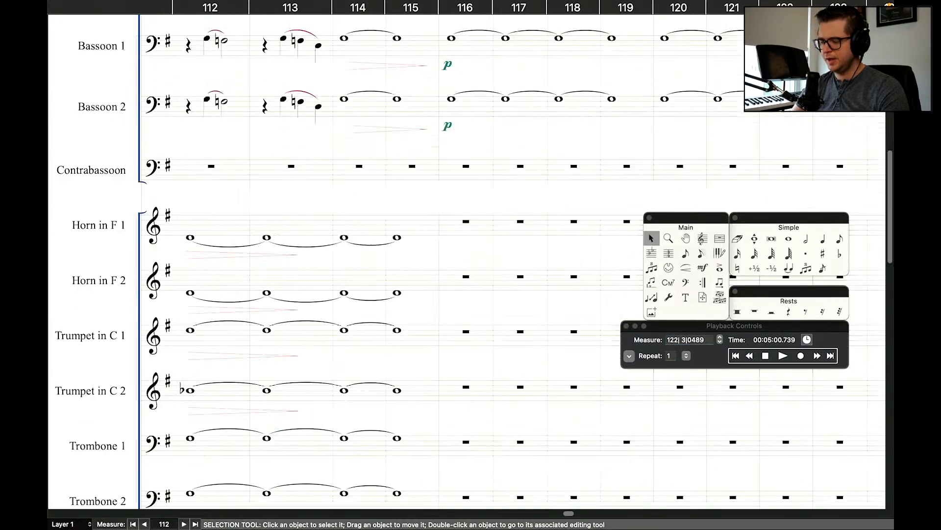
# Examine the string, brass and woodwind staves around measures 112 to 122 for where to continue writing.
pyautogui.scroll(-15, 465, 260)
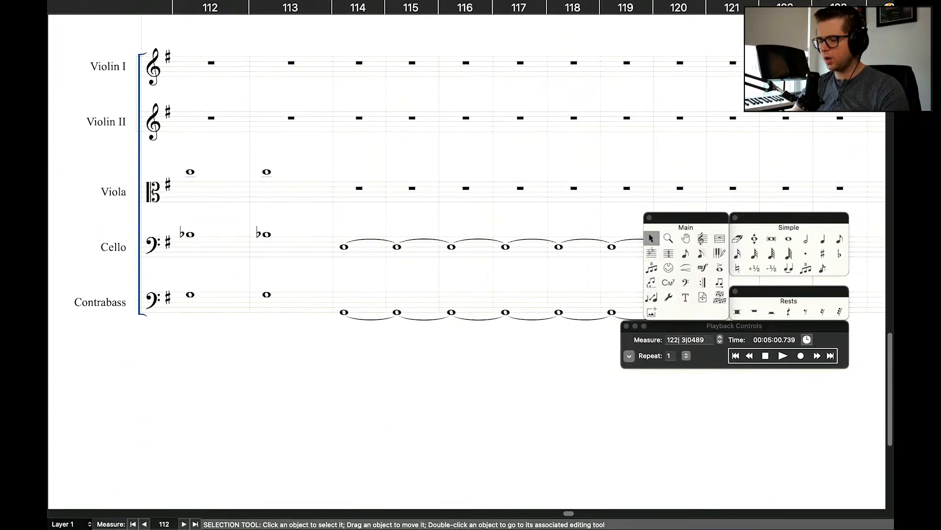
pyautogui.scroll(15, 466, 260)
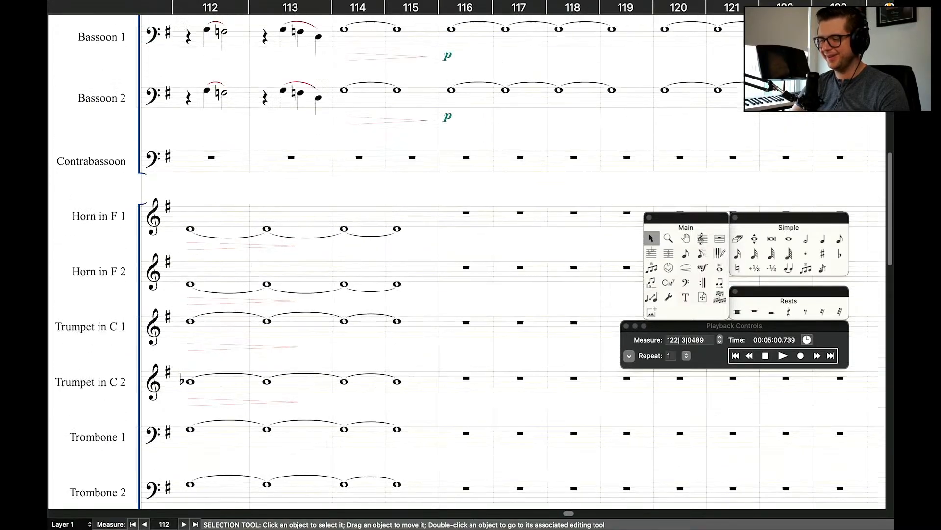
pyautogui.scroll(4, 406, 83)
pyautogui.scroll(4, 405, 84)
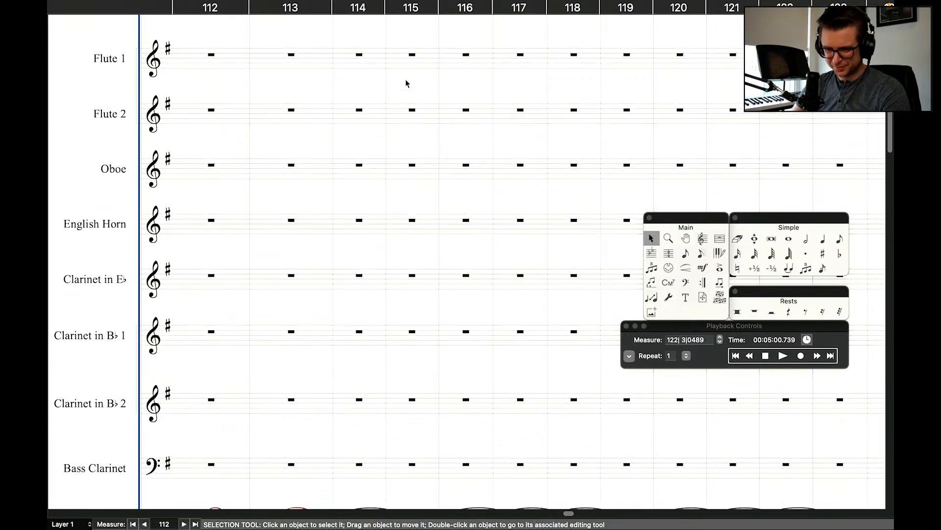
pyautogui.hscroll(2, 405, 84)
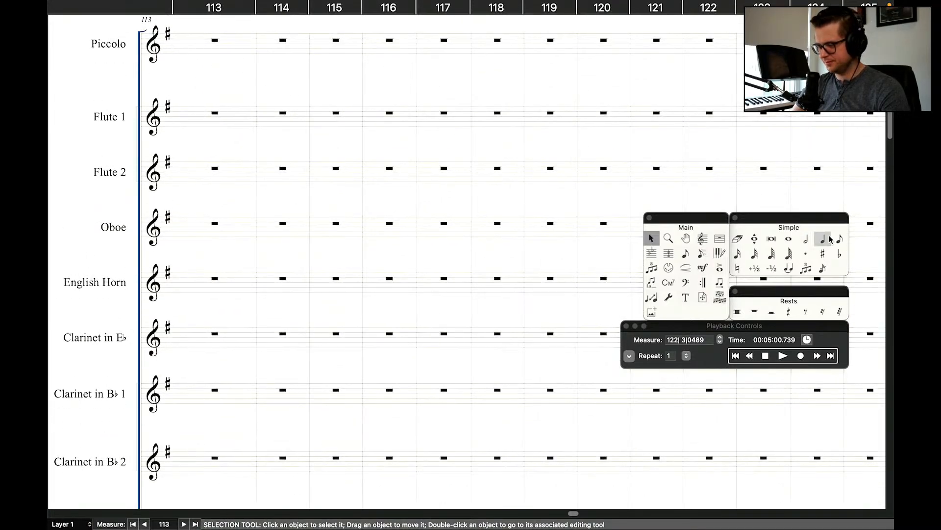
pyautogui.scroll(-6, 547, 267)
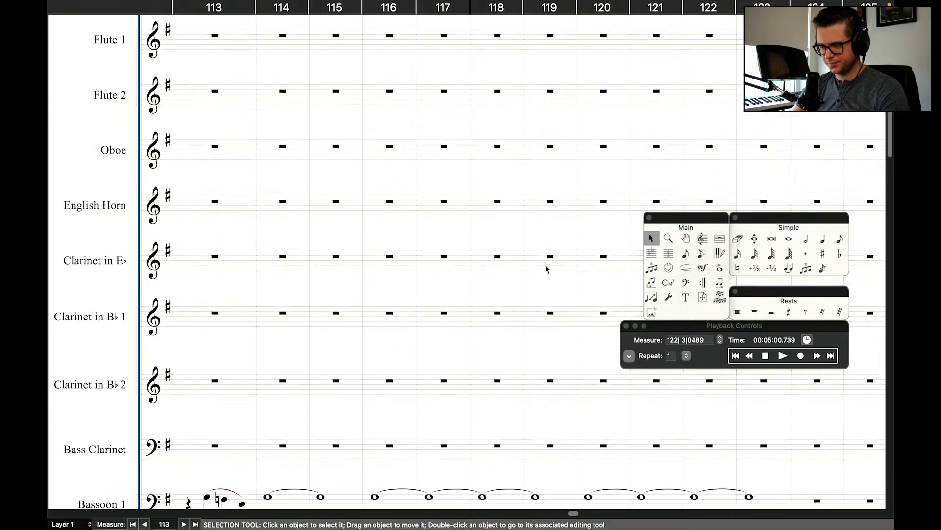
# Fill measure 120 of the oboe with a half rest followed by quarter notes D and C.
pyautogui.click(822, 239)
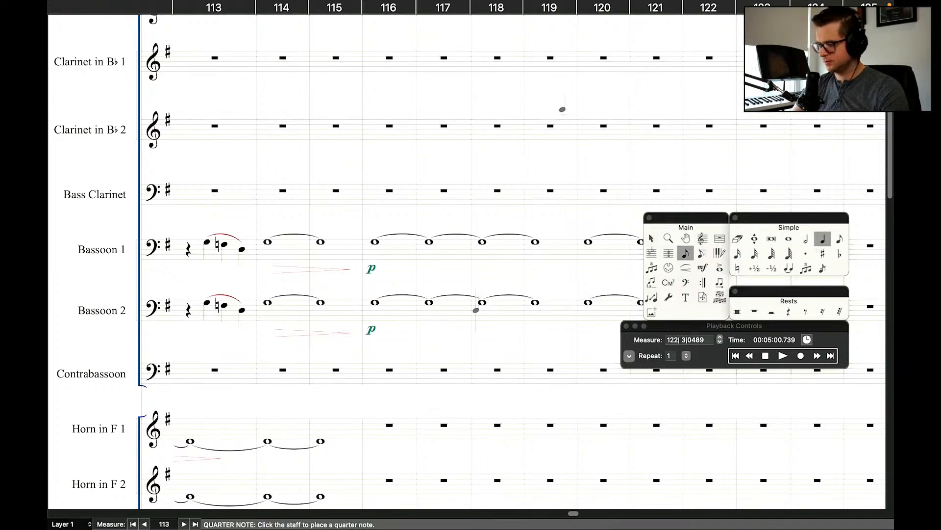
pyautogui.hscroll(2, 562, 109)
pyautogui.scroll(5, 544, 113)
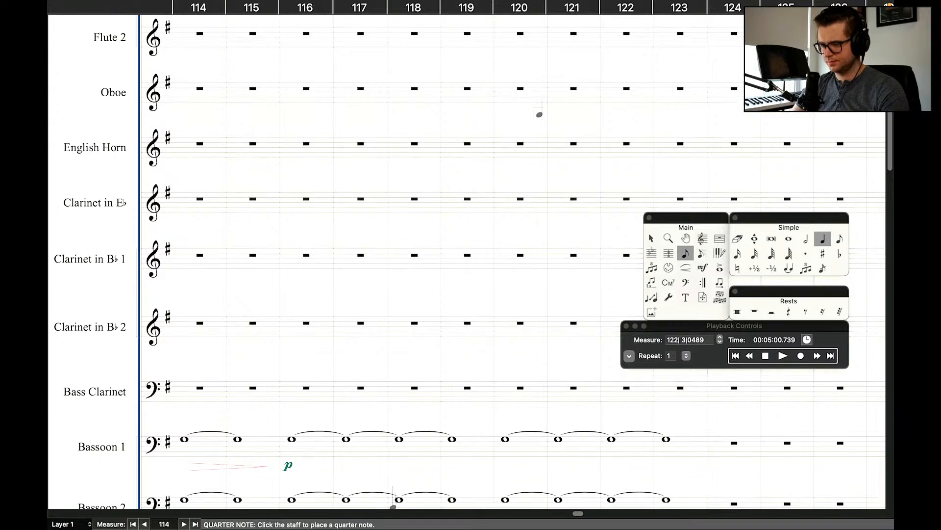
pyautogui.click(502, 97)
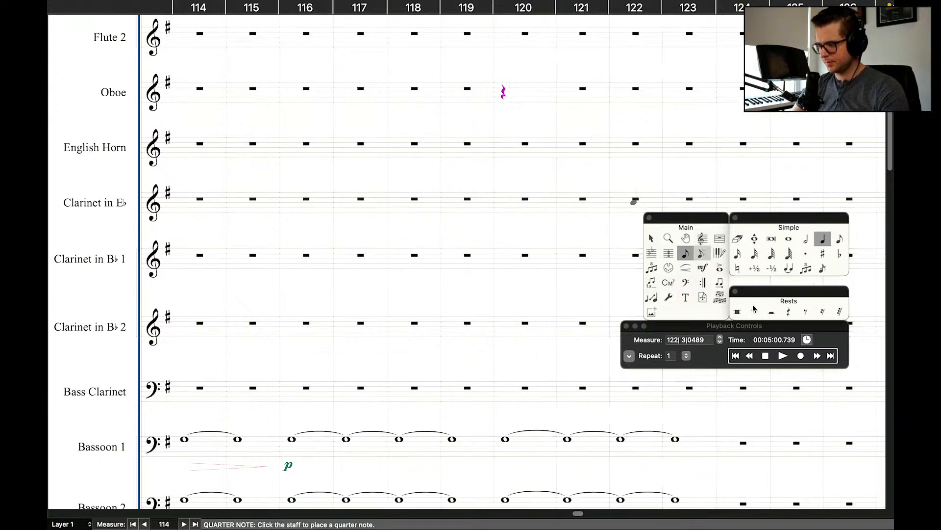
pyautogui.click(806, 240)
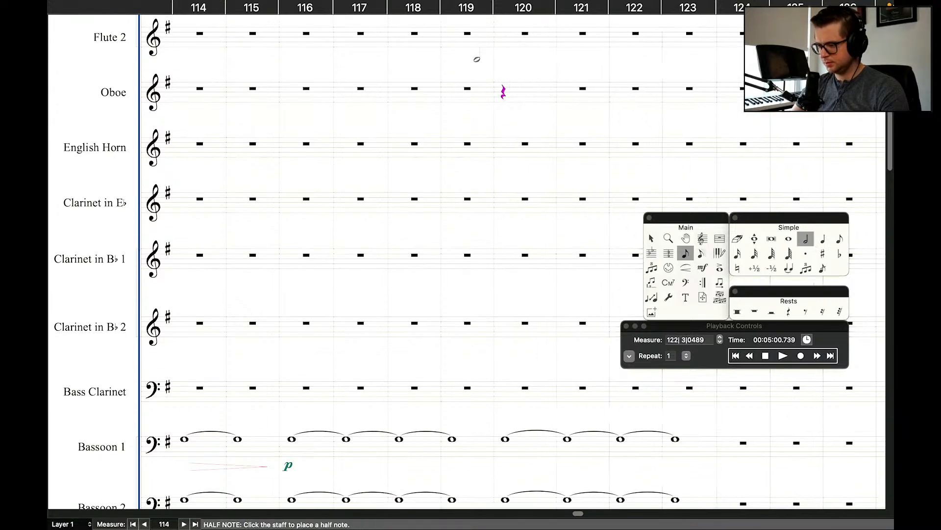
pyautogui.click(505, 95)
pyautogui.press('r')
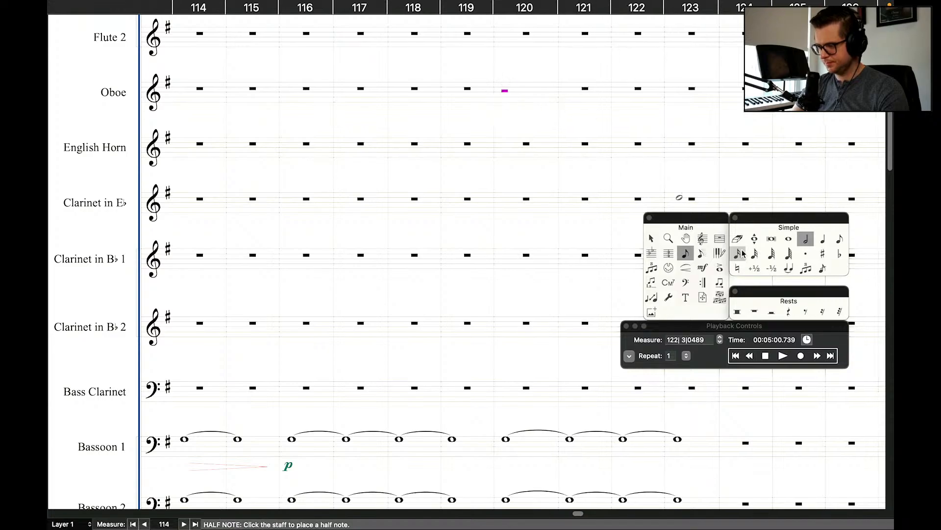
pyautogui.click(822, 239)
pyautogui.click(527, 90)
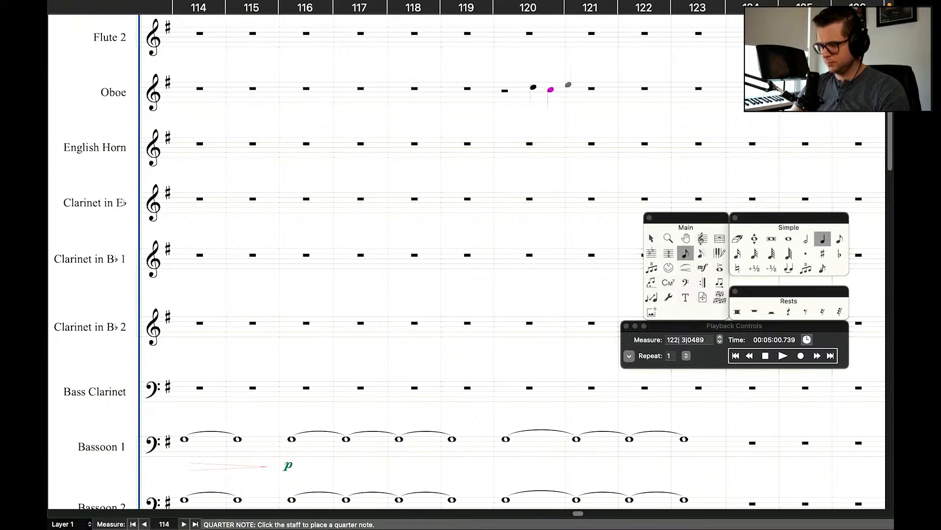
# Enter half notes E-flat and D in measure 121 of the oboe.
pyautogui.click(568, 84)
pyautogui.press('-')
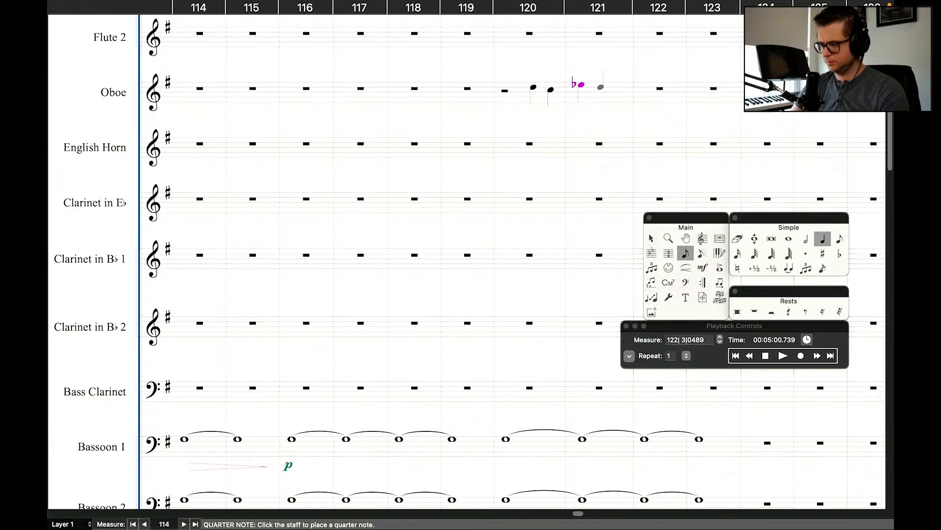
pyautogui.press('6')
pyautogui.click(609, 88)
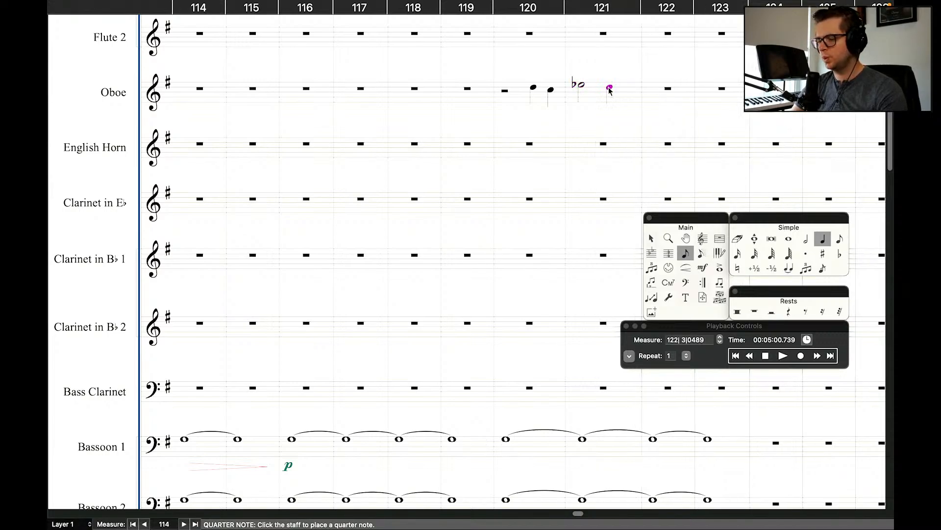
pyautogui.press('6')
# Enter half notes D and C in measure 122 of the oboe.
pyautogui.click(651, 87)
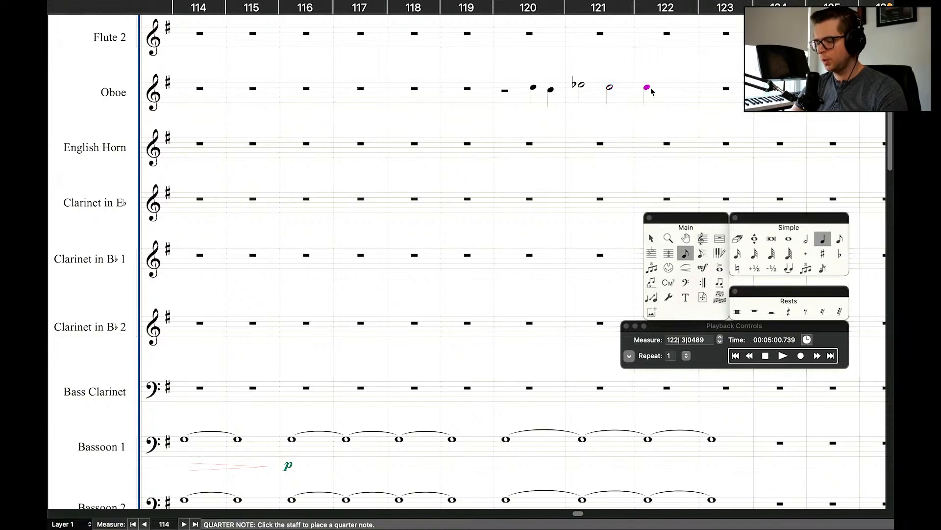
pyautogui.hotkey('alt', '6')
pyautogui.click(666, 90)
pyautogui.hotkey('alt', '6')
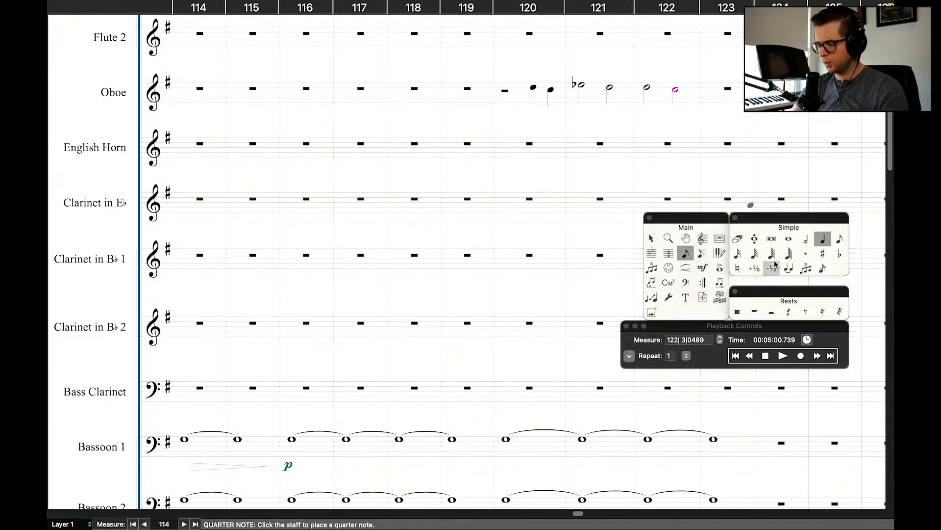
# Draw a slur over the oboe phrase from the first quarter note in measure 120 to the last half note in measure 122.
pyautogui.click(686, 267)
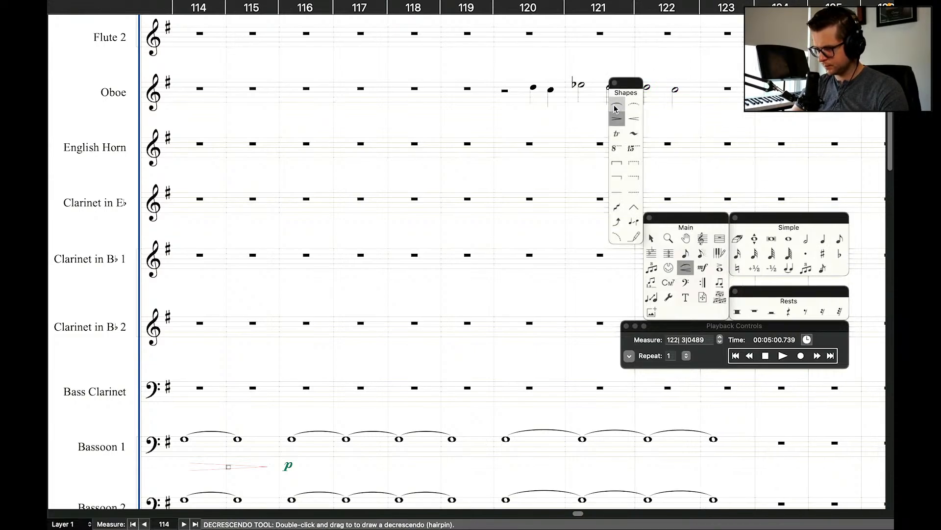
pyautogui.click(618, 105)
pyautogui.moveTo(633, 90); pyautogui.dragTo(633, 166)
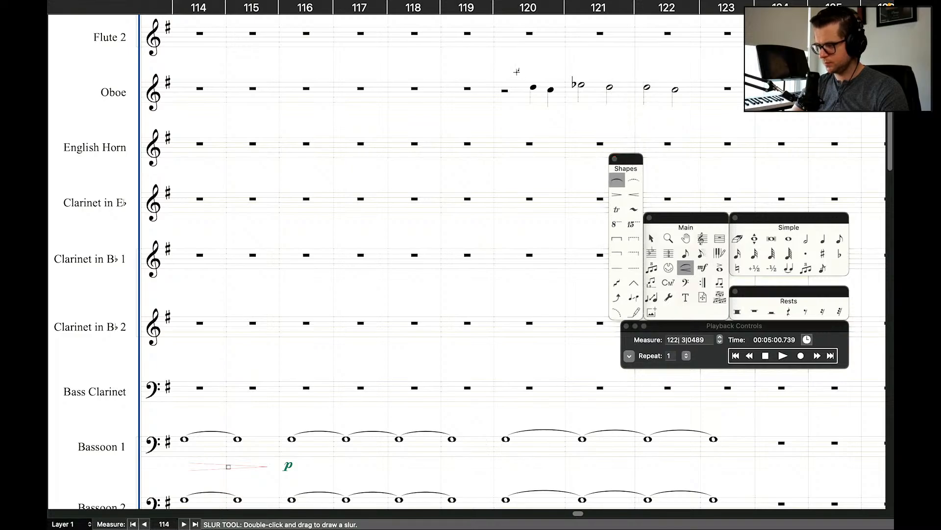
pyautogui.moveTo(534, 87); pyautogui.dragTo(676, 89)
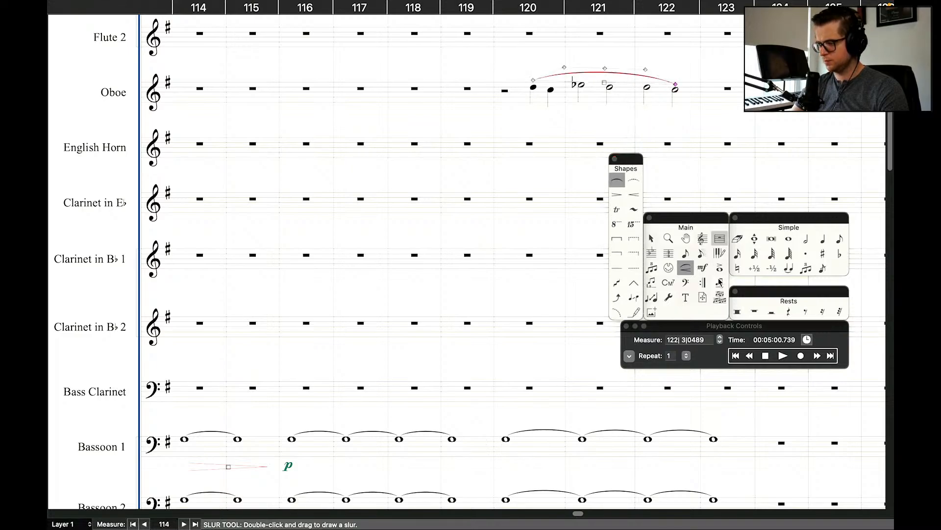
# Play back the slurred oboe phrase from measure 120 into measure 123.
pyautogui.click(751, 357)
pyautogui.click(750, 357)
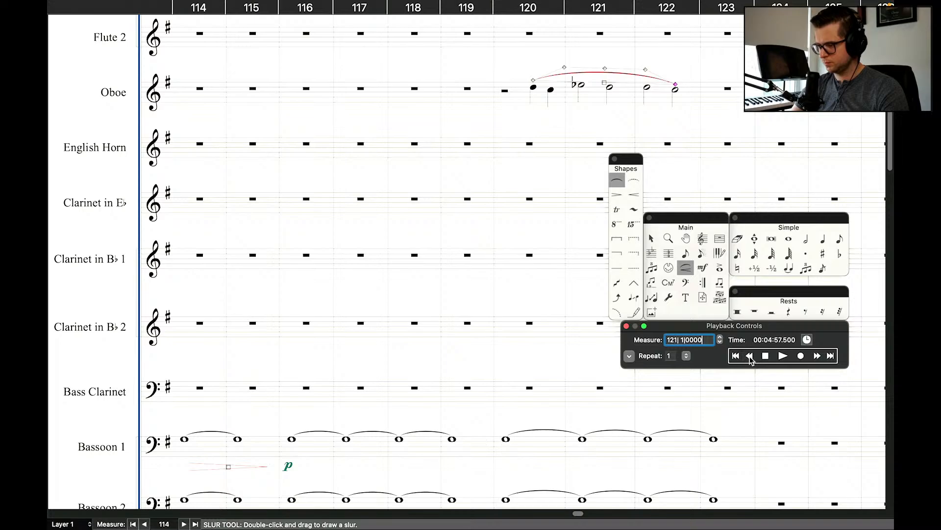
pyautogui.click(751, 357)
pyautogui.click(783, 356)
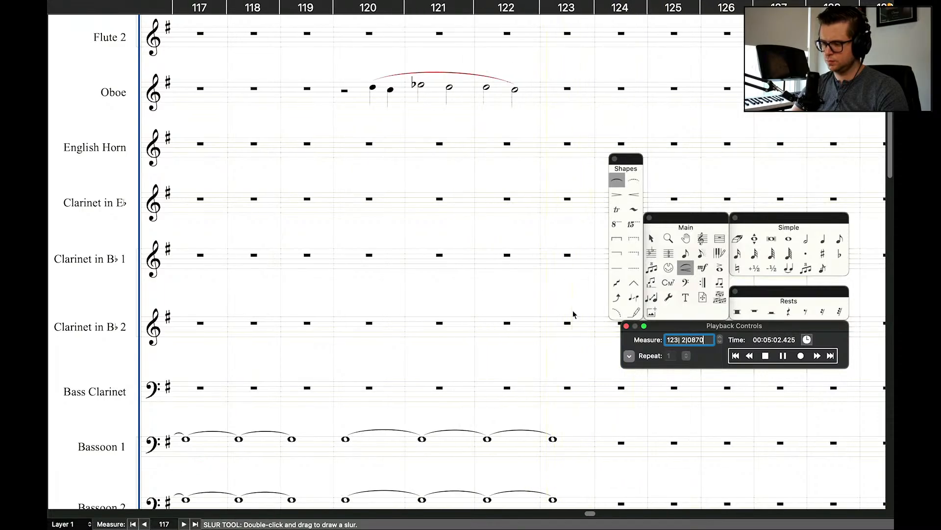
pyautogui.click(783, 356)
# Copy the cello and contrabass notes of measures 114 to 121 and paste them starting at measure 122.
pyautogui.click(655, 241)
pyautogui.scroll(-12, 485, 309)
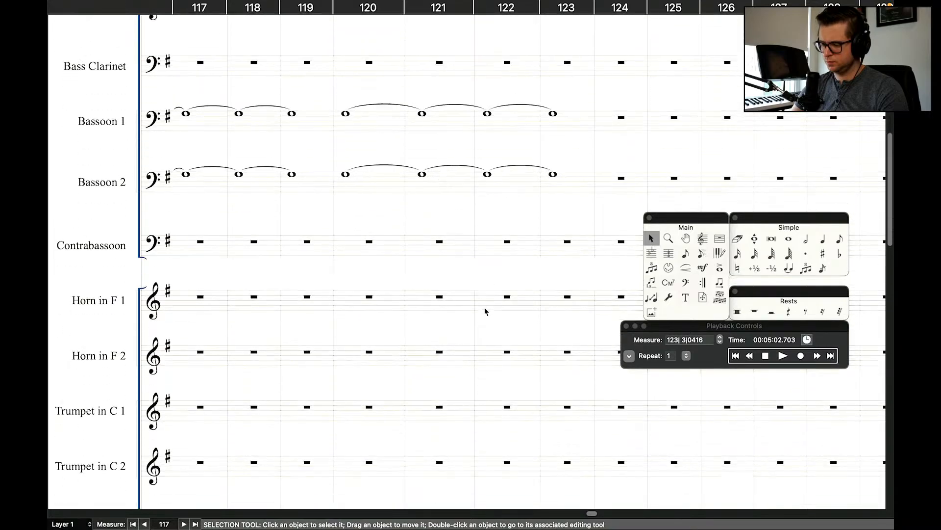
pyautogui.scroll(-10, 485, 312)
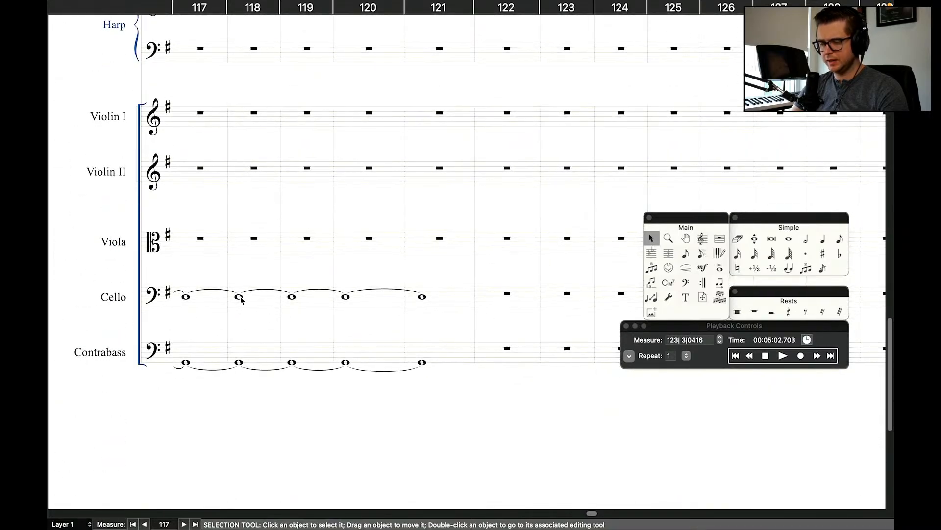
pyautogui.hscroll(-5, 260, 304)
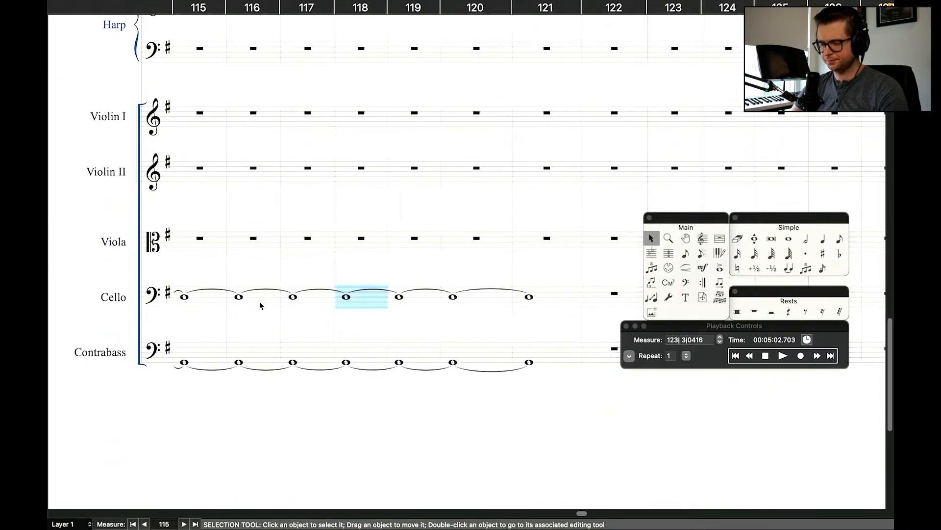
pyautogui.keyDown('shift'); pyautogui.click(215, 302); pyautogui.keyUp('shift')
pyautogui.keyDown('shift'); pyautogui.click(369, 356); pyautogui.keyUp('shift')
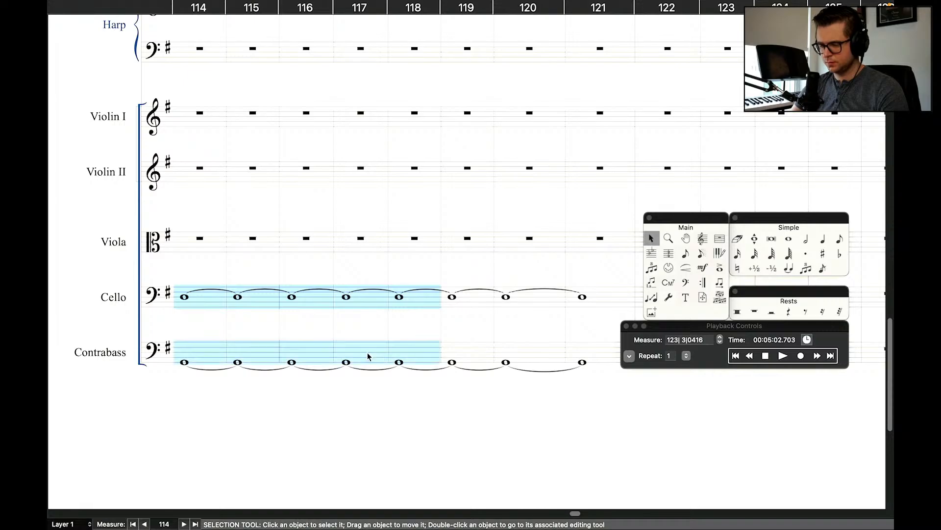
pyautogui.keyDown('shift'); pyautogui.click(578, 357); pyautogui.keyUp('shift')
pyautogui.hscroll(3, 544, 329)
pyautogui.click(516, 297)
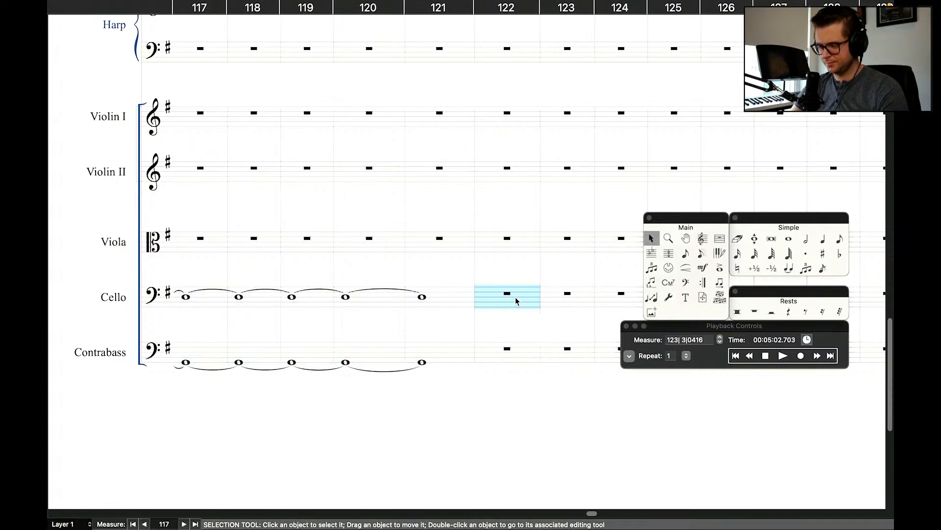
pyautogui.press('super+v')
pyautogui.hscroll(3, 507, 323)
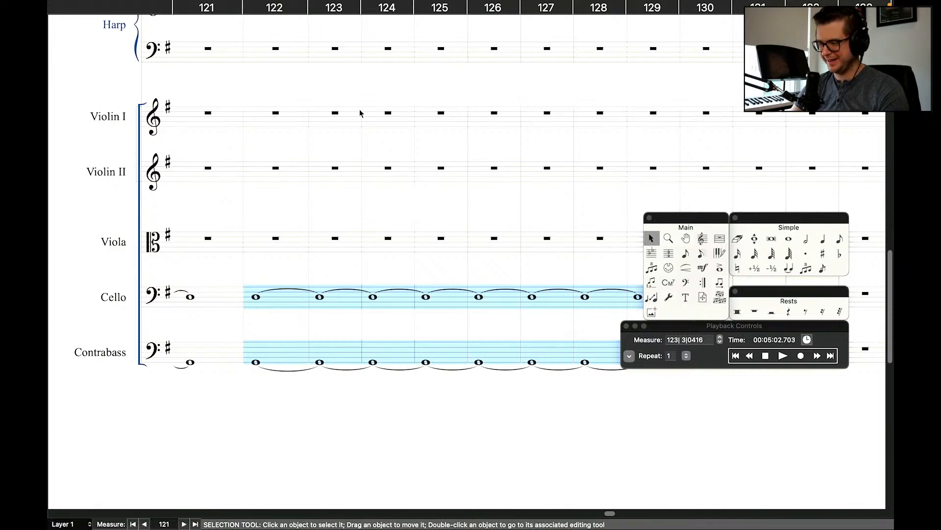
# Copy measures 120 to 123 of both bassoons to measures 124 to 127 and again to measures 128 to 131.
pyautogui.scroll(-3, 360, 111)
pyautogui.scroll(10, 360, 111)
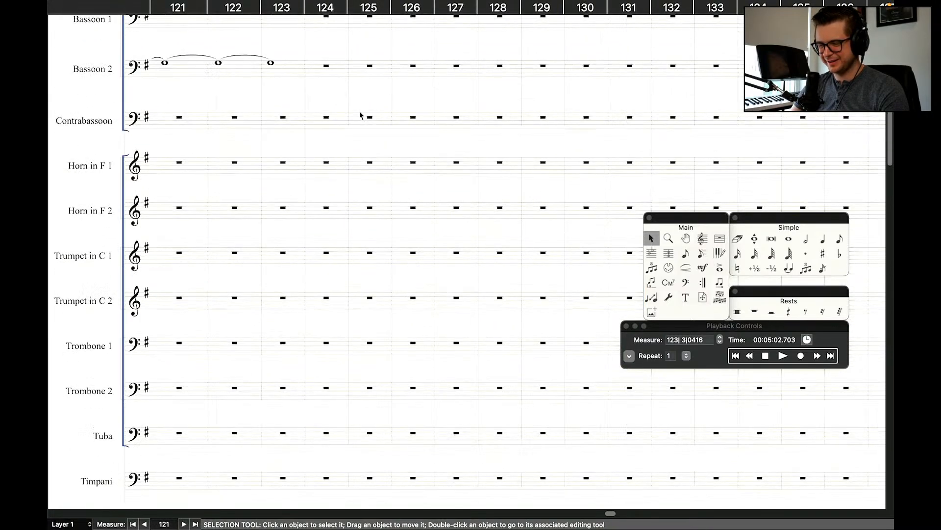
pyautogui.hscroll(-5, 360, 112)
pyautogui.hscroll(2, 359, 112)
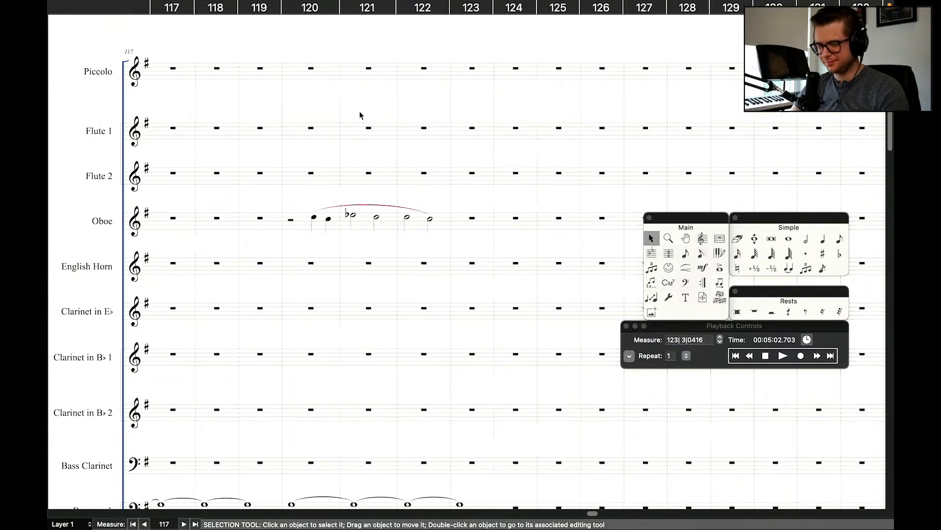
pyautogui.scroll(-5, 371, 195)
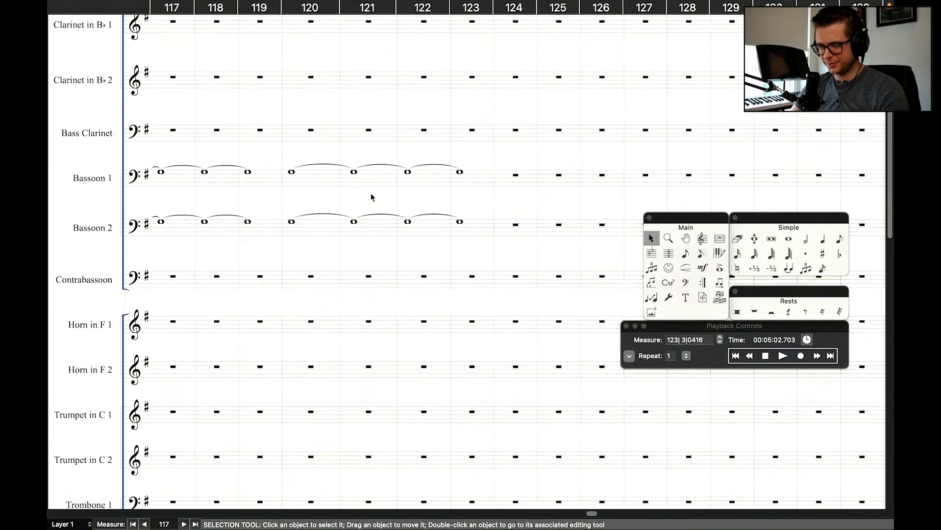
pyautogui.click(324, 171)
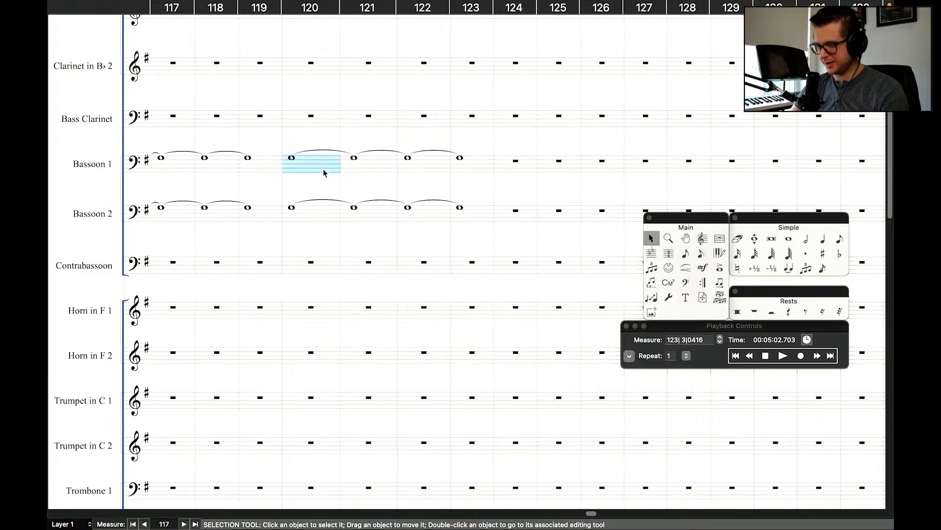
pyautogui.keyDown('shift'); pyautogui.click(468, 211); pyautogui.keyUp('shift')
pyautogui.keyDown('alt'); pyautogui.click(521, 164); pyautogui.keyUp('alt')
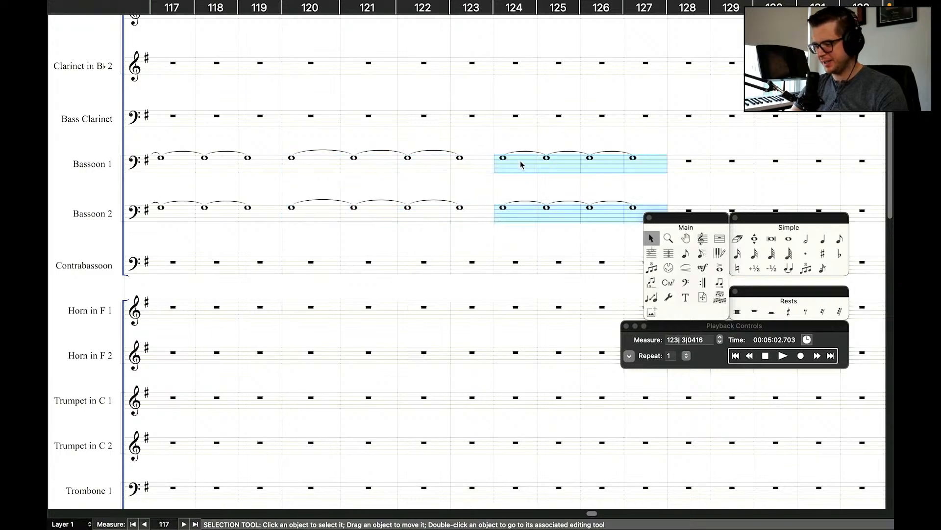
pyautogui.keyDown('alt'); pyautogui.click(693, 163); pyautogui.keyUp('alt')
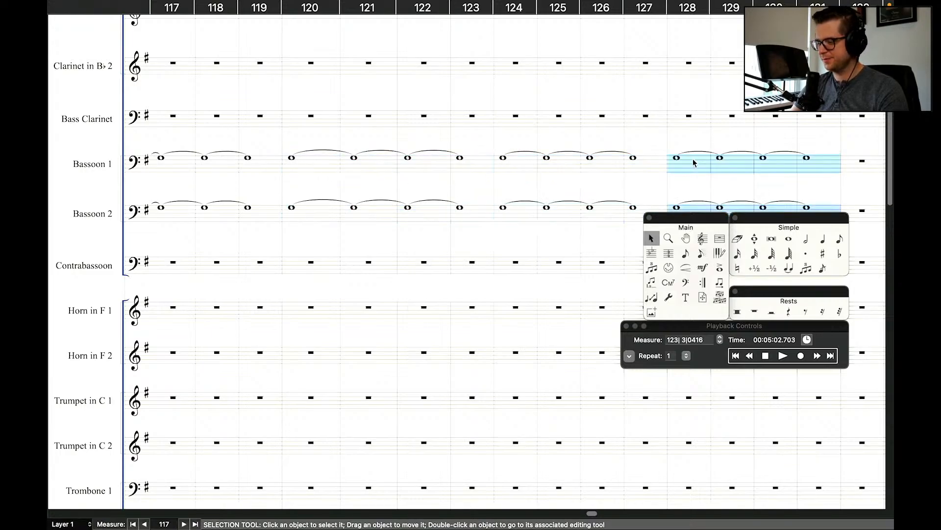
# Play back the score from measure 120 to hear the oboe over the extended bassoon and string notes.
pyautogui.scroll(7, 488, 129)
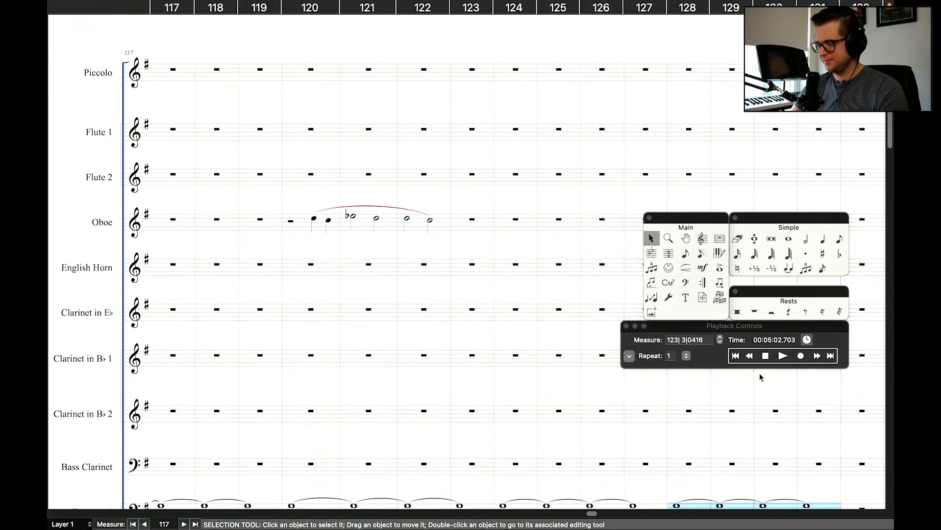
pyautogui.click(748, 356)
pyautogui.click(748, 356)
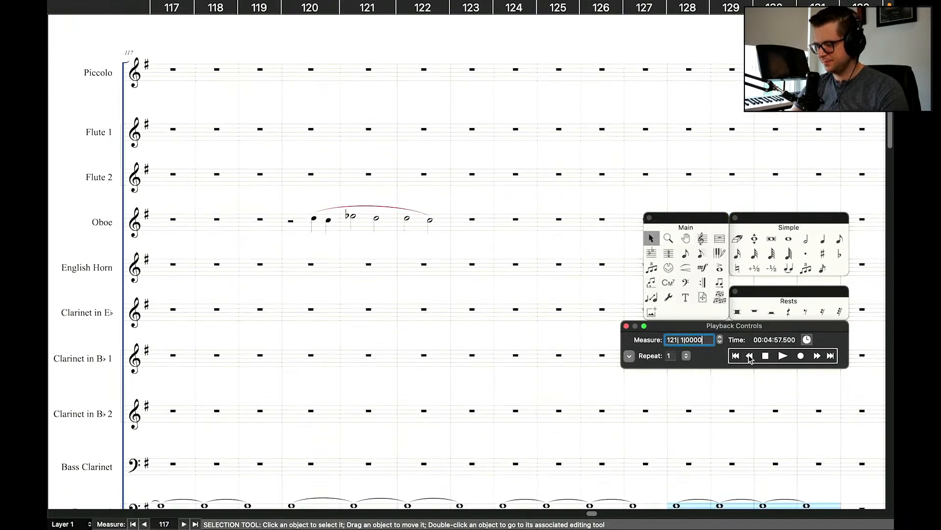
pyautogui.click(750, 357)
pyautogui.click(783, 356)
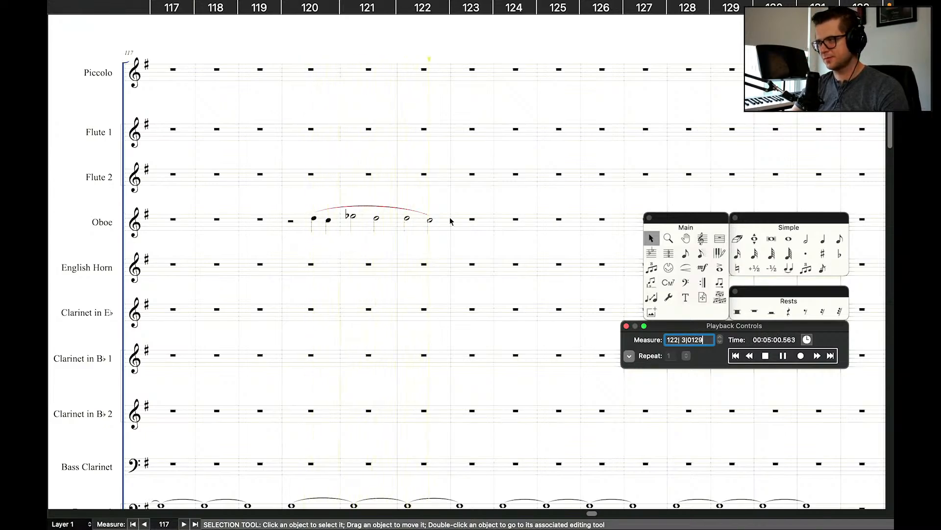
pyautogui.press('space')
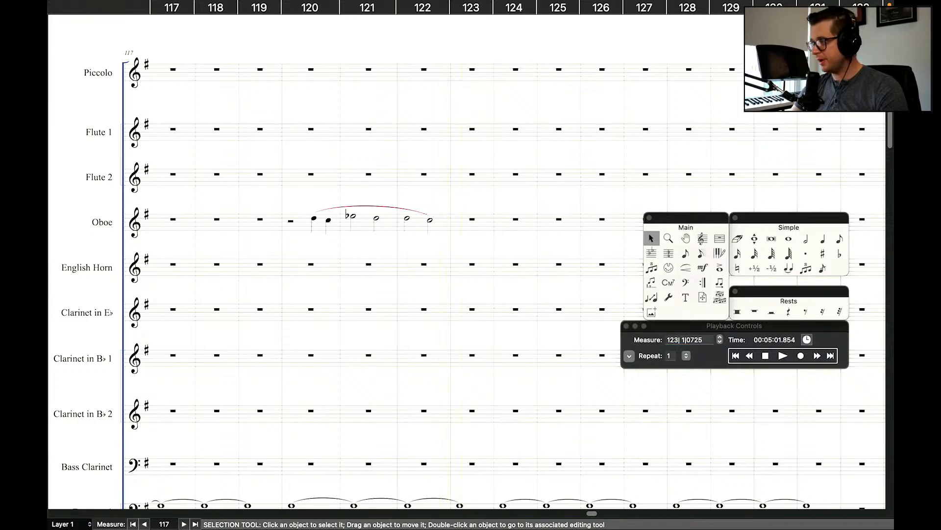
# Play back the lead-in and the oboe phrase from measure 118 into measure 123.
pyautogui.click(750, 357)
pyautogui.click(749, 357)
pyautogui.click(749, 357)
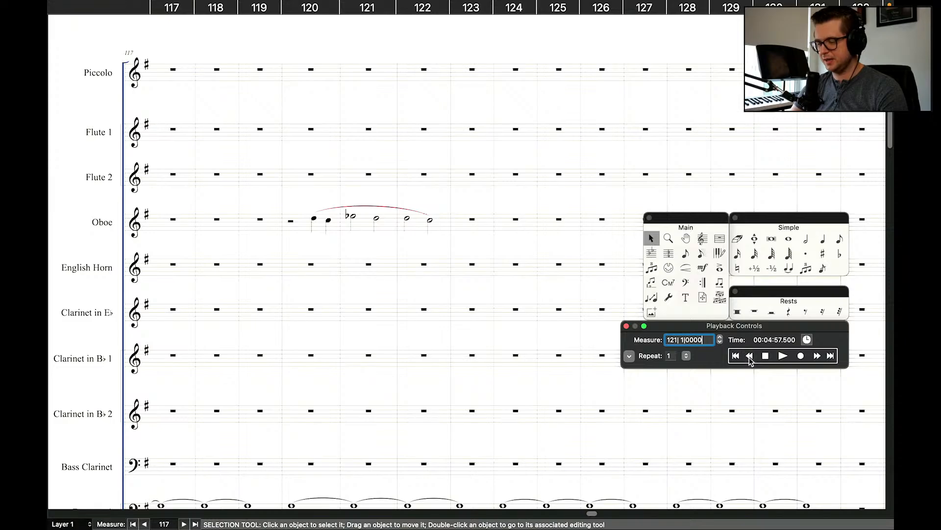
pyautogui.click(749, 357)
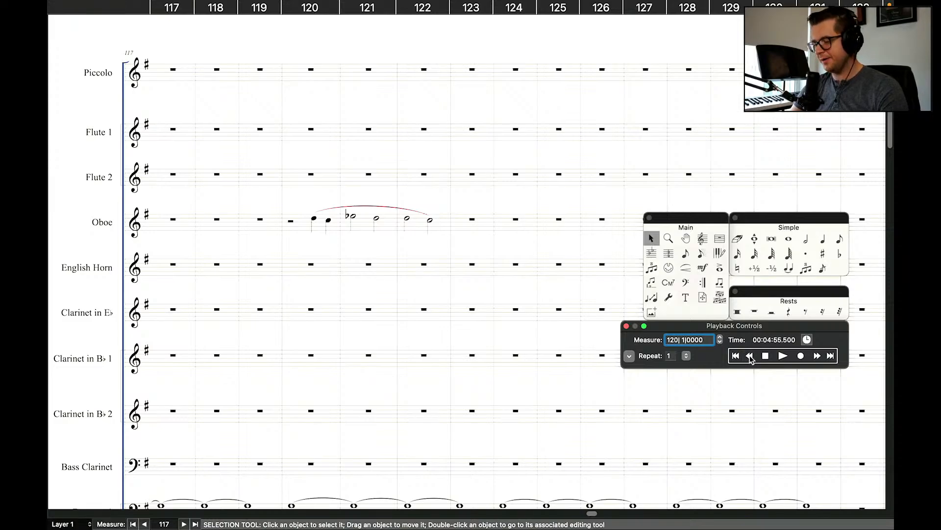
pyautogui.click(749, 357)
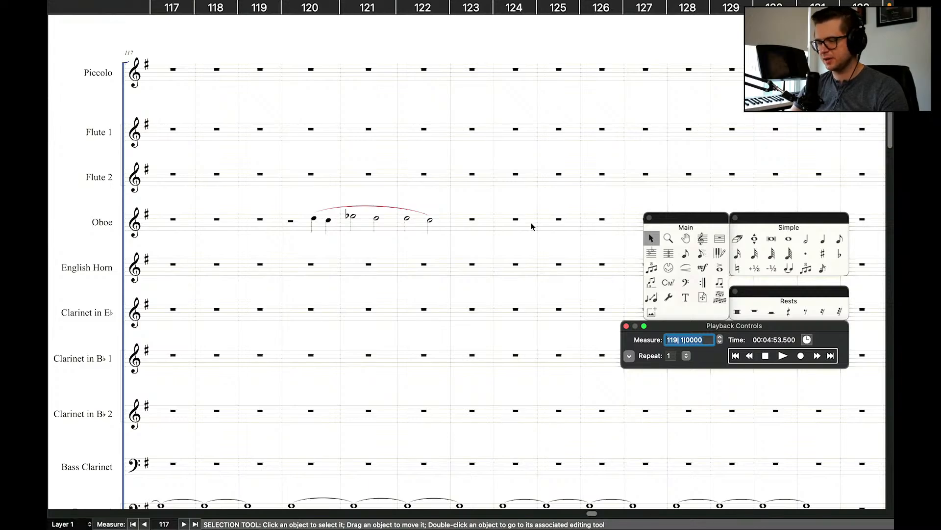
pyautogui.click(749, 357)
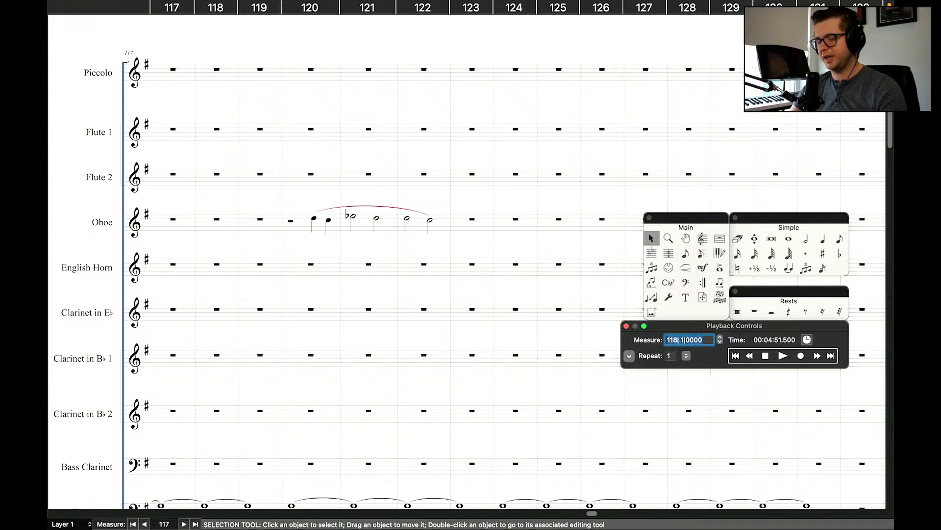
pyautogui.press('space')
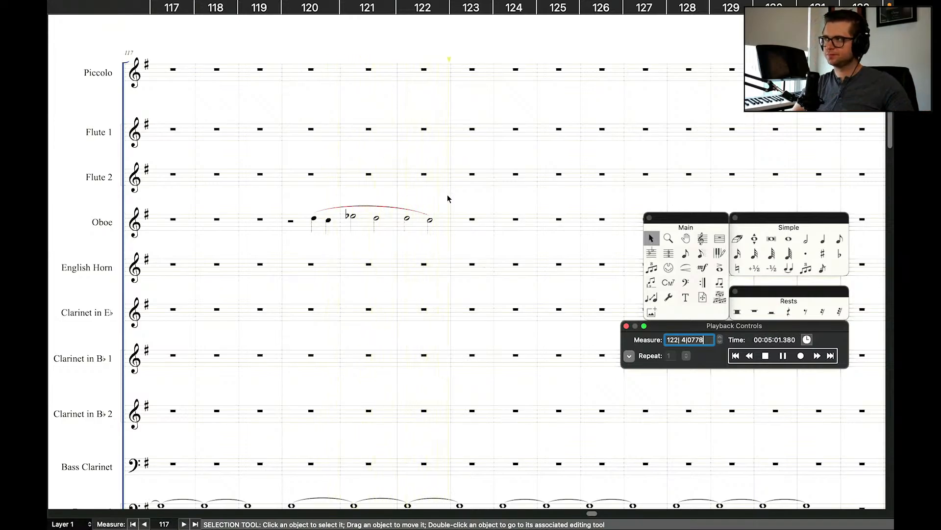
pyautogui.press('space')
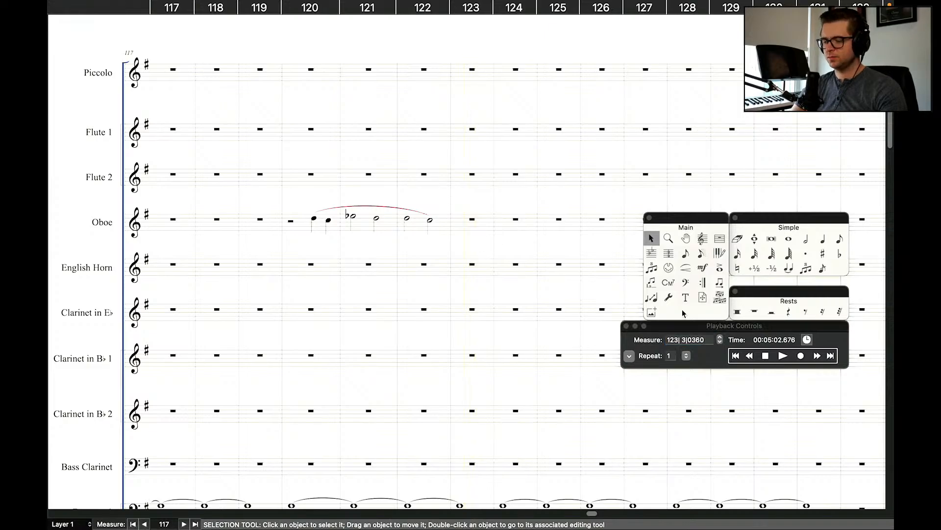
# Add a half note C in measure 123 of the oboe, tied from measure 122, and extend the phrase slur to it.
pyautogui.click(805, 239)
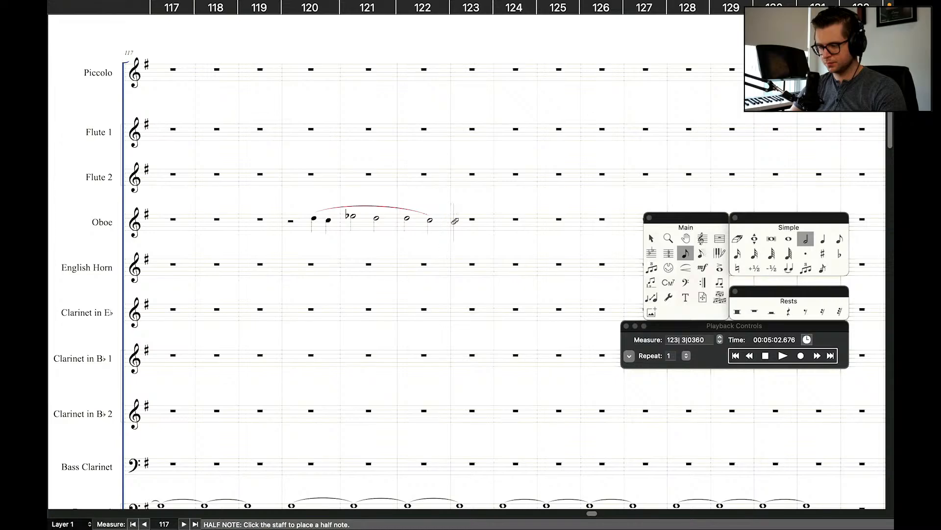
pyautogui.click(455, 221)
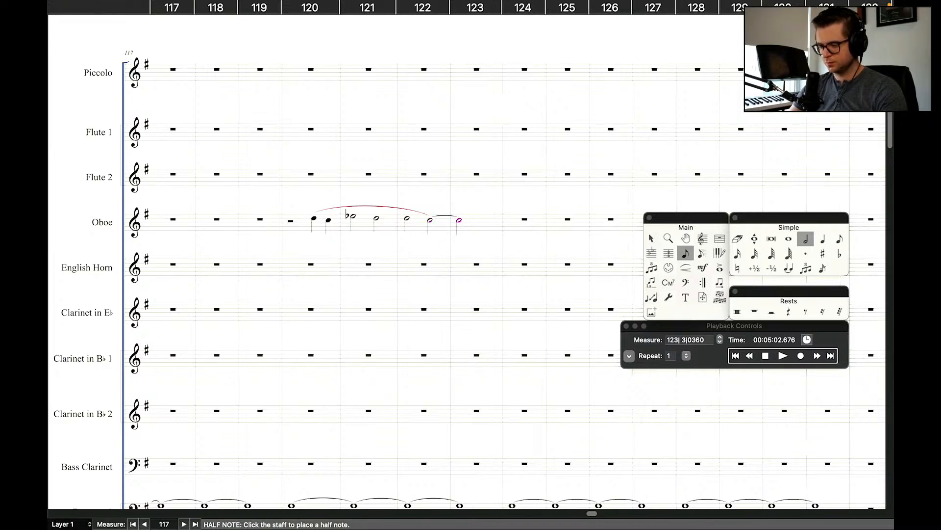
pyautogui.click(654, 239)
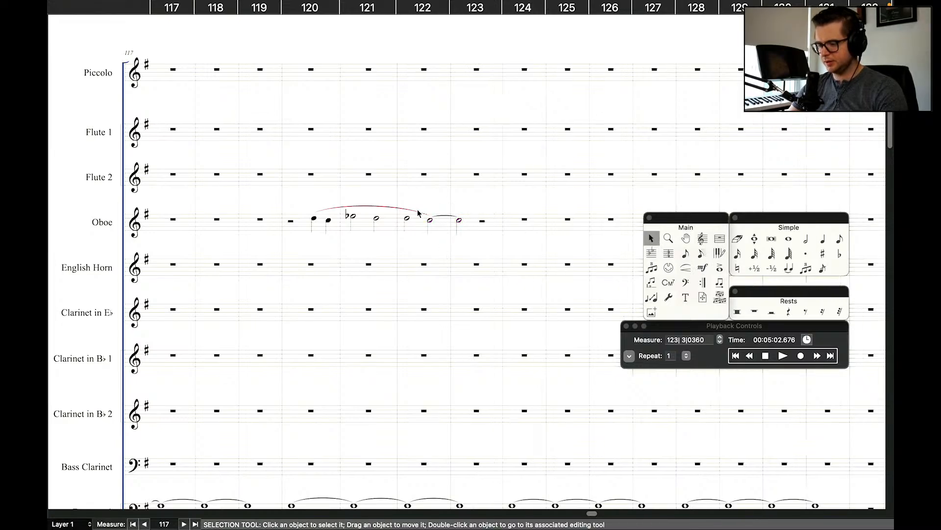
pyautogui.doubleClick(419, 213)
pyautogui.moveTo(418, 213); pyautogui.dragTo(459, 219)
# Play back the lengthened oboe phrase from measure 120 into measure 124.
pyautogui.click(751, 355)
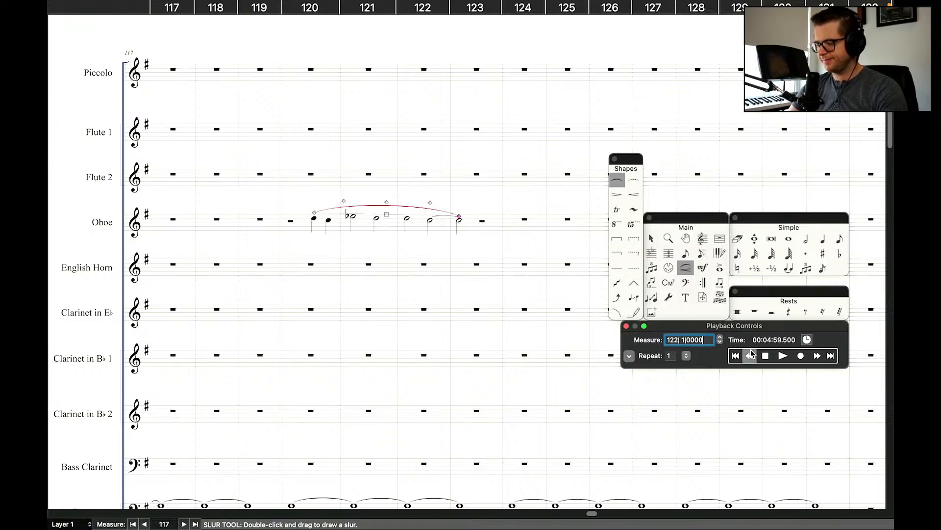
pyautogui.click(751, 354)
pyautogui.click(751, 355)
pyautogui.press('space')
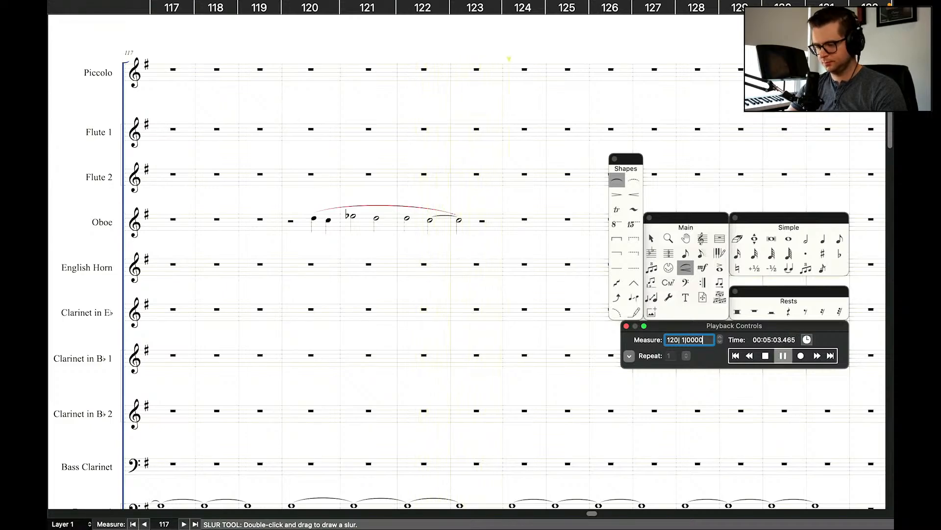
# Enter a half rest followed by quarter notes C and B-flat in measure 124 of the oboe.
pyautogui.press('super+equal')
pyautogui.hscroll(10, 481, 283)
pyautogui.hscroll(-4, 481, 283)
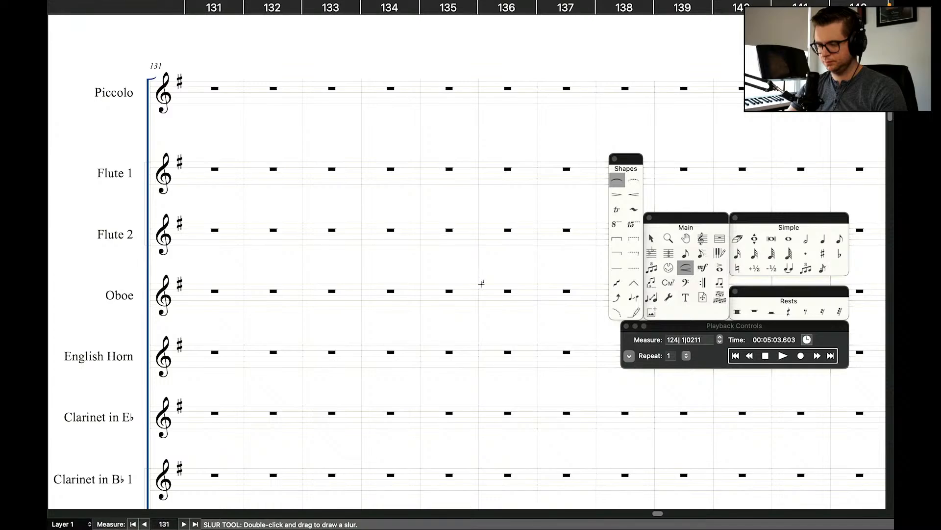
pyautogui.hscroll(-3, 482, 284)
pyautogui.hscroll(-4, 464, 258)
pyautogui.hscroll(2, 463, 258)
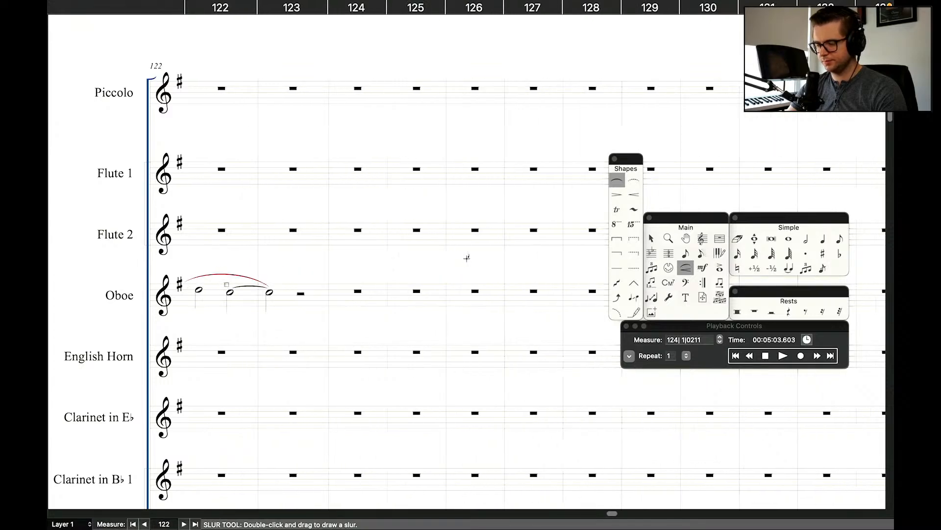
pyautogui.click(650, 240)
pyautogui.click(822, 239)
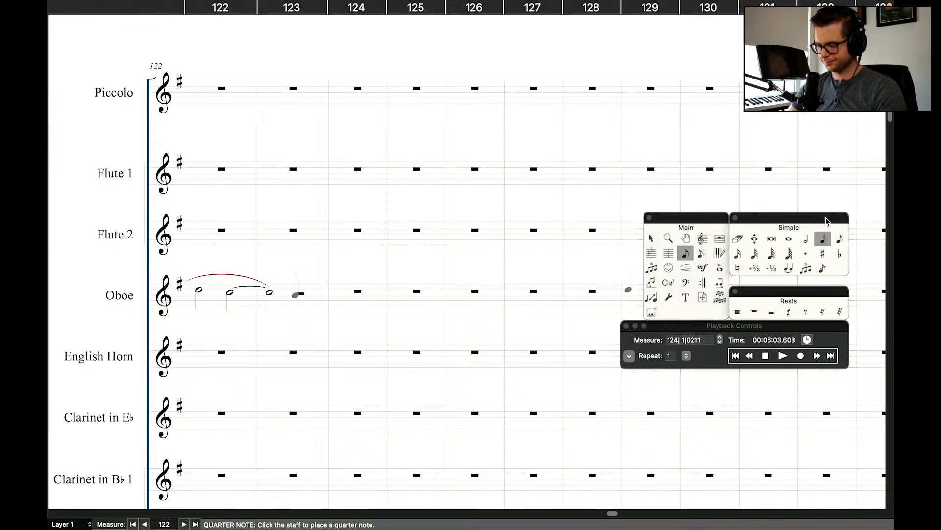
pyautogui.click(806, 239)
pyautogui.click(349, 298)
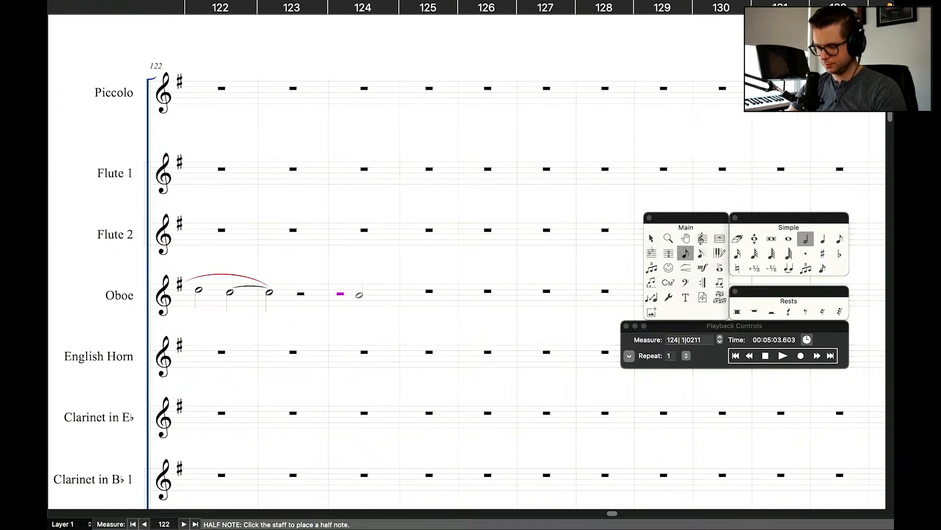
pyautogui.click(822, 239)
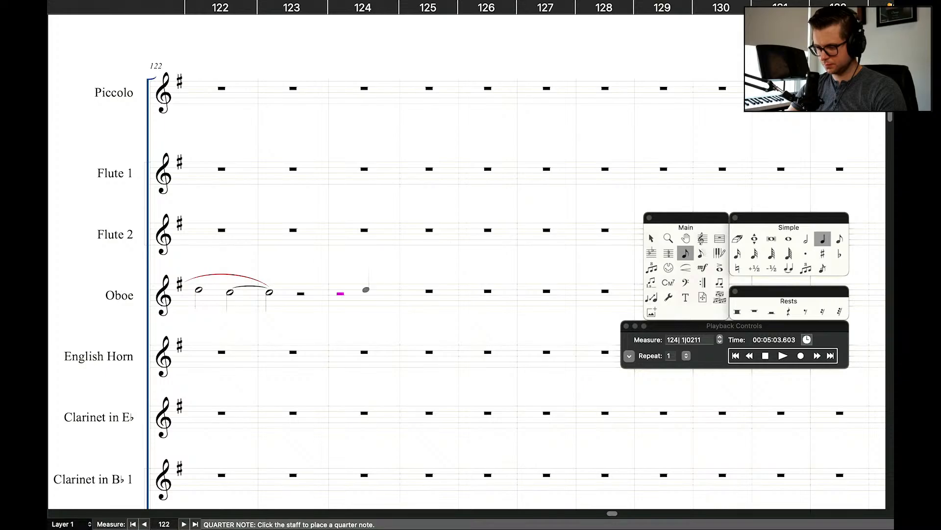
pyautogui.click(363, 292)
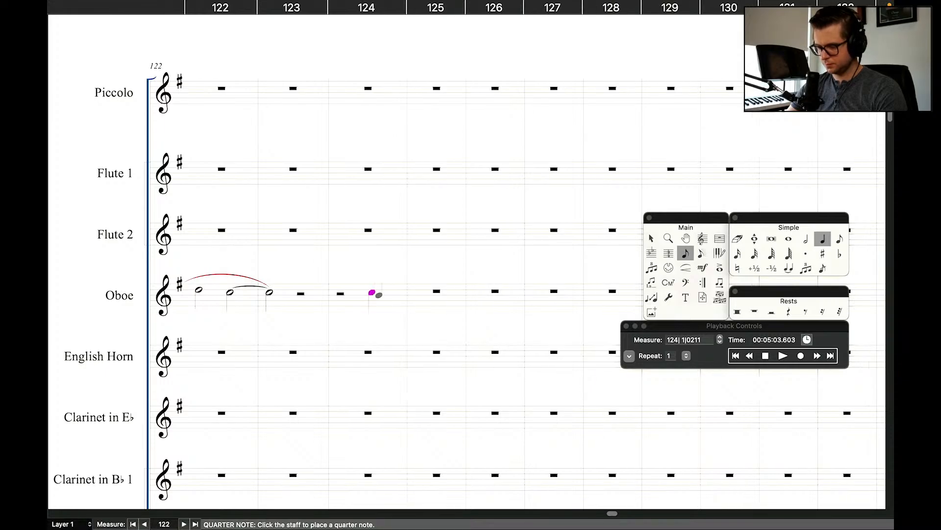
pyautogui.click(392, 295)
pyautogui.press('-')
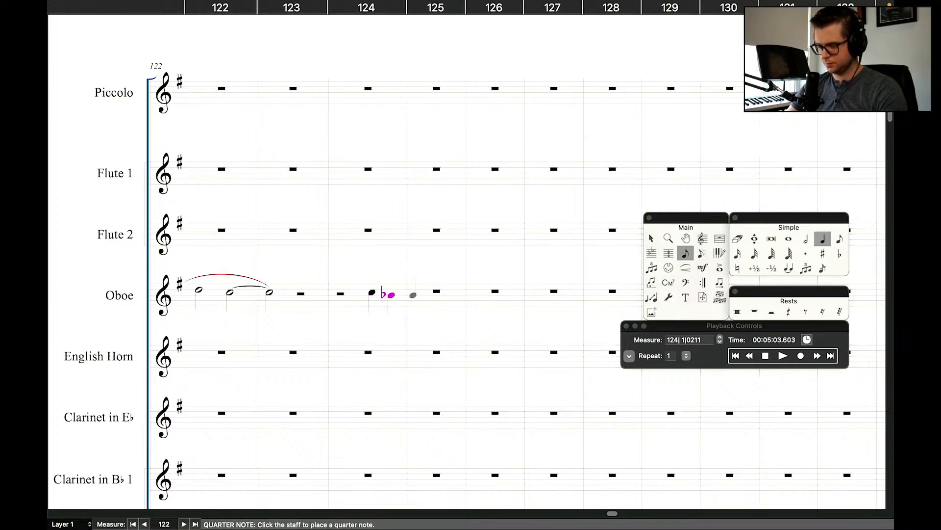
# Add a half note C at the start of measure 125 in the oboe.
pyautogui.click(416, 293)
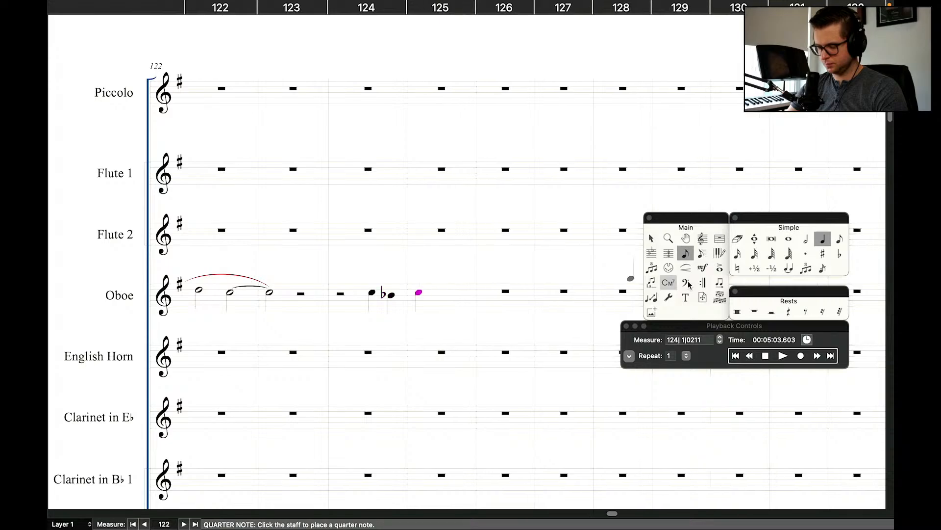
pyautogui.click(806, 239)
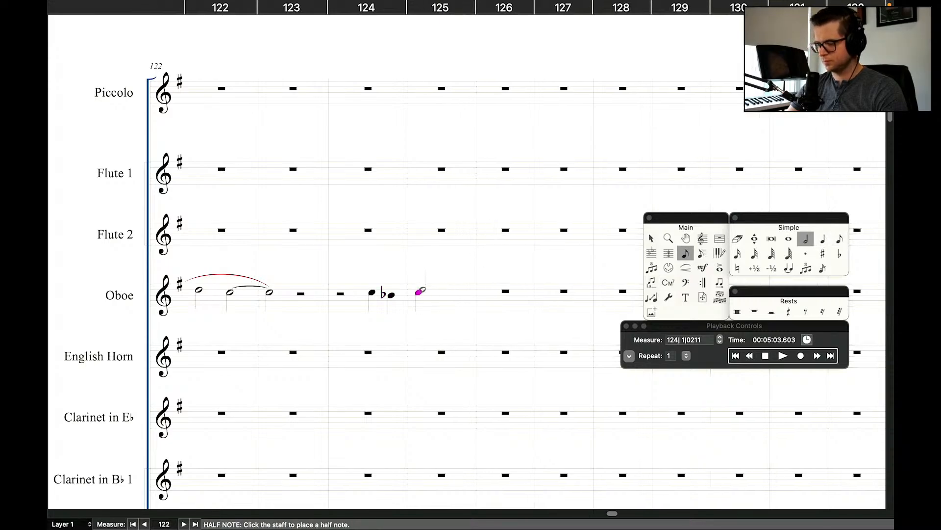
pyautogui.click(419, 293)
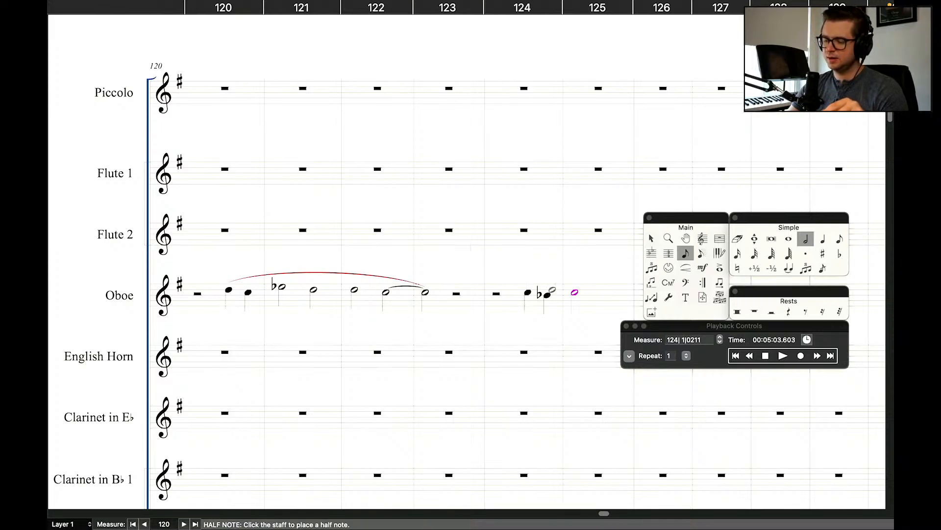
# Lower the two oboe quarter notes in measure 124 to B-flat and A natural.
pyautogui.press('Left')
pyautogui.press('Left')
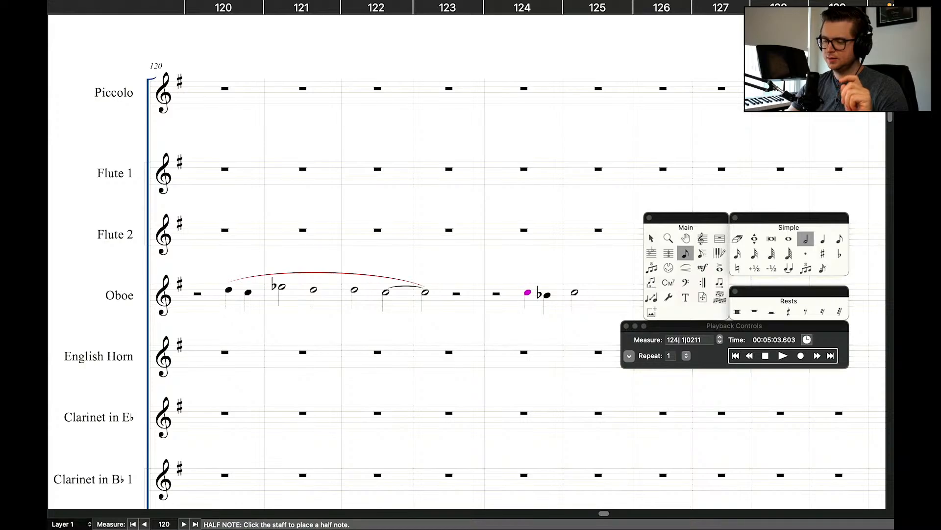
pyautogui.press('Left')
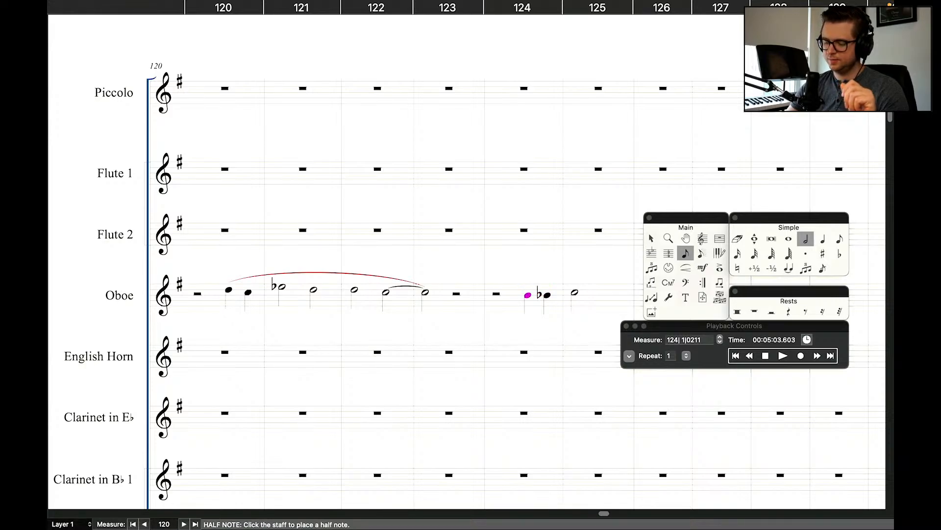
pyautogui.press('-')
pyautogui.press('Right')
pyautogui.press('Down')
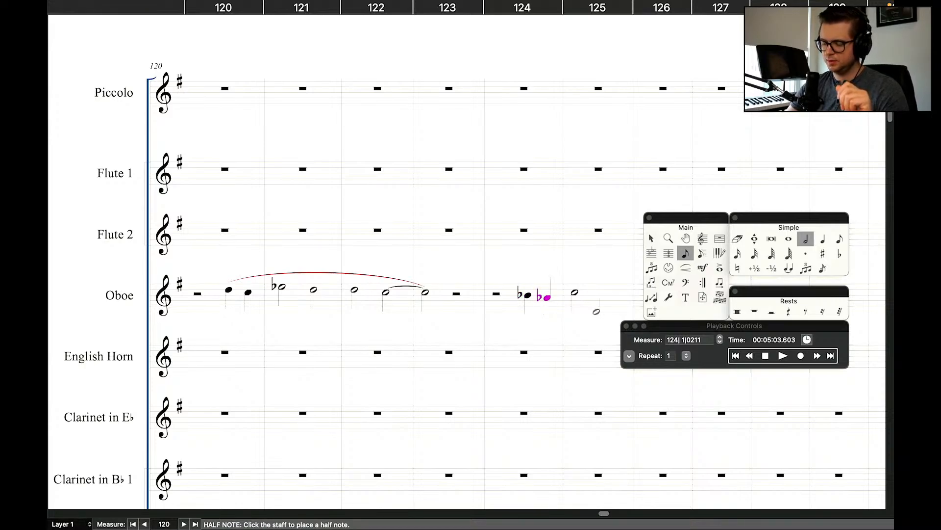
pyautogui.press('+')
pyautogui.press('Right')
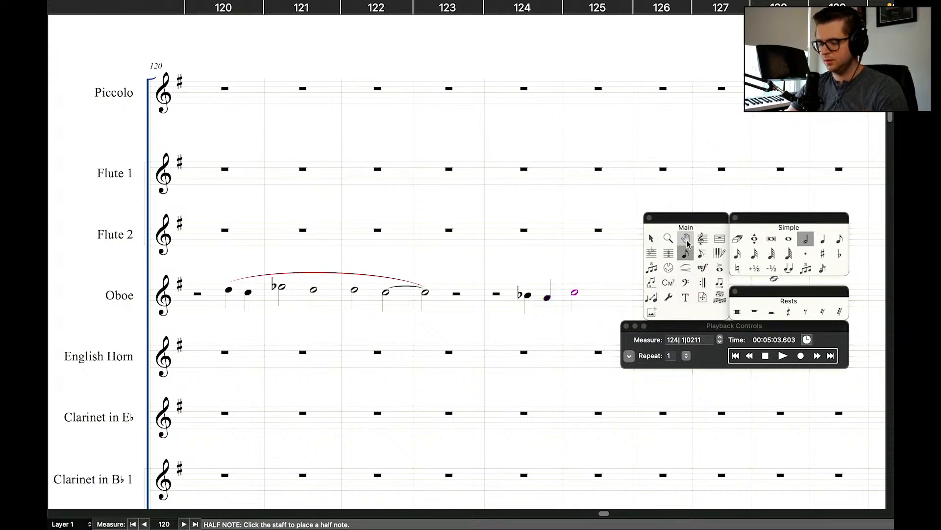
# Dot the oboe's half note C in measure 125 and add a quarter note A after it.
pyautogui.press('.')
pyautogui.click(825, 239)
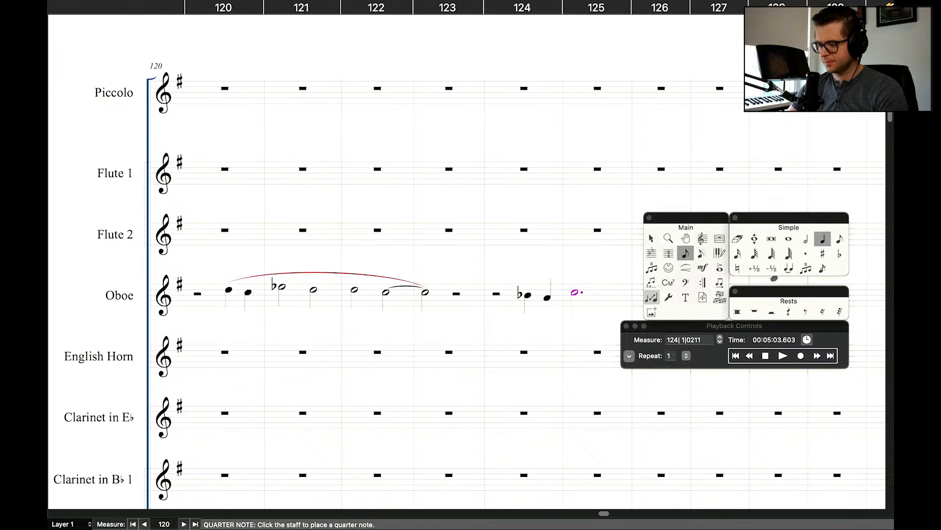
pyautogui.click(606, 298)
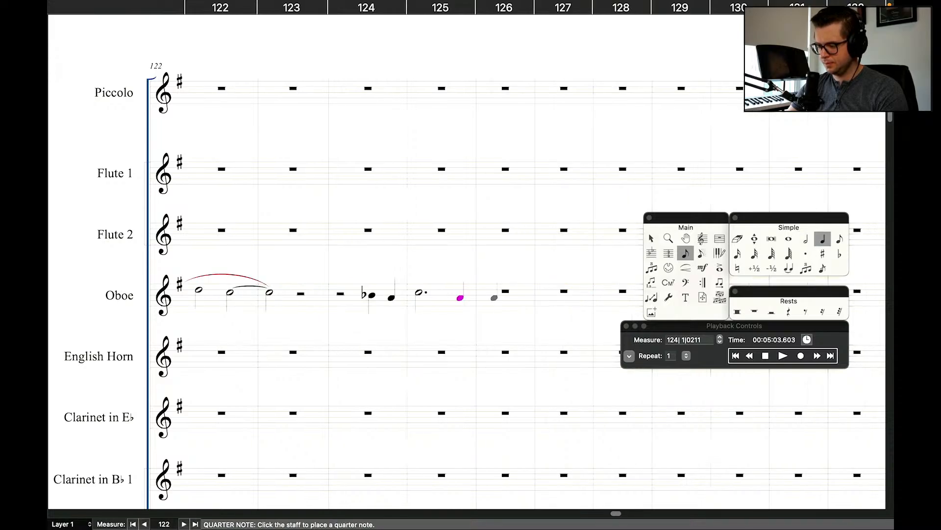
# Add a half note D at the start of measure 126 in the oboe.
pyautogui.click(495, 289)
pyautogui.hotkey('alt', '6')
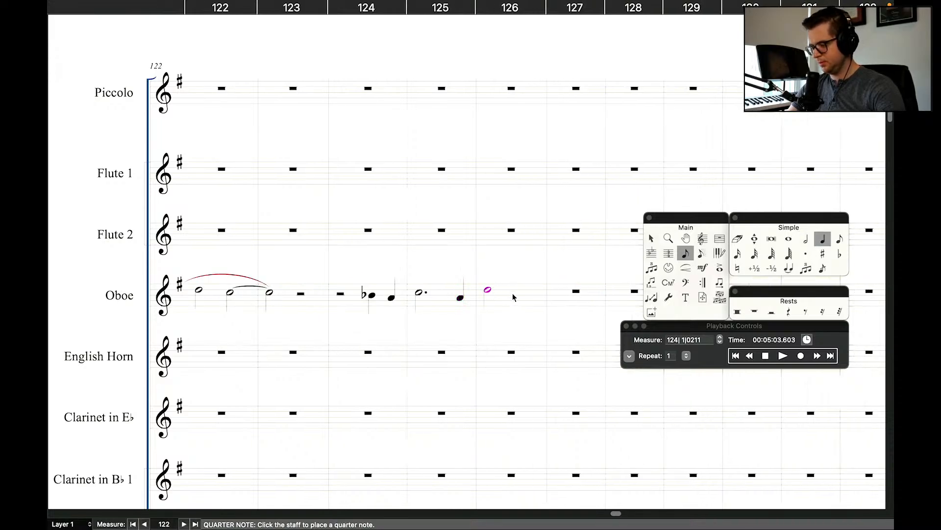
pyautogui.hotkey('alt', '7')
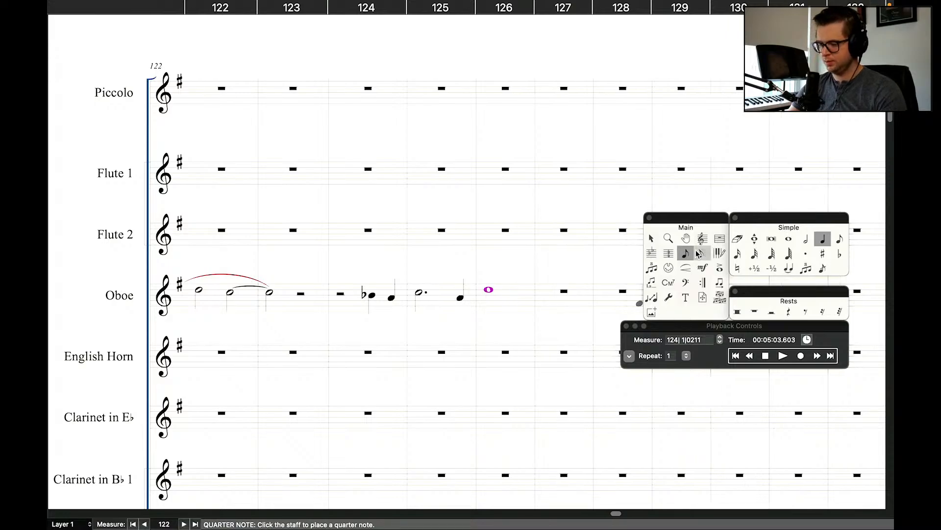
pyautogui.click(655, 241)
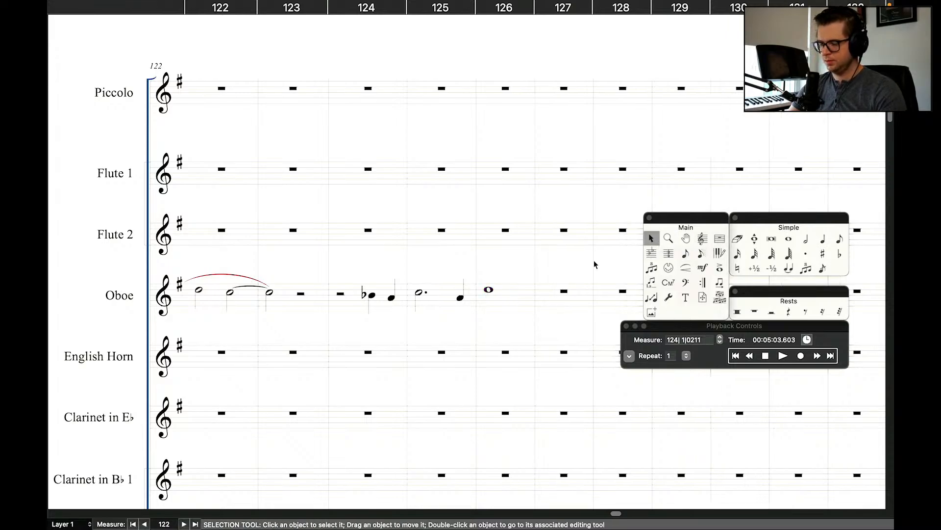
pyautogui.doubleClick(488, 290)
pyautogui.hotkey('alt', '6')
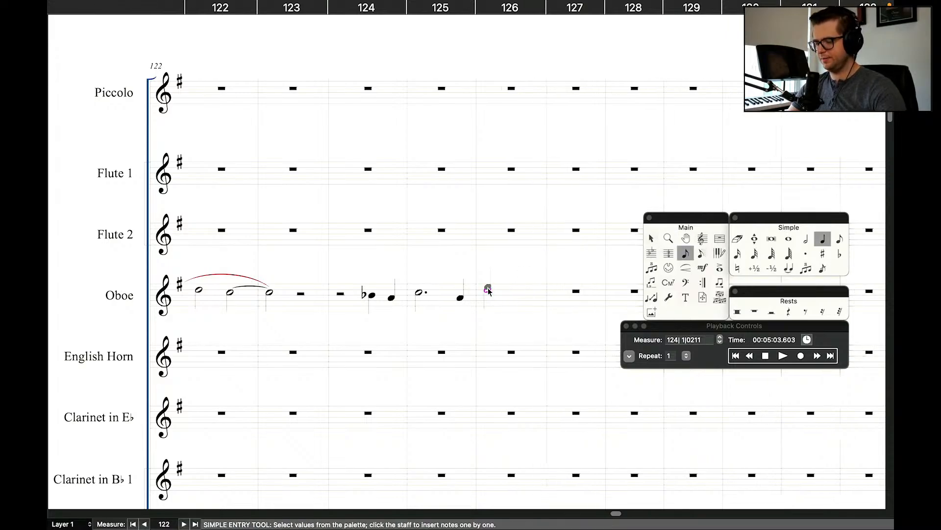
pyautogui.click(652, 239)
# Slur the new oboe phrase from the B-flat in measure 124 to the D in measure 126.
pyautogui.scroll(-2, 511, 263)
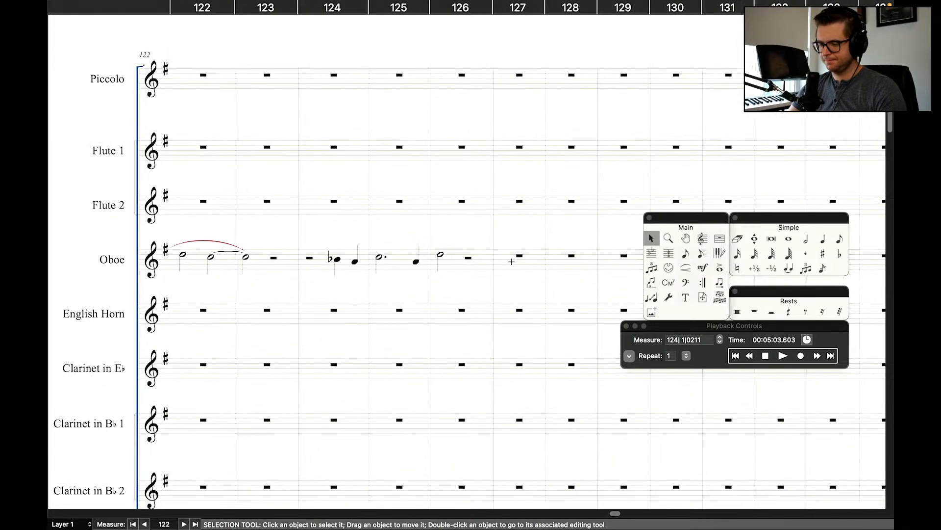
pyautogui.hscroll(-4, 511, 262)
pyautogui.hscroll(3, 511, 262)
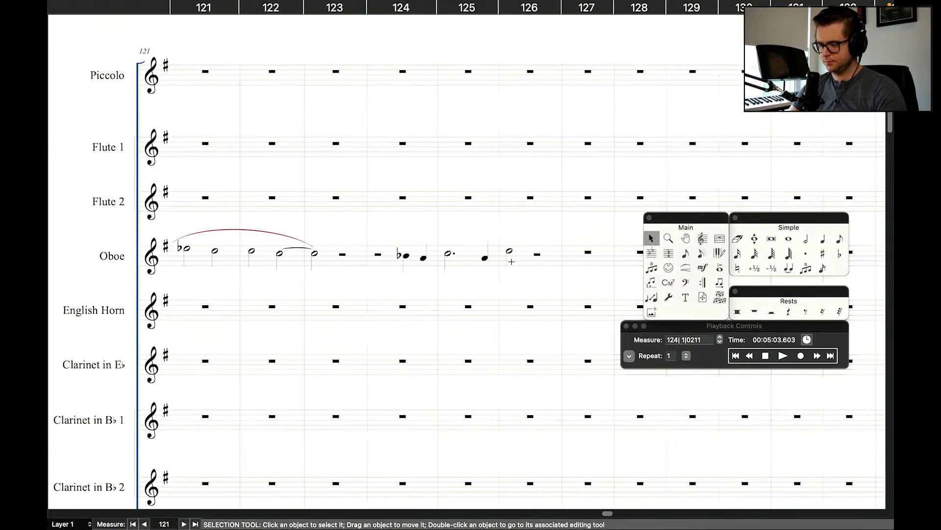
pyautogui.hscroll(-2, 511, 261)
pyautogui.click(685, 268)
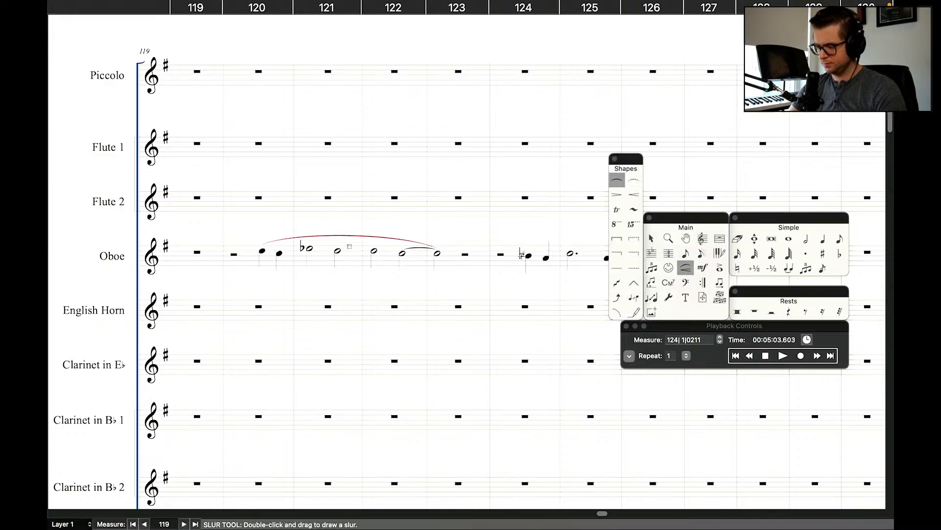
pyautogui.hscroll(2, 524, 252)
pyautogui.doubleClick(406, 255)
pyautogui.moveTo(405, 255); pyautogui.dragTo(510, 246)
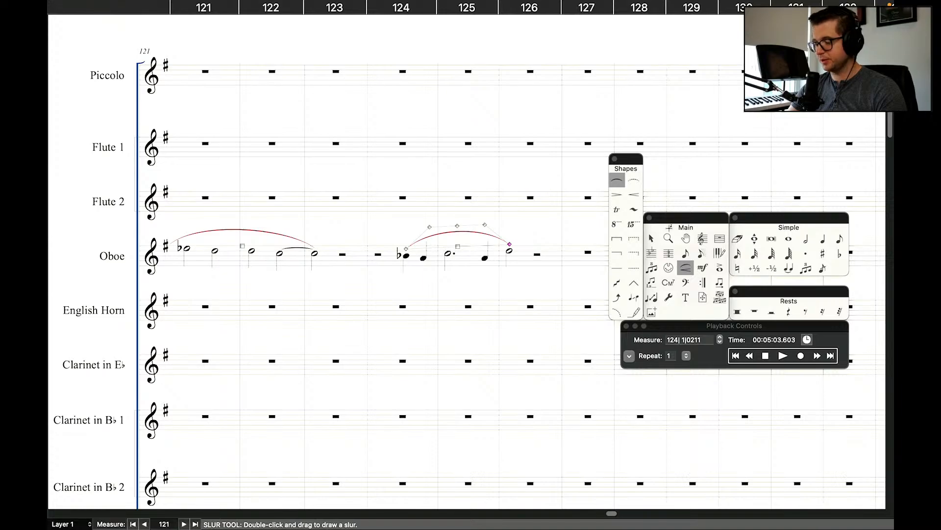
pyautogui.click(651, 239)
# Look over the woodwind and brass staves beneath the oboe melody from measure 116 onward.
pyautogui.scroll(-2, 491, 222)
pyautogui.scroll(-1, 490, 221)
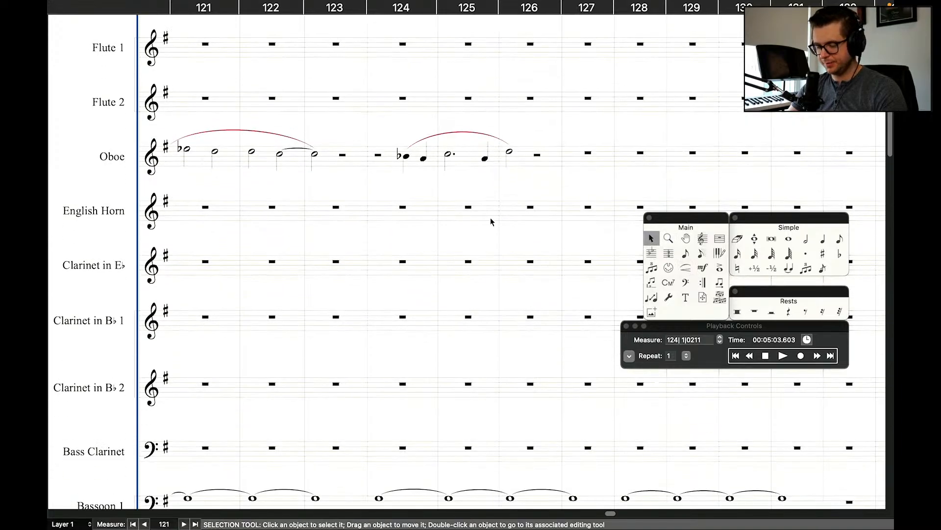
pyautogui.press('super+minus')
pyautogui.hscroll(-5, 490, 218)
pyautogui.hscroll(3, 490, 217)
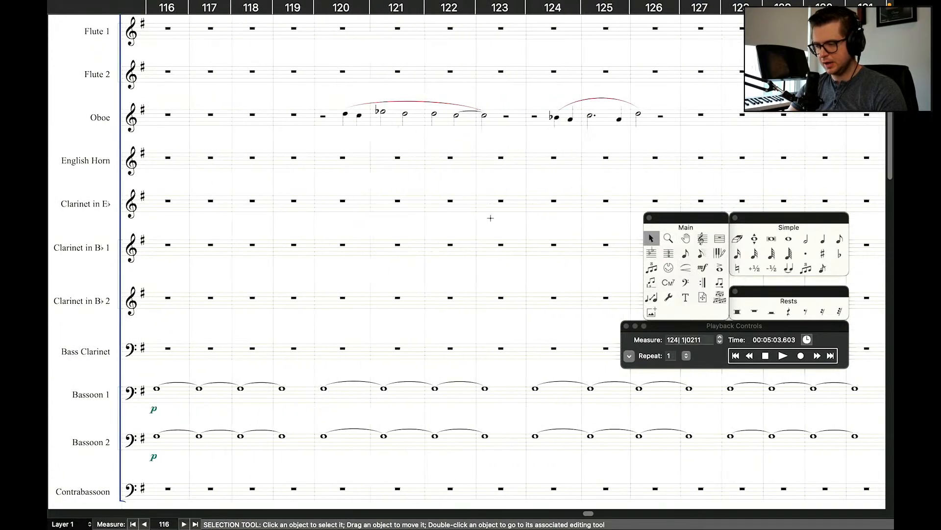
pyautogui.scroll(-8, 491, 220)
pyautogui.scroll(-3, 492, 221)
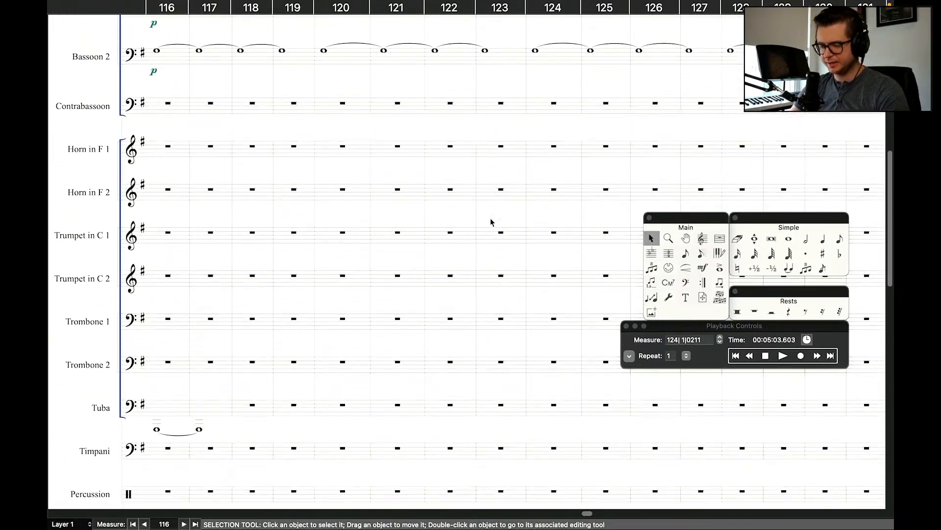
pyautogui.scroll(10, 491, 221)
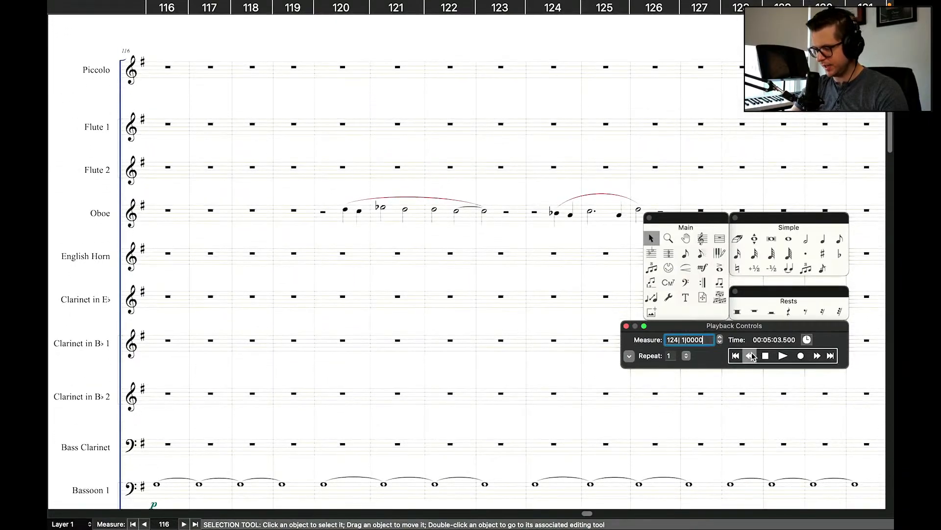
# Play back both oboe phrases from measure 120 into measure 127.
pyautogui.click(750, 356)
pyautogui.click(751, 357)
pyautogui.click(753, 357)
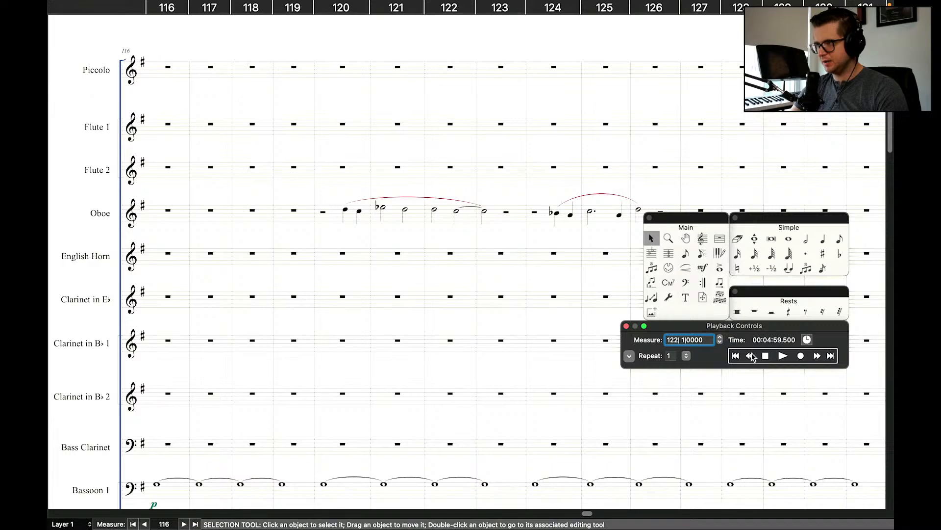
pyautogui.click(751, 357)
pyautogui.click(751, 356)
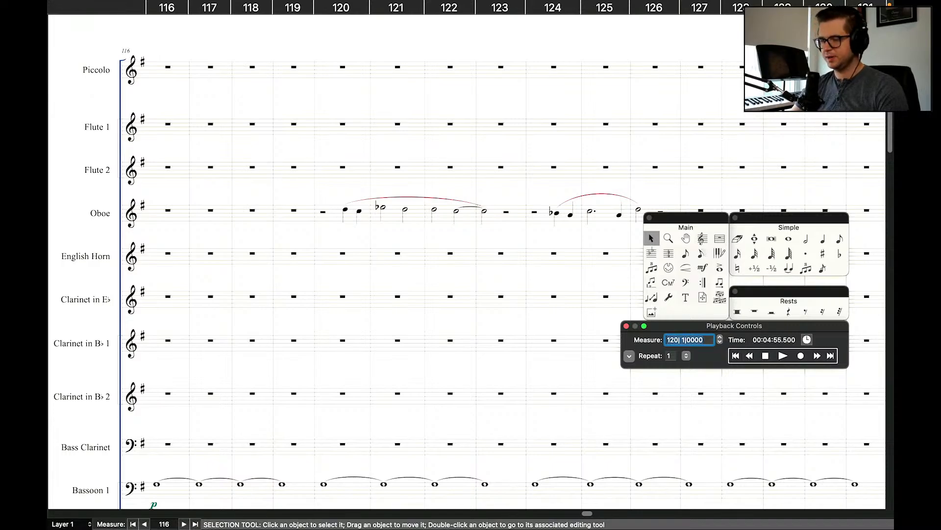
pyautogui.press('space')
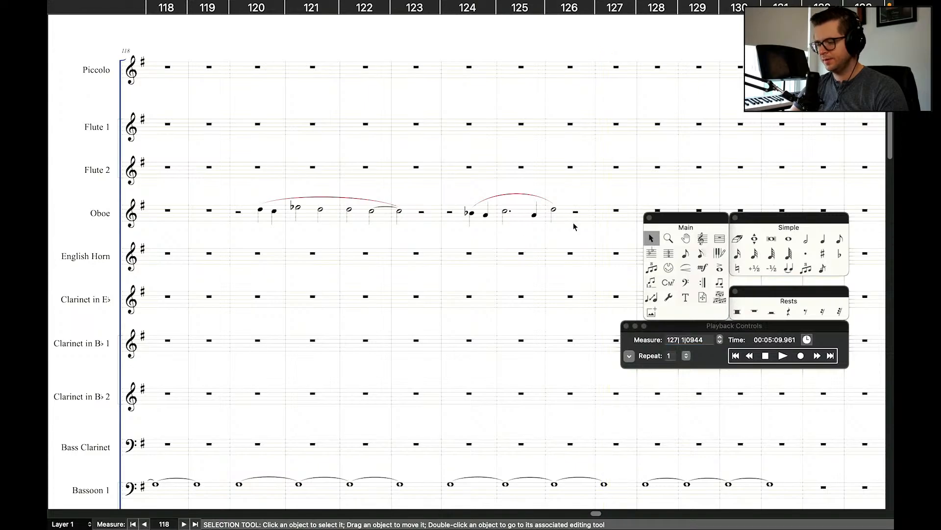
# Lengthen the oboe's D in measure 126 to a whole note.
pyautogui.click(557, 212)
pyautogui.click(556, 210)
pyautogui.click(569, 227)
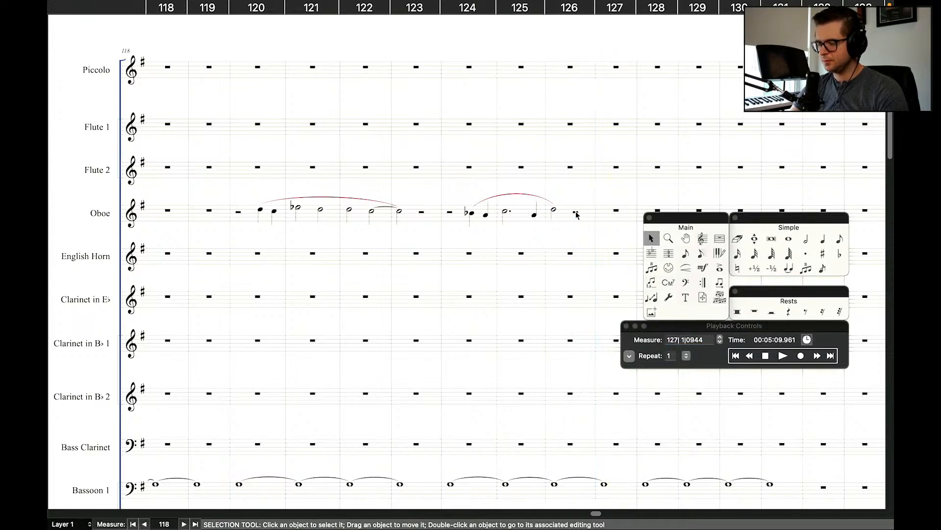
pyautogui.doubleClick(576, 213)
pyautogui.hotkey('alt', '7')
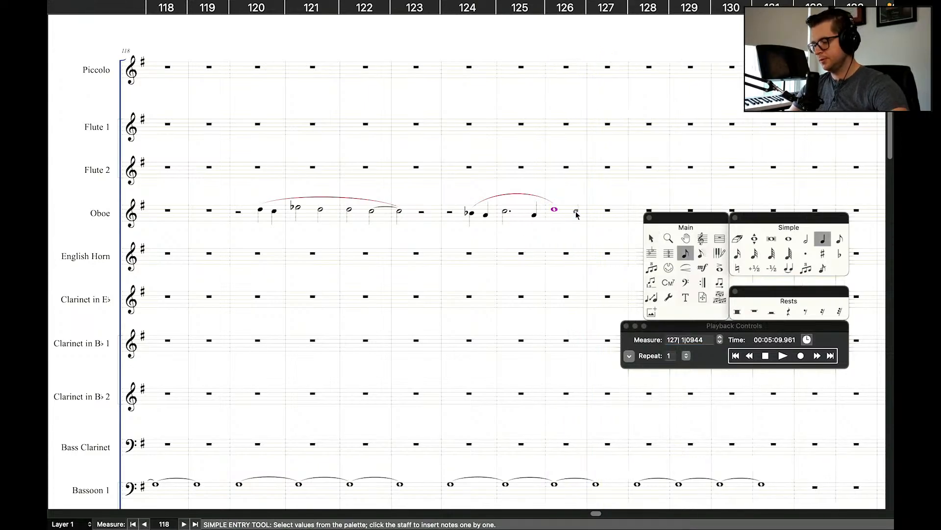
pyautogui.click(651, 238)
# Lower the first of Bassoon 2's tied whole notes, in measure 128, to E-flat.
pyautogui.scroll(-2, 530, 285)
pyautogui.scroll(-5, 529, 289)
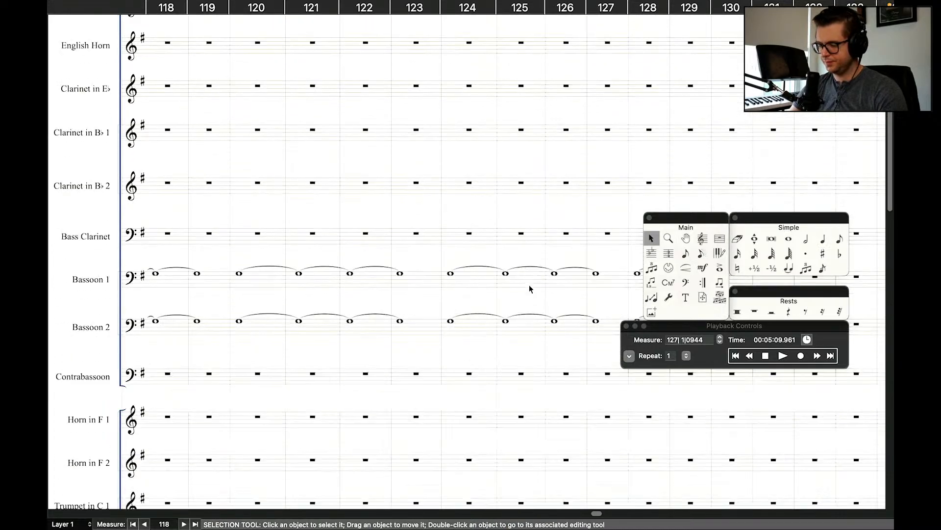
pyautogui.hscroll(4, 530, 289)
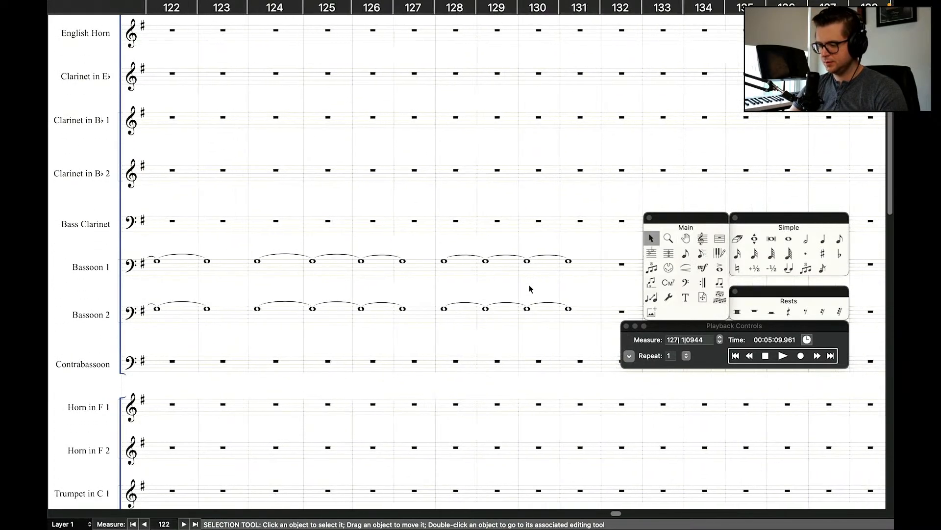
pyautogui.click(460, 314)
pyautogui.keyDown('shift'); pyautogui.click(581, 313); pyautogui.keyUp('shift')
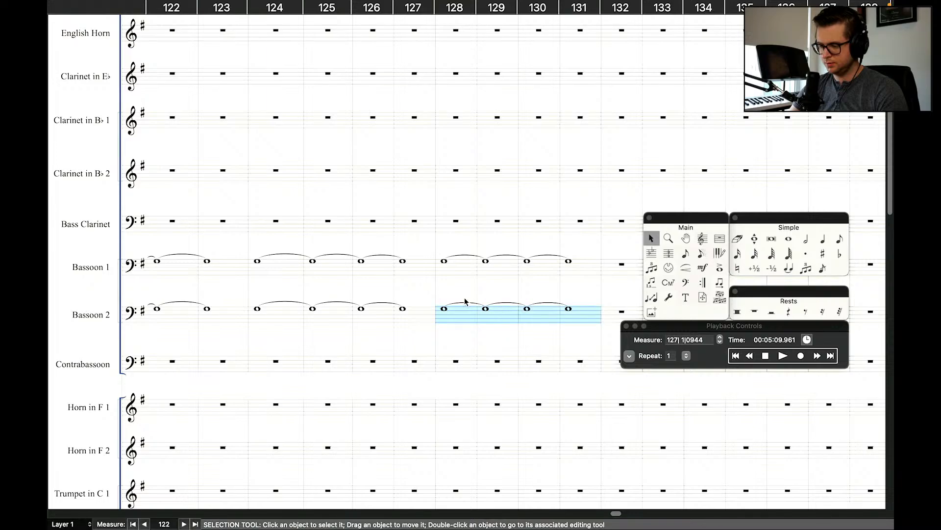
pyautogui.click(463, 299)
pyautogui.doubleClick(443, 309)
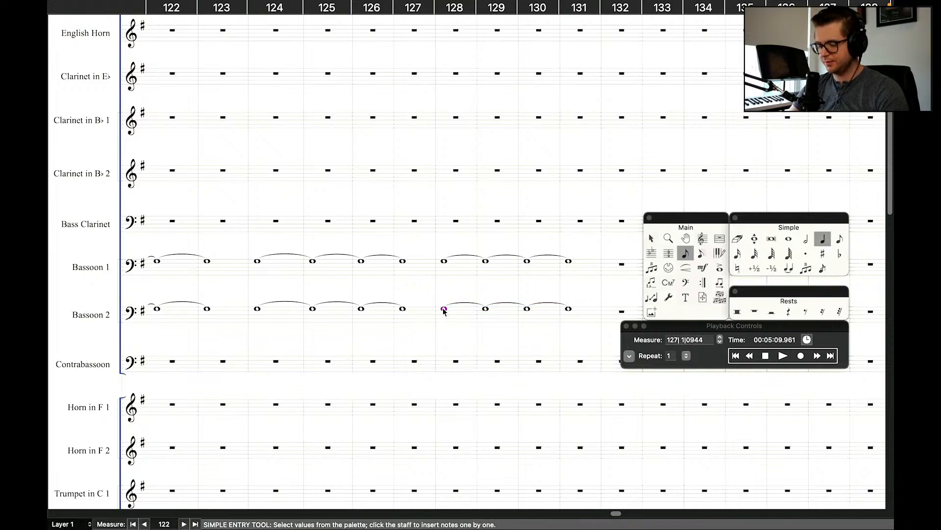
pyautogui.press('Delete')
pyautogui.press('-')
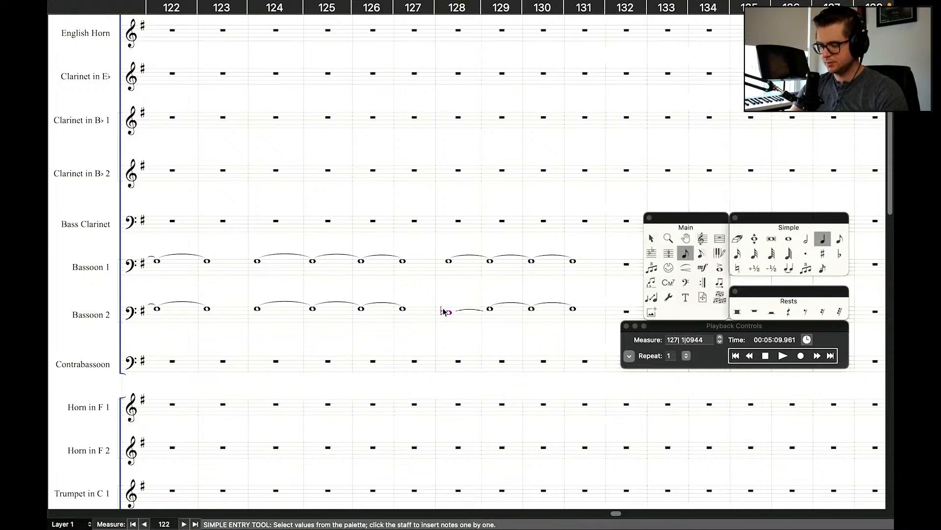
# Lower Bassoon 2's remaining tied whole notes in measures 129 to 131 to E-flat.
pyautogui.press('Right')
pyautogui.press('Down')
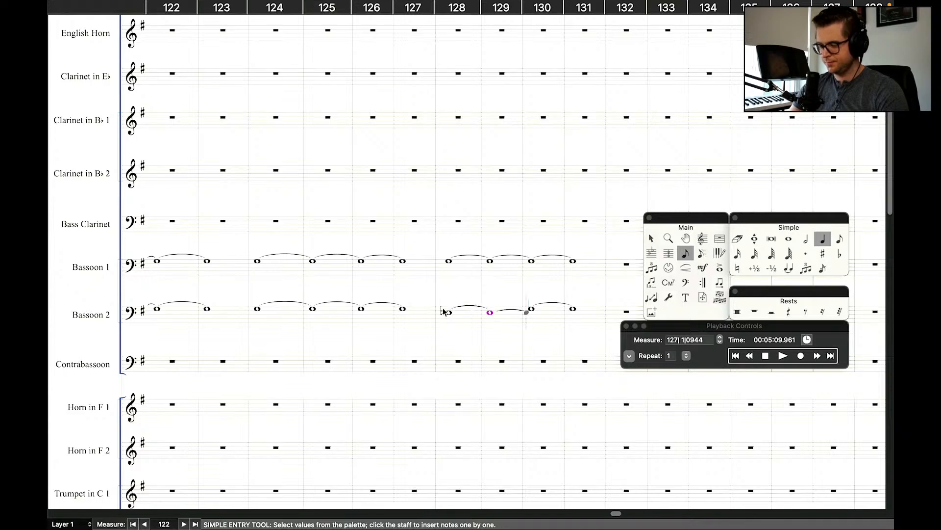
pyautogui.press('Right')
pyautogui.press('Down')
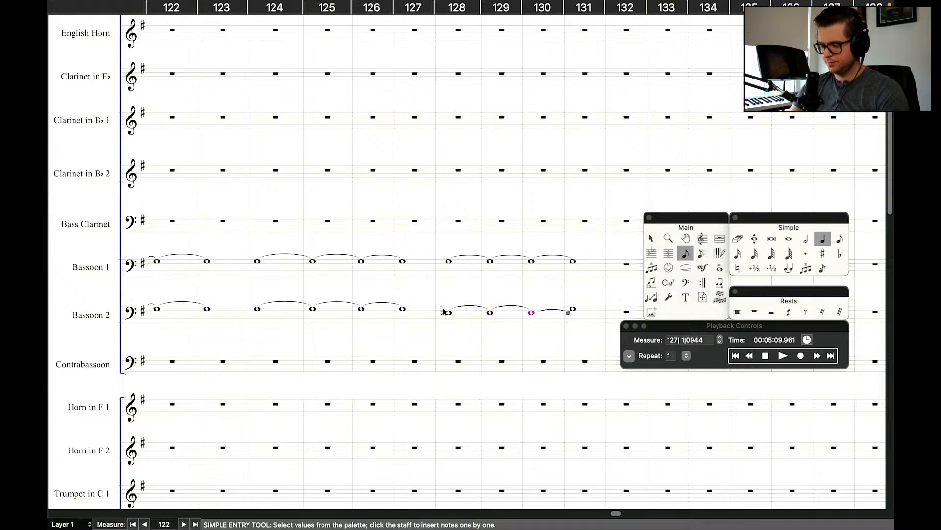
pyautogui.press('Right')
pyautogui.press('Down')
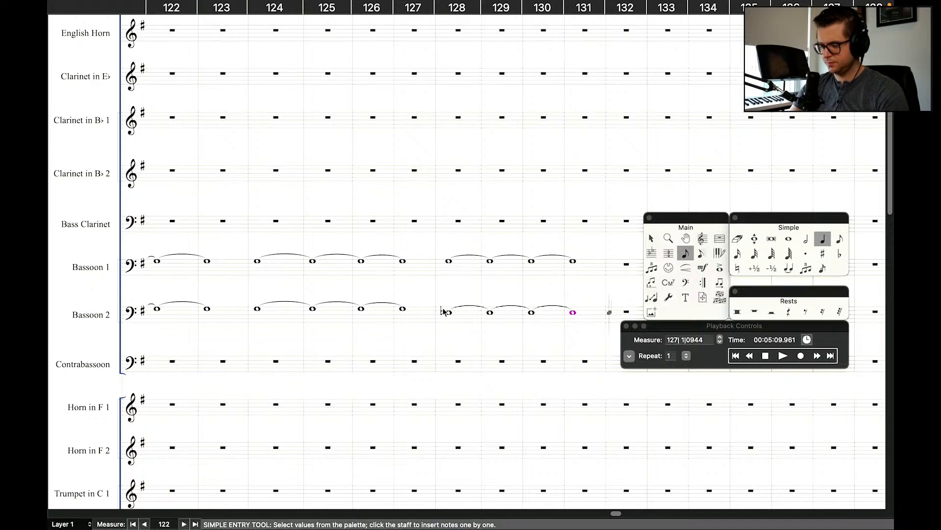
pyautogui.press('Escape')
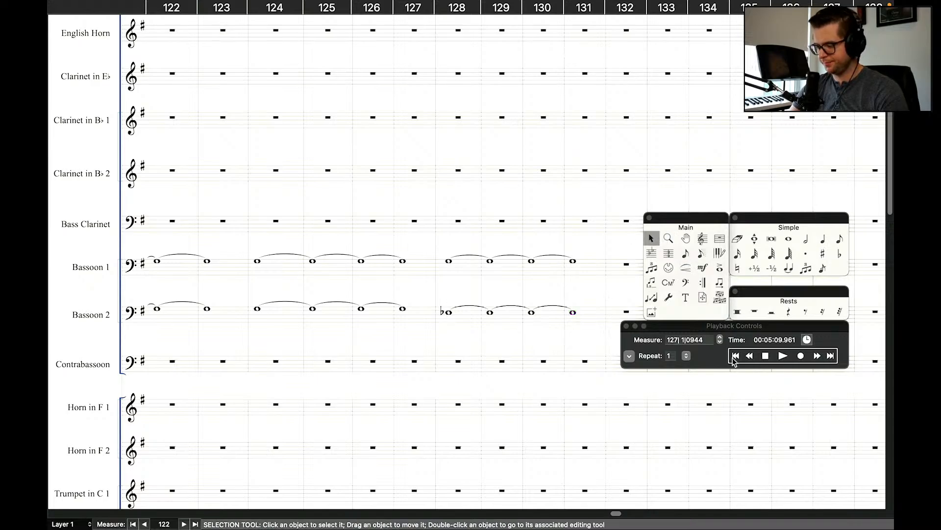
# Play back the changed harmony from measure 127 into measure 128.
pyautogui.click(753, 357)
pyautogui.click(783, 355)
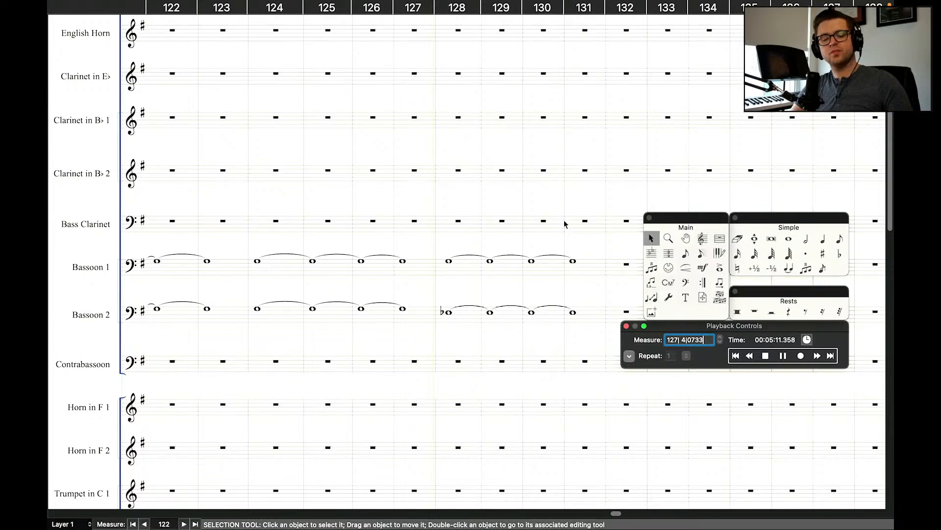
pyautogui.press('space')
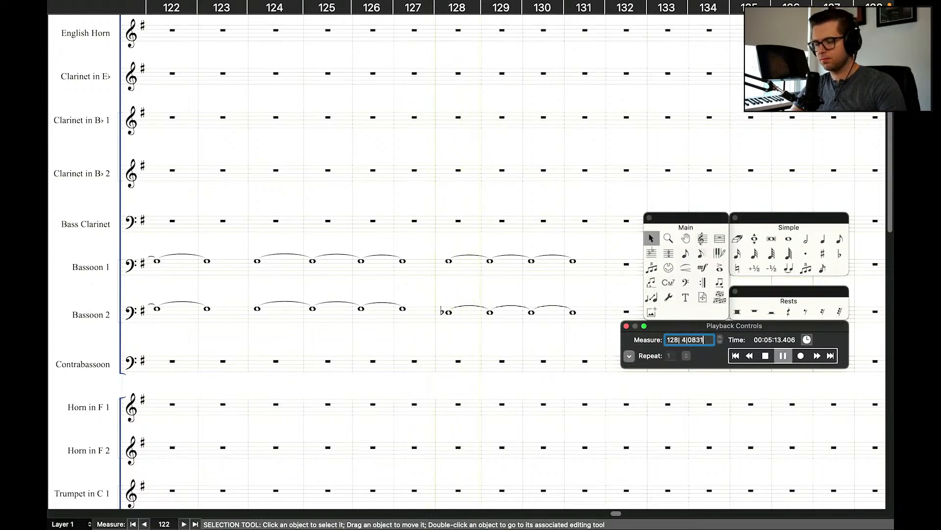
# Remove the cello's tie between measures 127 and 128.
pyautogui.scroll(-5, 505, 227)
pyautogui.scroll(-10, 463, 221)
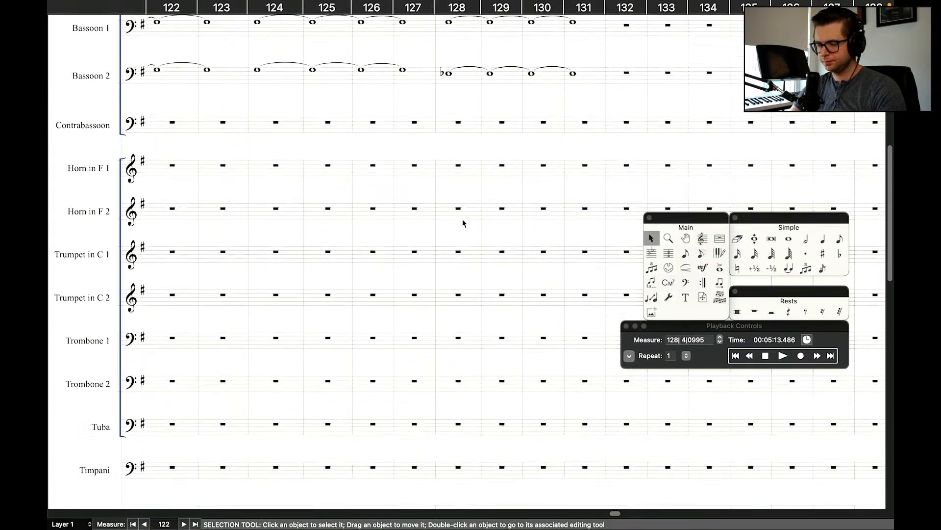
pyautogui.scroll(-8, 463, 221)
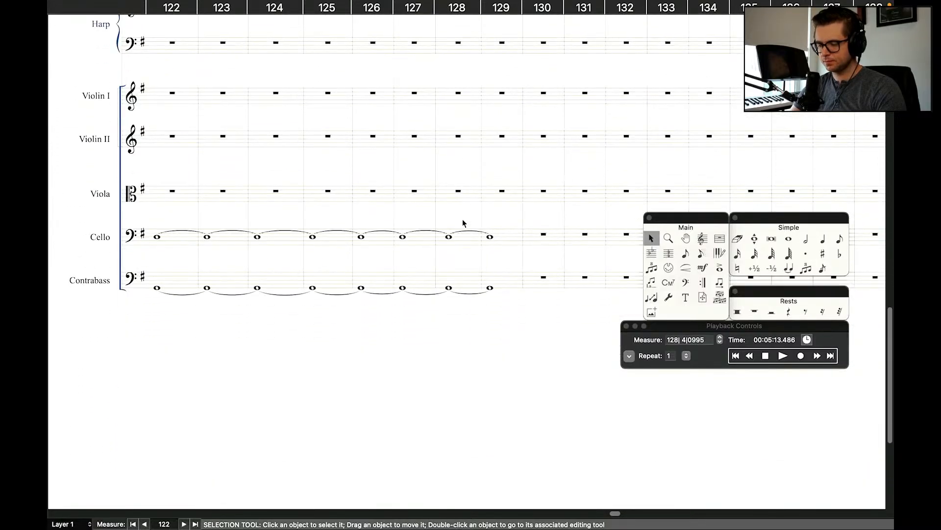
pyautogui.scroll(10, 448, 239)
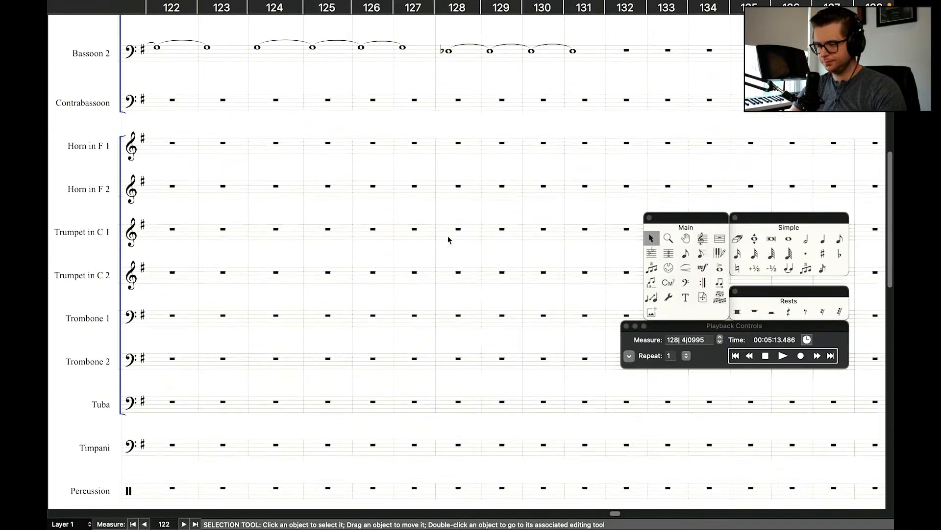
pyautogui.scroll(-10, 449, 238)
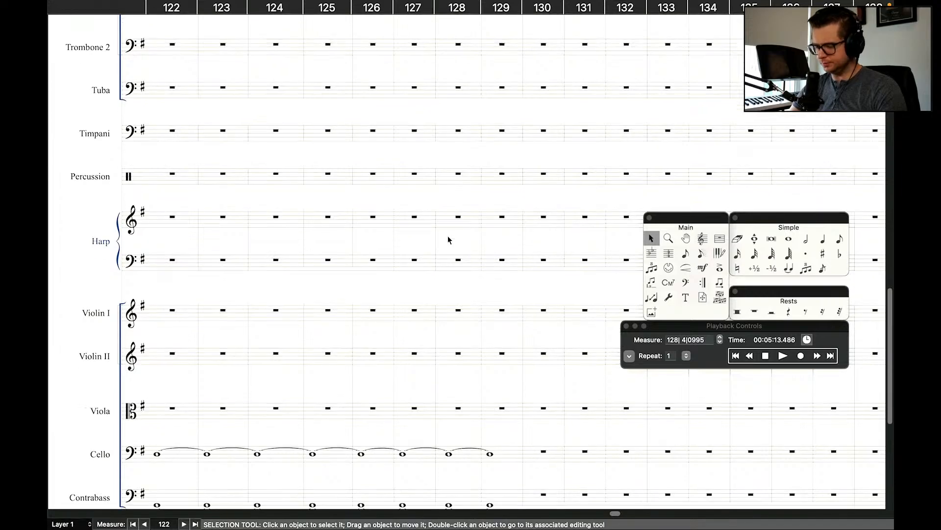
pyautogui.scroll(-5, 465, 302)
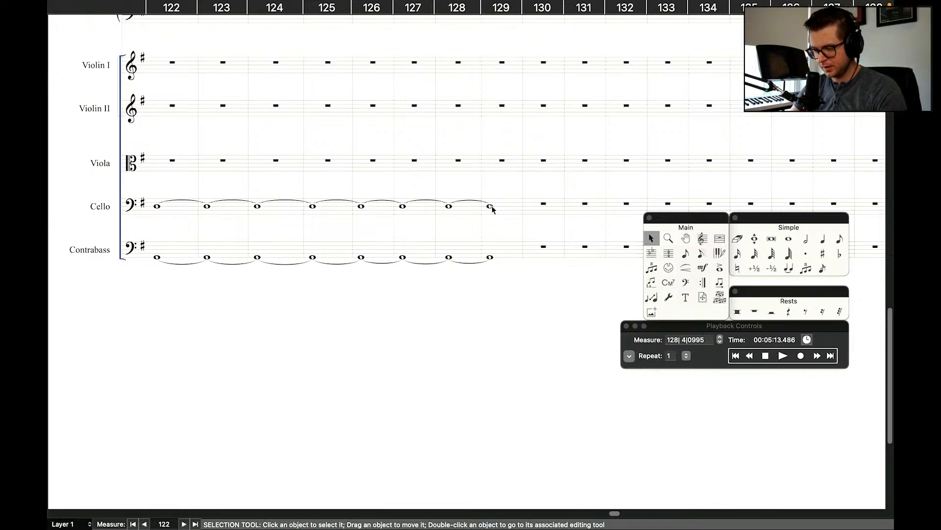
pyautogui.doubleClick(448, 208)
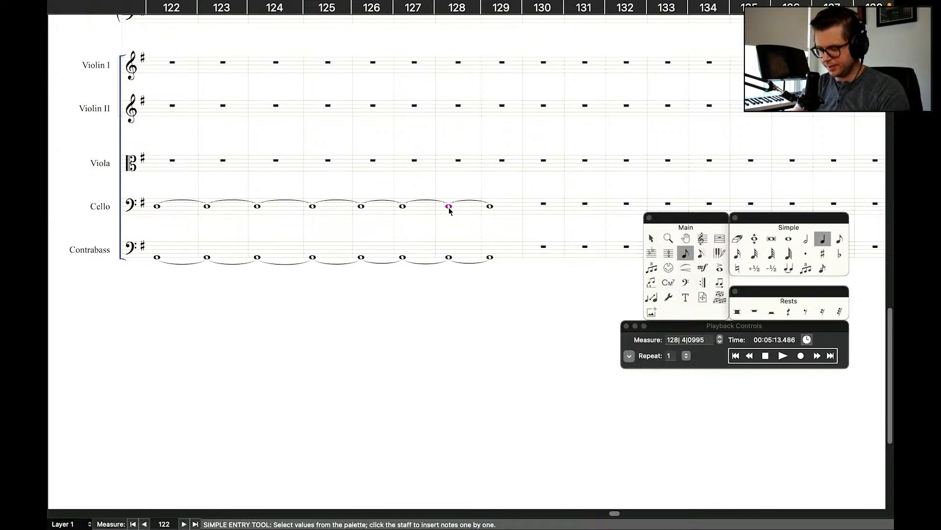
pyautogui.press('Left')
pyautogui.press('t')
# Change the cello's tied whole notes in measures 128 and 129 to the B-flat within the staff.
pyautogui.press('Up')
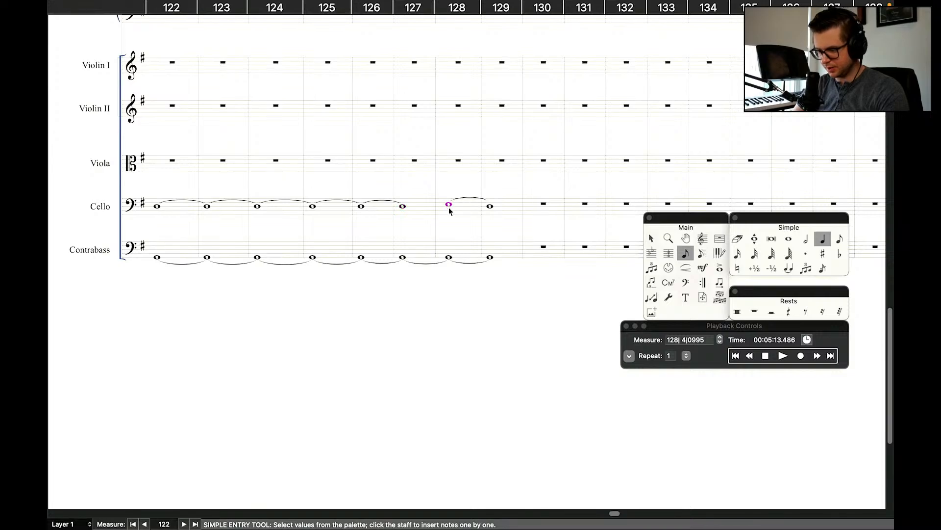
pyautogui.press('Down')
pyautogui.press('Up')
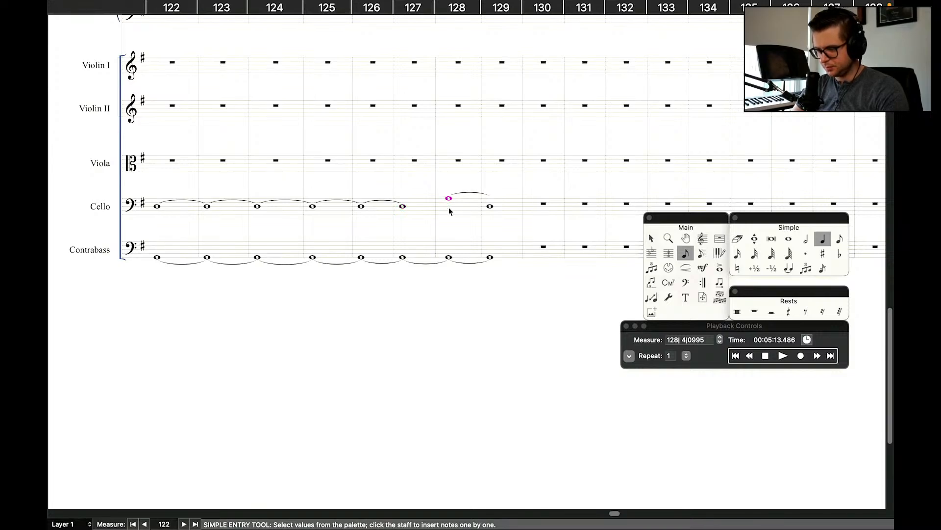
pyautogui.press('Up')
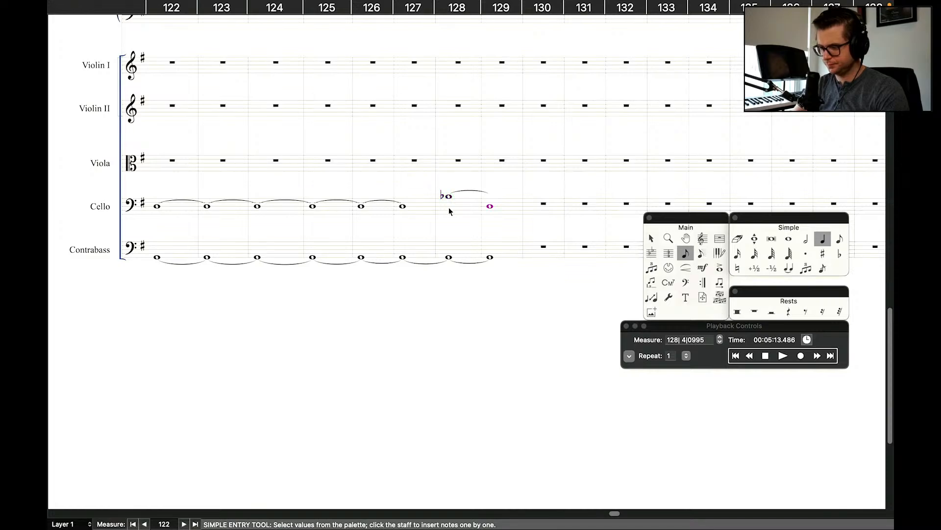
pyautogui.hotkey('shift', 'Up')
pyautogui.press('Down')
pyautogui.press('Down')
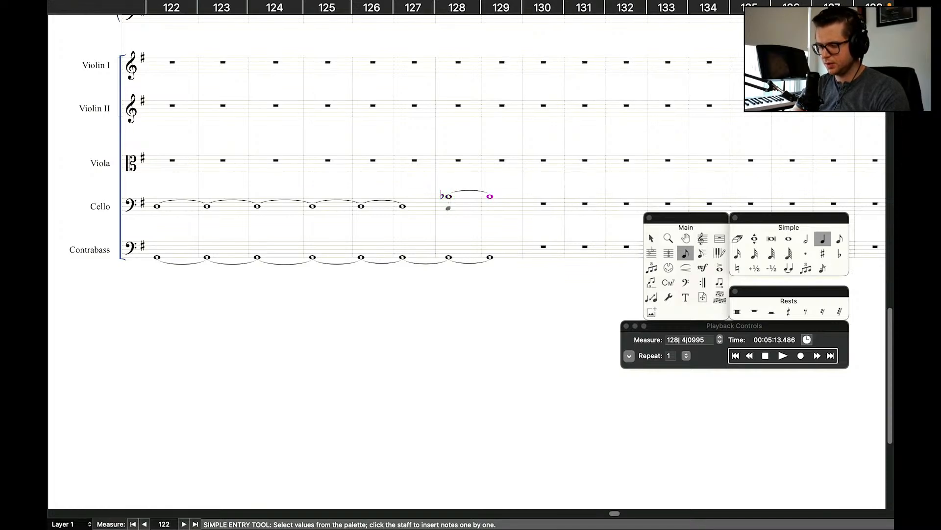
pyautogui.hotkey('shift', 'Down')
pyautogui.press('Left')
pyautogui.hotkey('shift', 'Down')
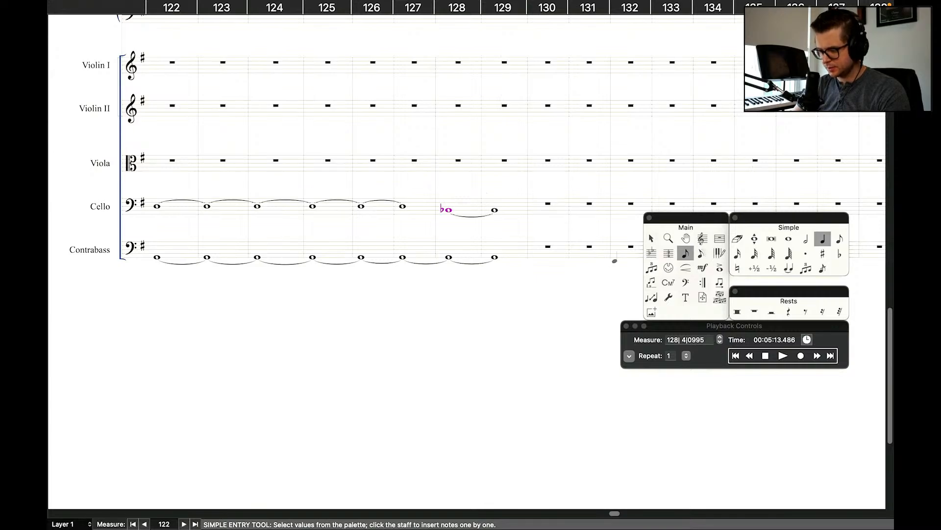
pyautogui.click(651, 237)
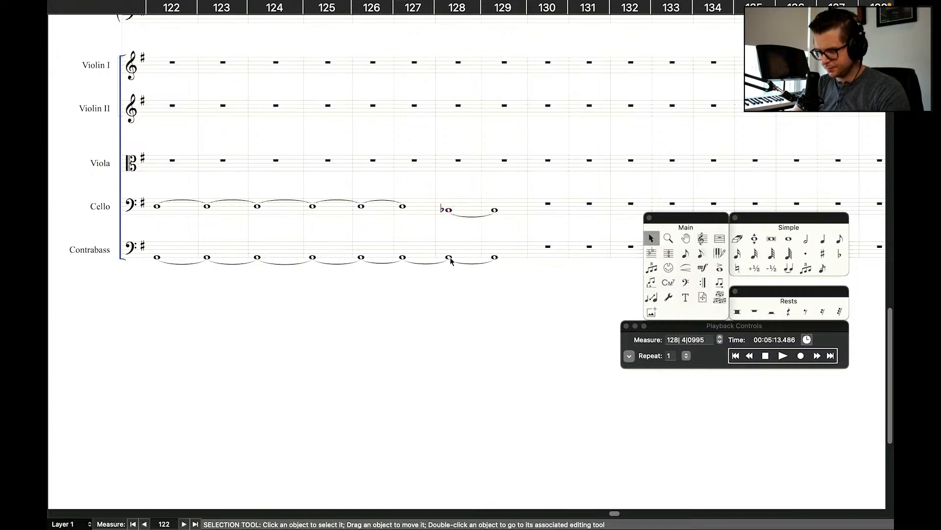
# Remove the contrabass tie between measures 127 and 128.
pyautogui.doubleClick(403, 259)
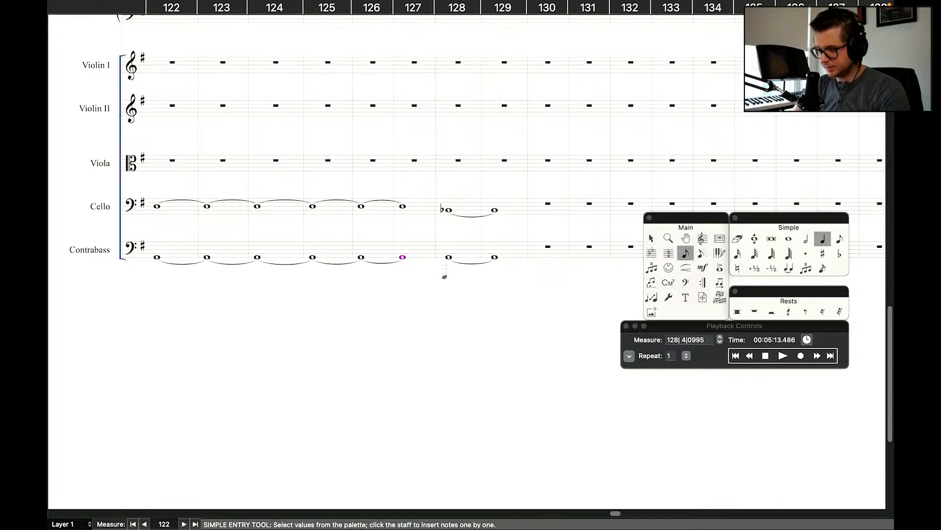
pyautogui.click(667, 239)
pyautogui.click(652, 238)
# Copy the cello and contrabass notes of measures 128–129 into measures 130–131.
pyautogui.click(466, 203)
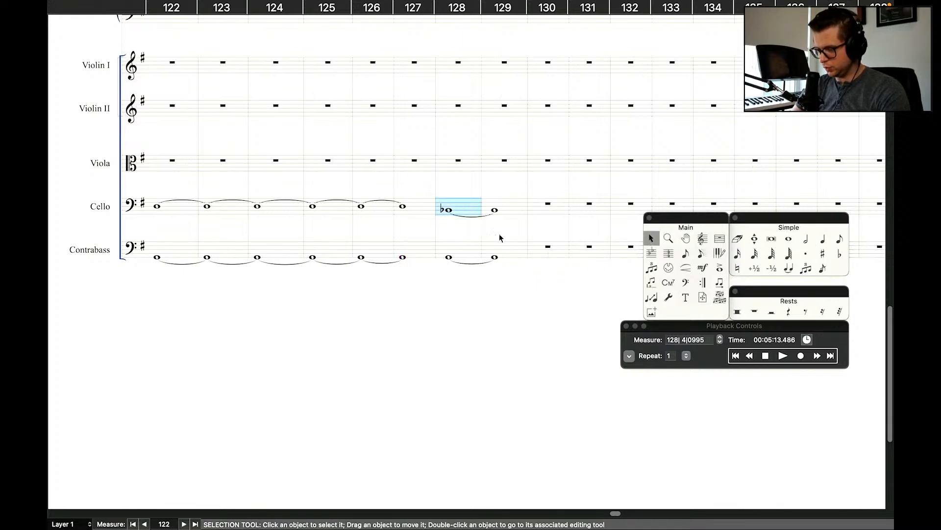
pyautogui.keyDown('shift'); pyautogui.click(506, 251); pyautogui.keyUp('shift')
pyautogui.keyDown('alt'); pyautogui.click(545, 208); pyautogui.keyUp('alt')
pyautogui.click(508, 229)
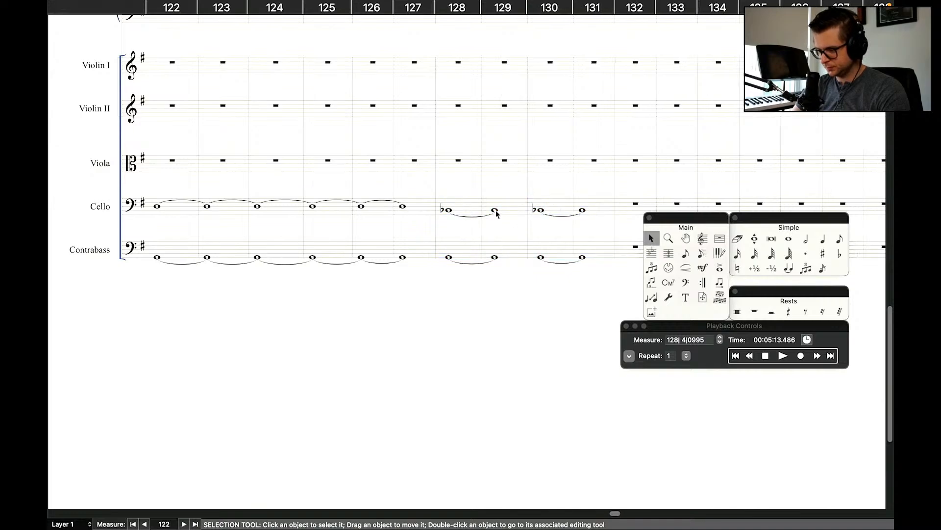
# Tie the cello and contrabass notes from measure 129 into measure 130.
pyautogui.doubleClick(496, 210)
pyautogui.press('t')
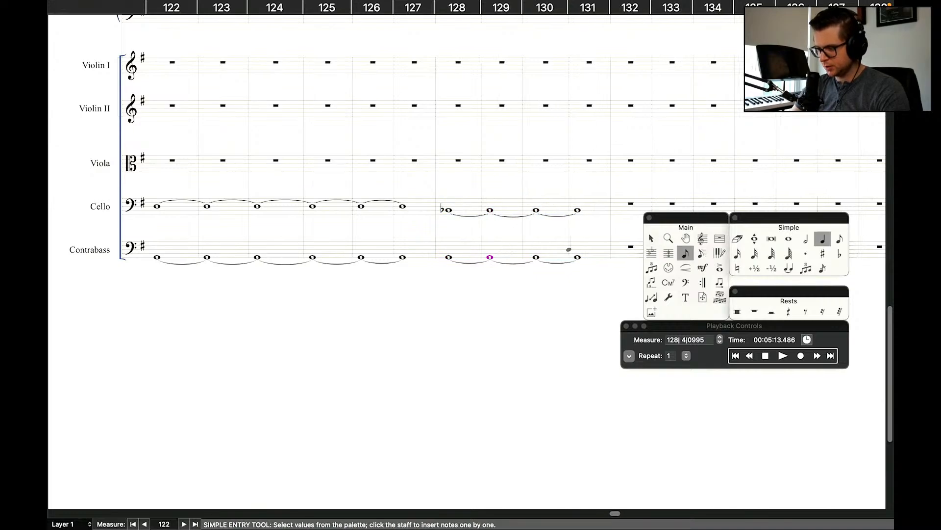
pyautogui.hscroll(3, 567, 245)
pyautogui.click(651, 238)
# Copy the cello and contrabass notes of measures 128–131 into measures 132–135.
pyautogui.click(302, 209)
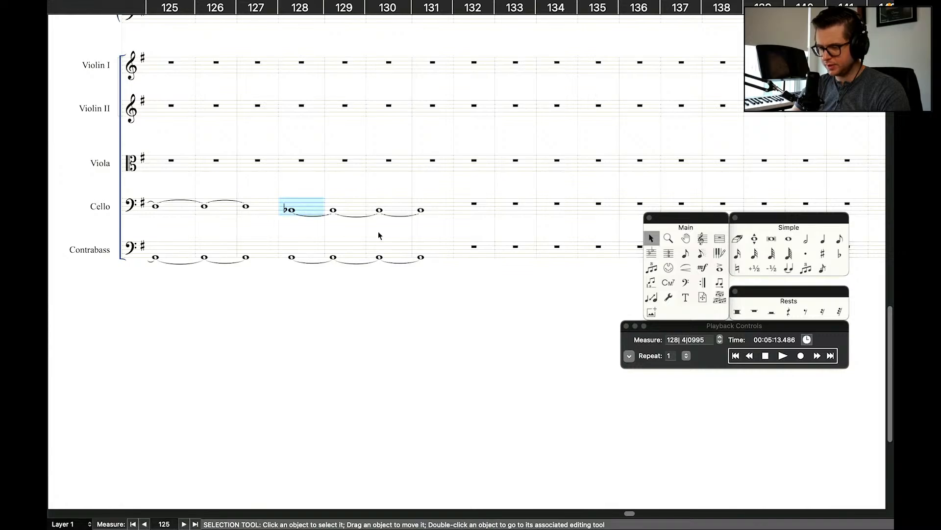
pyautogui.keyDown('shift'); pyautogui.click(412, 249); pyautogui.keyUp('shift')
pyautogui.keyDown('alt'); pyautogui.click(468, 212); pyautogui.keyUp('alt')
pyautogui.press('Escape')
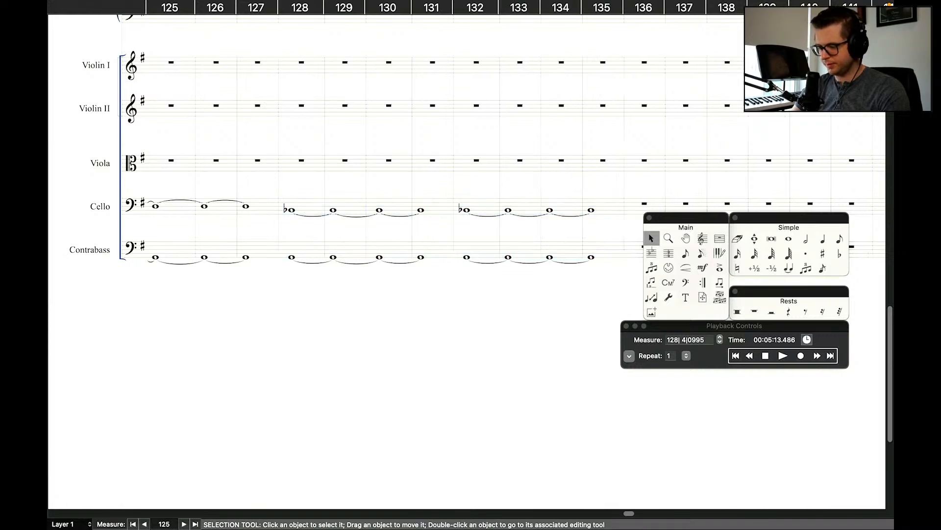
# Tie the cello and contrabass notes from measure 131 into measure 132.
pyautogui.doubleClick(421, 210)
pyautogui.press('t')
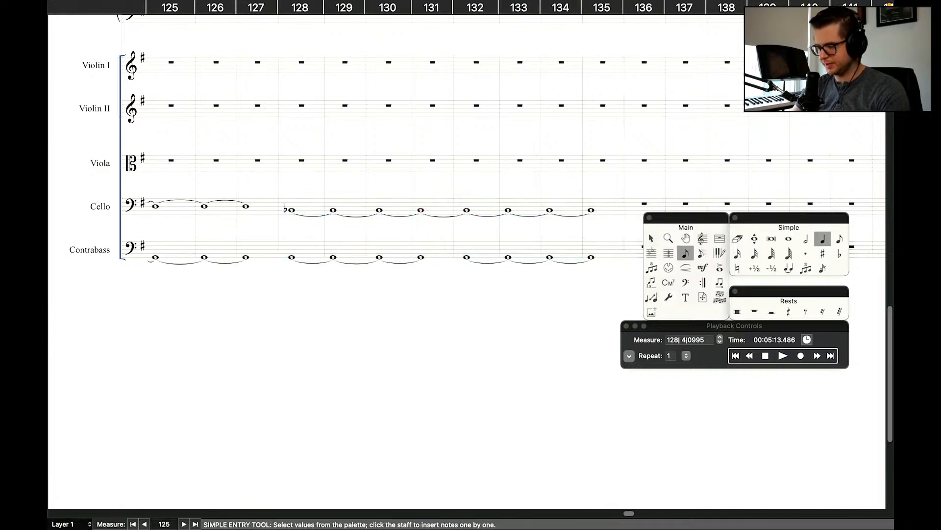
pyautogui.press('super+Down')
pyautogui.press('t')
pyautogui.click(651, 238)
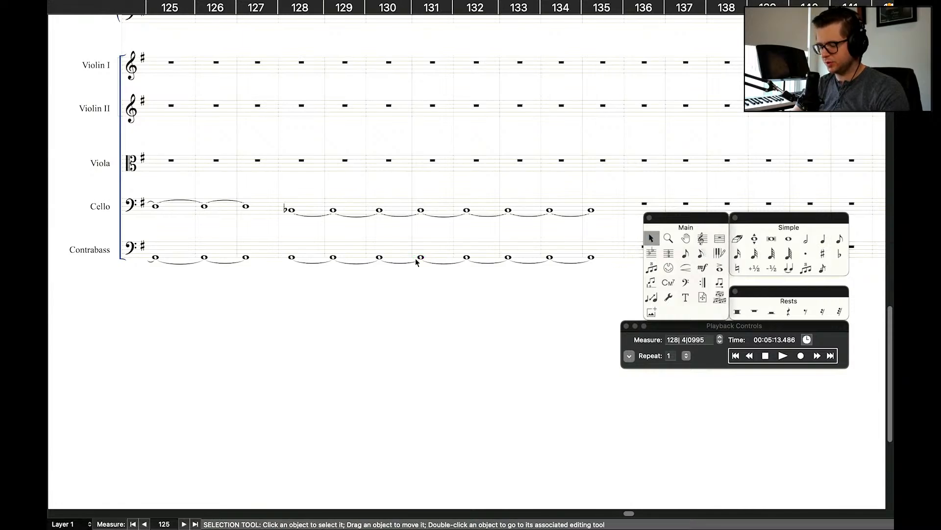
# Look over the string and brass staves from measure 125 onward at a larger zoom.
pyautogui.press('super+=')
pyautogui.press('super+=')
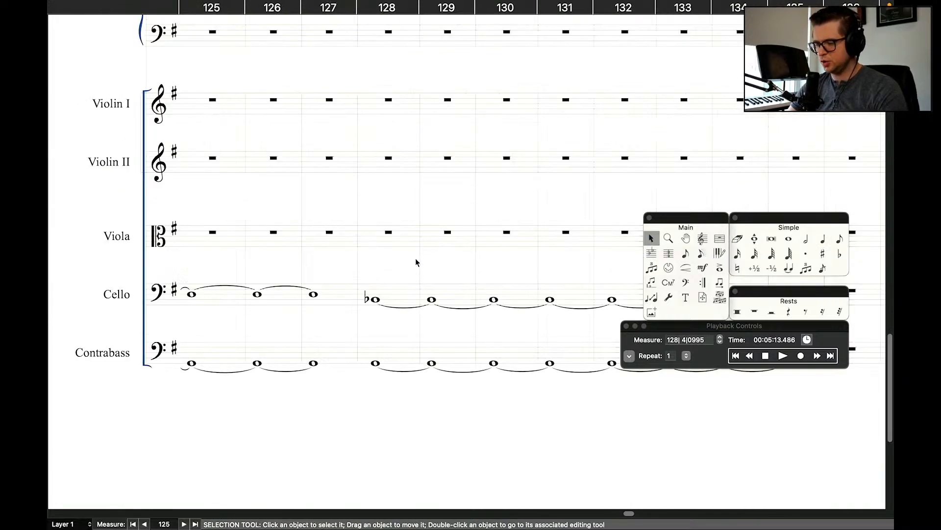
pyautogui.scroll(-2, 416, 262)
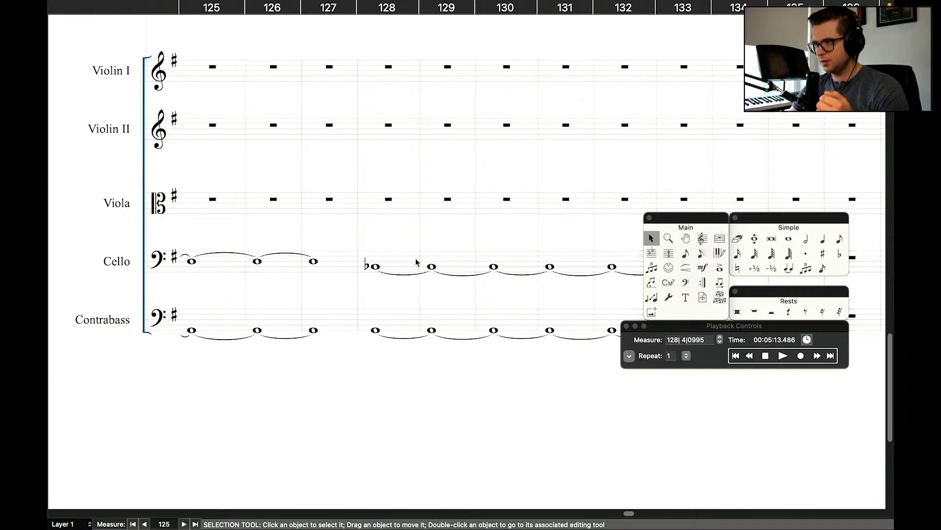
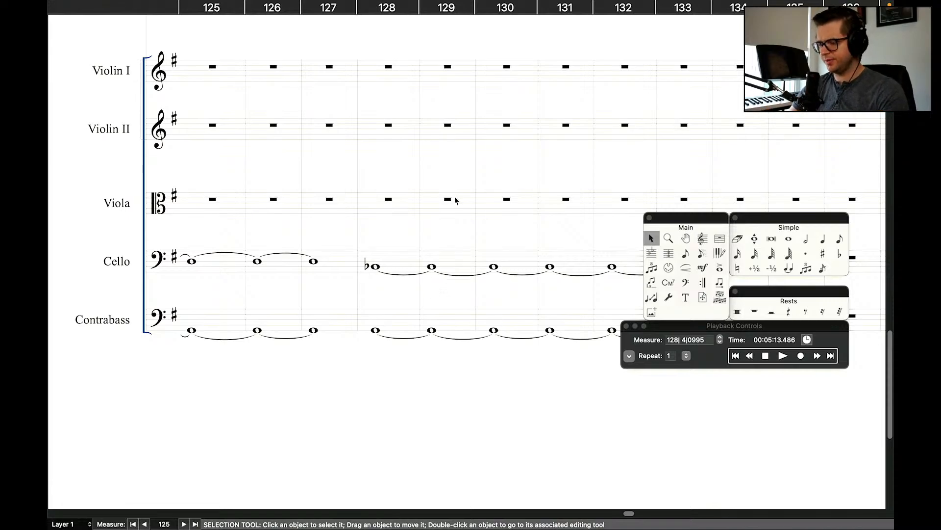
pyautogui.scroll(10, 455, 200)
pyautogui.scroll(1, 455, 200)
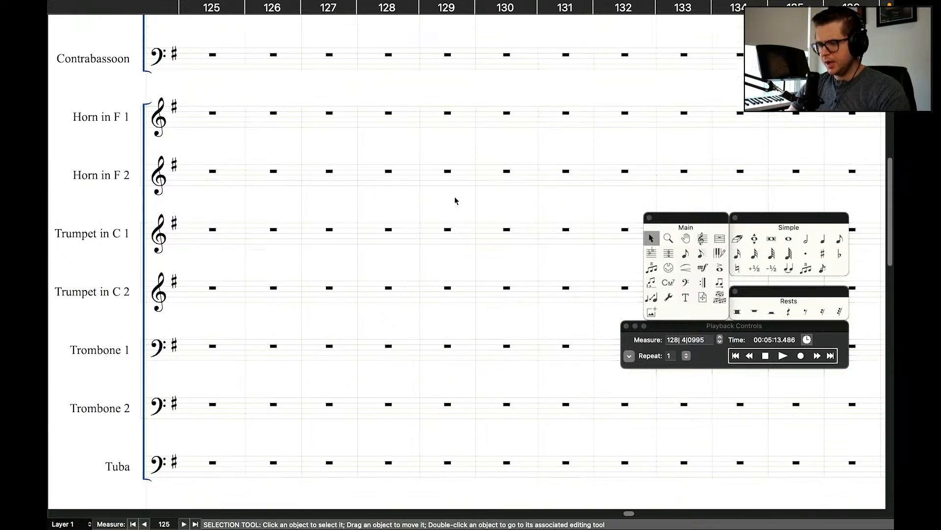
# Play back the score from measure 127, checking the bassoon, cello and contrabass notes from measure 128 onward.
pyautogui.click(750, 356)
pyautogui.click(751, 357)
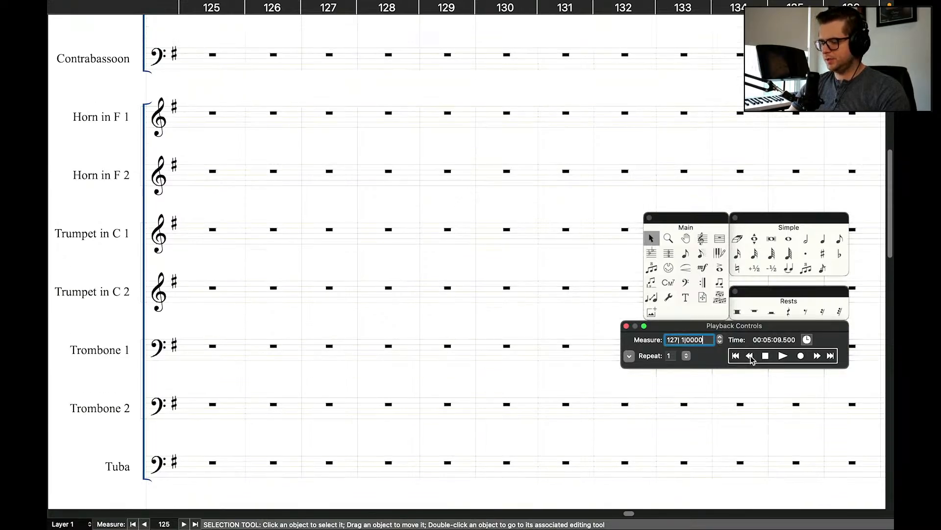
pyautogui.click(783, 355)
pyautogui.scroll(7, 567, 257)
pyautogui.scroll(-2, 510, 165)
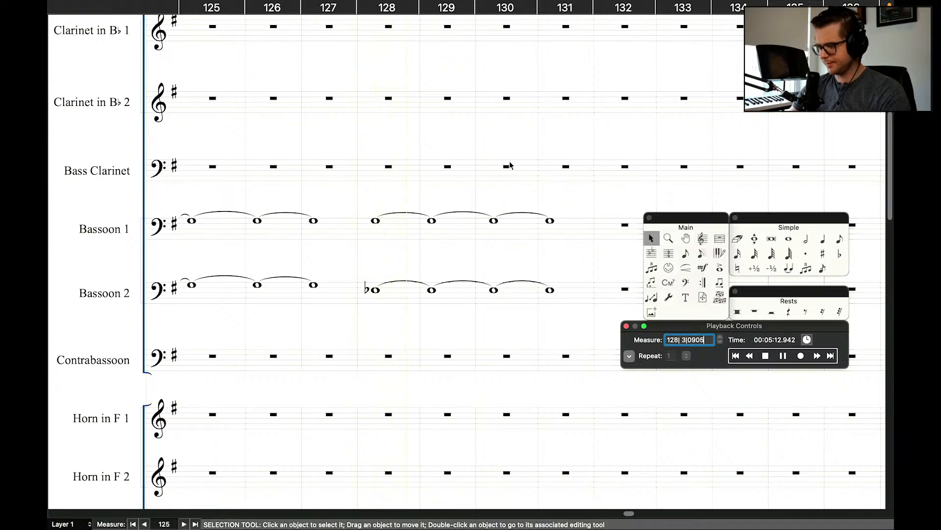
pyautogui.scroll(-10, 443, 162)
pyautogui.scroll(-4, 442, 163)
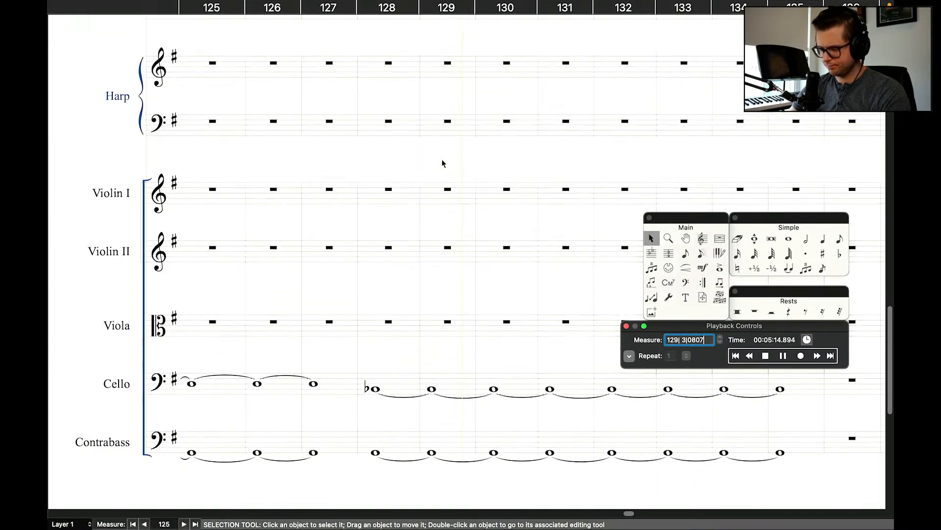
pyautogui.click(498, 398)
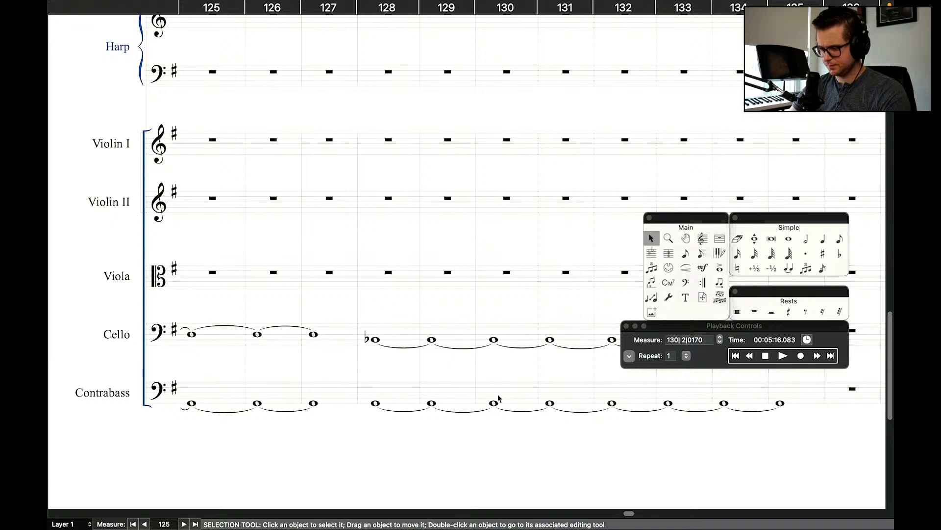
# Replay the passage from measure 127 while following the two bassoon staves.
pyautogui.scroll(15, 527, 158)
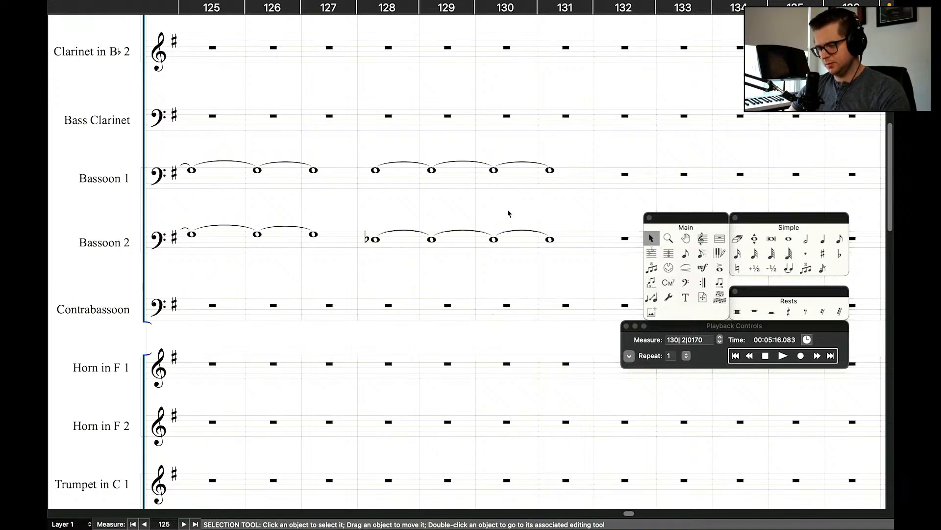
pyautogui.click(751, 357)
pyautogui.click(750, 356)
pyautogui.click(783, 356)
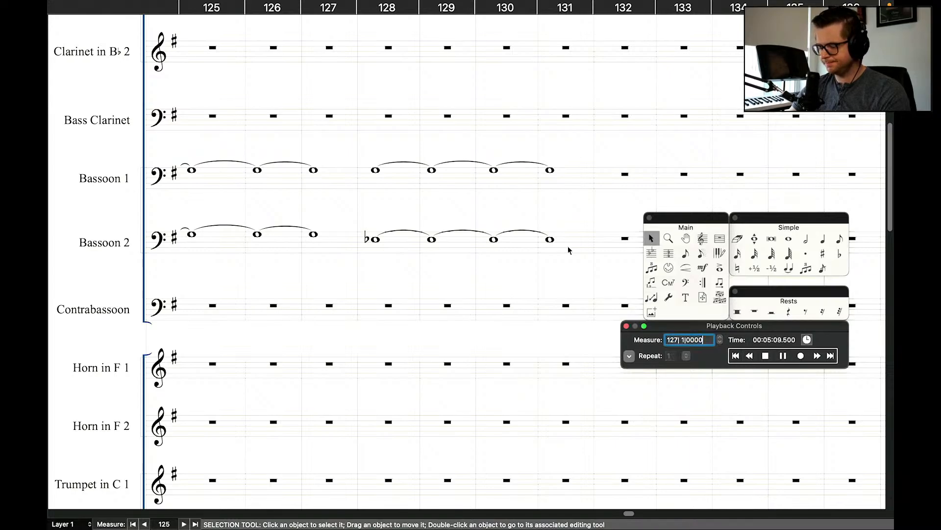
# Raise the Bassoon 2 whole notes in measures 128–131 by two staff steps to G.
pyautogui.doubleClick(376, 170)
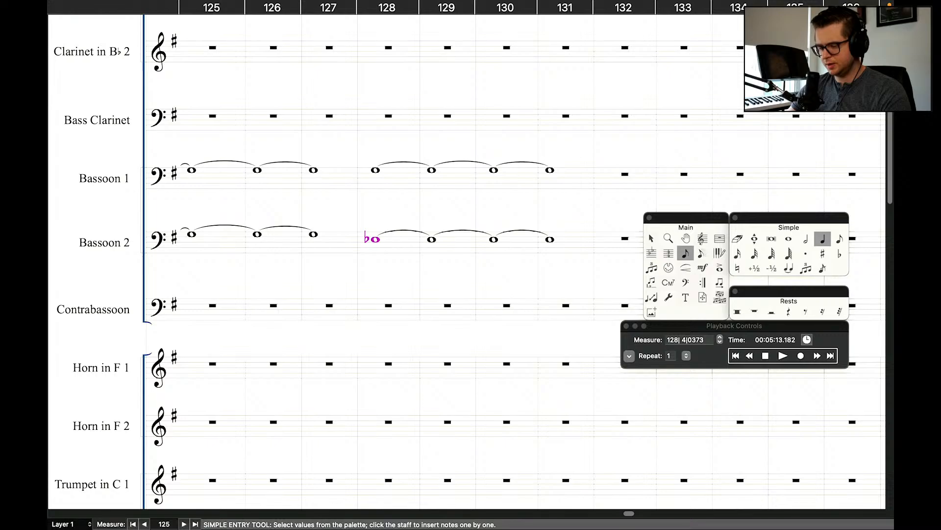
pyautogui.press('Up')
pyautogui.press('Up')
pyautogui.press('Right')
pyautogui.press('Up')
pyautogui.press('Up')
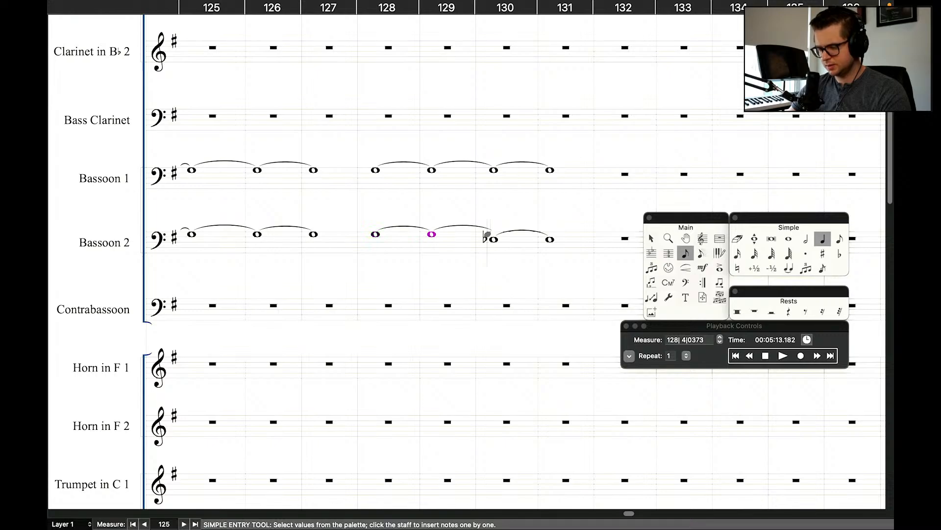
pyautogui.press('Right')
pyautogui.press('Up')
pyautogui.press('Up')
pyautogui.press('Right')
pyautogui.press('Up')
pyautogui.press('Up')
pyautogui.press('Left')
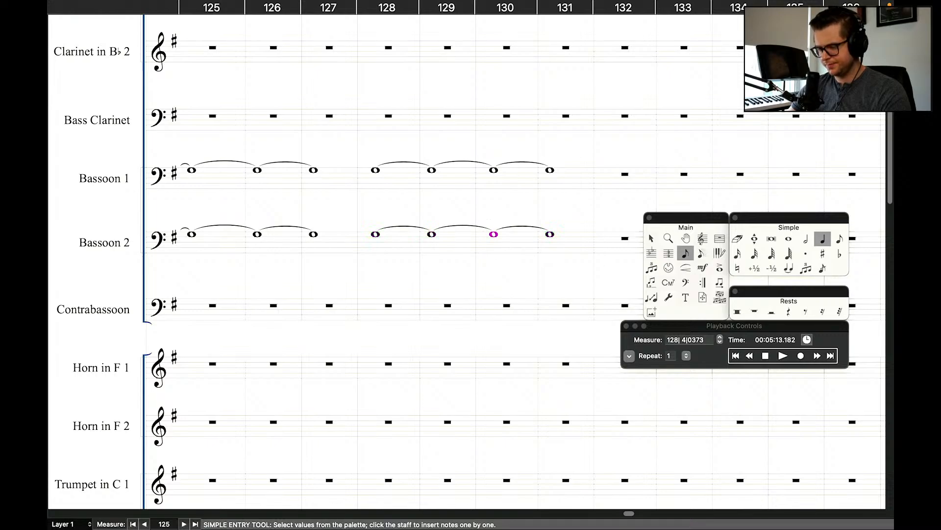
# Raise the Bassoon 1 whole notes in measures 128–131 to B-flat.
pyautogui.press('Left')
pyautogui.press('Left')
pyautogui.press('Left')
pyautogui.press('Right')
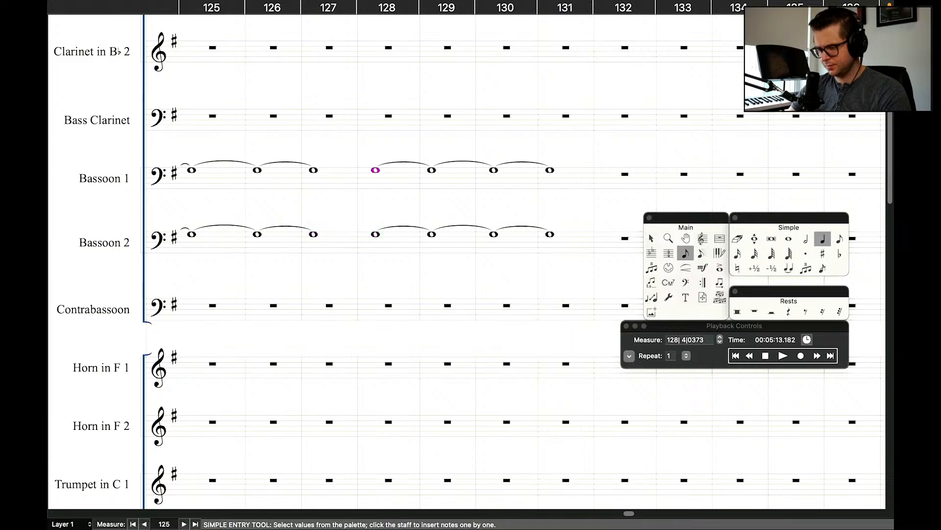
pyautogui.press('Up')
pyautogui.press('Up')
pyautogui.press('Up')
pyautogui.press('Up')
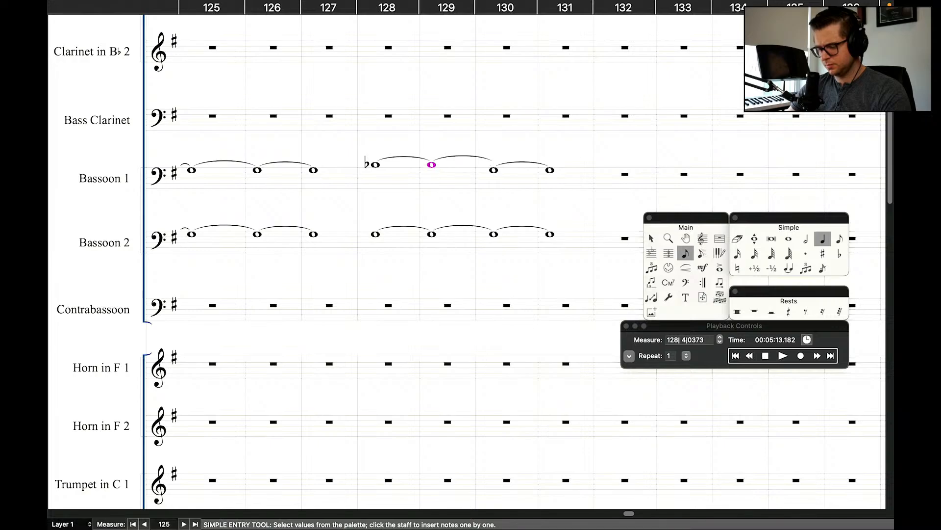
pyautogui.press('Right')
pyautogui.press('Right')
pyautogui.press('Up')
pyautogui.press('Up')
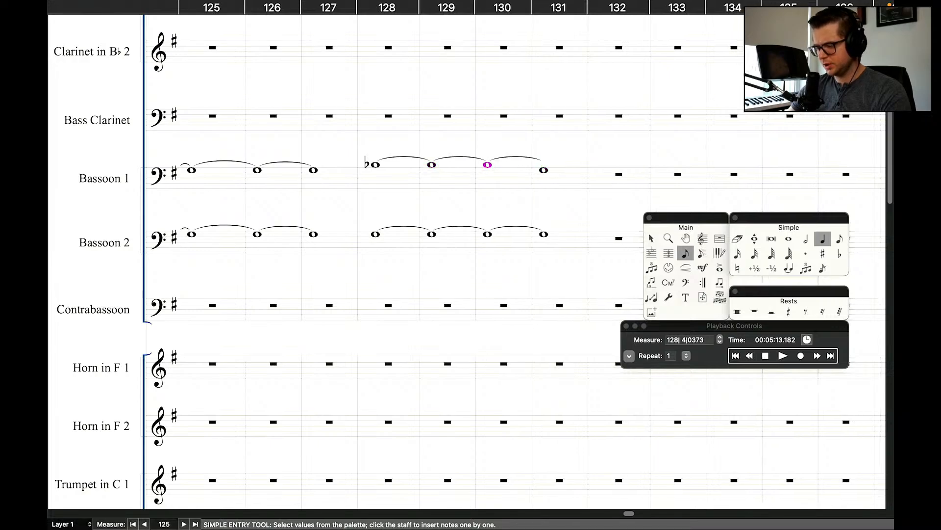
pyautogui.press('Up')
pyautogui.press('Up')
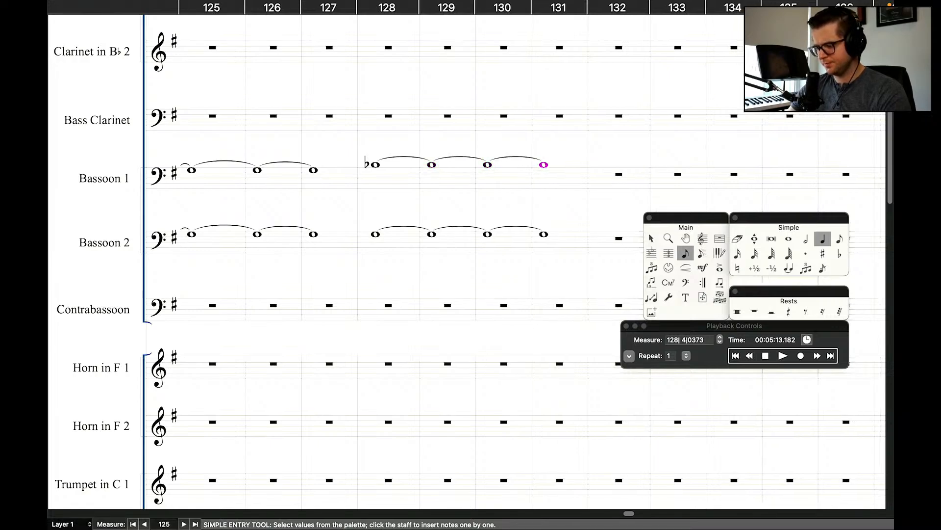
pyautogui.click(651, 239)
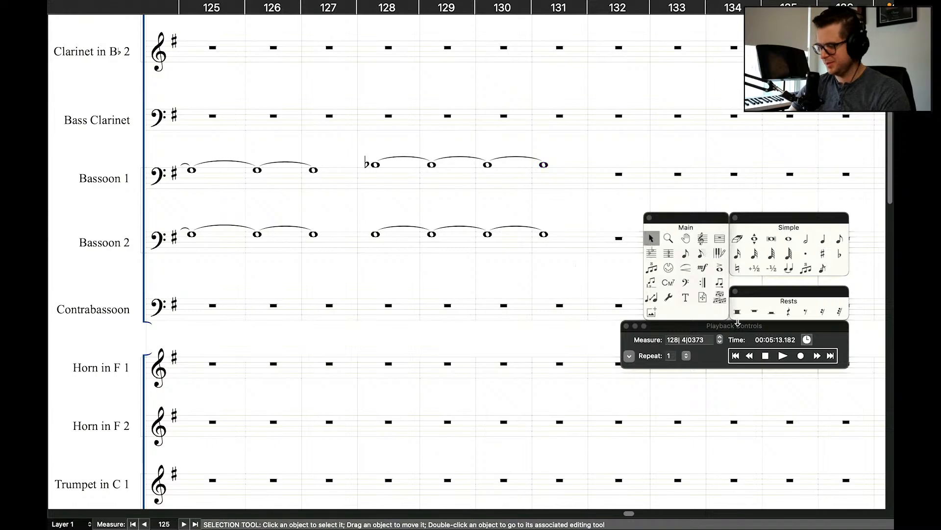
# Play back the score from measure 126 to hear the revised bassoon notes.
pyautogui.click(749, 357)
pyautogui.click(749, 357)
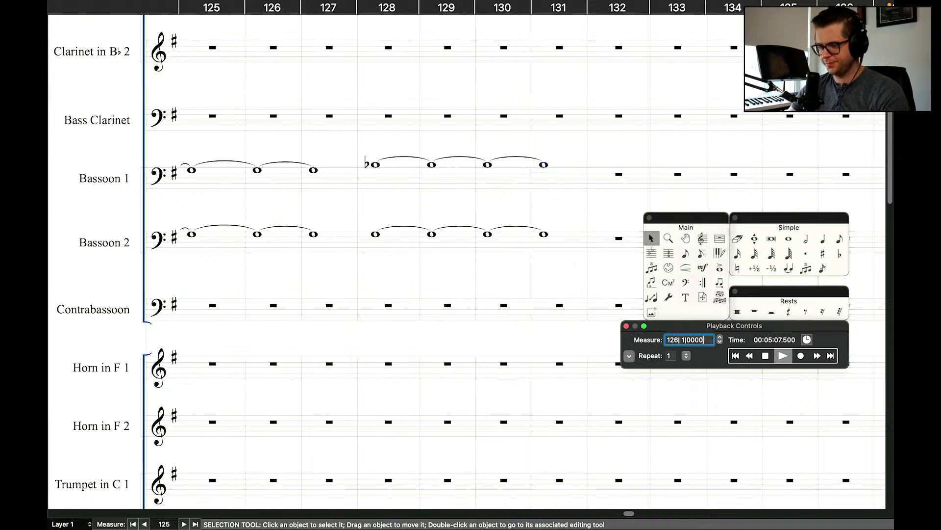
pyautogui.click(783, 355)
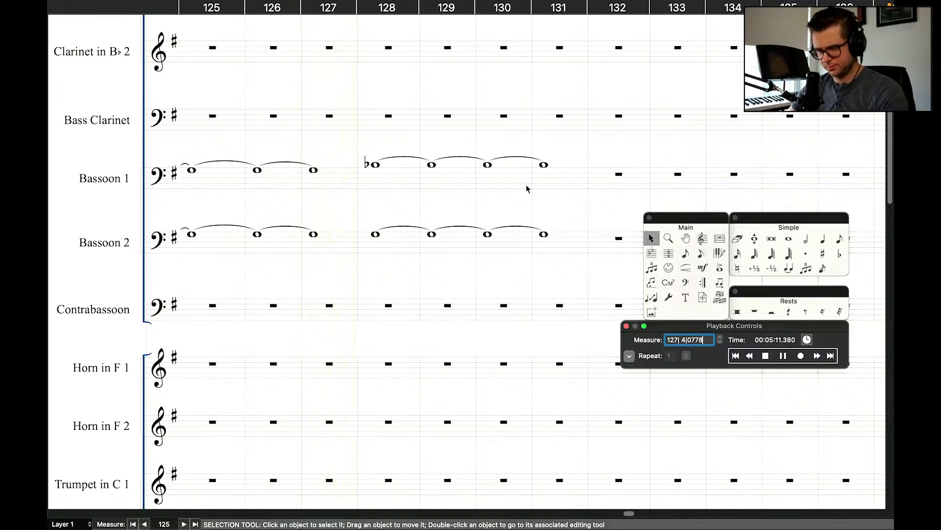
pyautogui.scroll(2, 561, 119)
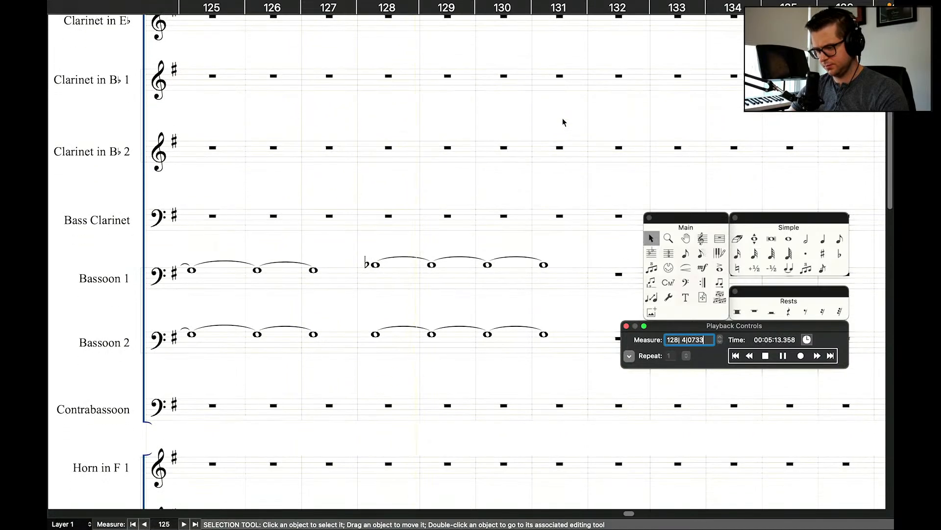
pyautogui.click(475, 248)
# Enter E-flat whole notes in measures 128 and 129 of the Tuba staff.
pyautogui.scroll(-15, 474, 249)
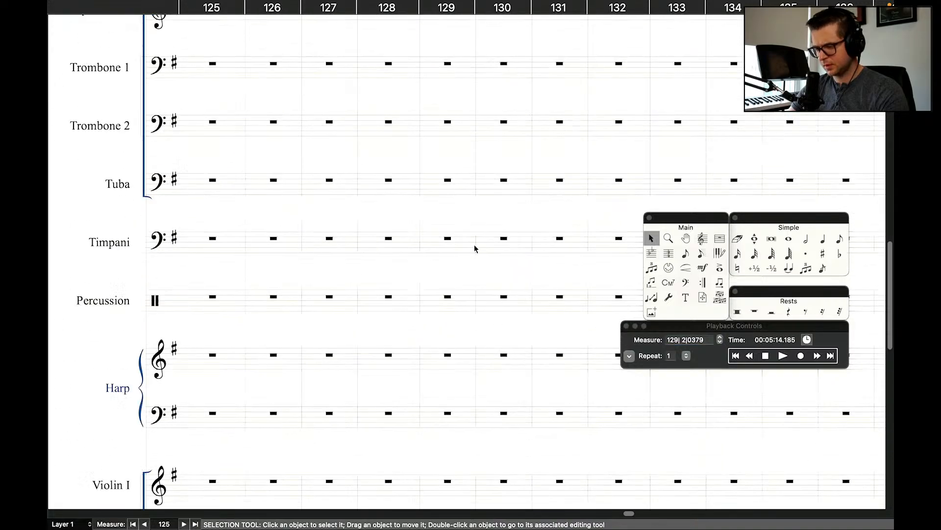
pyautogui.scroll(1, 474, 249)
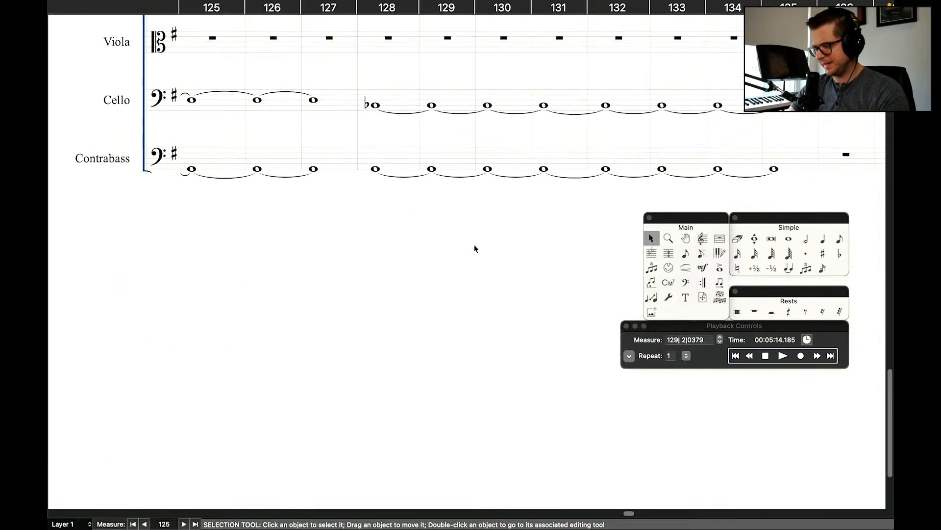
pyautogui.scroll(10, 475, 249)
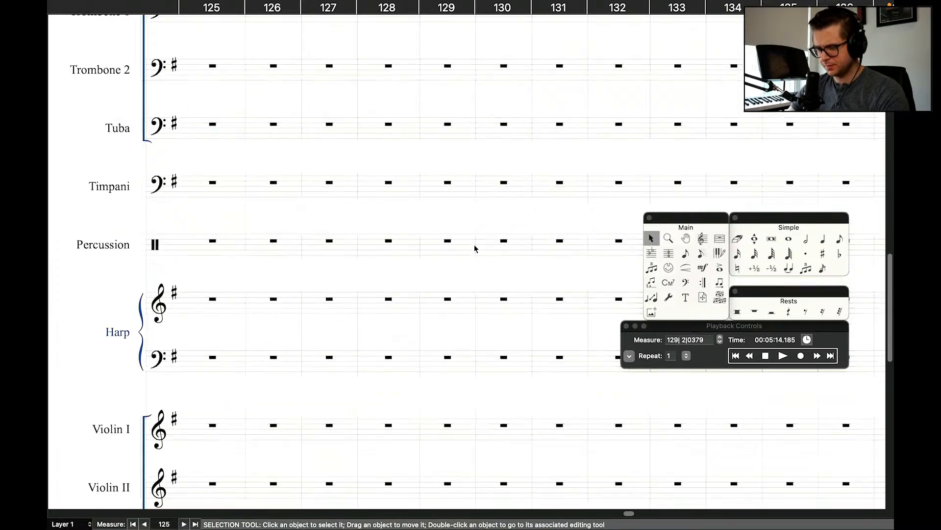
pyautogui.scroll(-1, 475, 249)
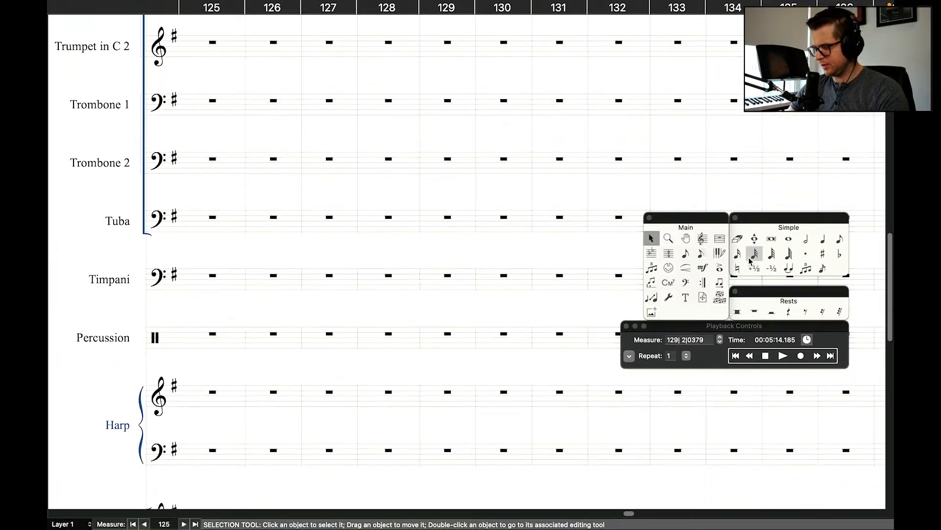
pyautogui.click(789, 238)
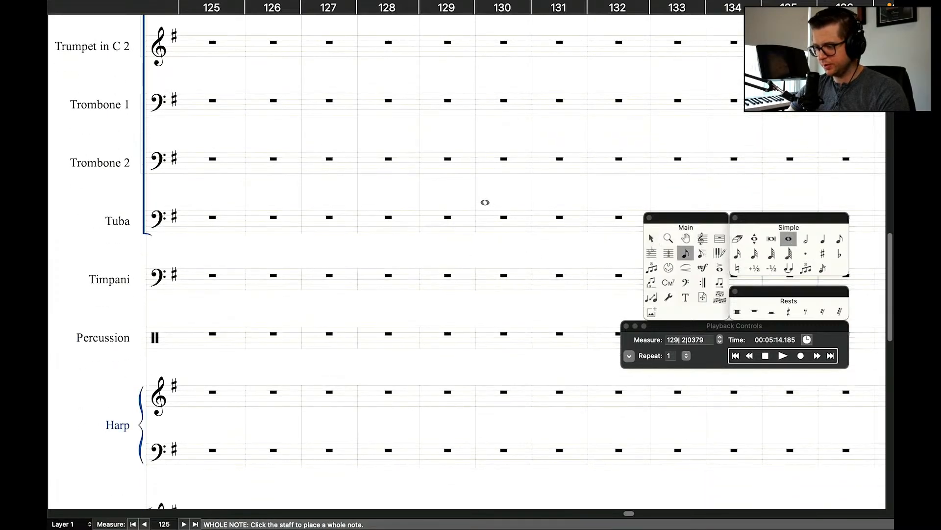
pyautogui.click(376, 217)
pyautogui.press('-')
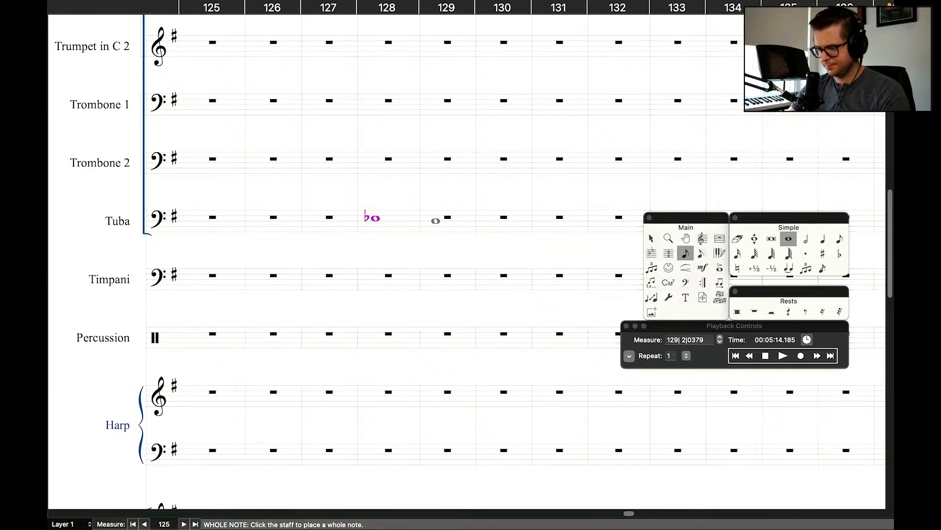
pyautogui.click(434, 217)
pyautogui.press('-')
# Tie the tuba's whole note in measure 128 to the one in measure 129.
pyautogui.press('Left')
pyautogui.press('Left')
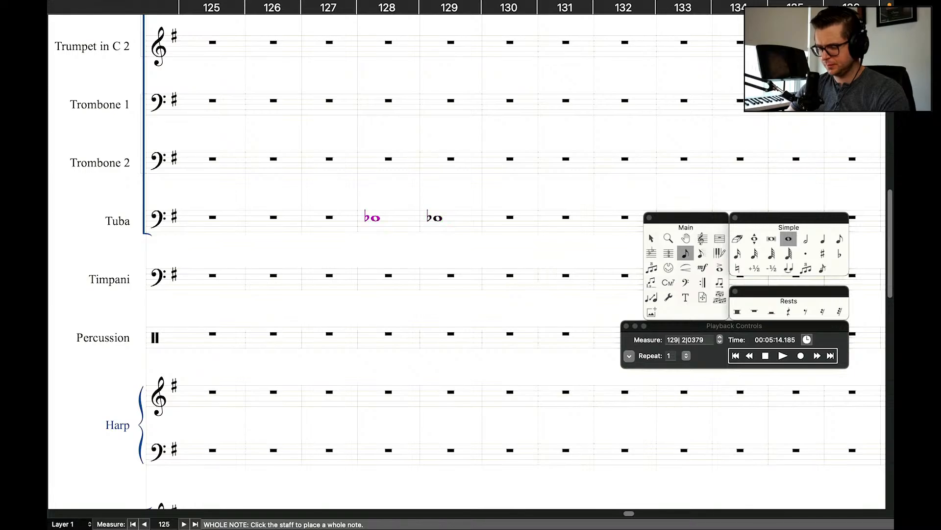
pyautogui.press('t')
pyautogui.press('Right')
pyautogui.press('Right')
pyautogui.press('t')
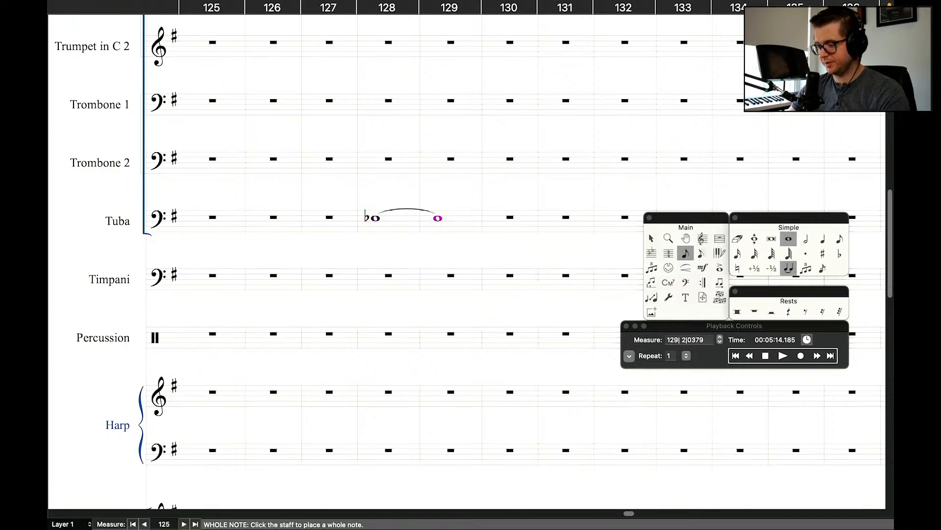
pyautogui.scroll(10, 446, 212)
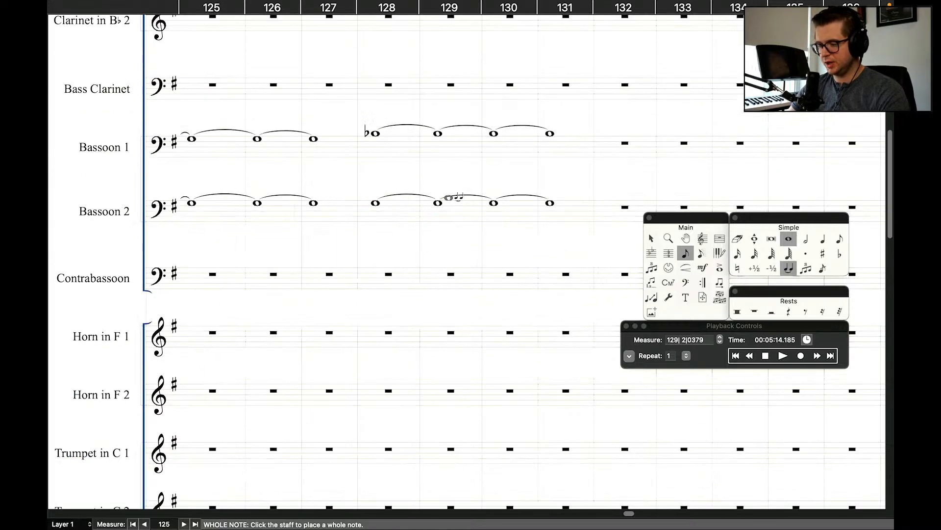
pyautogui.press('Escape')
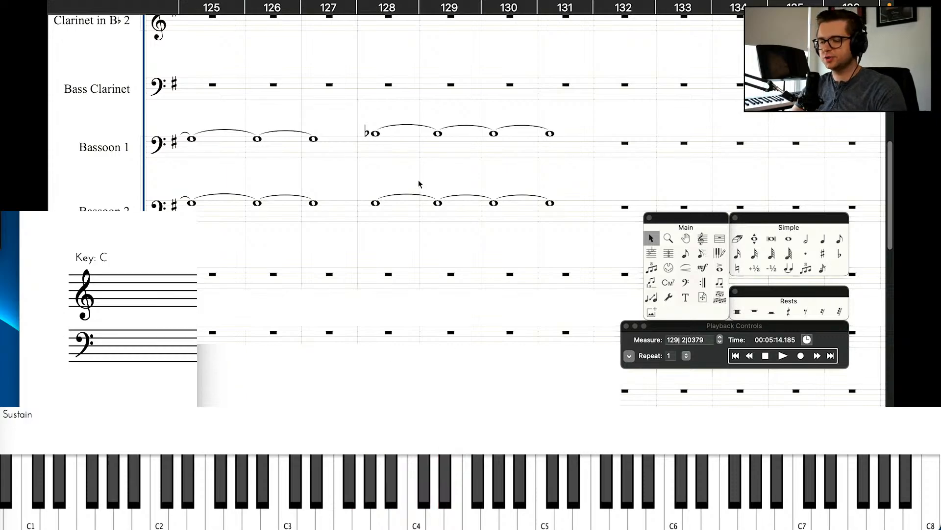
# Copy the tuba's tied notes of measures 128–129 into measures 130–131 and tie measure 129 into measure 130.
pyautogui.scroll(-5, 419, 184)
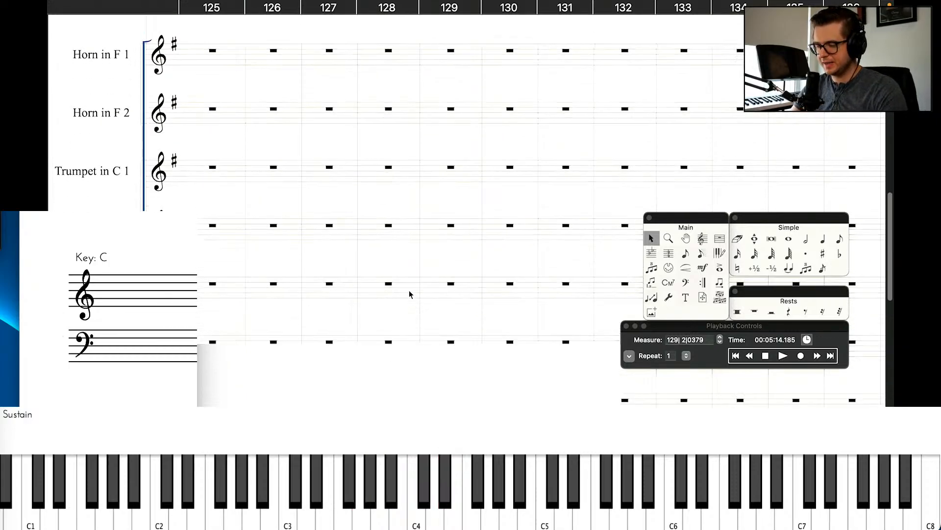
pyautogui.scroll(-3, 410, 294)
pyautogui.moveTo(405, 264); pyautogui.dragTo(463, 262)
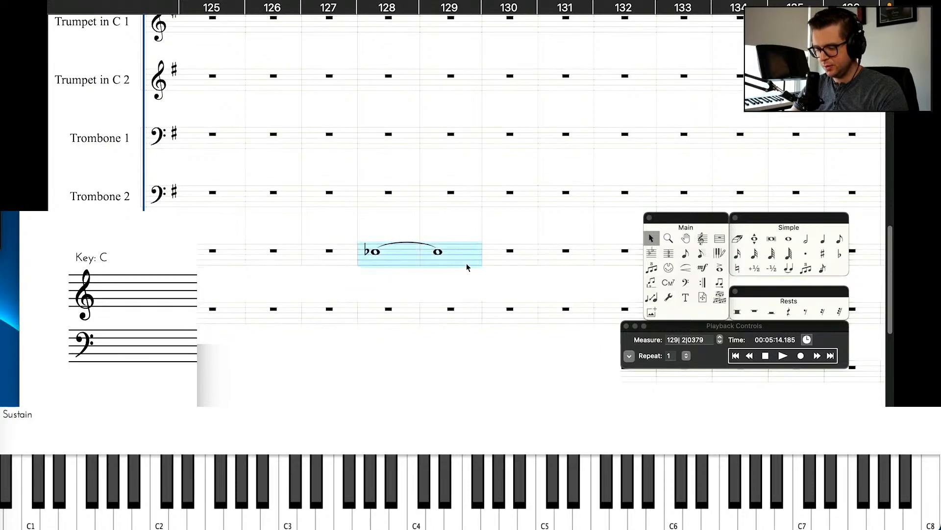
pyautogui.keyDown('alt'); pyautogui.click(496, 255); pyautogui.keyUp('alt')
pyautogui.click(441, 230)
pyautogui.doubleClick(436, 253)
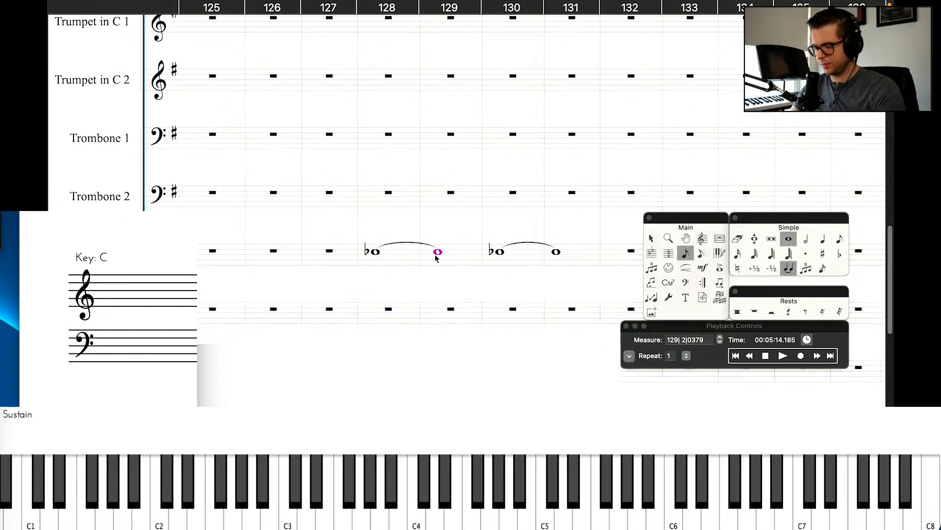
pyautogui.press('t')
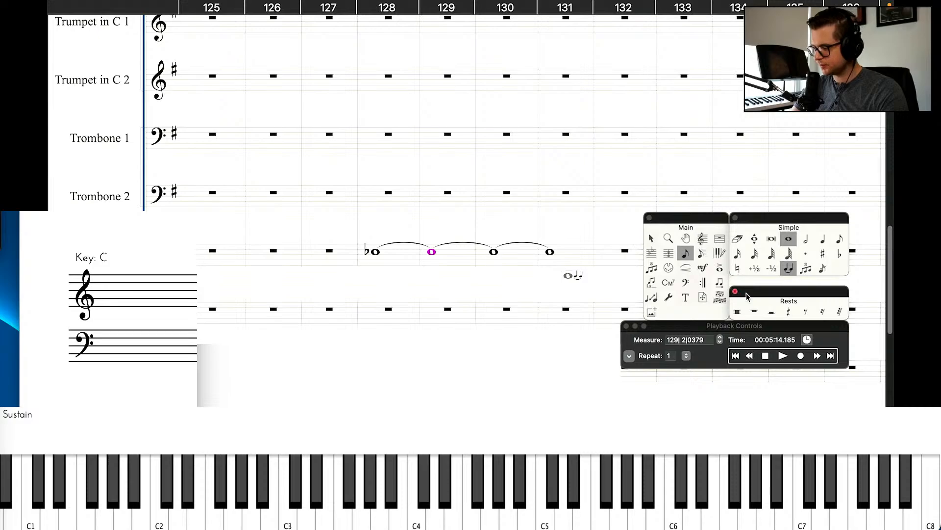
# Play back the score from measure 126 to hear the harmony with the added tuba notes.
pyautogui.click(749, 356)
pyautogui.click(749, 355)
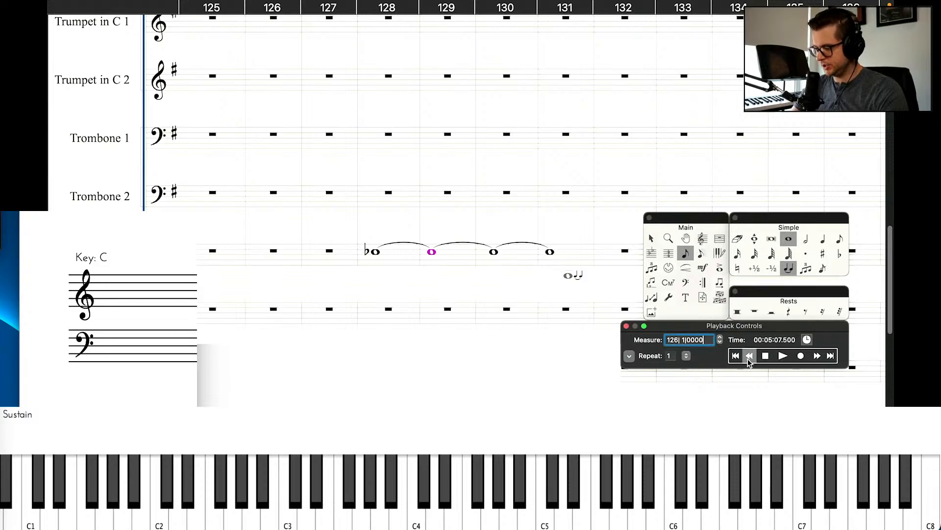
pyautogui.scroll(-10, 458, 284)
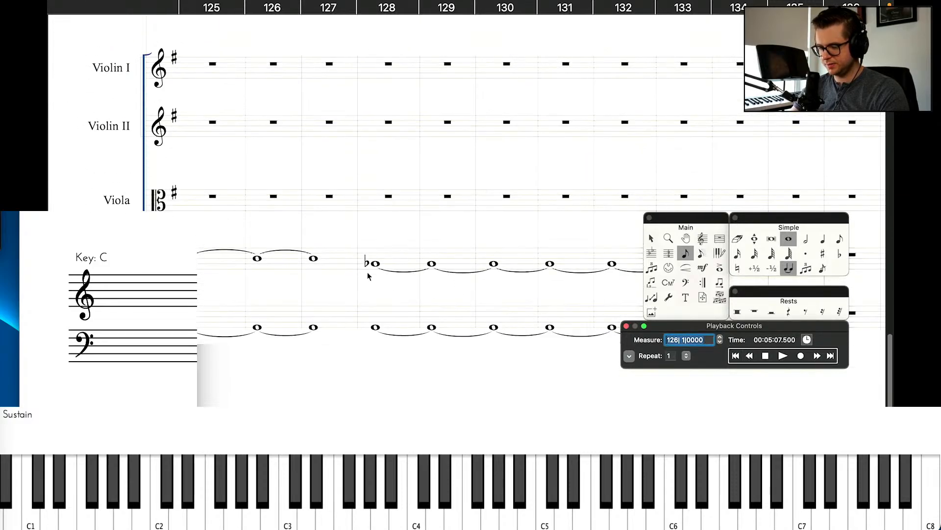
pyautogui.click(652, 240)
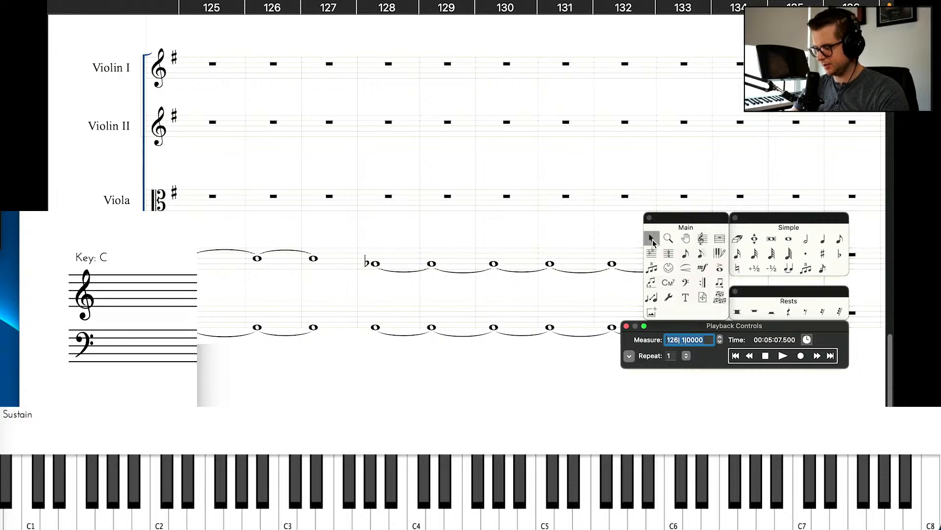
pyautogui.scroll(8, 470, 206)
pyautogui.press('space')
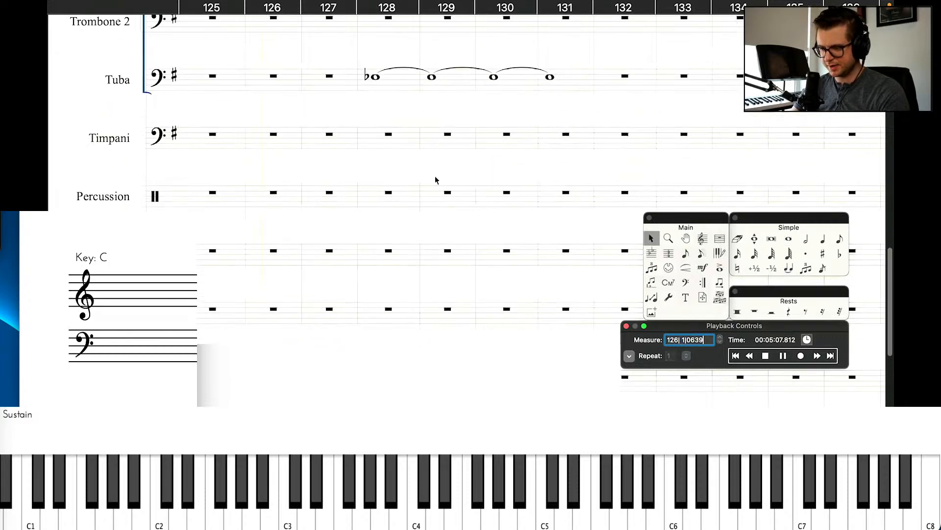
# Compare the bassoon and tuba parts in measures 128–131 during playback and stop it in measure 129.
pyautogui.scroll(4, 436, 180)
pyautogui.scroll(8, 436, 180)
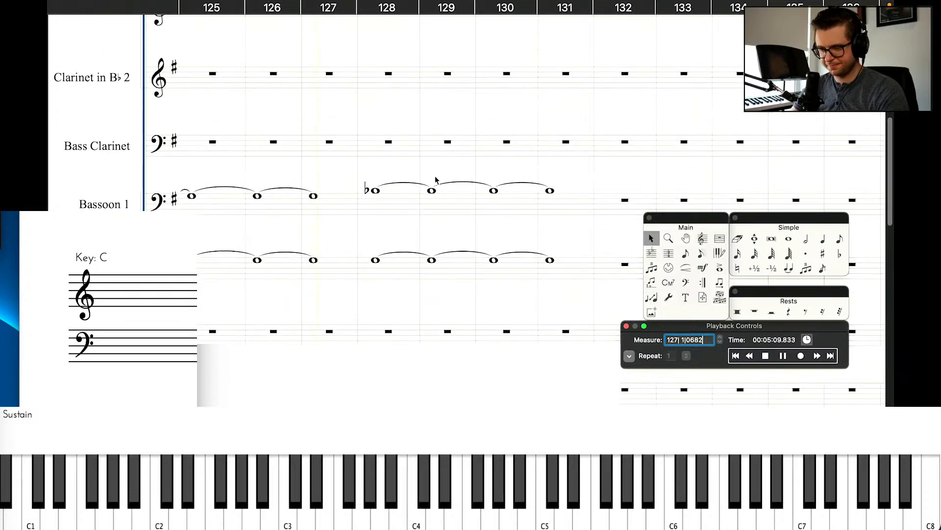
pyautogui.scroll(-5, 435, 181)
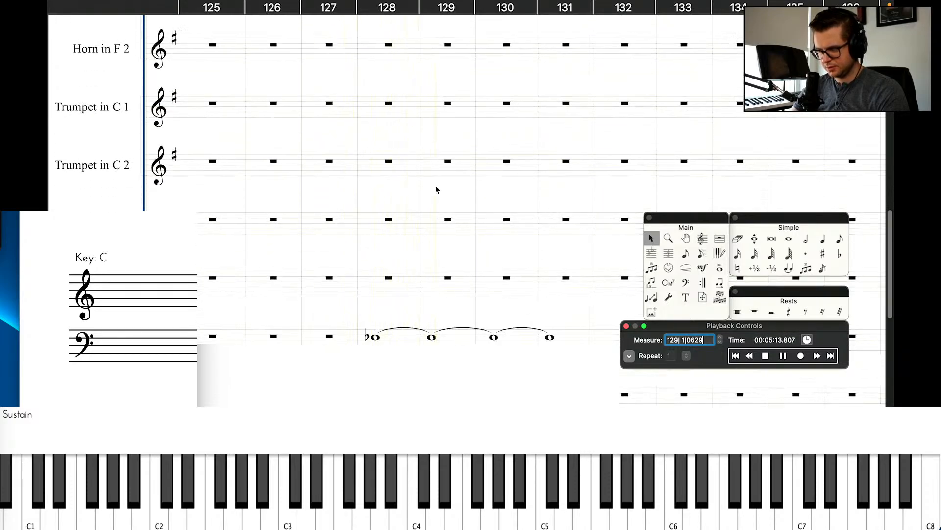
pyautogui.click(436, 190)
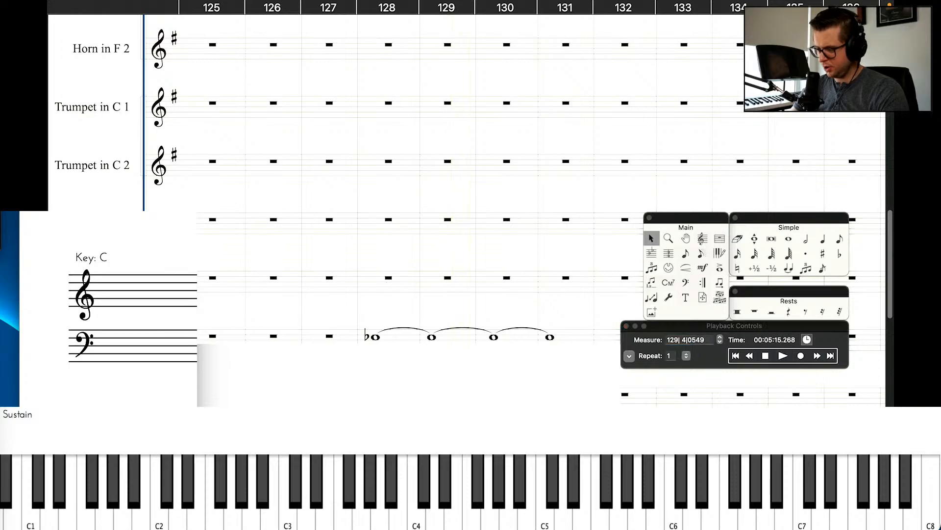
# Transpose the tuba's tied whole notes in measures 128–131 down an octave.
pyautogui.click(391, 342)
pyautogui.keyDown('shift'); pyautogui.click(564, 339); pyautogui.keyUp('shift')
pyautogui.press('BackSpace')
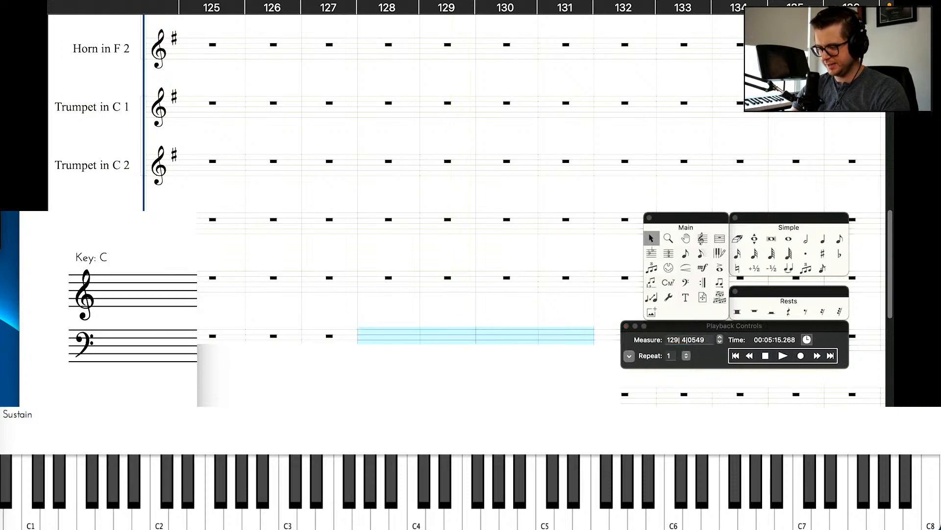
# Play back the score from measure 128 to hear the lowered tuba notes.
pyautogui.click(750, 356)
pyautogui.click(750, 357)
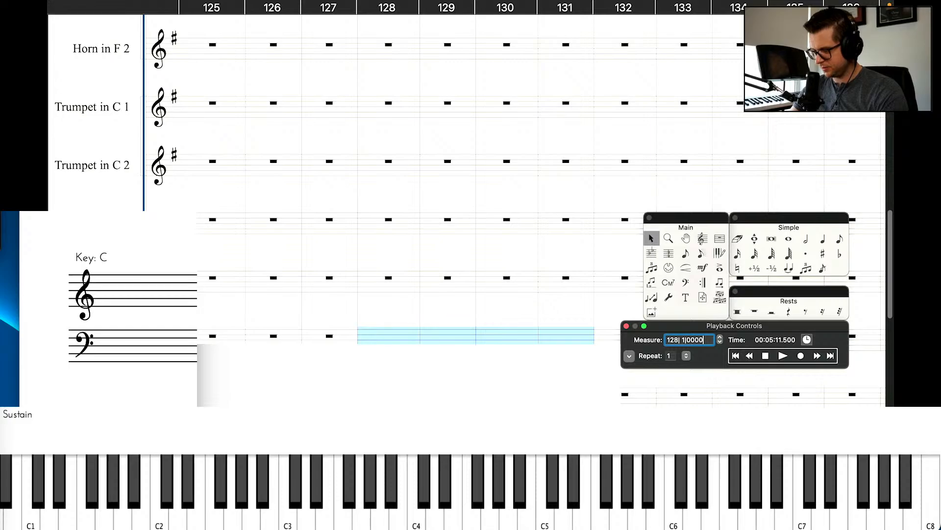
pyautogui.click(783, 355)
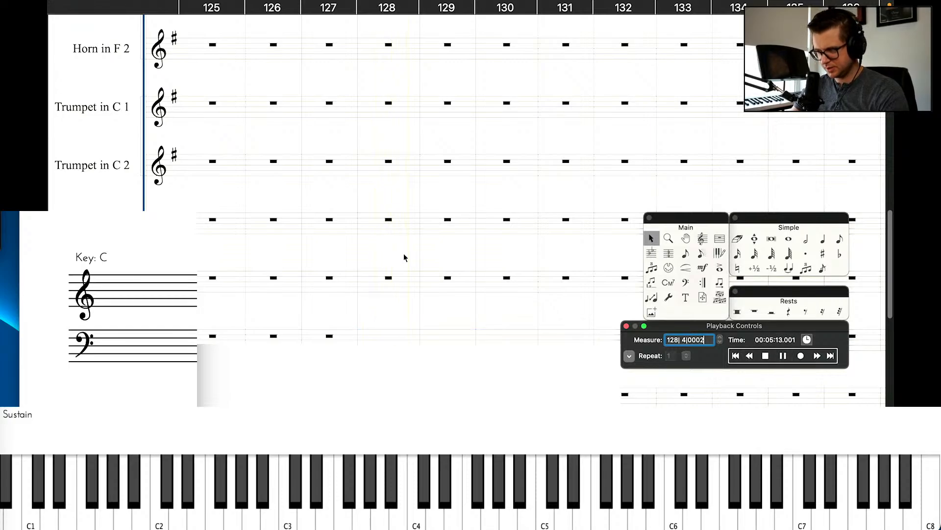
pyautogui.press('space')
# Transpose the contrabass notes in measures 128–135 up one octave from their original pitch.
pyautogui.scroll(-10, 404, 258)
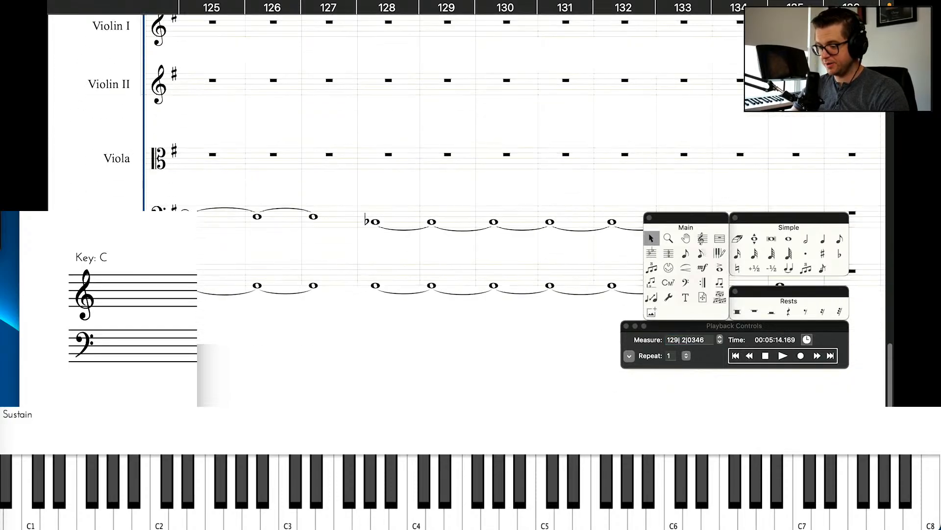
pyautogui.click(410, 234)
pyautogui.hscroll(5, 410, 234)
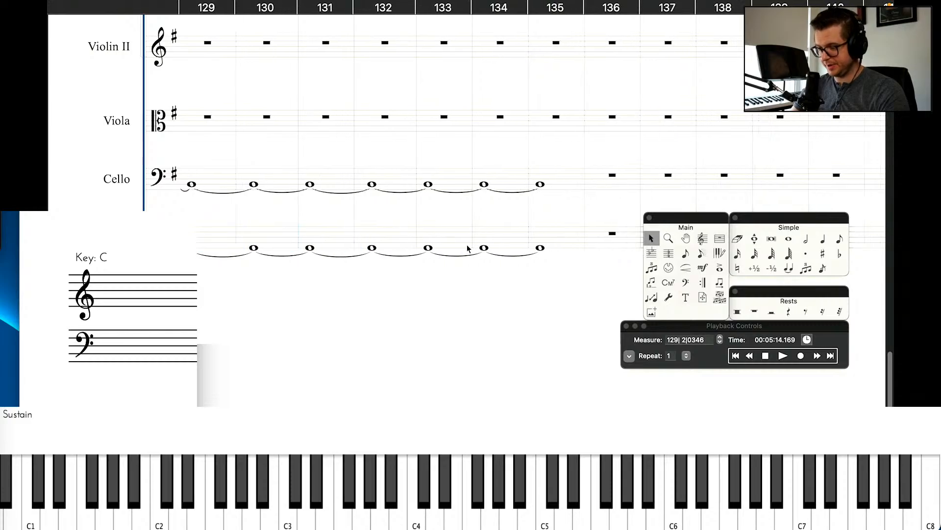
pyautogui.keyDown('shift'); pyautogui.click(544, 237); pyautogui.keyUp('shift')
pyautogui.press('8')
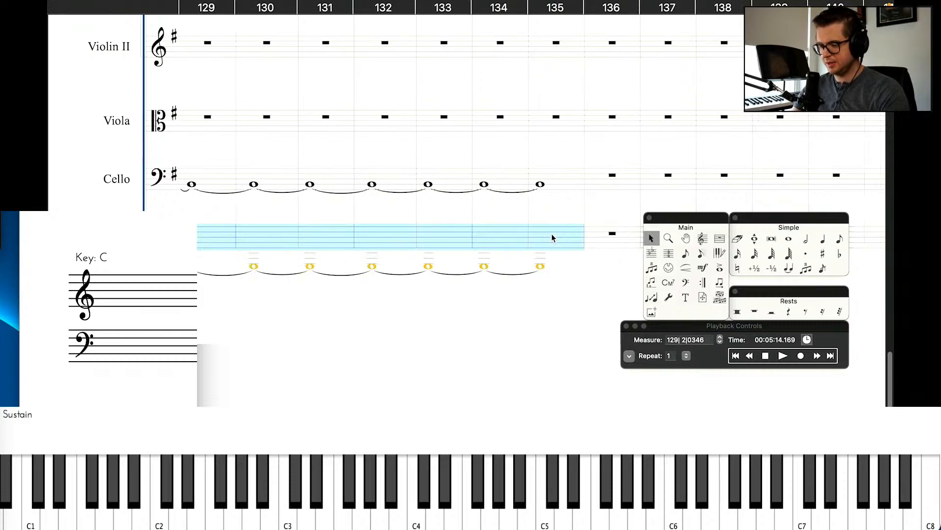
pyautogui.press('9')
pyautogui.press('9')
# Transpose the cello's tied whole notes in measures 128–135 up an octave.
pyautogui.hscroll(-6, 461, 189)
pyautogui.hscroll(4, 461, 189)
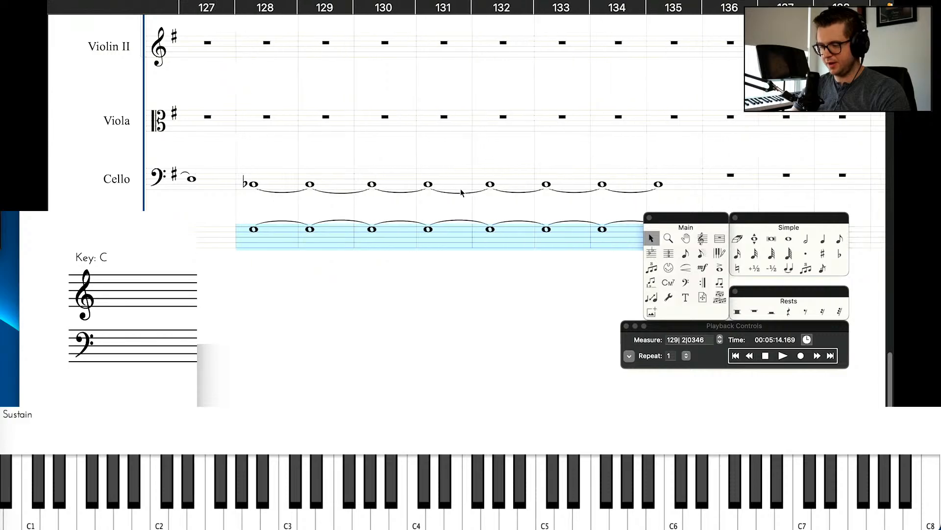
pyautogui.click(270, 183)
pyautogui.keyDown('shift'); pyautogui.click(670, 185); pyautogui.keyUp('shift')
pyautogui.press('9')
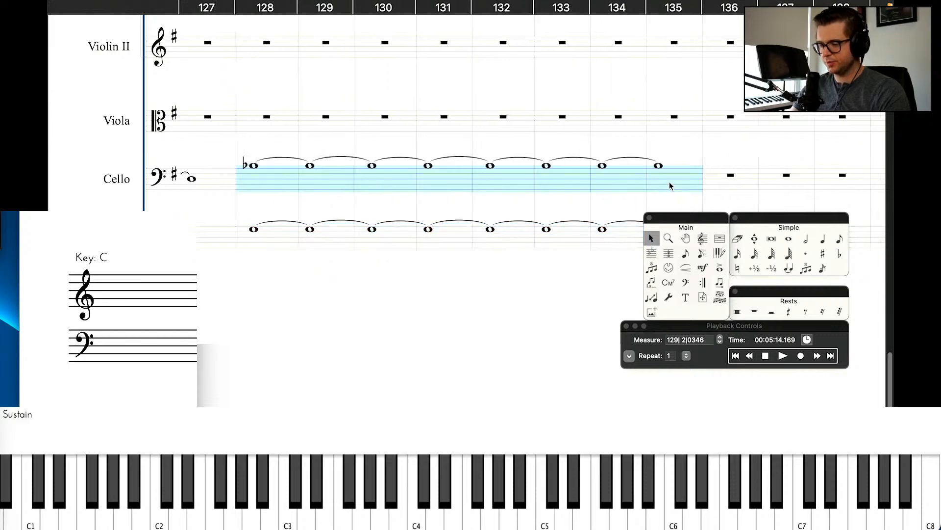
# Check the bassoon and tuba staves and play the passage through measure 131 to hear the revoiced low harmony.
pyautogui.scroll(10, 586, 158)
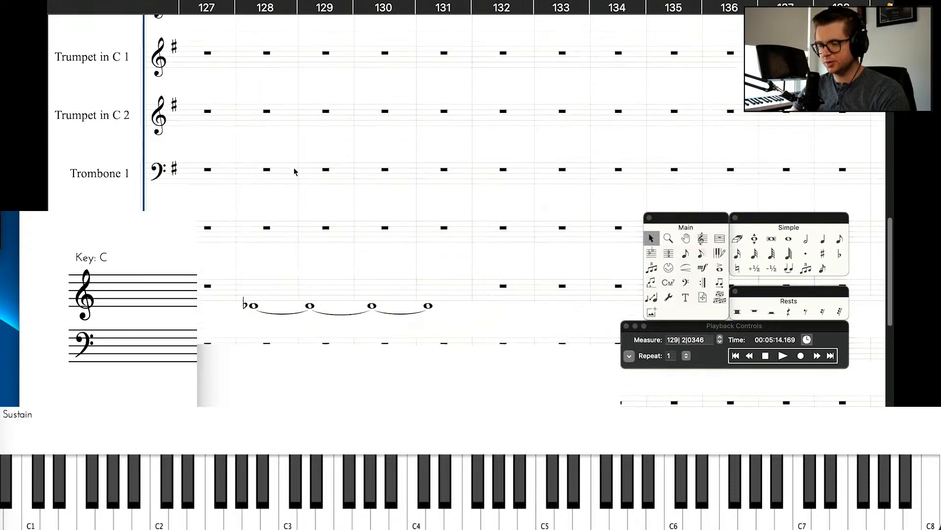
pyautogui.scroll(1, 295, 171)
pyautogui.scroll(5, 302, 230)
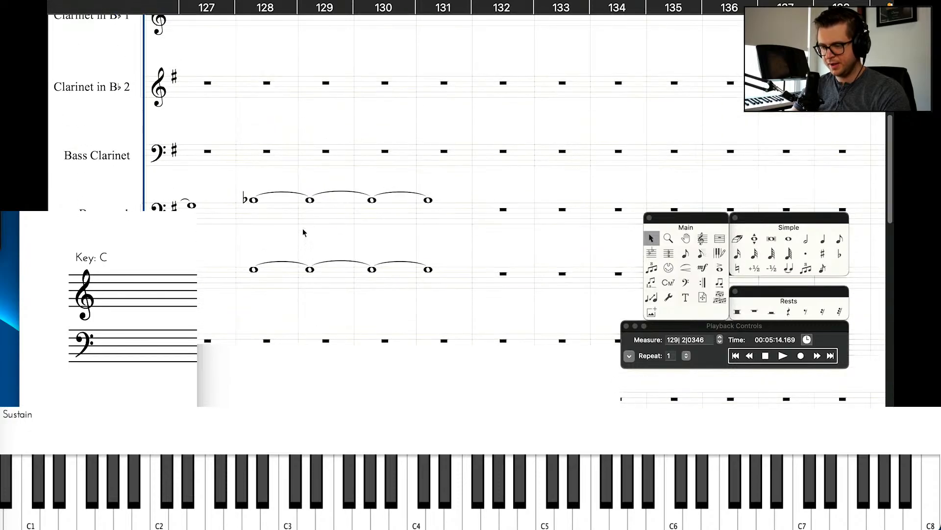
pyautogui.scroll(-6, 303, 233)
pyautogui.click(750, 357)
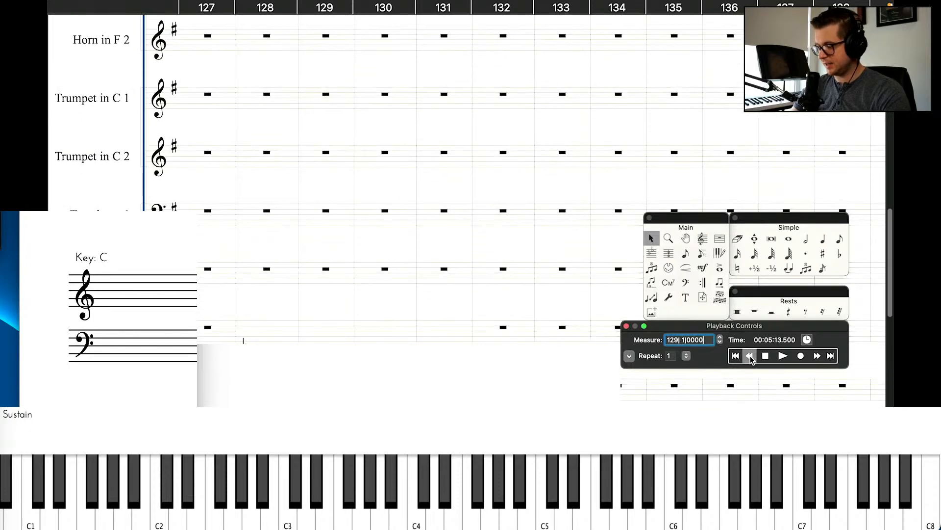
pyautogui.click(750, 356)
pyautogui.click(750, 356)
pyautogui.click(783, 356)
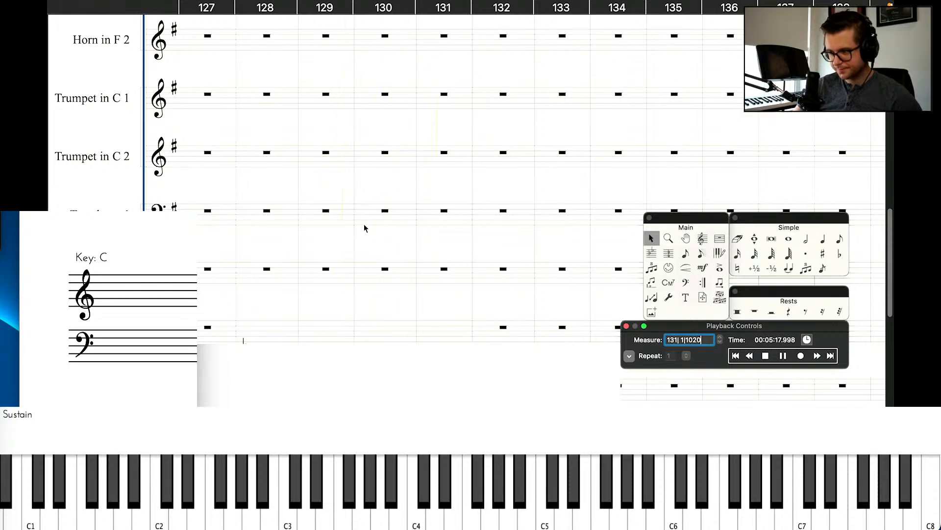
pyautogui.press('space')
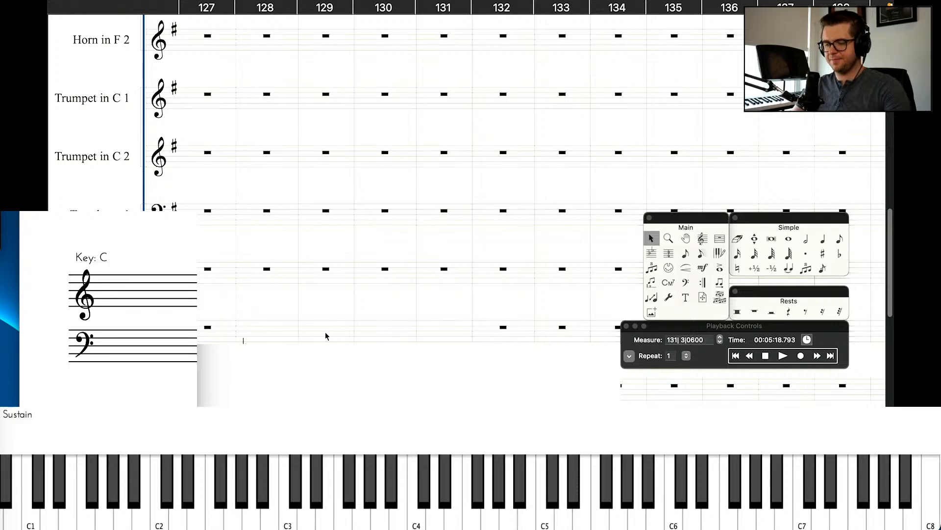
# Raise the tuba's whole notes in measures 130 and 131 one staff step to F-sharp.
pyautogui.doubleClick(363, 342)
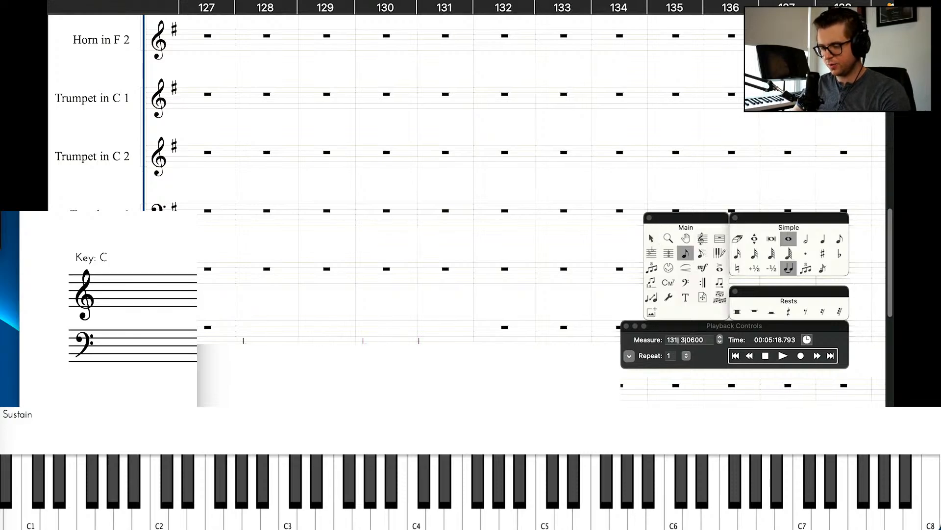
pyautogui.press('Up')
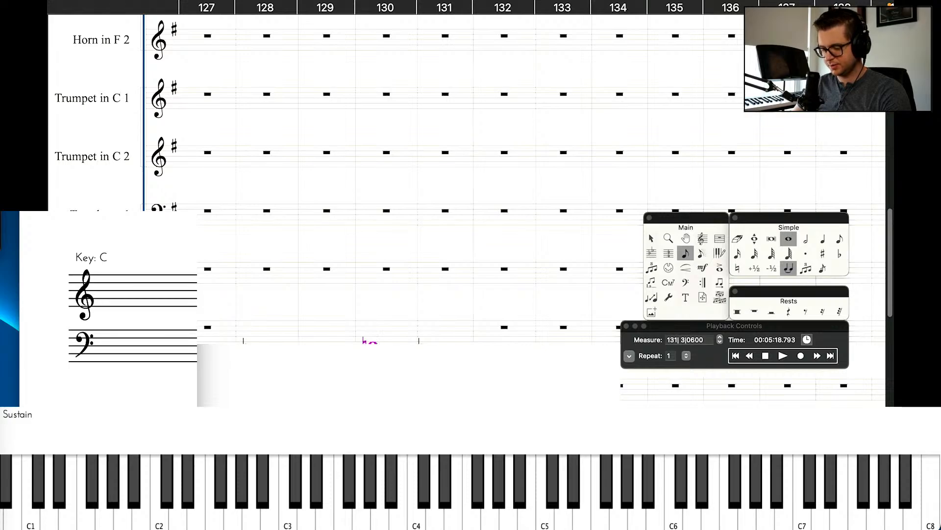
pyautogui.press('Return')
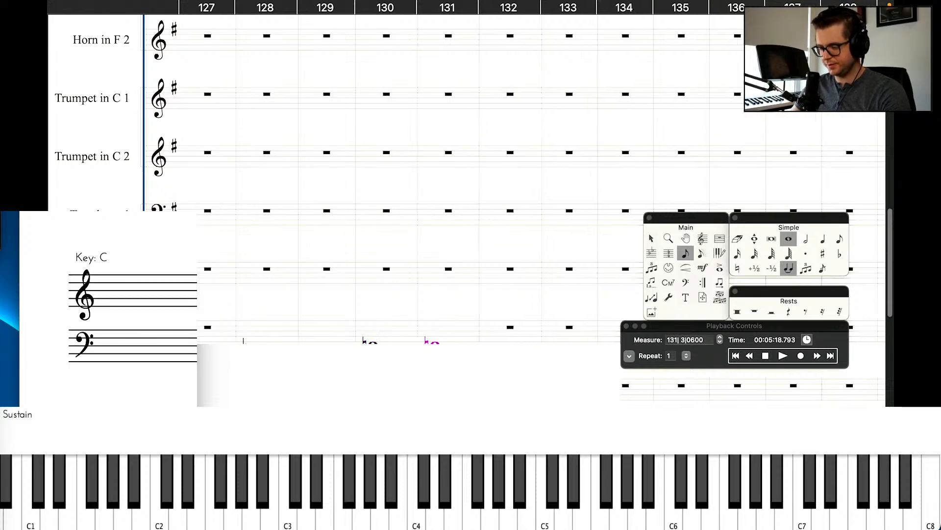
pyautogui.press('+')
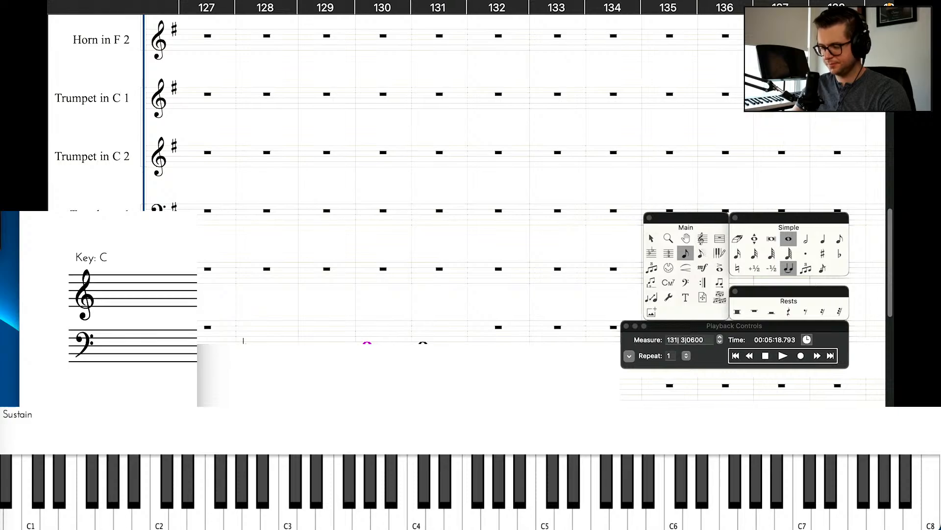
pyautogui.click(651, 239)
# Remove the tie from measure 129 into measure 130 in the Bassoon 2 staff.
pyautogui.scroll(10, 451, 330)
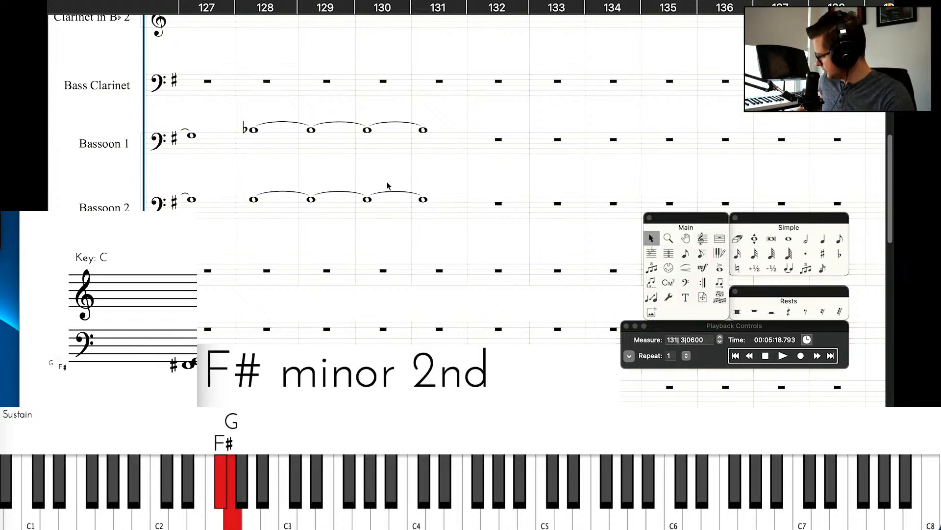
pyautogui.click(311, 200)
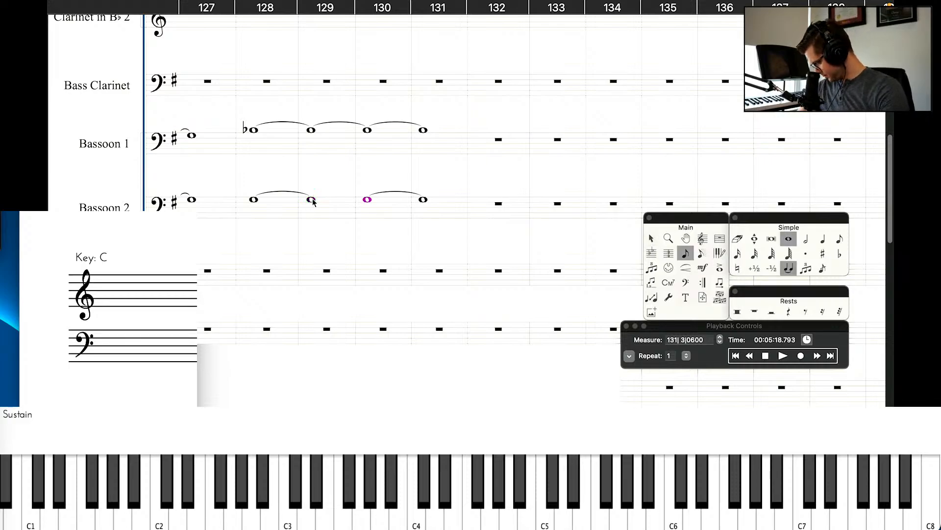
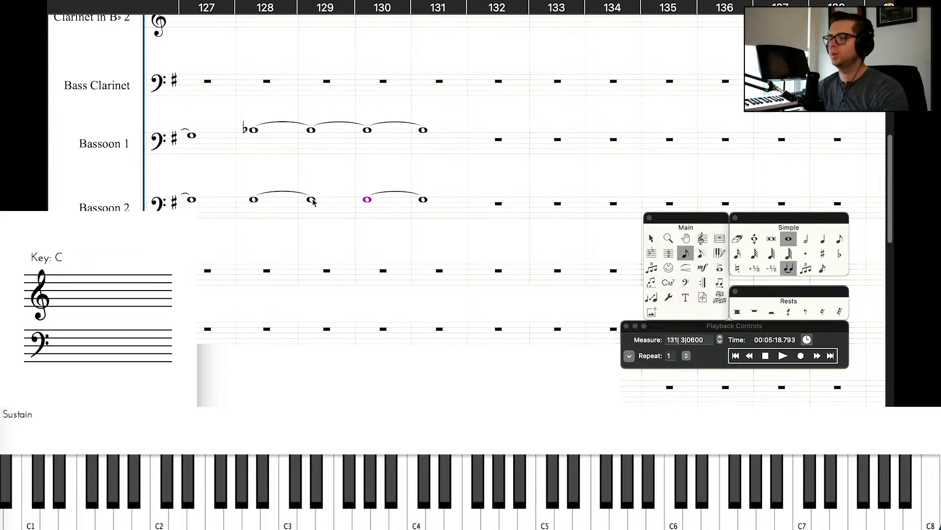
pyautogui.click(651, 238)
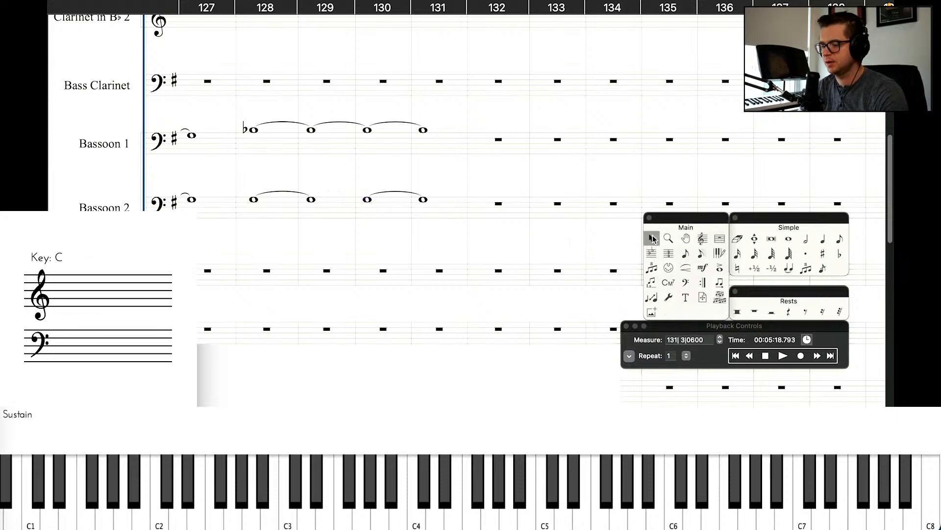
# Play back the passage into measure 130 and compare the bassoon and tuba notes in measures 128–131.
pyautogui.scroll(2, 435, 282)
pyautogui.click(751, 357)
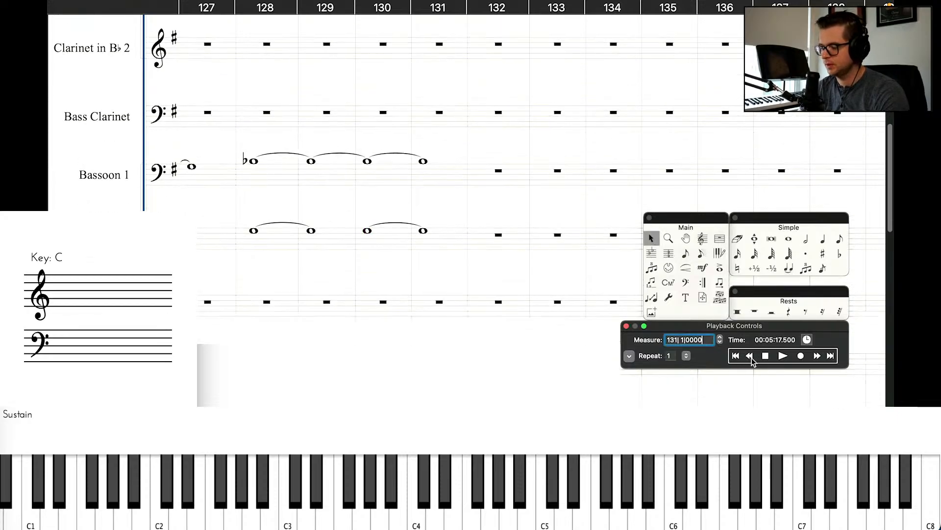
pyautogui.click(783, 356)
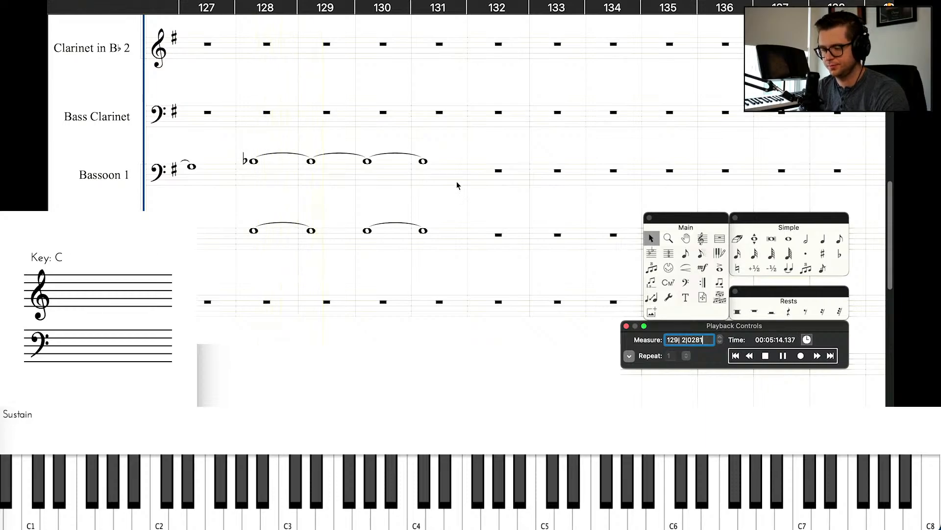
pyautogui.scroll(-10, 455, 227)
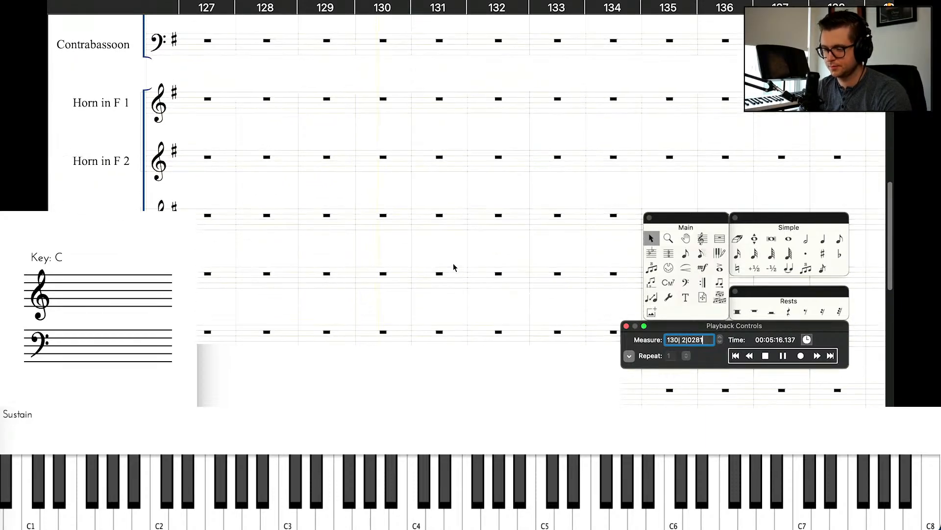
pyautogui.scroll(9, 453, 264)
pyautogui.click(367, 179)
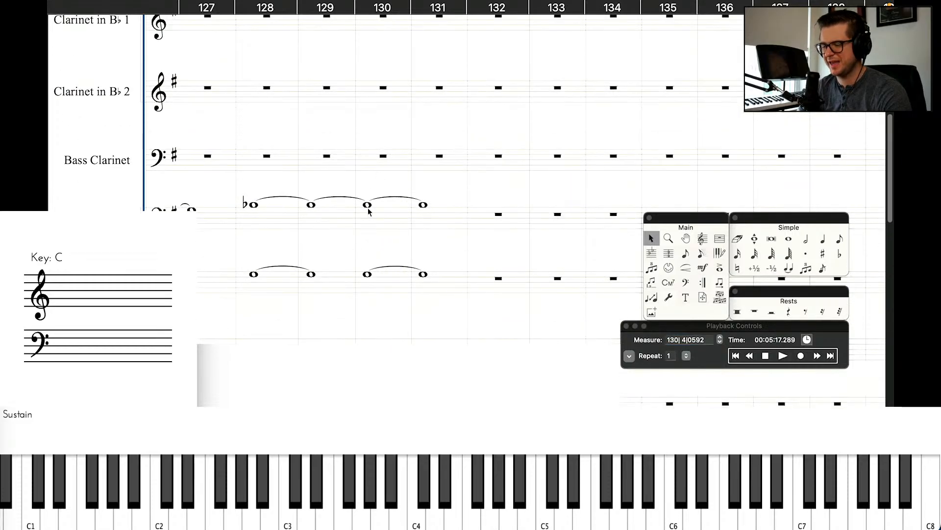
pyautogui.scroll(4, 367, 206)
pyautogui.scroll(-10, 368, 209)
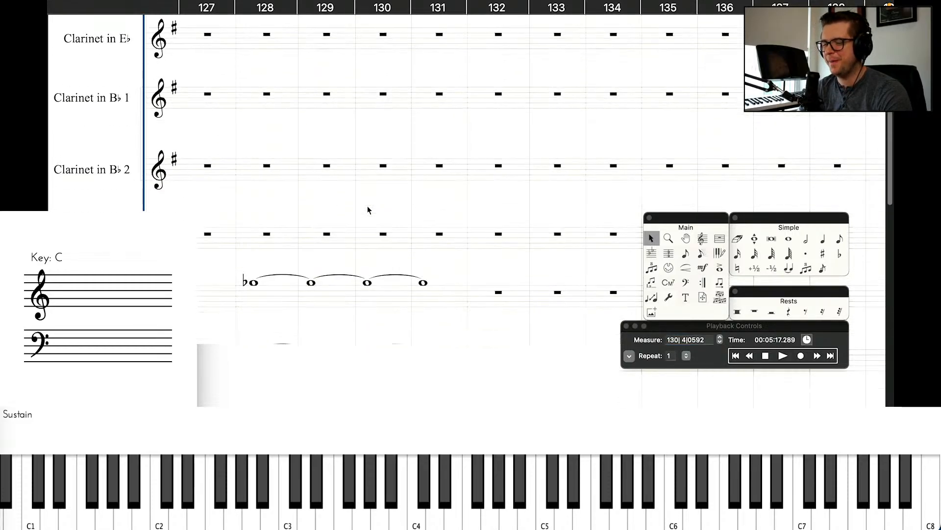
pyautogui.scroll(-2, 369, 210)
pyautogui.scroll(-2, 367, 207)
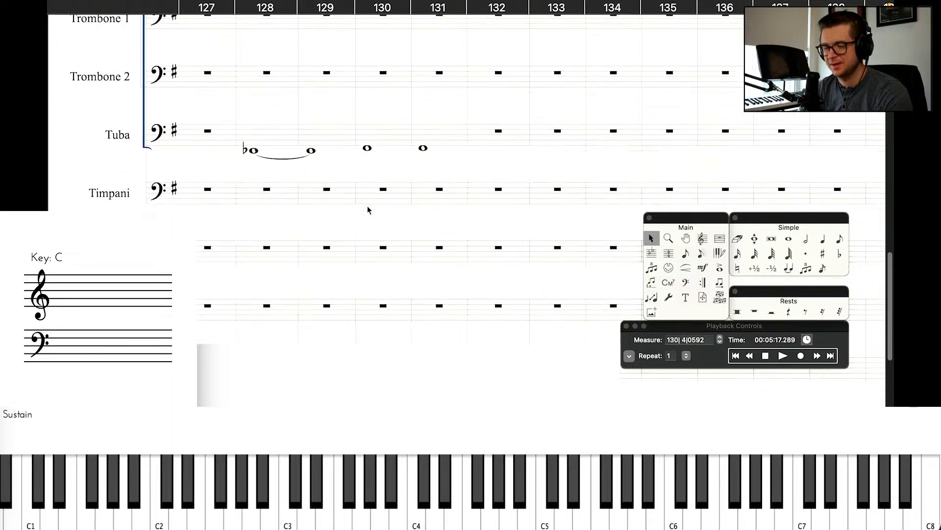
pyautogui.scroll(8, 368, 206)
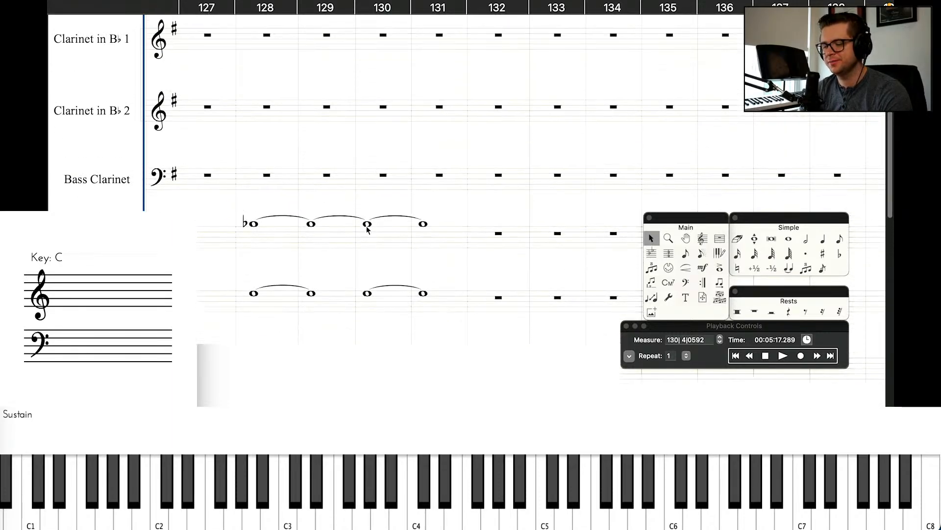
pyautogui.doubleClick(367, 224)
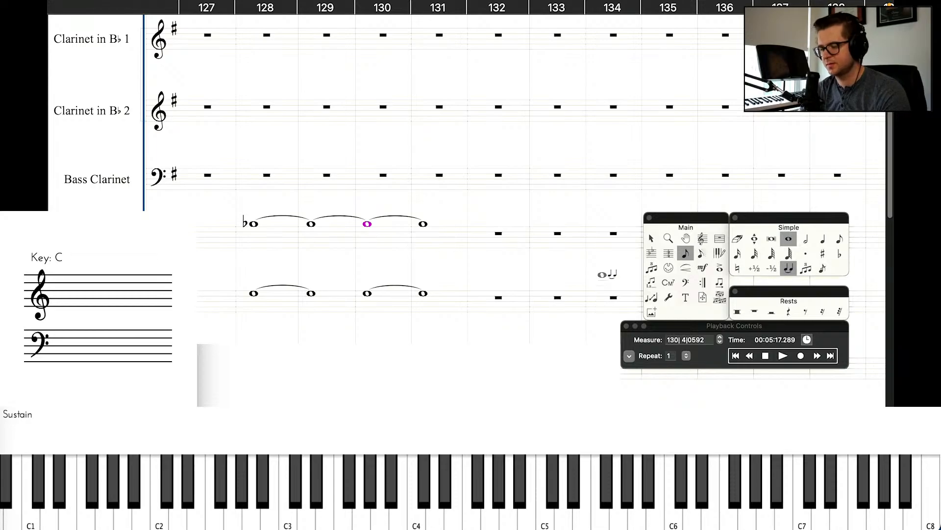
pyautogui.click(652, 240)
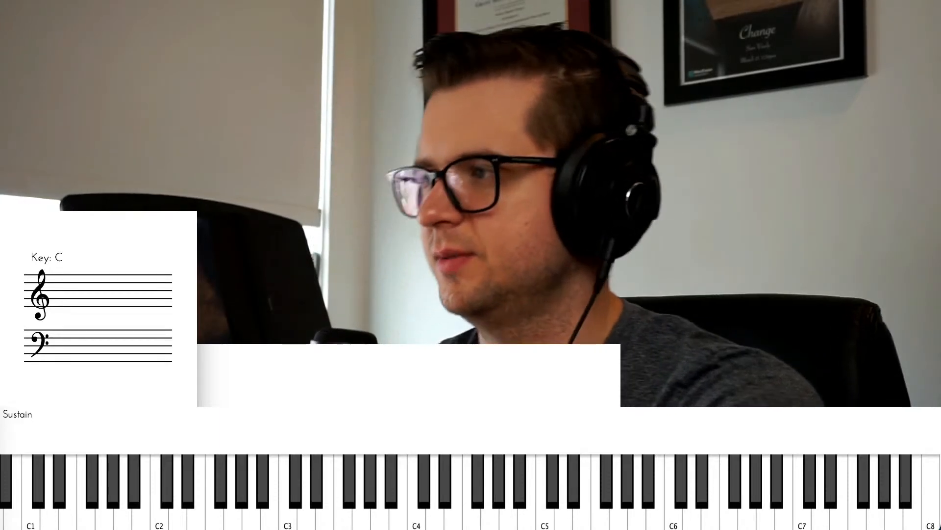
pyautogui.moveTo(596, 527)
pyautogui.click(804, 523)
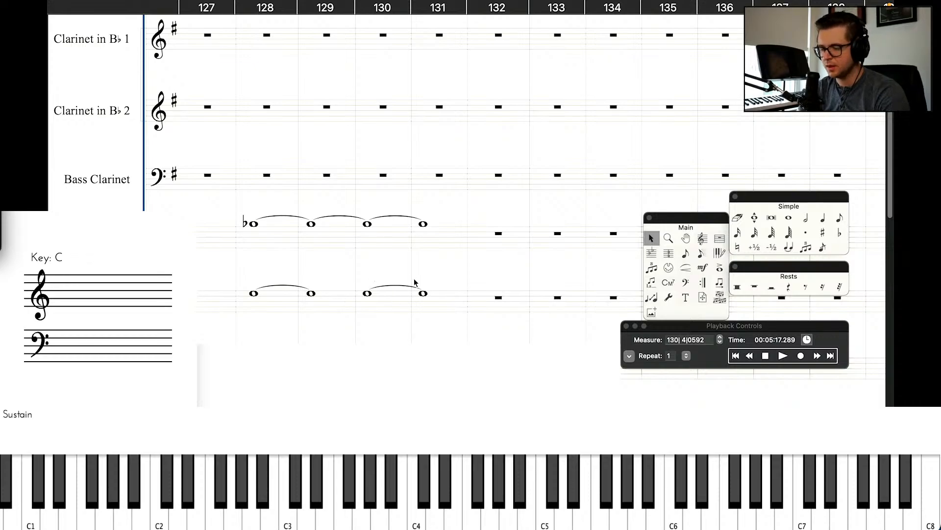
pyautogui.scroll(-15, 414, 282)
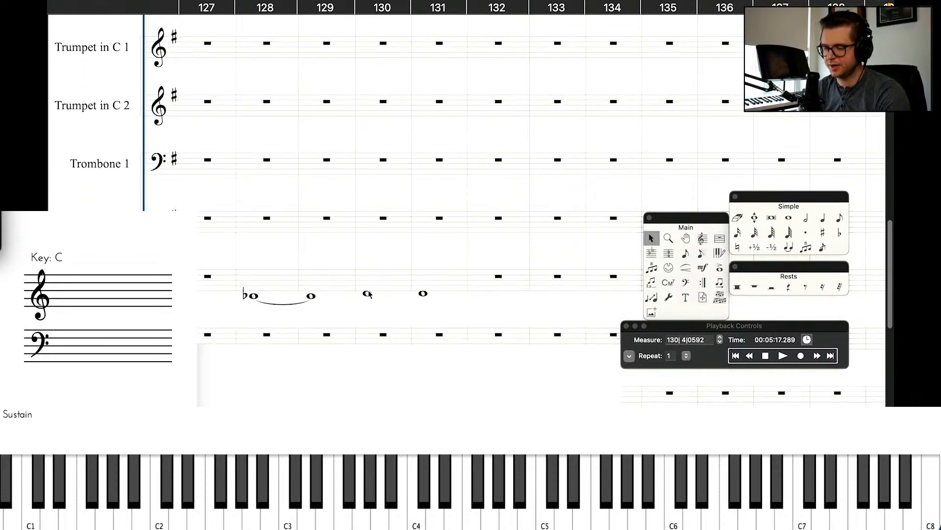
# Remove Bassoon 1's tie from measure 129 into 130 and lower its whole notes in measures 130 and 131 one staff step to A.
pyautogui.scroll(8, 369, 294)
pyautogui.click(377, 104)
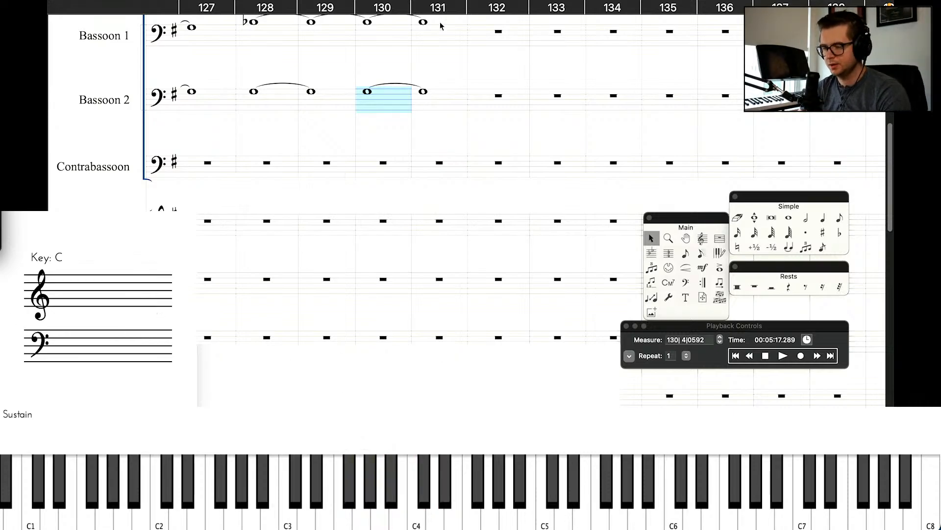
pyautogui.scroll(4, 391, 148)
pyautogui.click(376, 303)
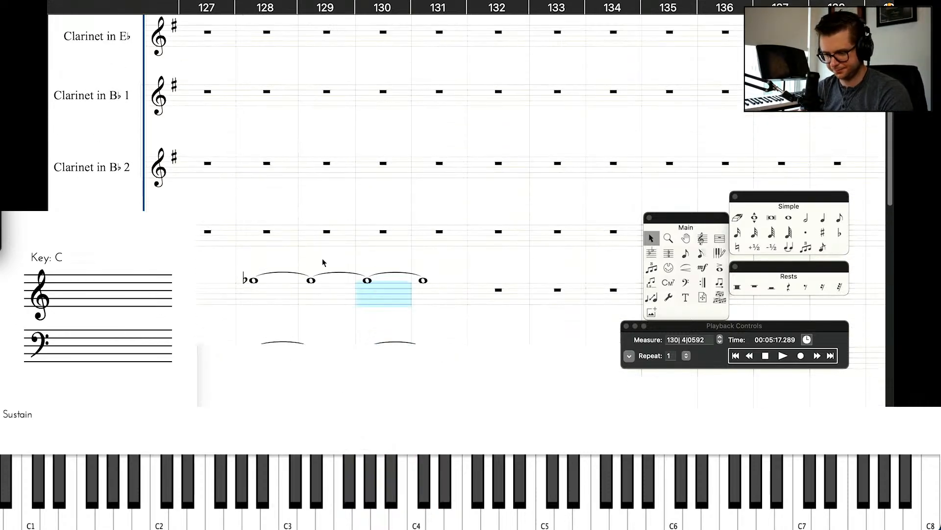
pyautogui.doubleClick(311, 280)
pyautogui.press('t')
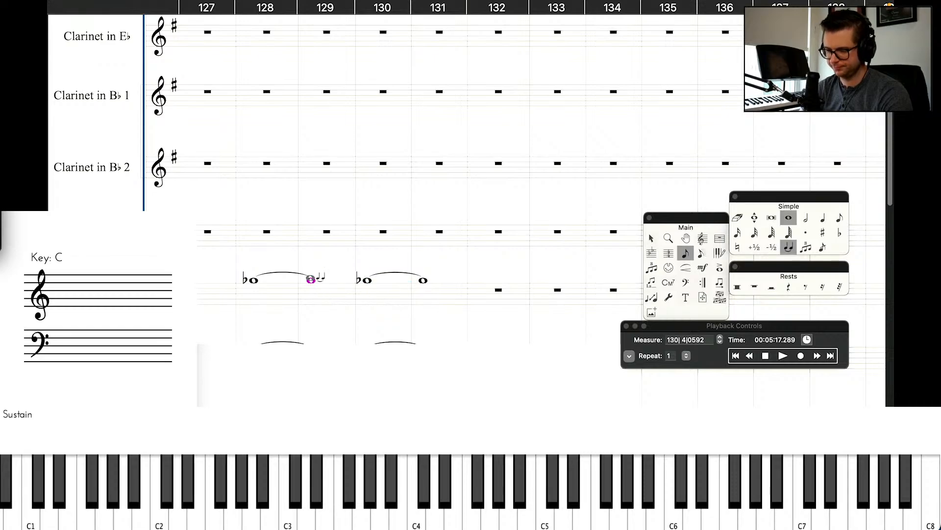
pyautogui.press('Right')
pyautogui.press('Down')
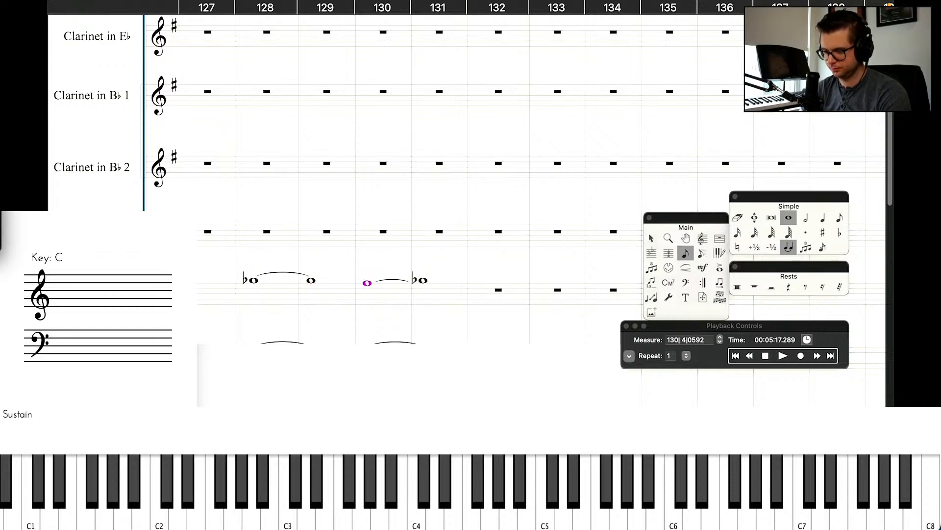
pyautogui.press('Down')
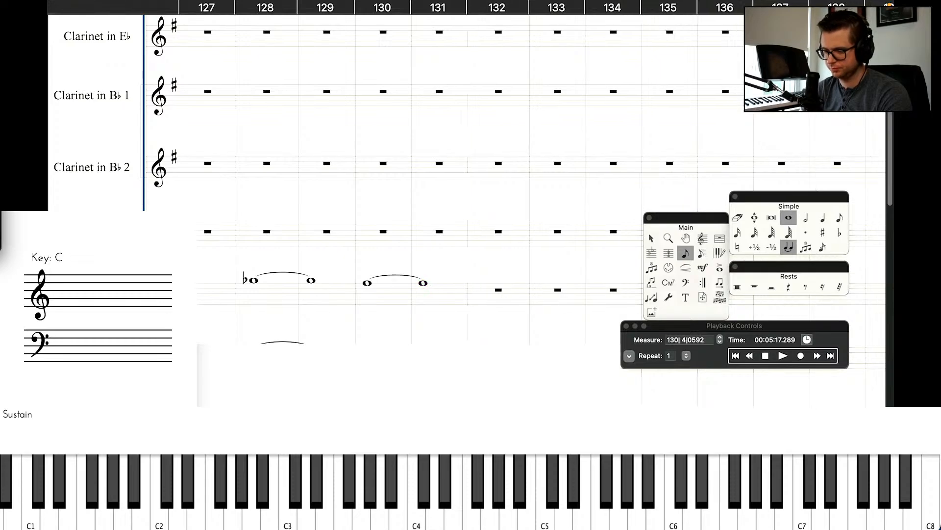
# Remove the tie from measure 129 into measure 130 in the cello staff below the viola.
pyautogui.scroll(-15, 311, 278)
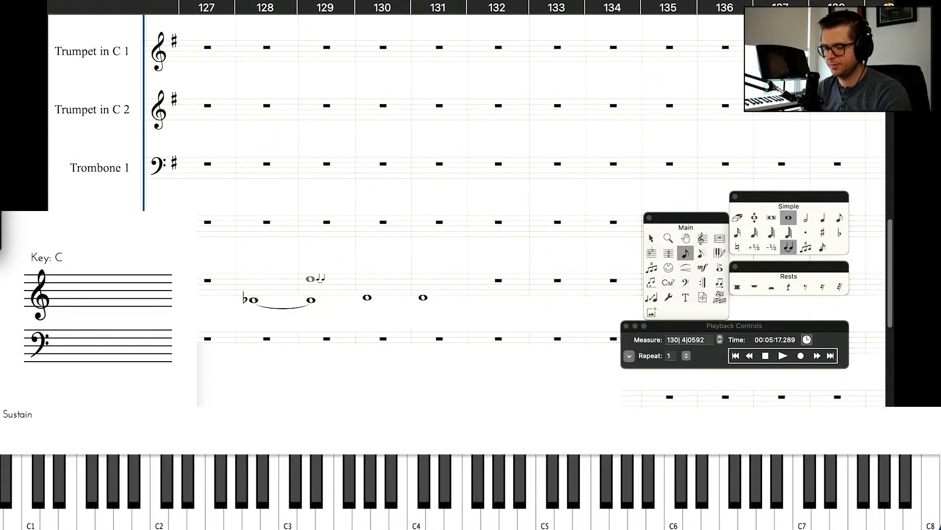
pyautogui.click(651, 238)
pyautogui.scroll(-8, 387, 300)
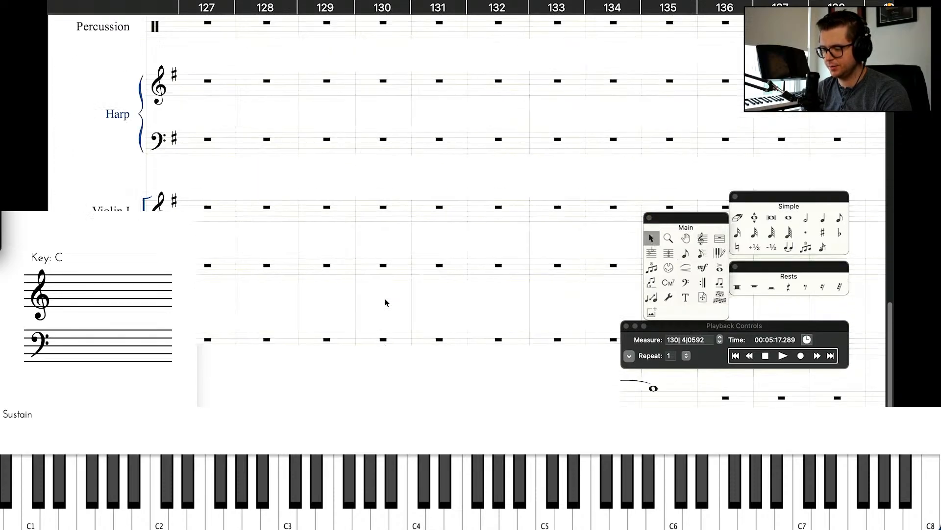
pyautogui.scroll(-8, 386, 303)
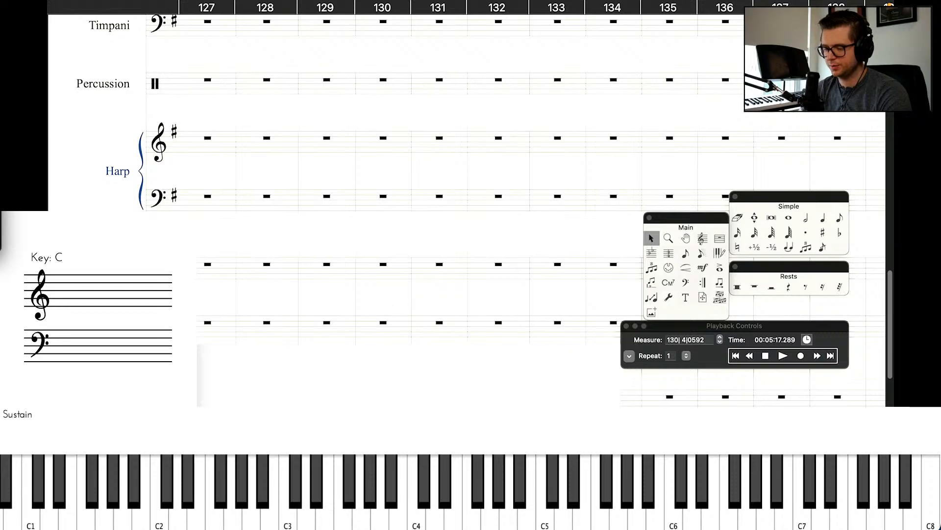
pyautogui.scroll(-5, 385, 196)
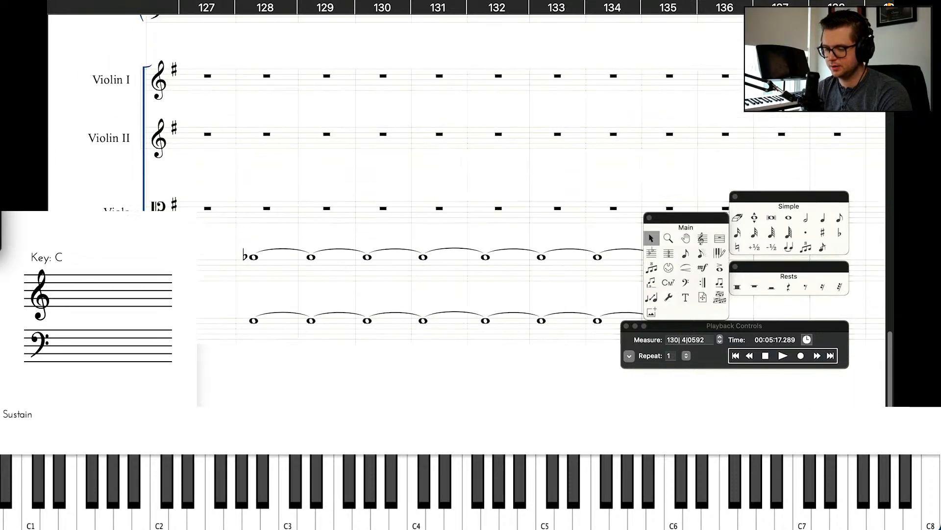
pyautogui.doubleClick(312, 257)
pyautogui.press('t')
pyautogui.press('Right')
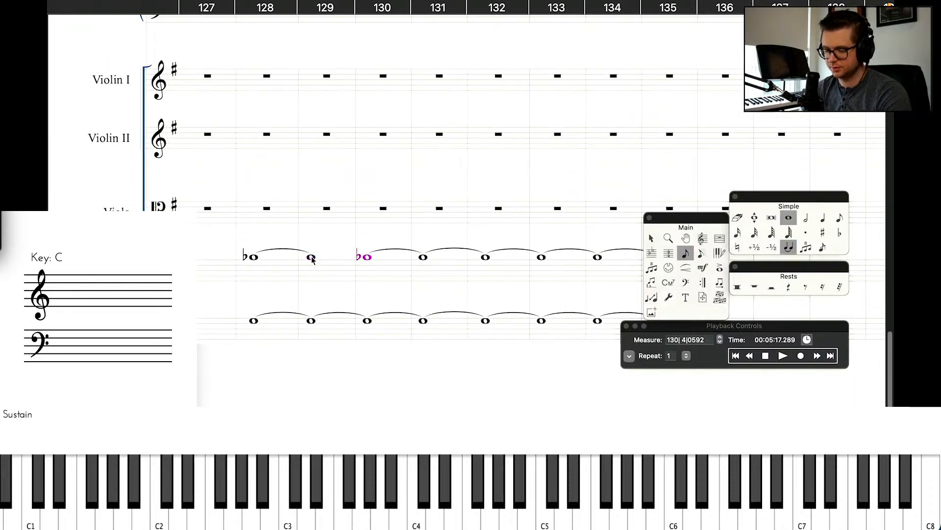
# Remove the contrabass's tie from measure 129 into 130 and lower its measure 130 whole note one staff step to F-sharp.
pyautogui.press('super+Down')
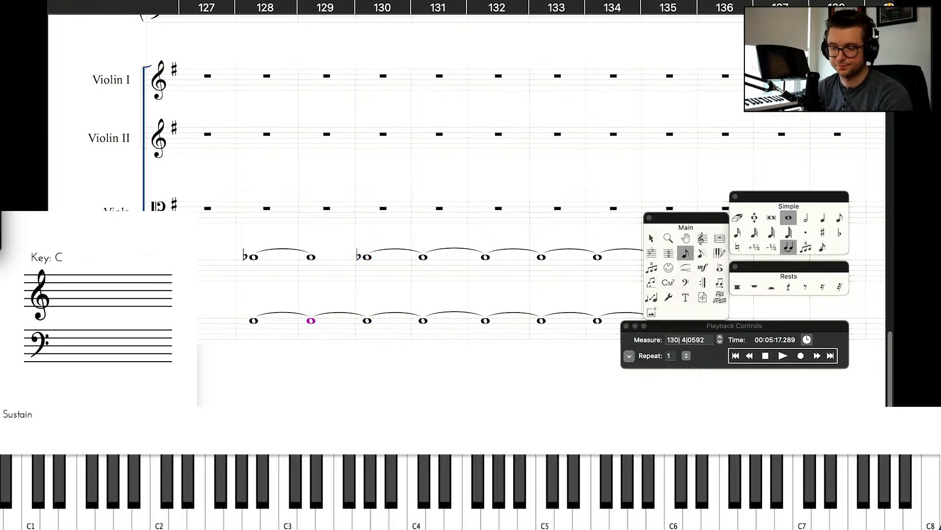
pyautogui.press('t')
pyautogui.press('Right')
pyautogui.press('Down')
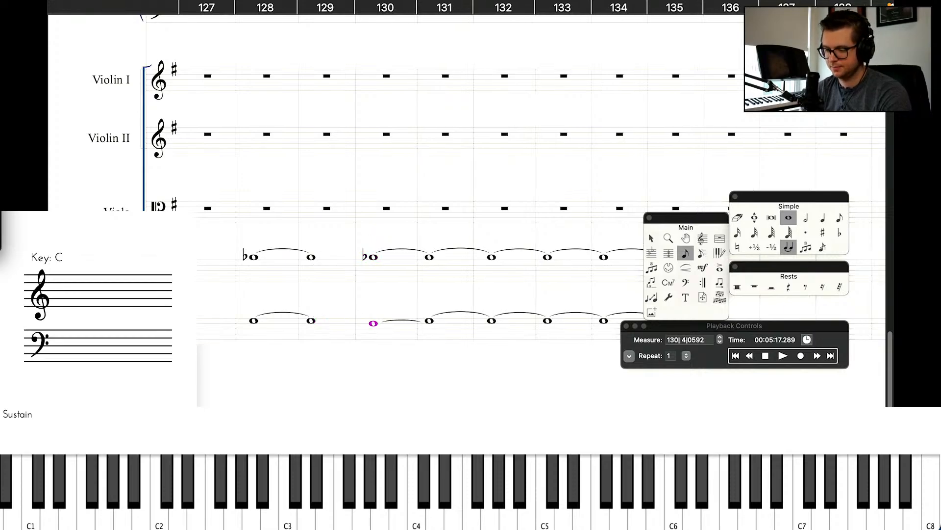
# Raise the cello's whole notes in measures 130 and 131 to C natural and remove the tie from measure 131 into 132.
pyautogui.press('Down')
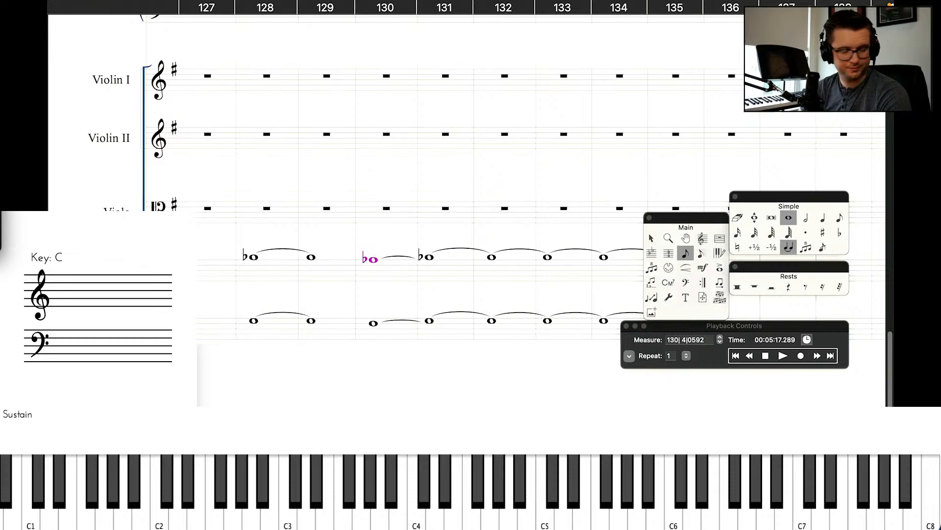
pyautogui.press('Up')
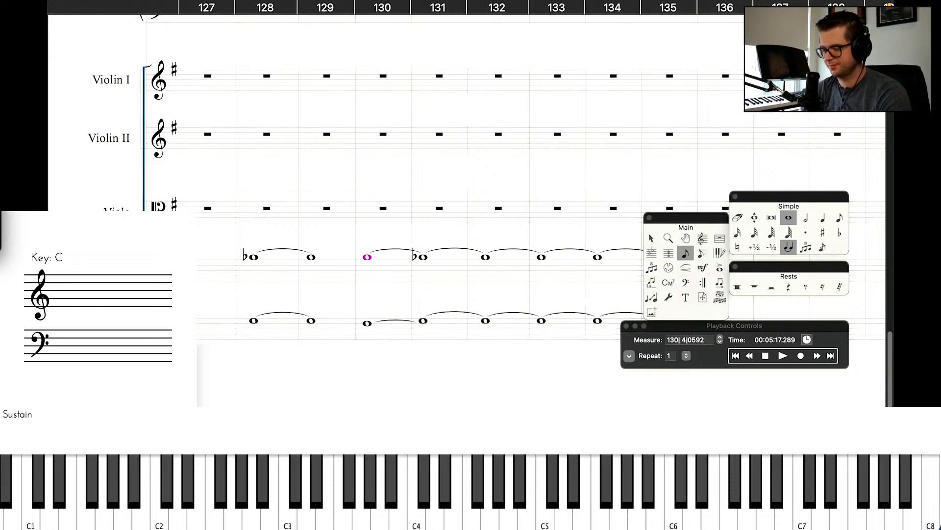
pyautogui.press('Up')
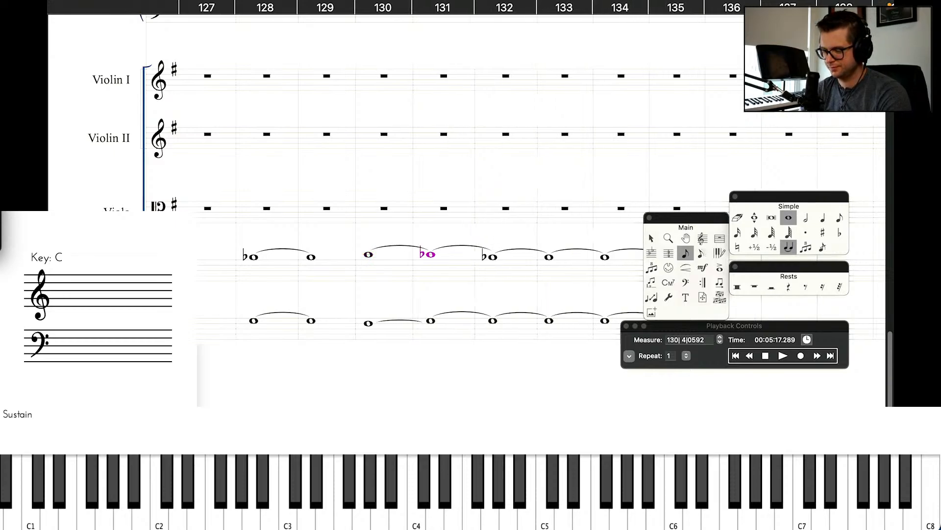
pyautogui.press('+')
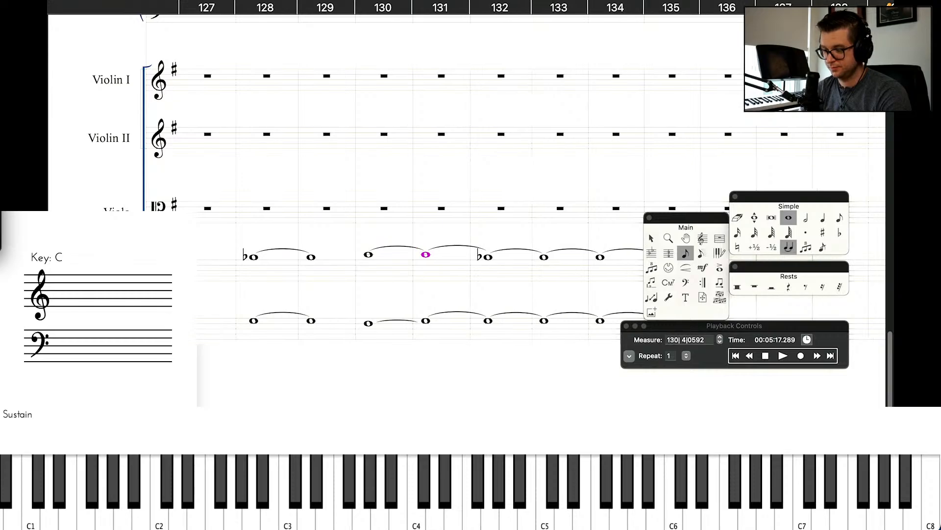
pyautogui.press('t')
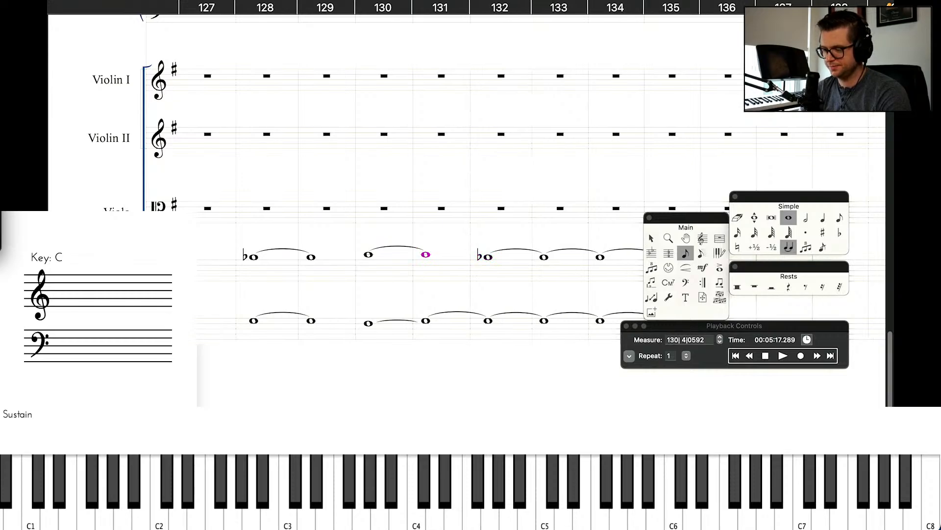
# Lower the contrabass's whole note in measure 131 to F-sharp and remove its tie into measure 132.
pyautogui.press('Down')
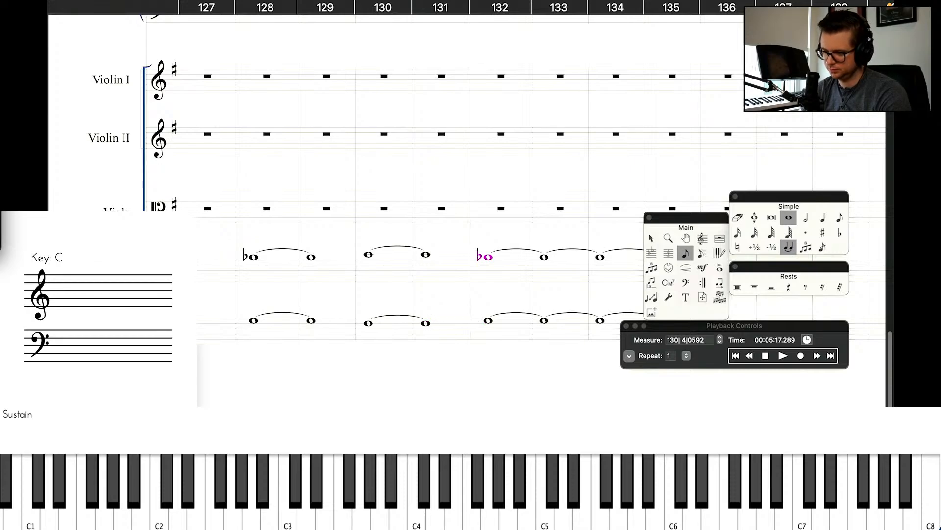
# Raise the cello whole notes in measures 132 and 133 by one step and lower the double bass notes there by one step.
pyautogui.press('Up')
pyautogui.press('+')
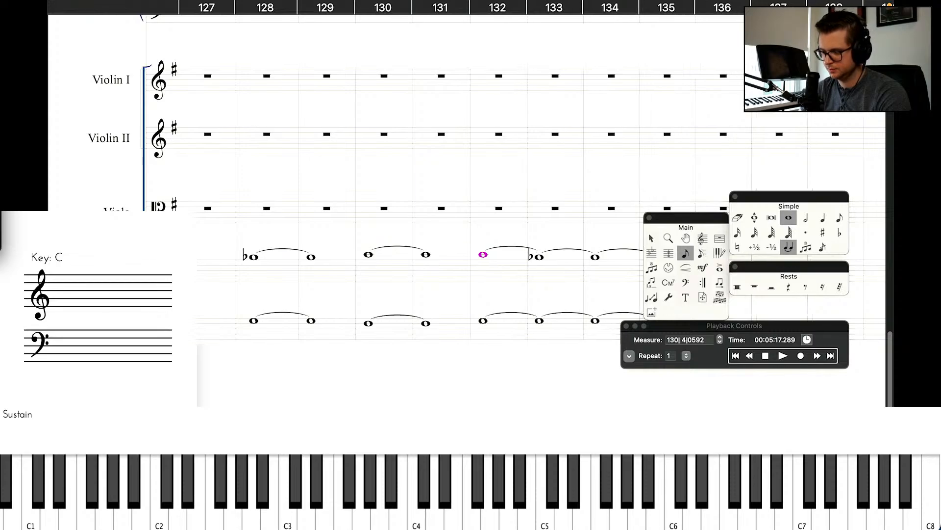
pyautogui.press('Up')
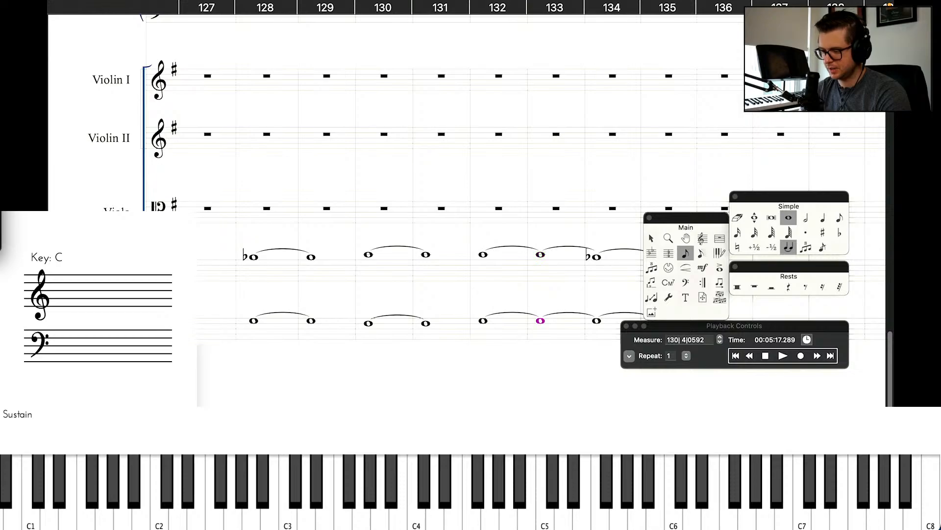
pyautogui.press('Down')
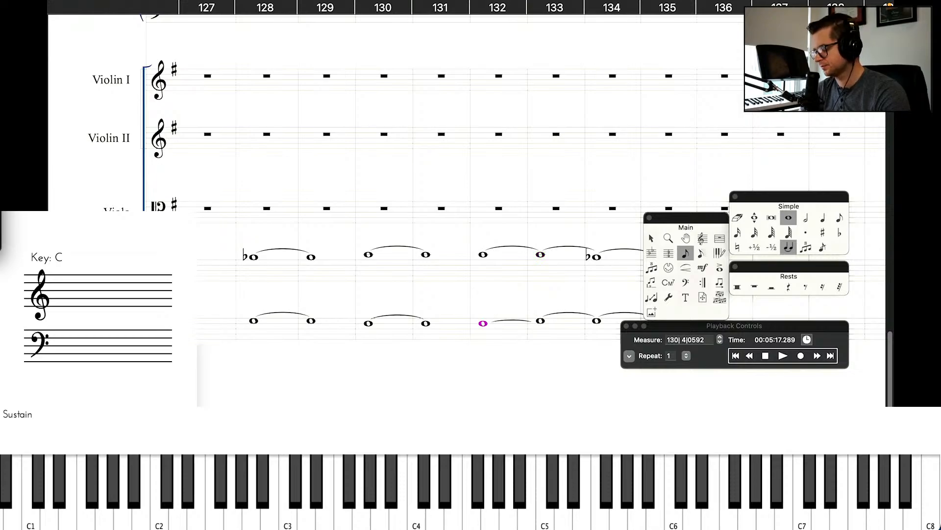
pyautogui.press('Right')
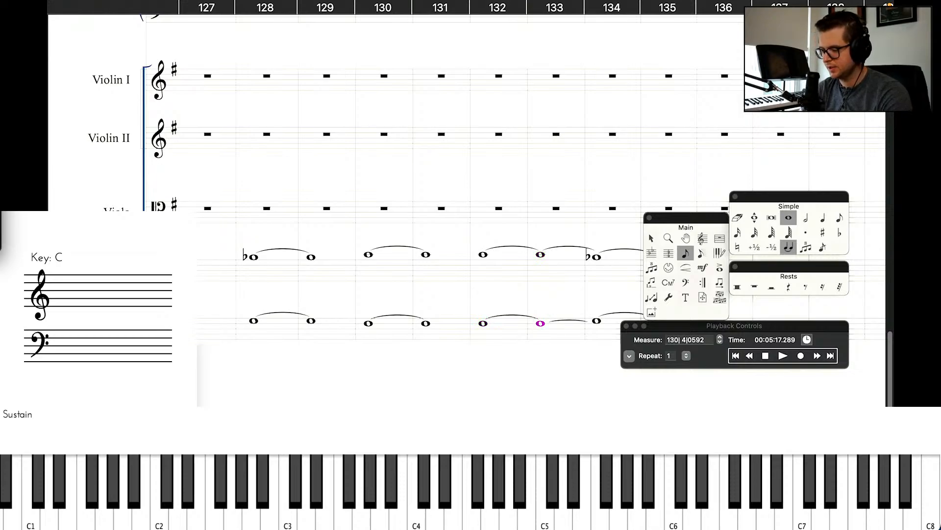
# Remove the ties leading from measure 133 into measure 134 in the double bass and cello parts.
pyautogui.press('t')
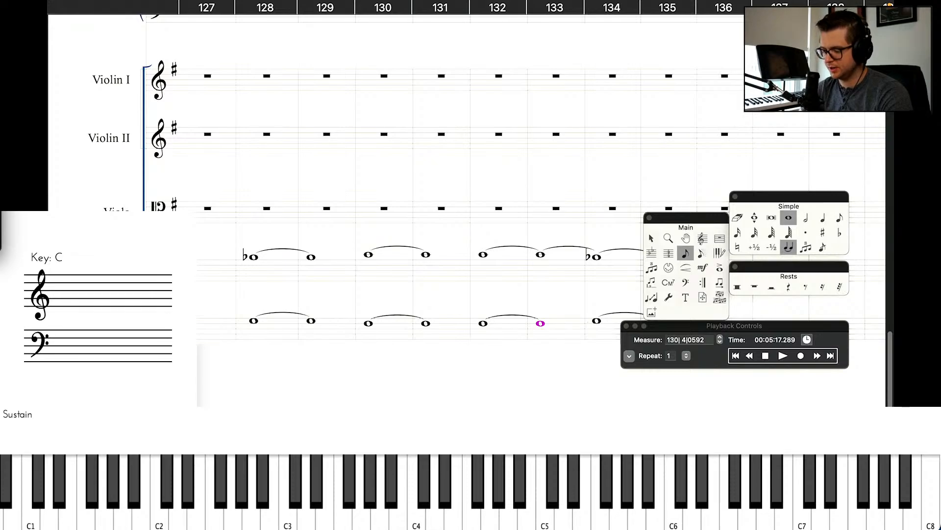
pyautogui.press('super+Up')
pyautogui.press('t')
pyautogui.press('Right')
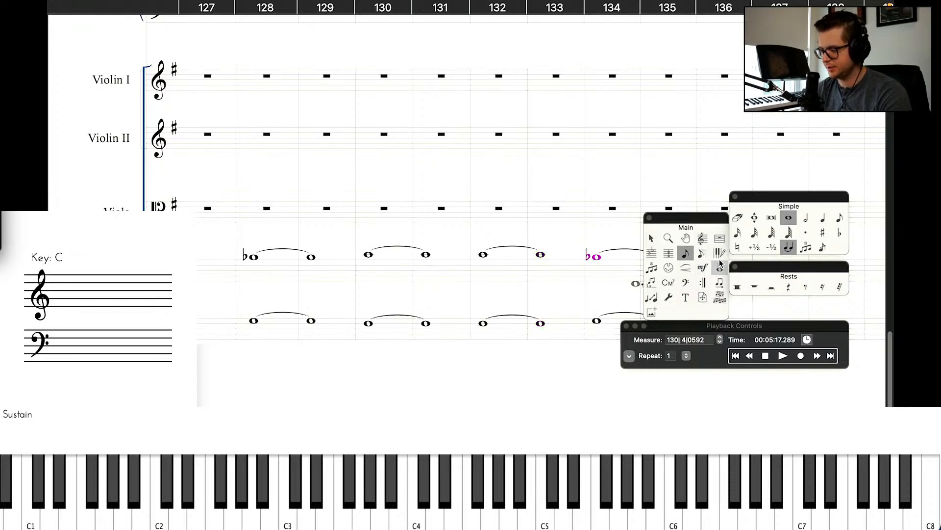
pyautogui.press('Escape')
# Play back the passage leading into measure 132 and stop playback.
pyautogui.scroll(5, 466, 296)
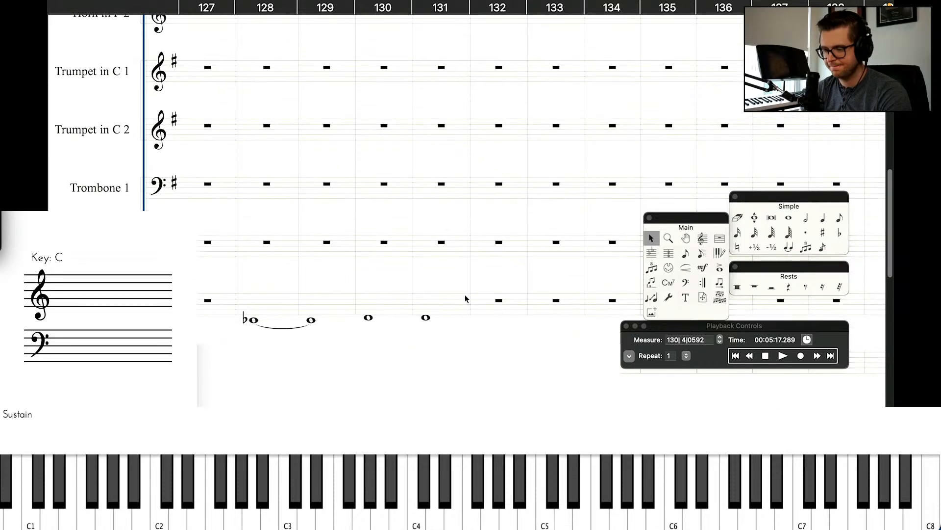
pyautogui.scroll(5, 466, 296)
pyautogui.click(748, 356)
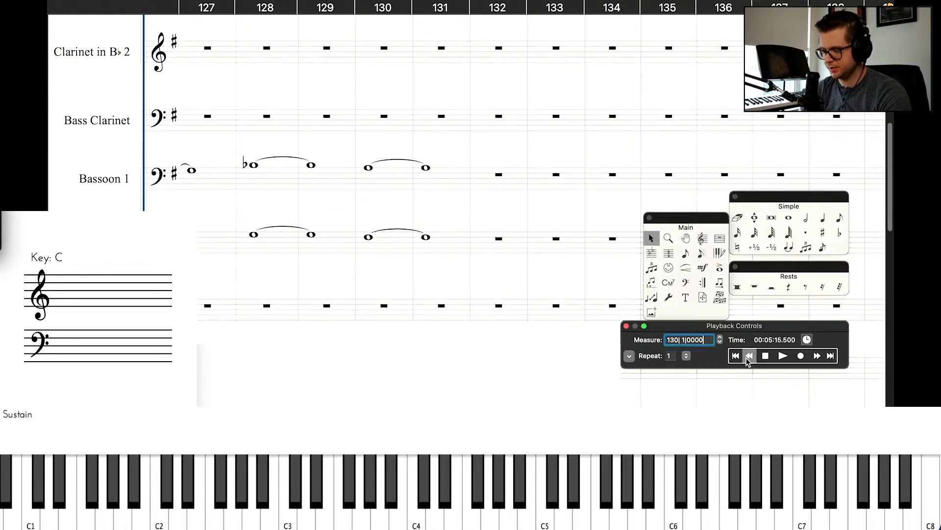
pyautogui.click(747, 358)
pyautogui.click(818, 357)
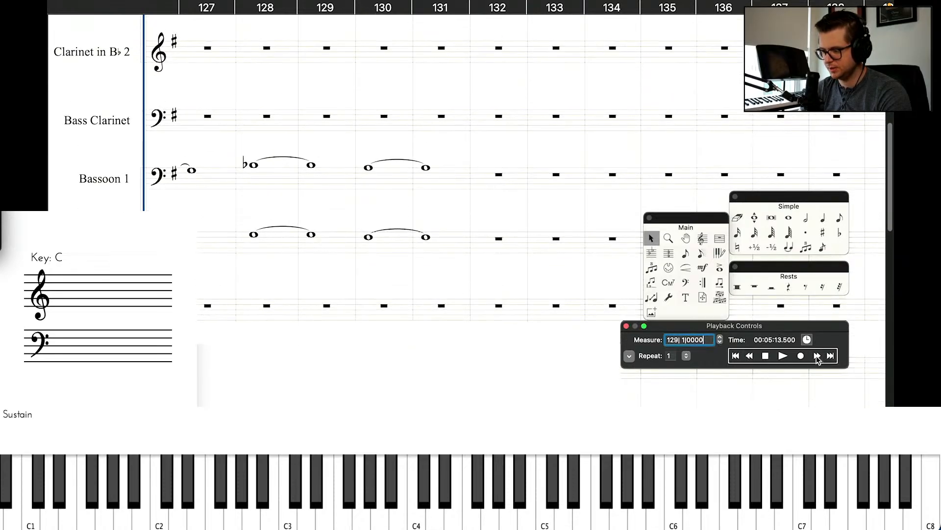
pyautogui.click(783, 355)
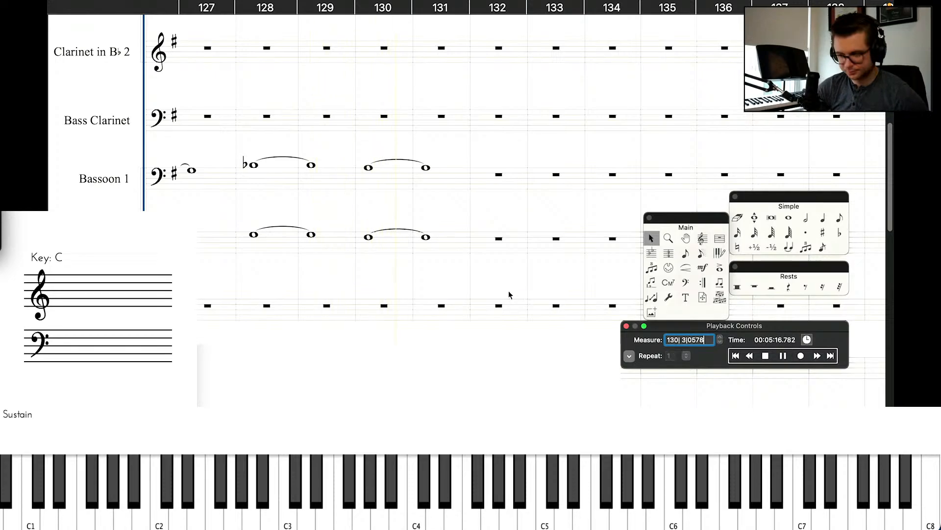
pyautogui.click(533, 177)
# Save the score.
pyautogui.scroll(-5, 532, 174)
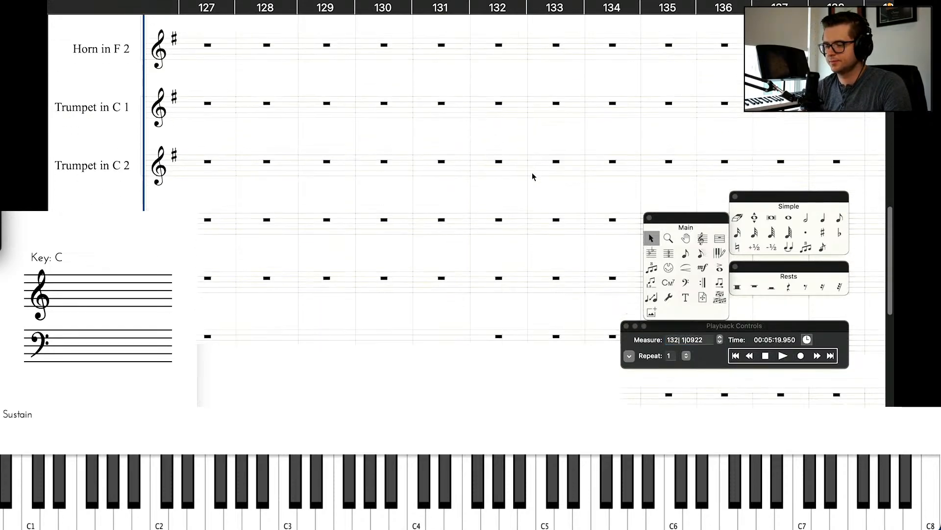
pyautogui.scroll(-6, 521, 327)
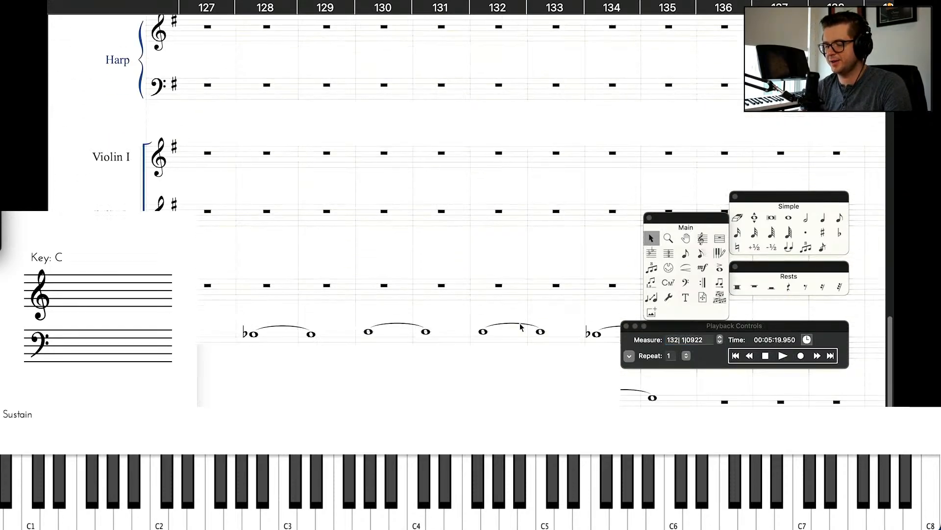
pyautogui.hotkey('ctrl', 's')
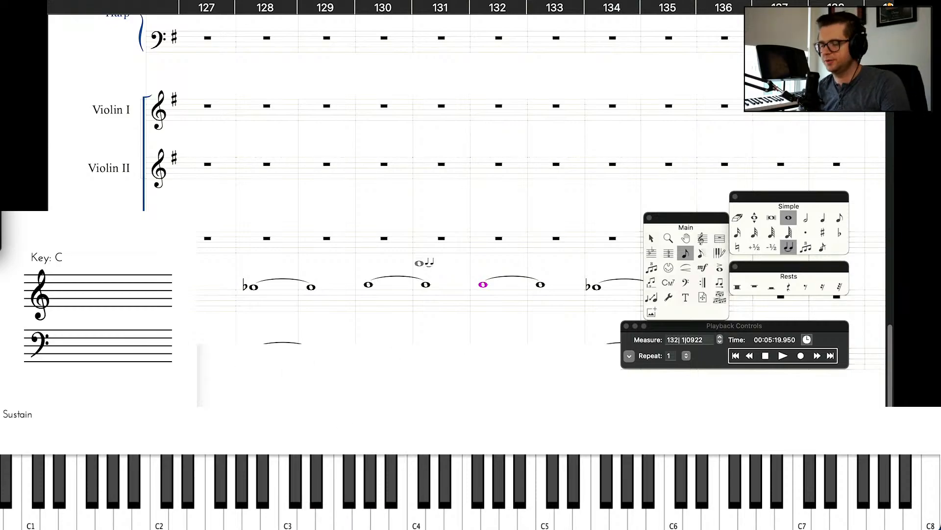
# Look through the brass and string staves from measure 127 onwards, including the empty measures after 139.
pyautogui.scroll(3, 323, 187)
pyautogui.press('Escape')
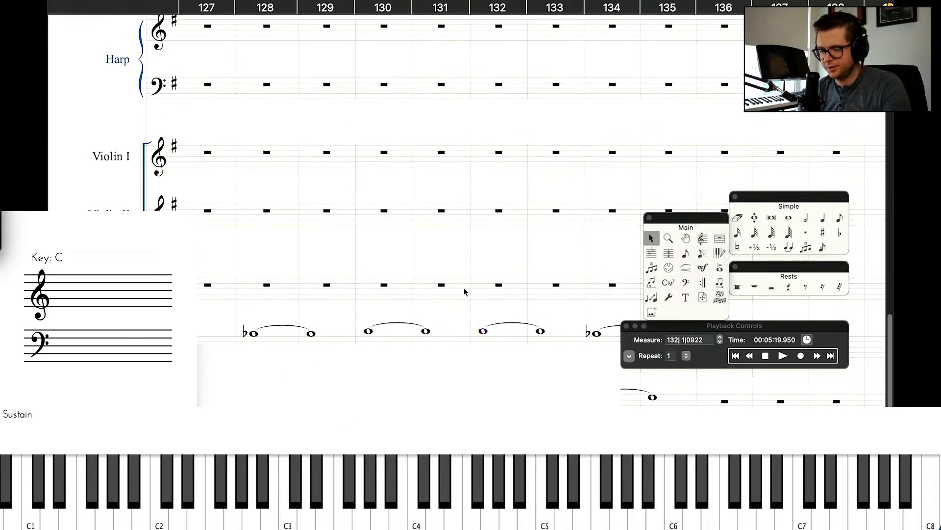
pyautogui.scroll(10, 434, 130)
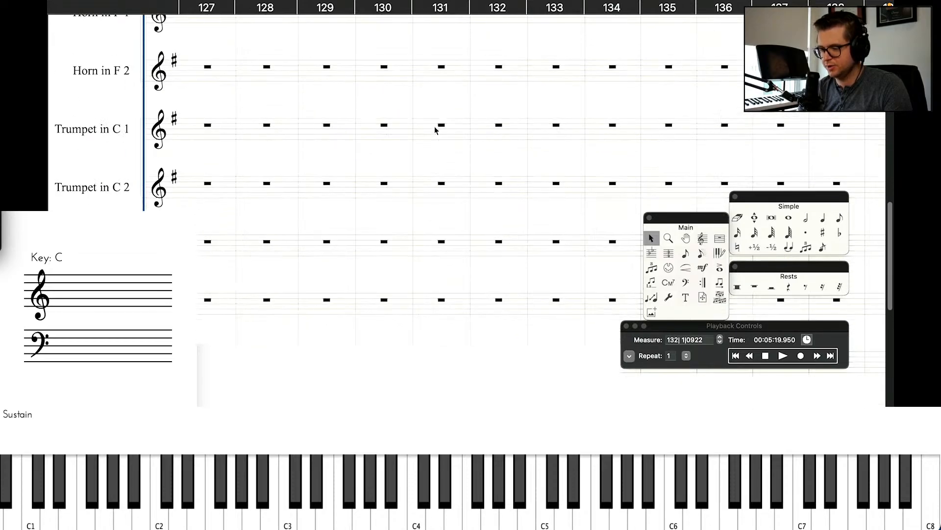
pyautogui.scroll(-15, 435, 130)
pyautogui.scroll(2, 479, 216)
pyautogui.hscroll(10, 479, 216)
pyautogui.hscroll(-10, 479, 216)
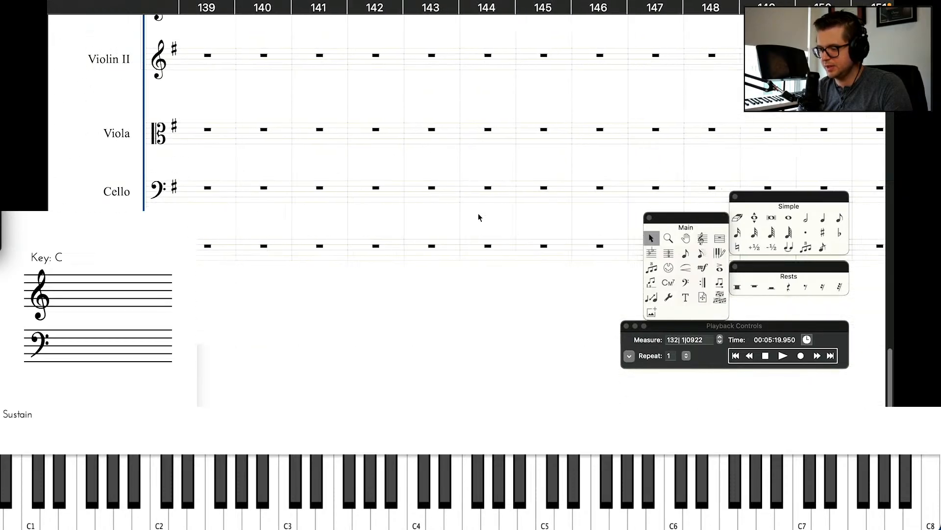
# Play back the cello and double bass passage from measure 131 to measure 134, then stop.
pyautogui.hscroll(3, 479, 217)
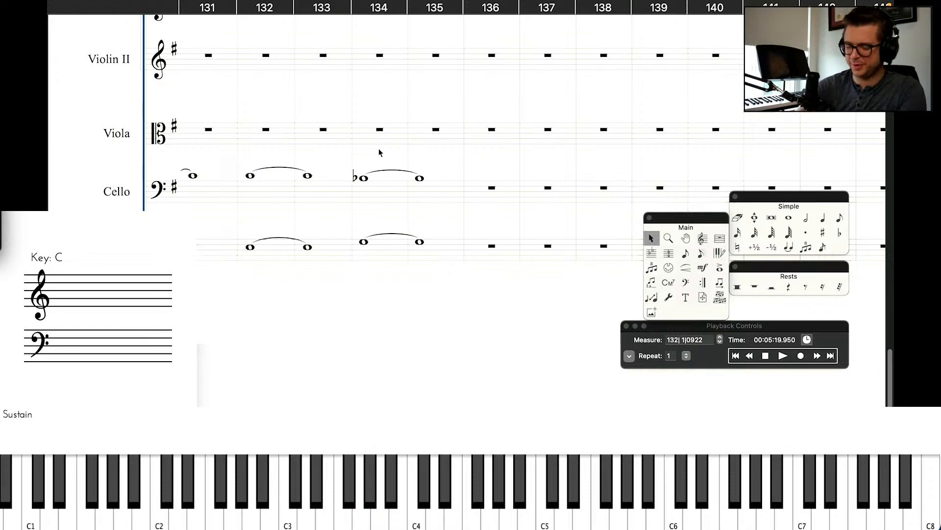
pyautogui.click(748, 356)
pyautogui.click(783, 356)
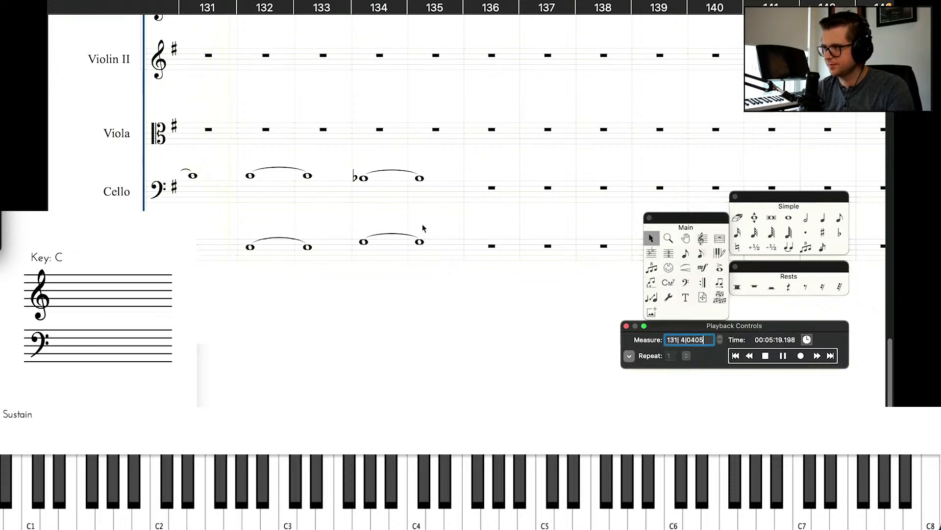
pyautogui.click(372, 309)
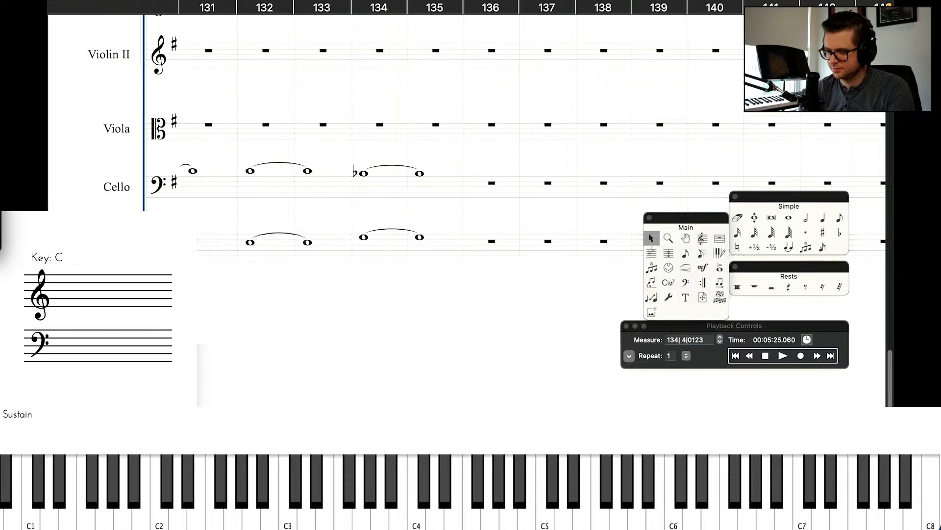
# Lower the cello whole notes in measures 132 and 133 by one step and play back briefly from measure 133.
pyautogui.doubleClick(250, 171)
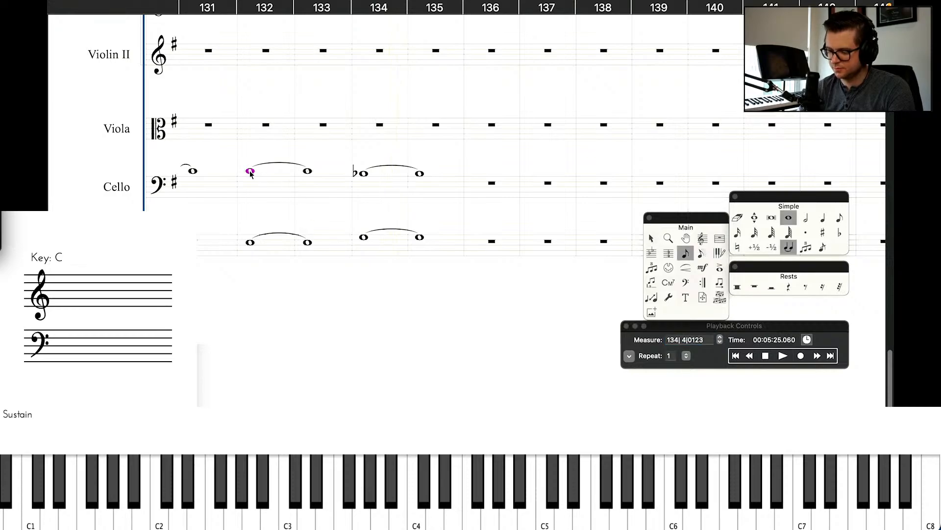
pyautogui.press('Right')
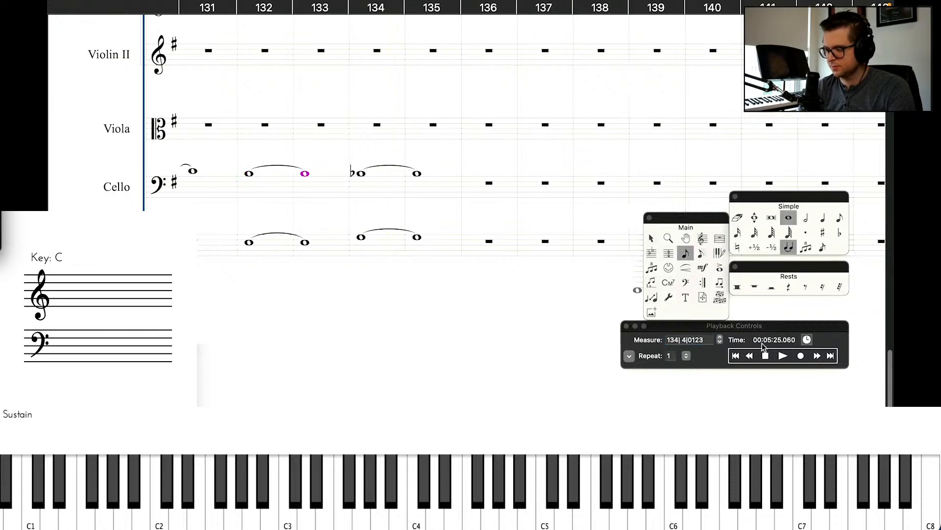
pyautogui.click(765, 355)
pyautogui.click(783, 356)
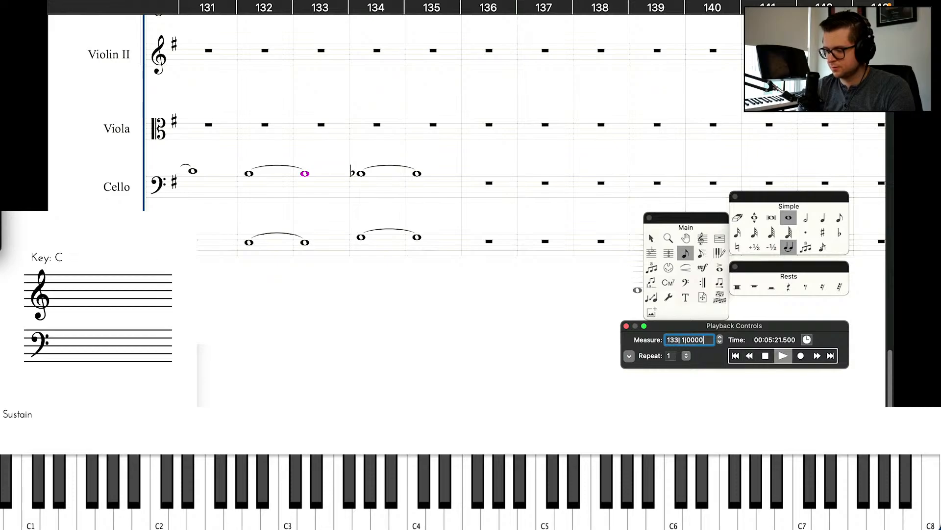
pyautogui.click(507, 268)
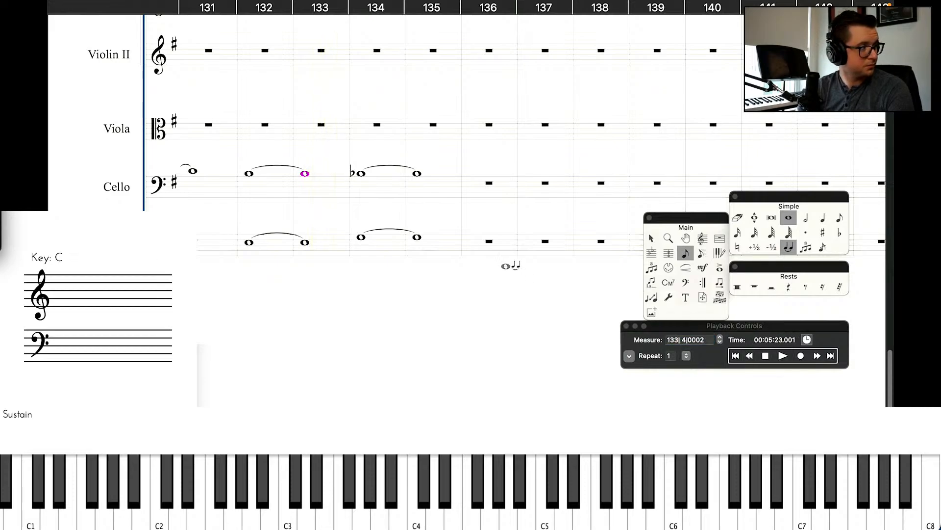
# Rewind a few measures, play the revised string passage through measure 135, and leave note entry.
pyautogui.click(751, 356)
pyautogui.click(750, 355)
pyautogui.click(750, 356)
pyautogui.click(783, 355)
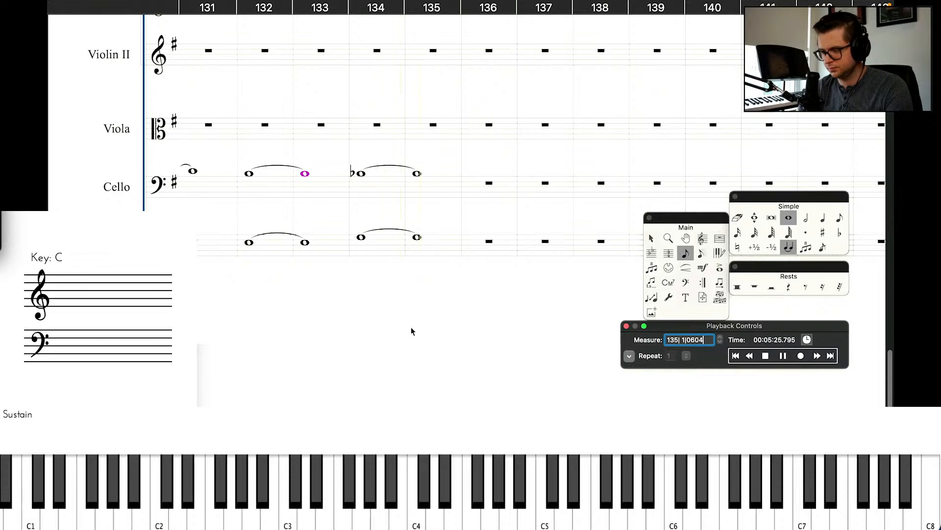
pyautogui.press('space')
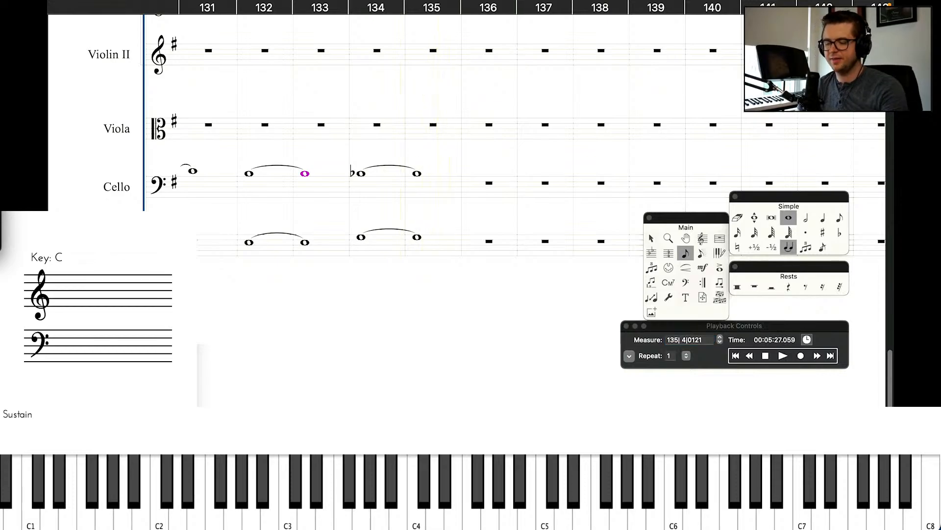
pyautogui.click(652, 239)
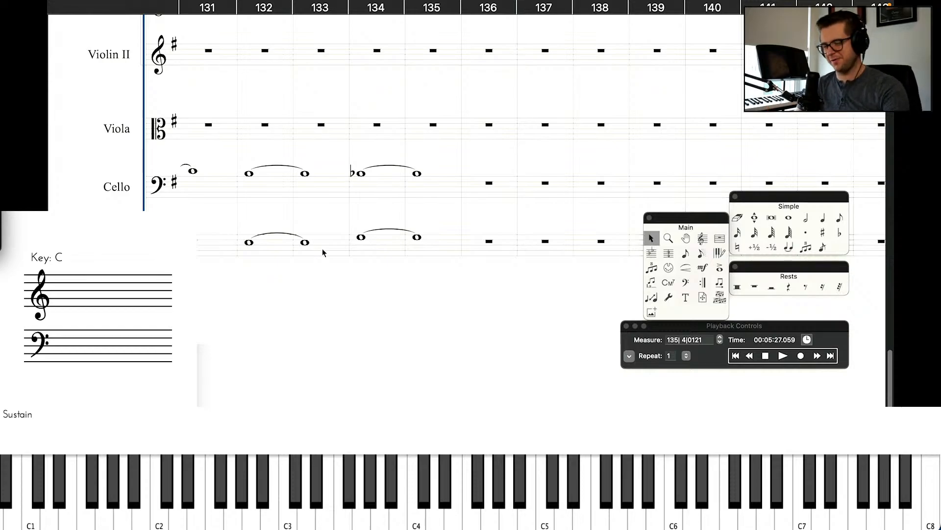
# Play back the passage from measure 129 to measure 132 while reviewing the brass and string staves, and stop playback.
pyautogui.scroll(3, 295, 193)
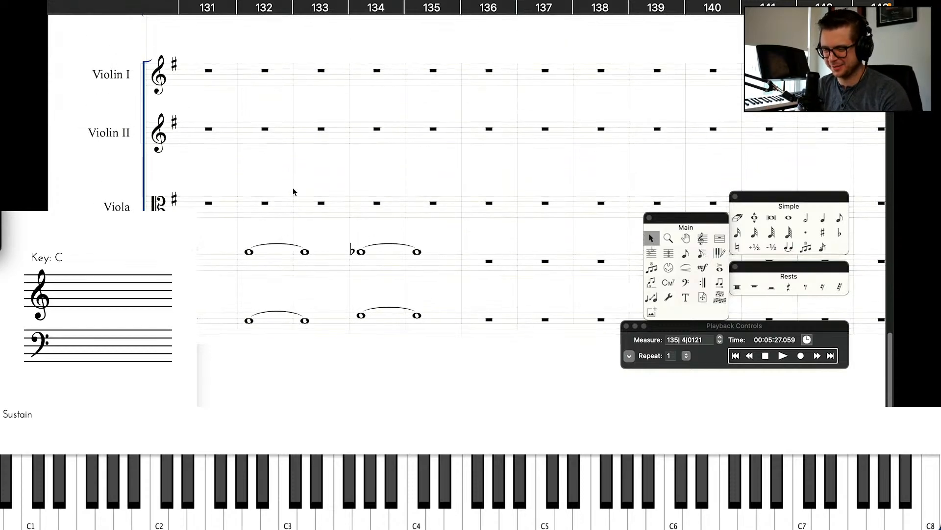
pyautogui.hscroll(-5, 239, 190)
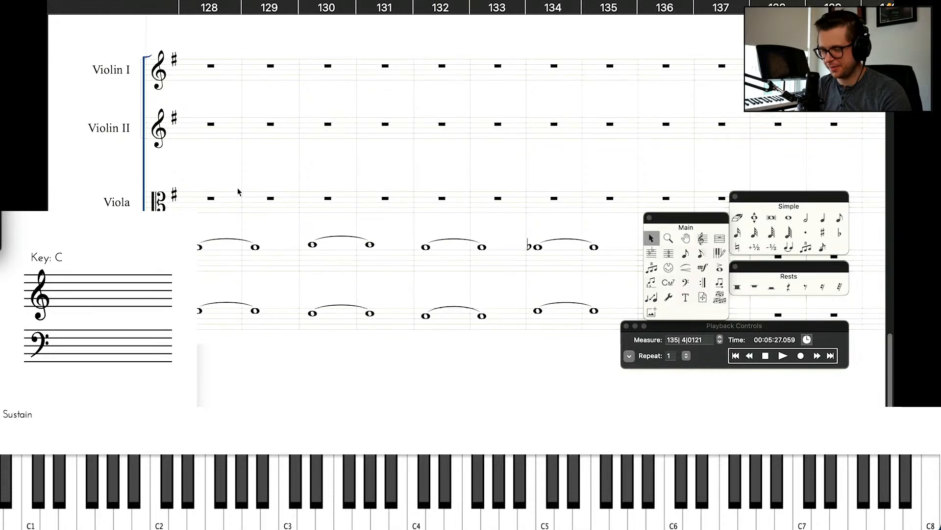
pyautogui.hscroll(3, 238, 192)
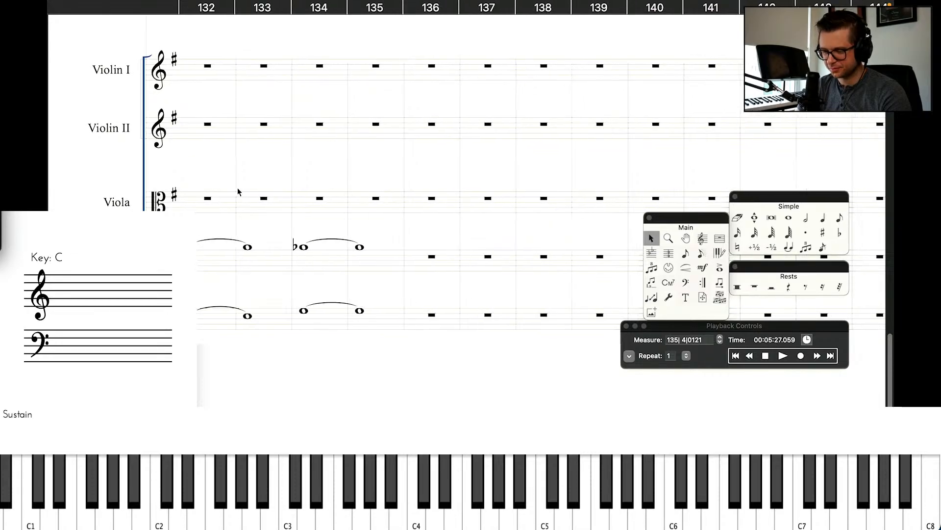
pyautogui.click(750, 356)
pyautogui.click(751, 356)
pyautogui.click(751, 357)
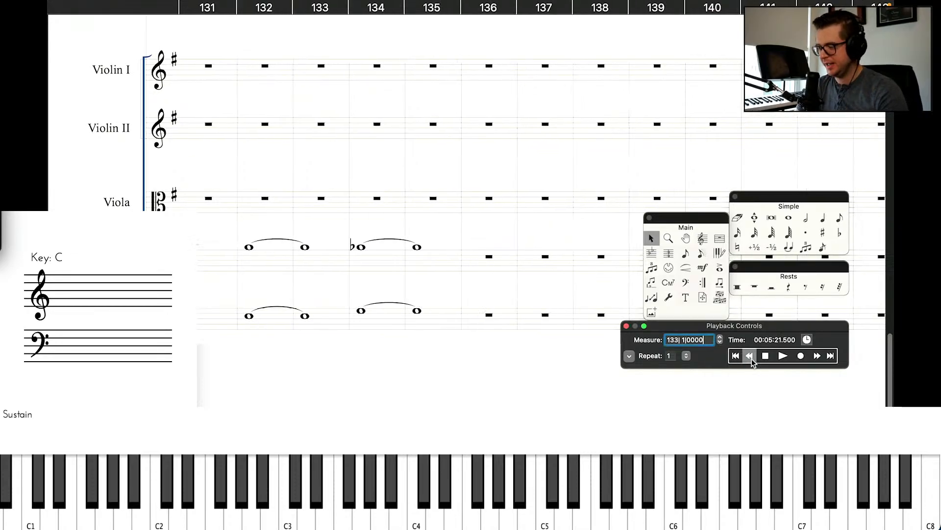
pyautogui.click(750, 357)
pyautogui.click(750, 356)
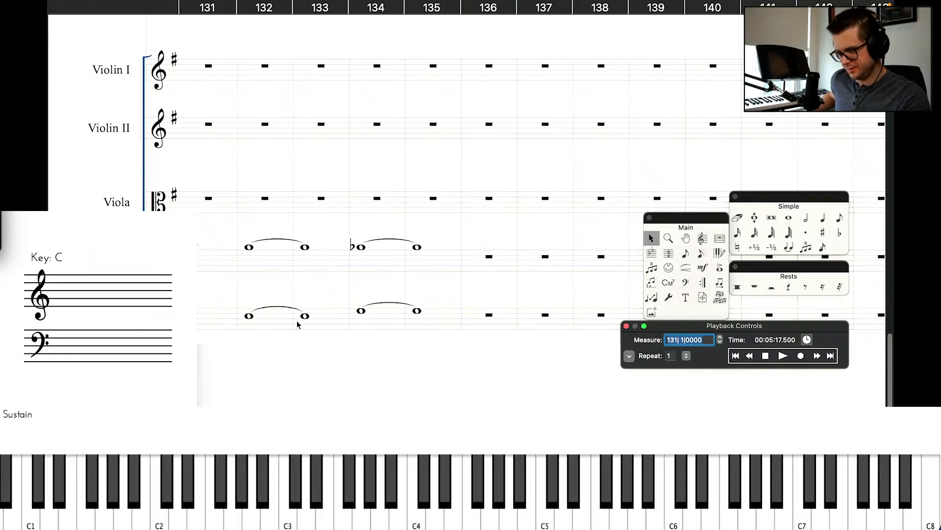
pyautogui.click(750, 356)
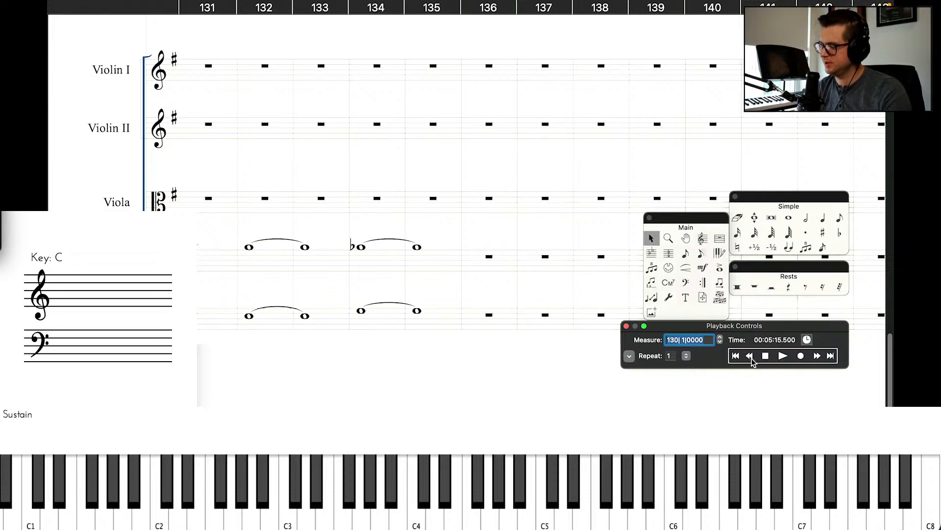
pyautogui.click(783, 355)
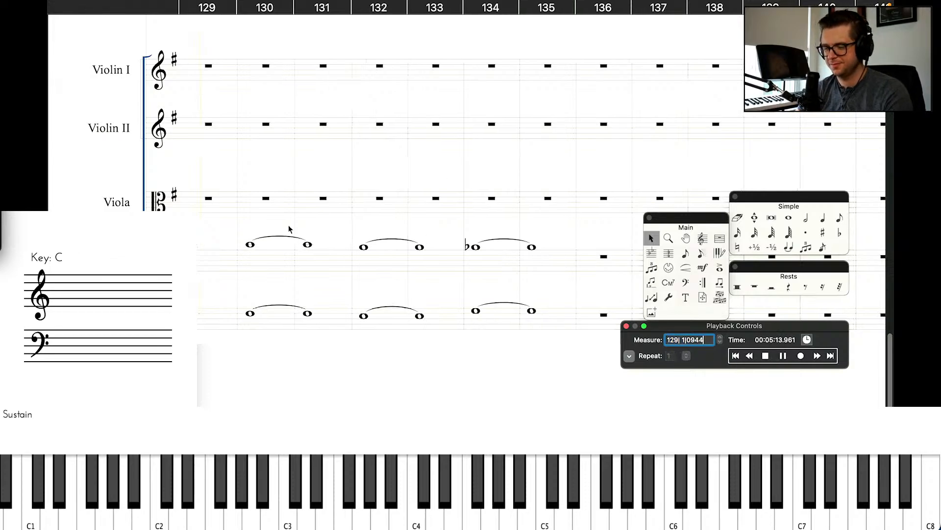
pyautogui.scroll(4, 289, 227)
pyautogui.scroll(-8, 288, 228)
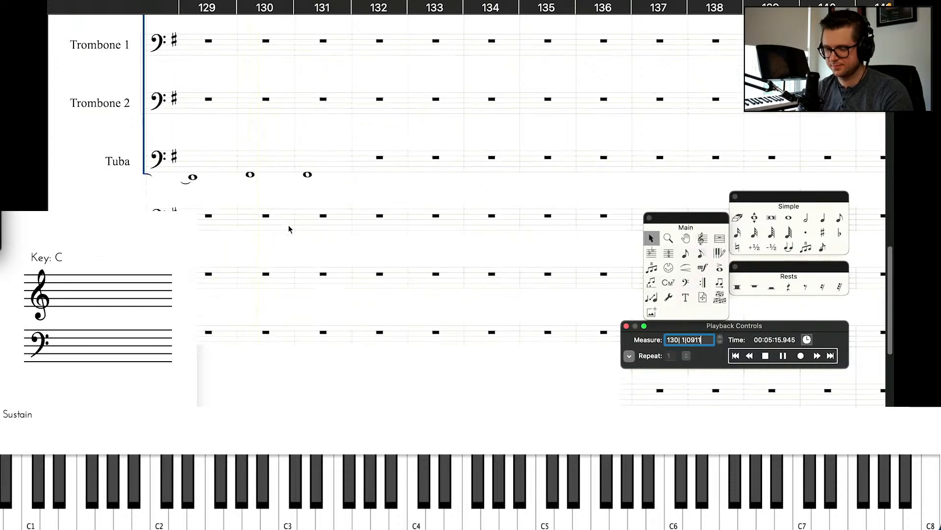
pyautogui.scroll(3, 401, 313)
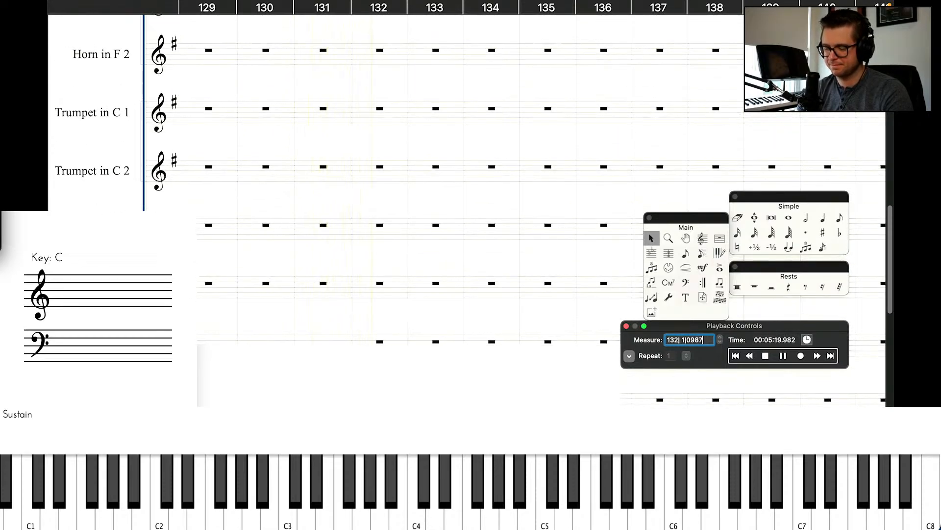
pyautogui.press('space')
# Enter tuba whole notes in measures 132 and 133, one step below measure 131, and tie both pairs 130–131 and 132–133.
pyautogui.scroll(-5, 353, 339)
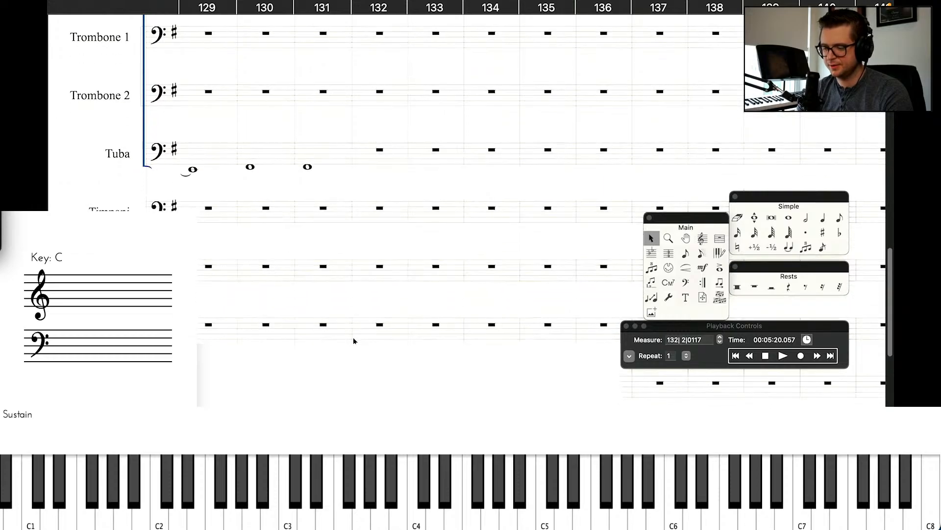
pyautogui.scroll(-4, 353, 338)
pyautogui.scroll(8, 353, 338)
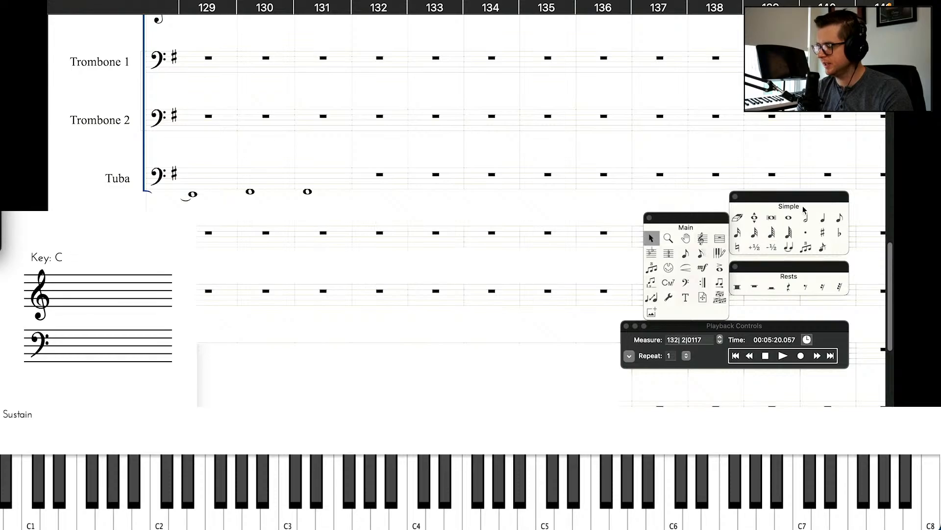
pyautogui.click(788, 217)
pyautogui.click(789, 246)
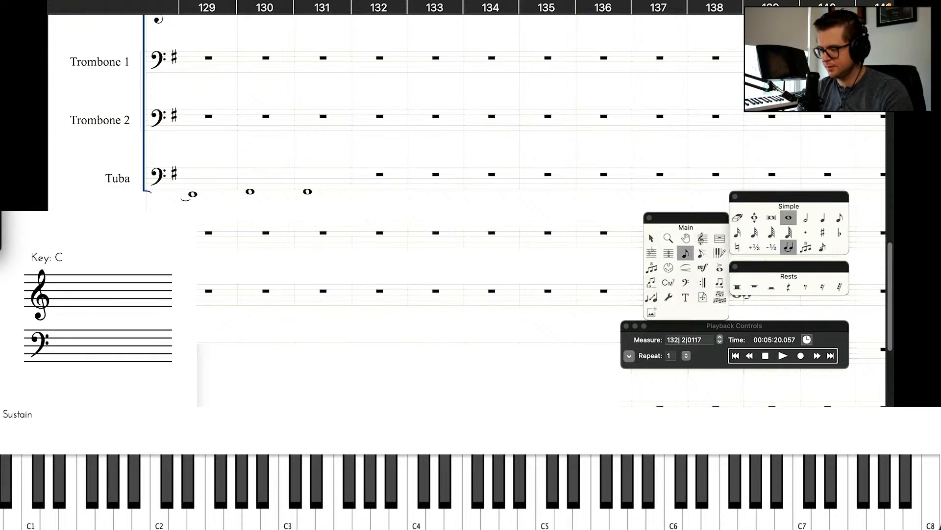
pyautogui.click(365, 194)
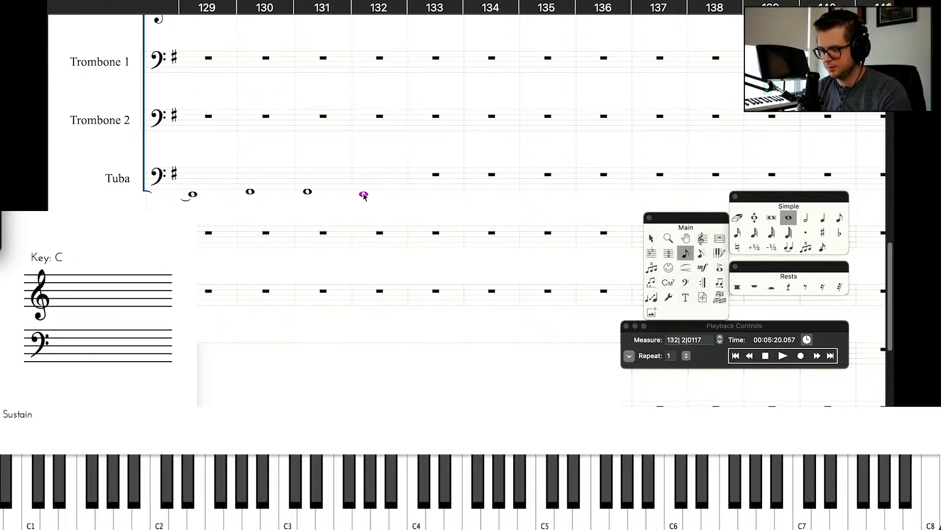
pyautogui.click(424, 194)
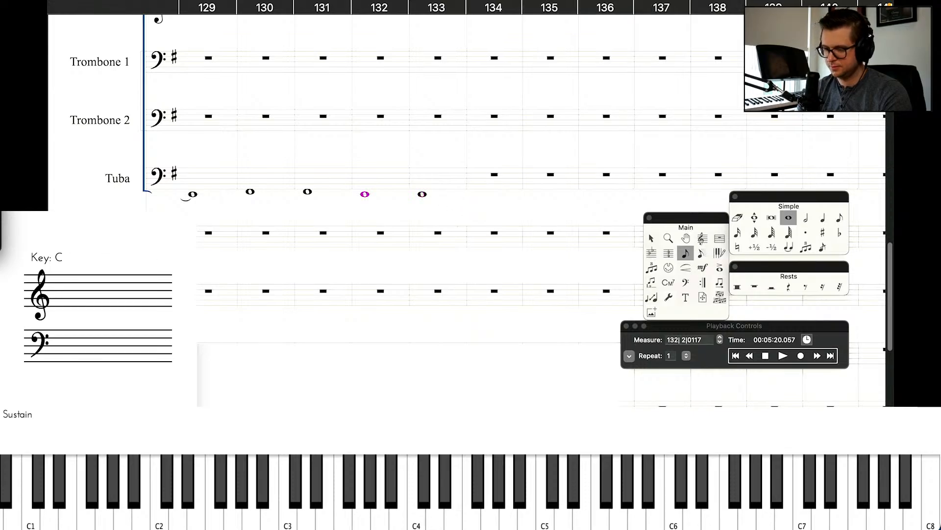
pyautogui.press('t')
pyautogui.press('t')
pyautogui.press('Right')
pyautogui.press('Right')
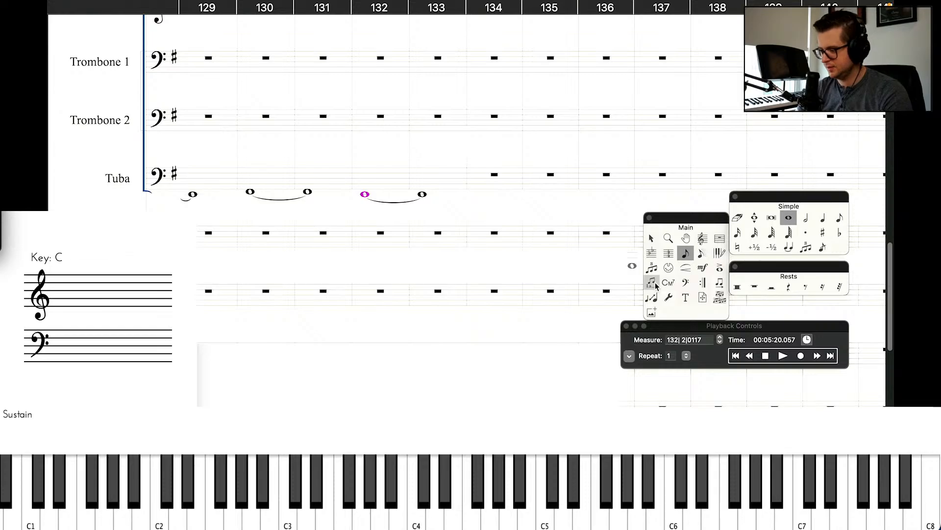
pyautogui.click(651, 237)
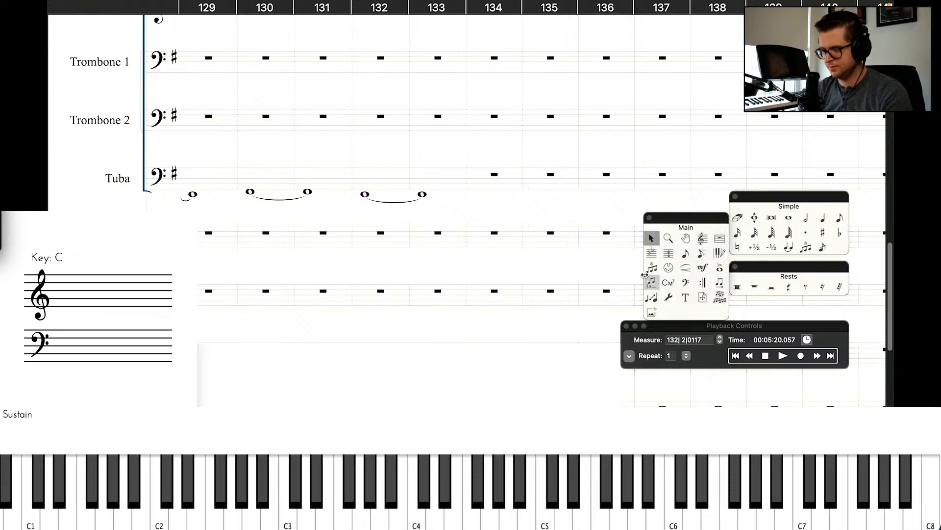
# Copy the tied tuba whole notes of measures 130–131 into measures 134–135 and 136–137.
pyautogui.moveTo(267, 180); pyautogui.dragTo(323, 181)
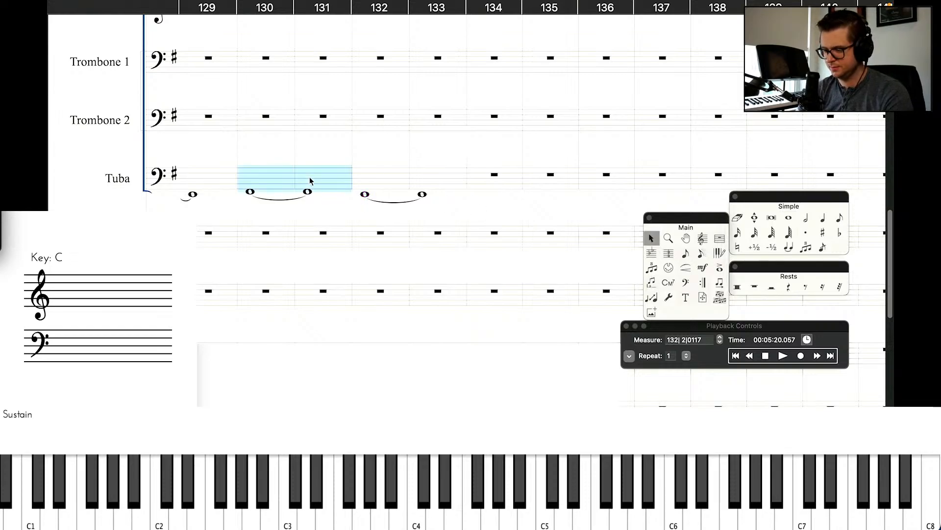
pyautogui.click(498, 177)
pyautogui.press('super+v')
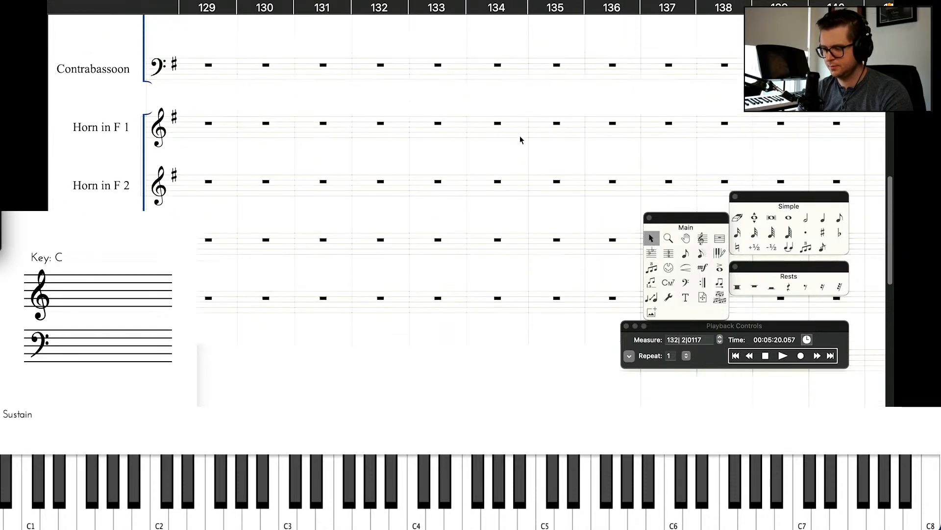
pyautogui.click(386, 166)
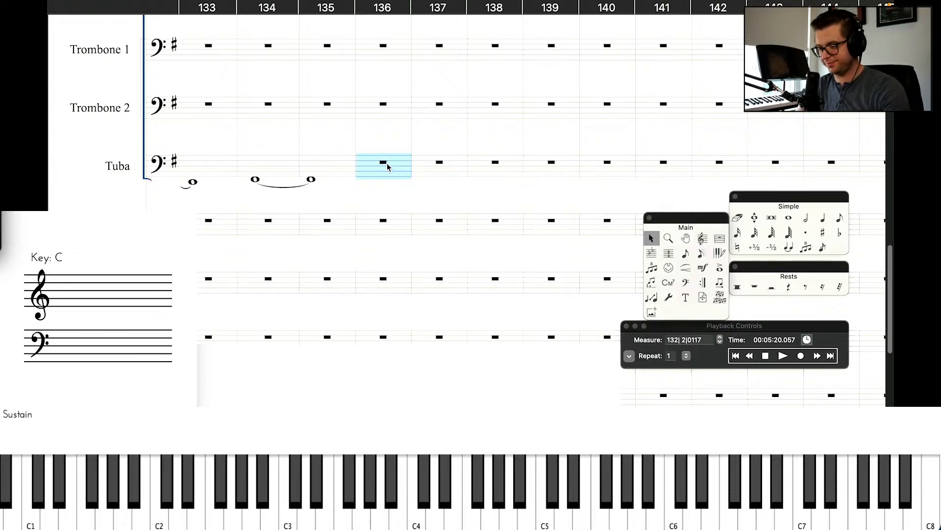
pyautogui.press('super+v')
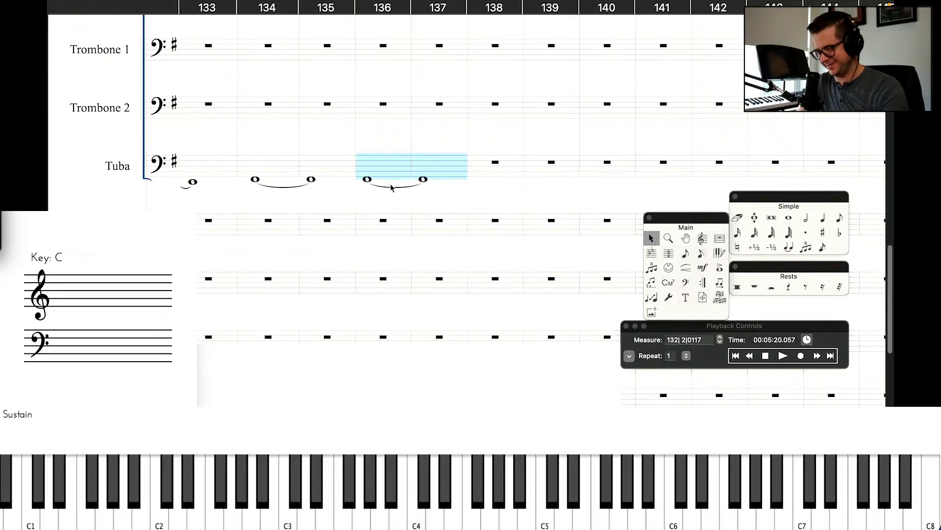
# Lower the tied tuba whole notes in measures 136 and 137 by one step.
pyautogui.click(383, 203)
pyautogui.doubleClick(369, 181)
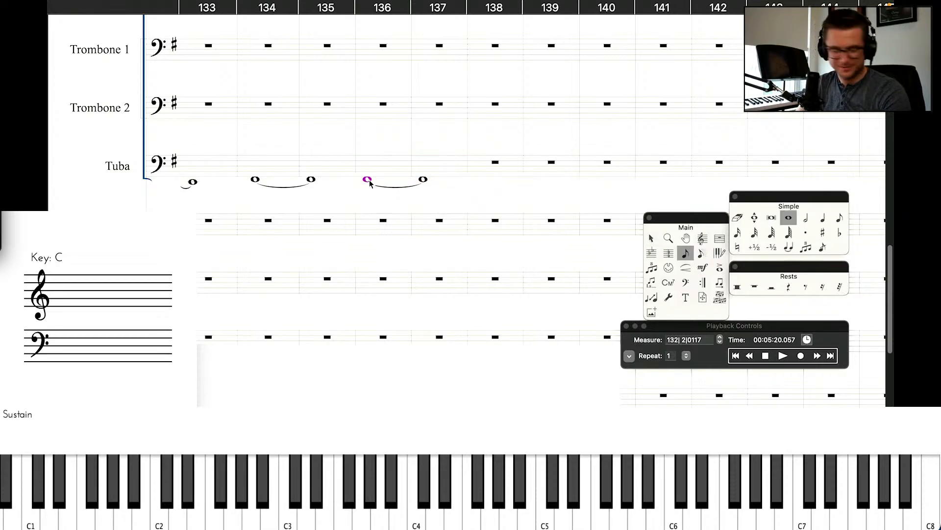
pyautogui.press('Up')
pyautogui.press('Down')
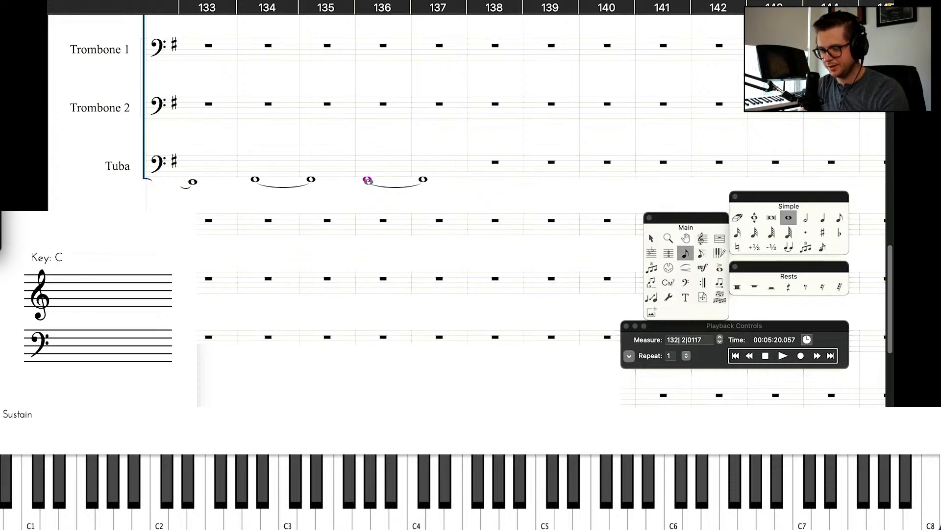
pyautogui.press('Down')
pyautogui.press('Down')
pyautogui.press('Left')
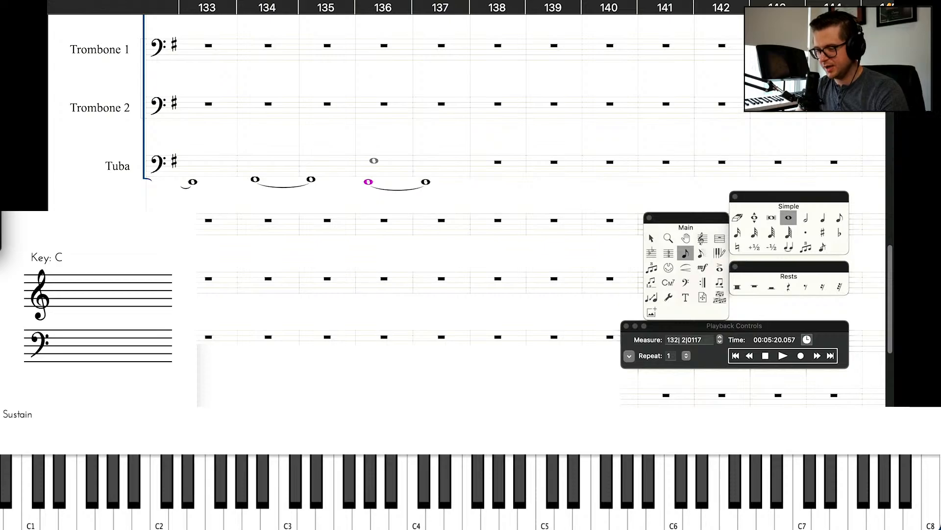
# Rewind a few measures and play back the tuba line with the strings through measure 134.
pyautogui.scroll(3, 348, 183)
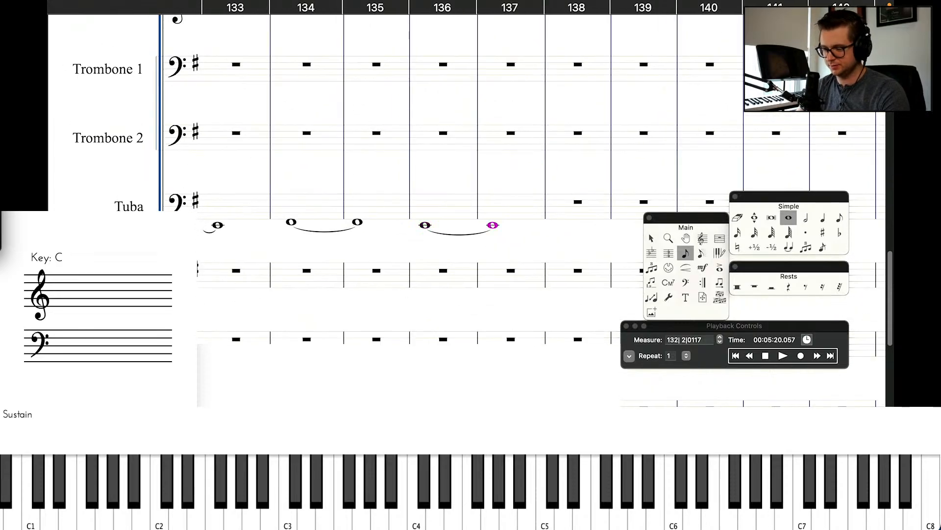
pyautogui.hscroll(-5, 360, 262)
pyautogui.hscroll(2, 360, 262)
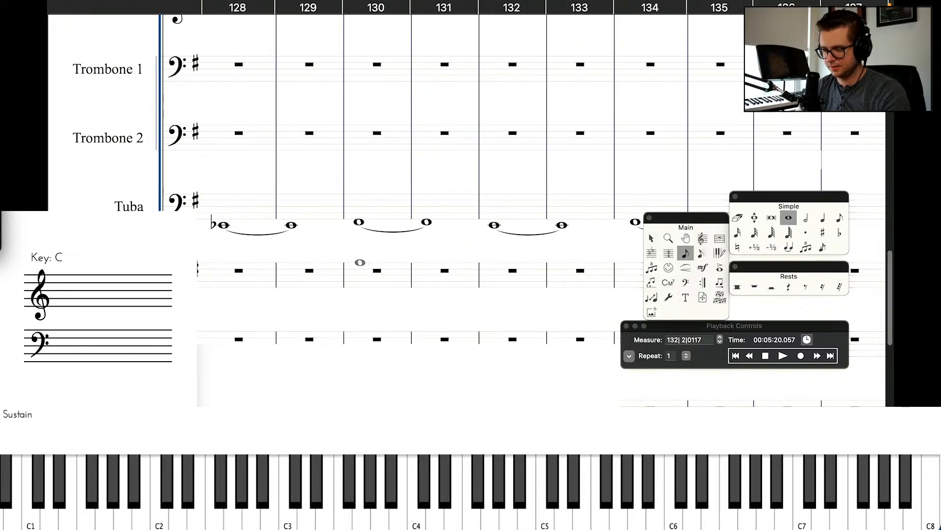
pyautogui.click(750, 356)
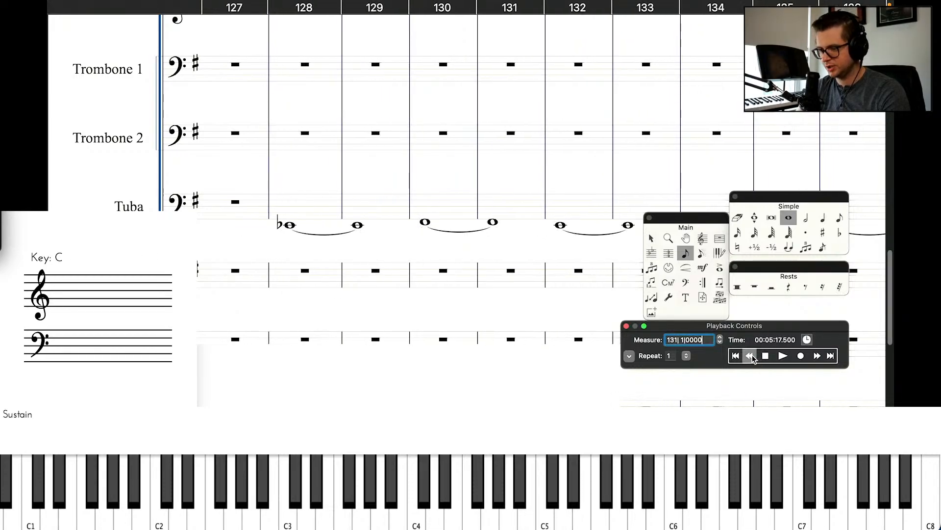
pyautogui.click(750, 356)
pyautogui.press('space')
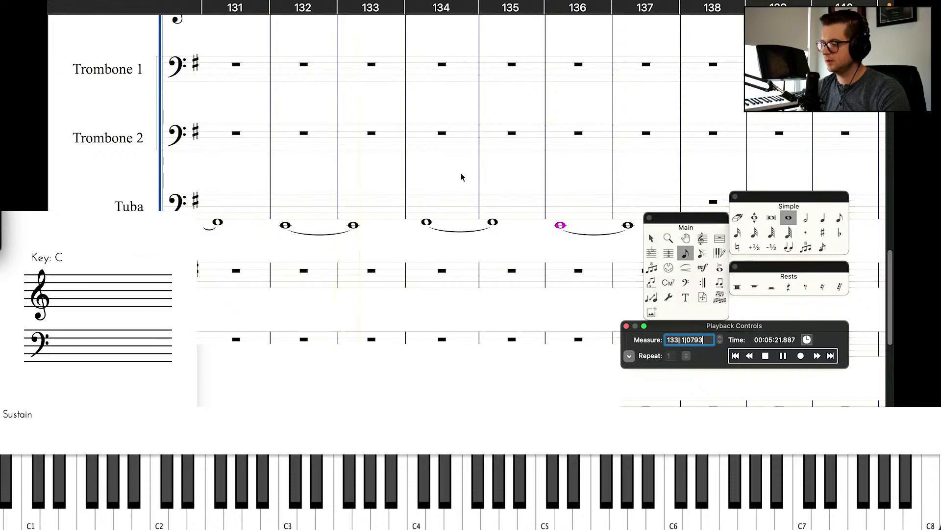
pyautogui.click(491, 177)
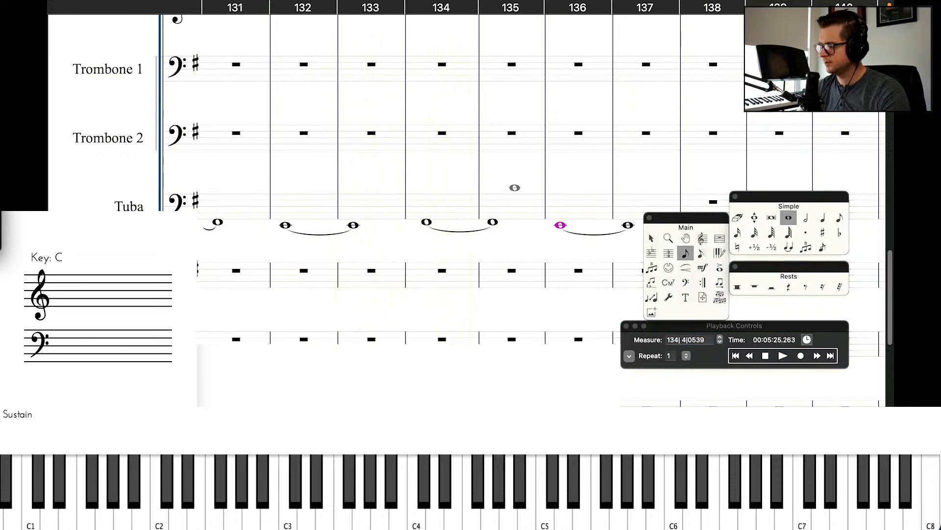
# Raise the tied tuba whole notes in measures 136 and 137 by three steps.
pyautogui.hscroll(1, 515, 187)
pyautogui.press('Left')
pyautogui.press('Left')
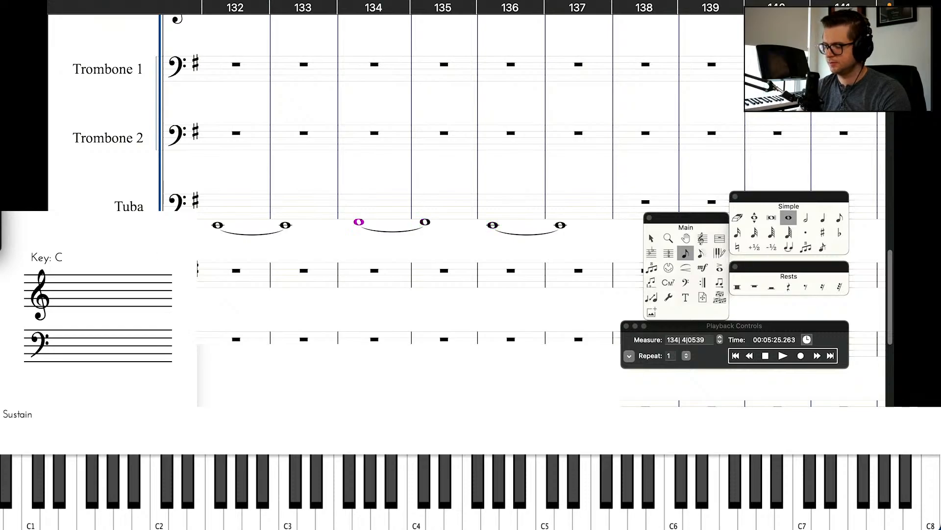
pyautogui.press('Right')
pyautogui.press('Right')
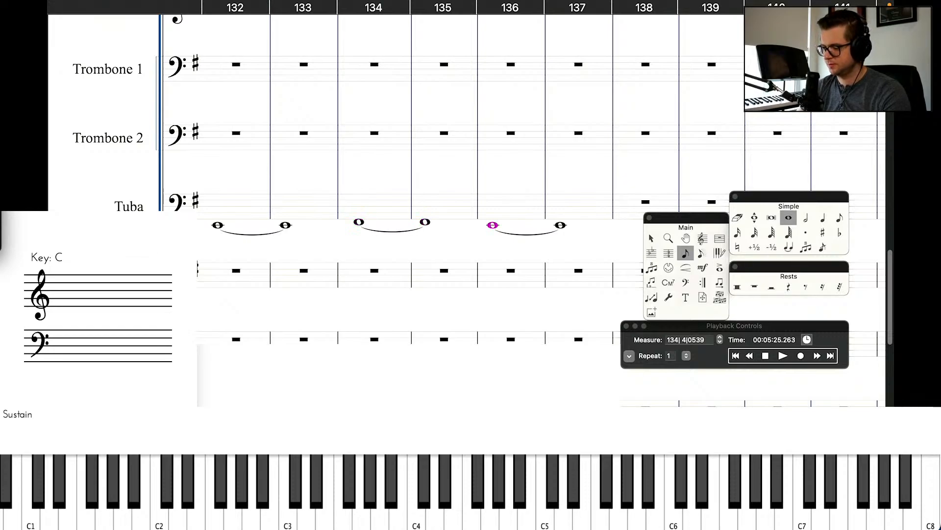
pyautogui.press('Up')
pyautogui.press('Up')
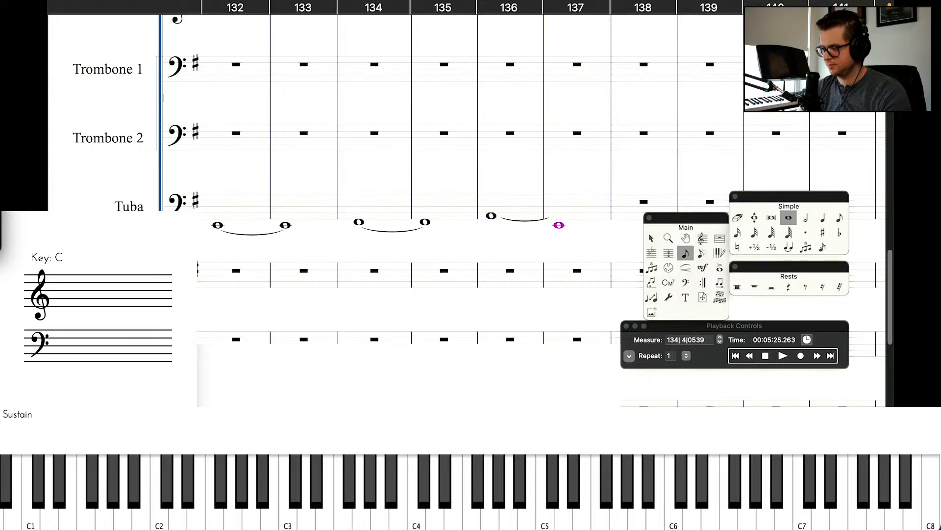
pyautogui.press('Up')
pyautogui.press('Up')
pyautogui.press('Up')
# Add tied tuba whole notes in measures 138 and 139, one step below measure 137, and leave note entry.
pyautogui.hscroll(2, 410, 214)
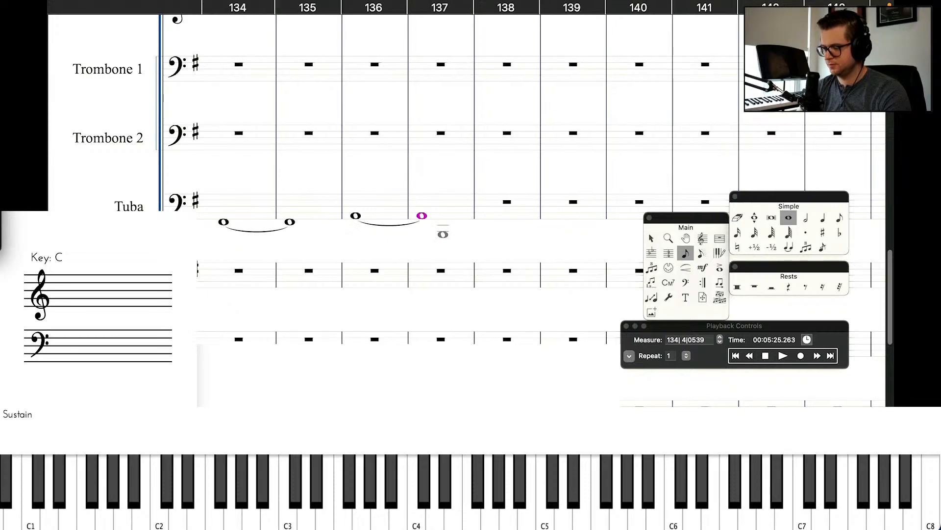
pyautogui.click(488, 218)
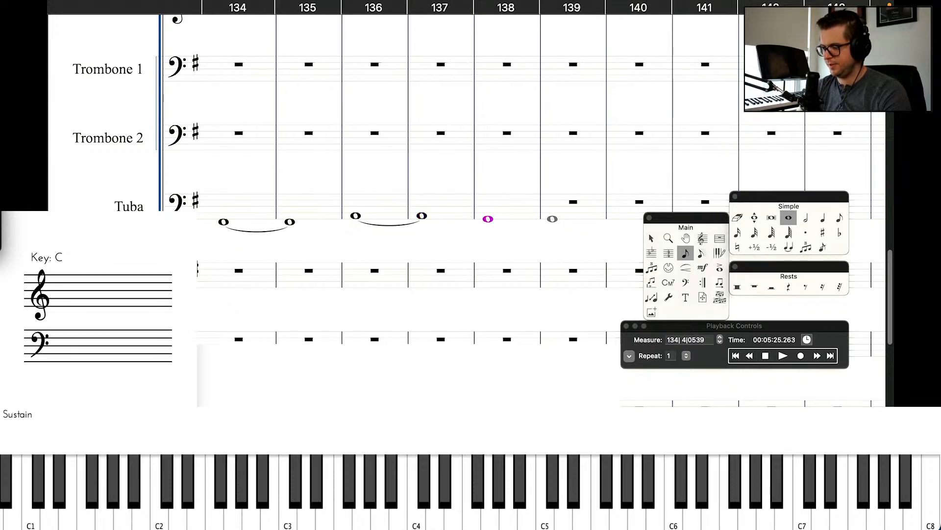
pyautogui.click(553, 218)
pyautogui.hotkey('shift', 't')
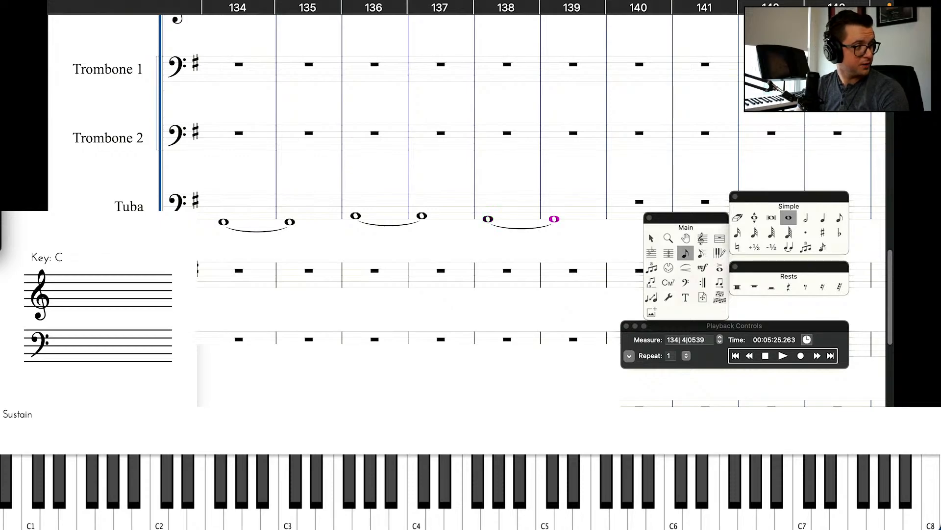
pyautogui.click(652, 239)
pyautogui.scroll(-2, 494, 246)
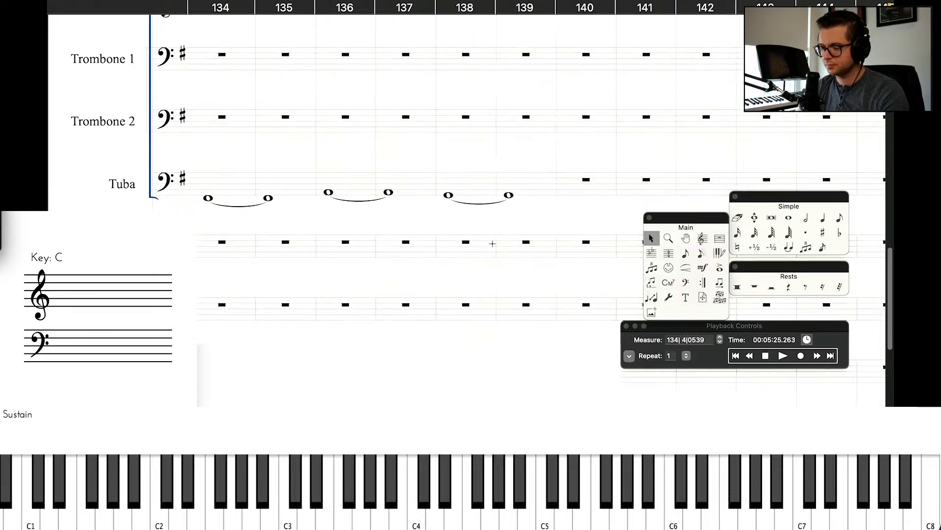
# Rewind to measure 128 and play back the sustained strings and tuba through measure 134.
pyautogui.hscroll(-3, 368, 244)
pyautogui.hscroll(2, 368, 244)
pyautogui.scroll(-5, 367, 243)
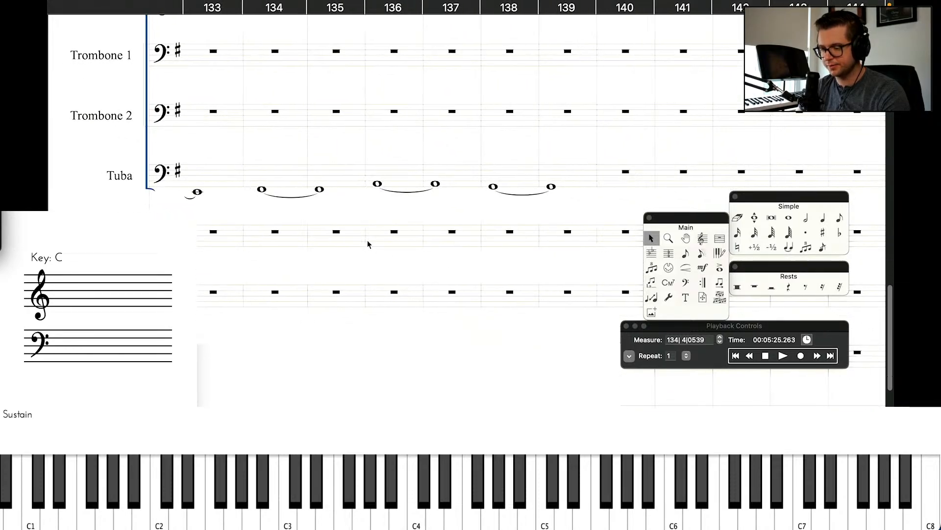
pyautogui.hscroll(-5, 367, 244)
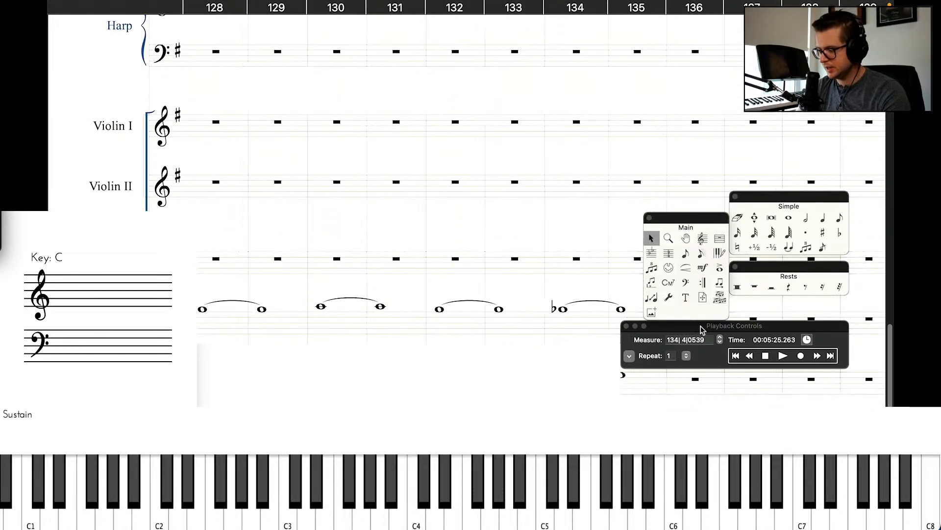
pyautogui.click(750, 356)
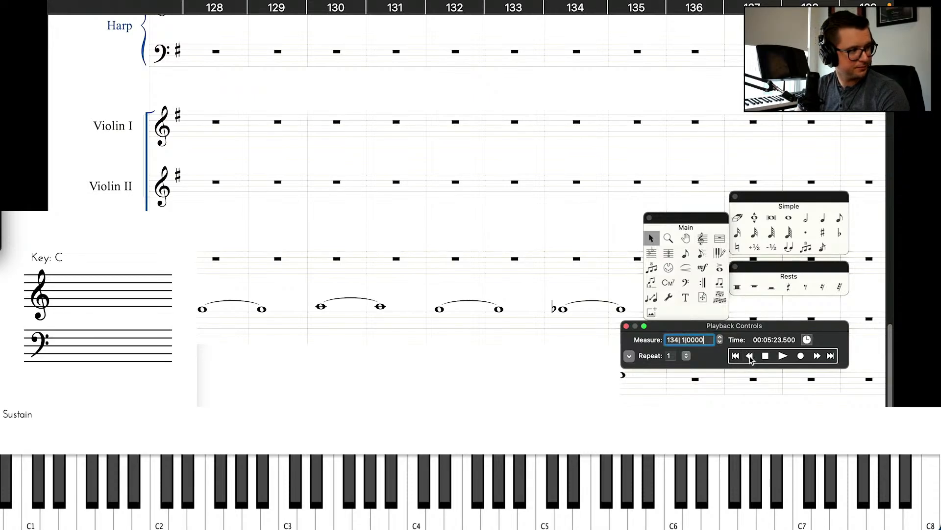
pyautogui.click(750, 355)
pyautogui.click(750, 355)
pyautogui.click(749, 356)
pyautogui.click(750, 355)
pyautogui.click(750, 356)
pyautogui.click(749, 355)
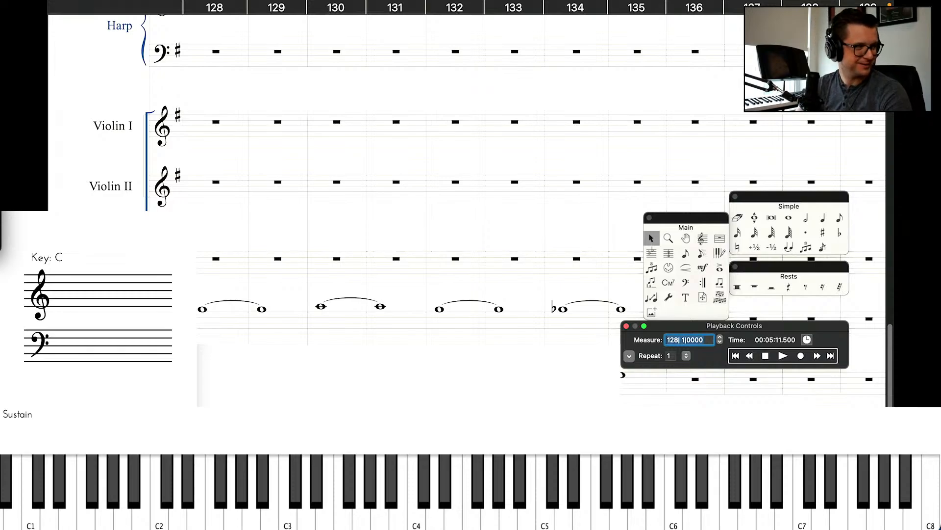
pyautogui.press('space')
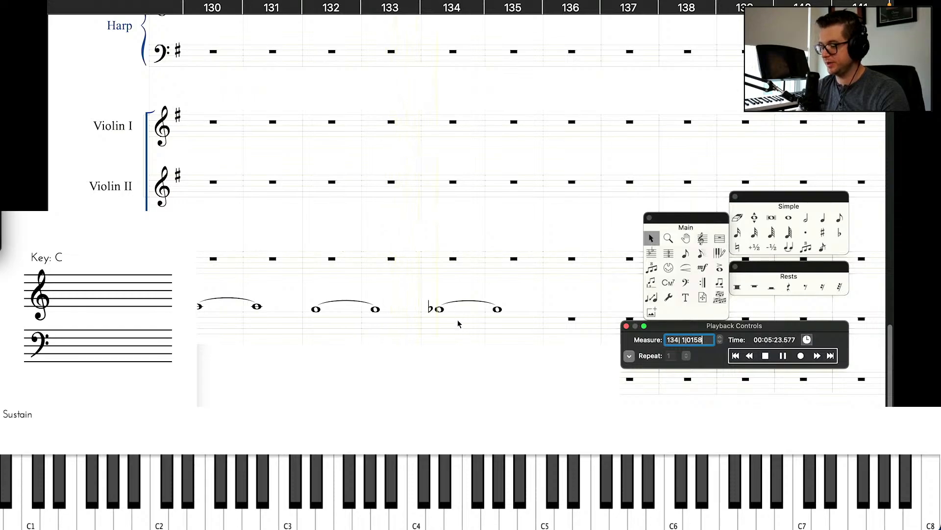
pyautogui.press('space')
# Try the flat cello whole note in measure 134 a half step higher, restore it and leave note entry.
pyautogui.click(440, 314)
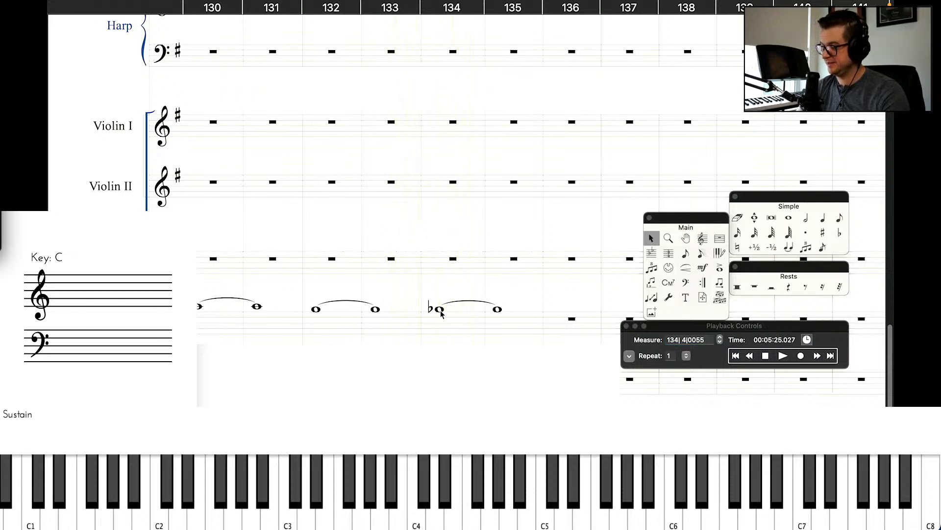
pyautogui.doubleClick(441, 312)
pyautogui.press('+')
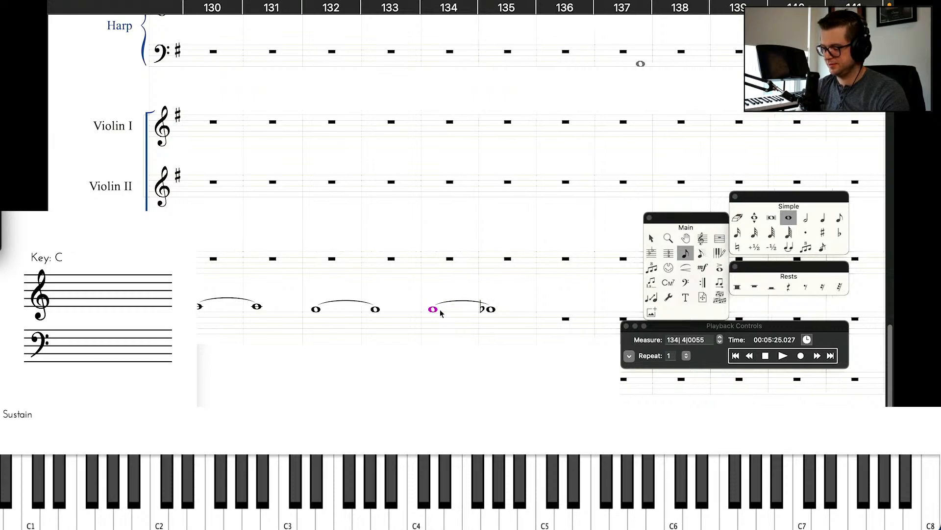
pyautogui.press('-')
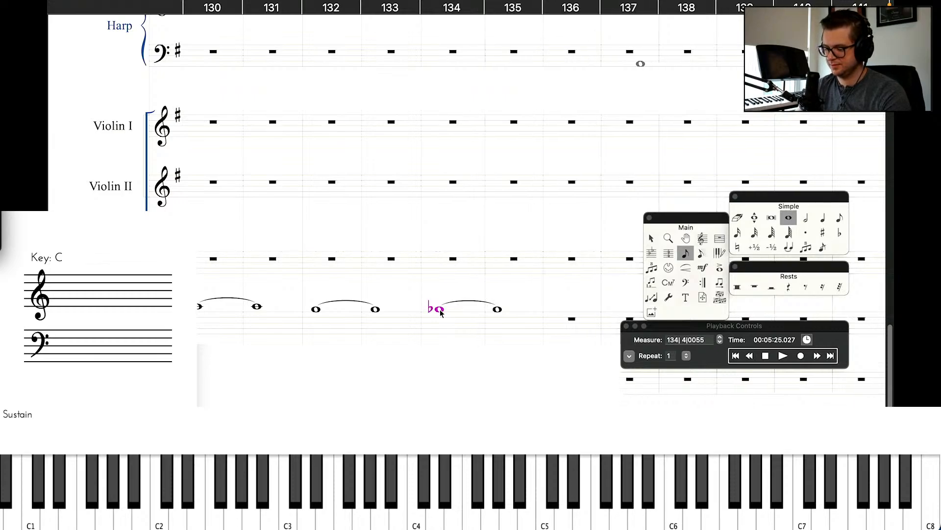
pyautogui.click(651, 238)
# Copy the cello's tied whole notes from measures 130 and 131 over measures 134 and 135.
pyautogui.click(226, 322)
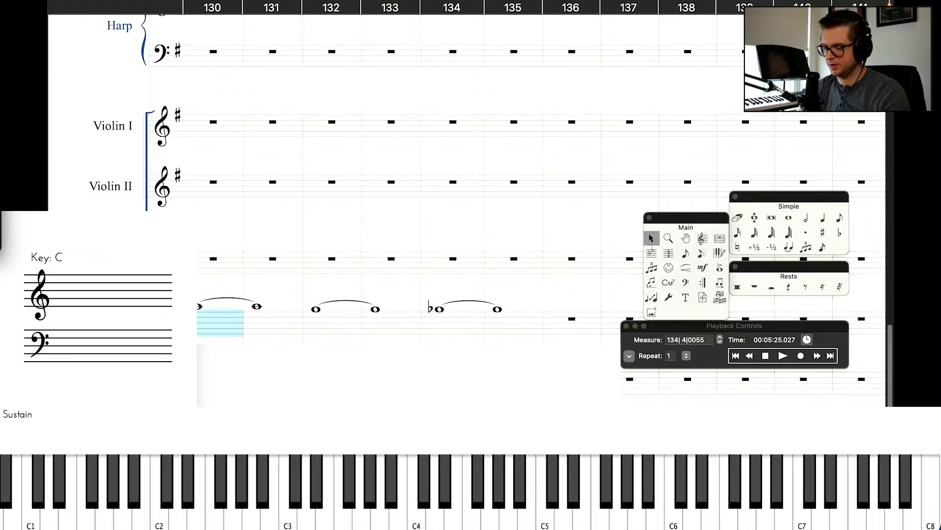
pyautogui.hotkey('shift', 'Right')
pyautogui.keyDown('alt'); pyautogui.click(431, 314); pyautogui.keyUp('alt')
# Rewind to measure 131 and play back through measure 136 while checking the staves down to the strings.
pyautogui.scroll(4, 528, 269)
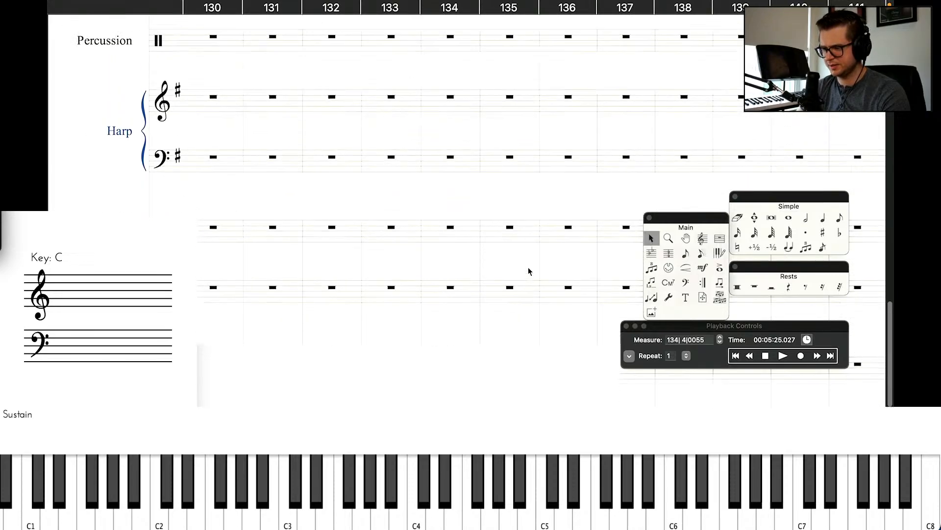
pyautogui.scroll(8, 529, 271)
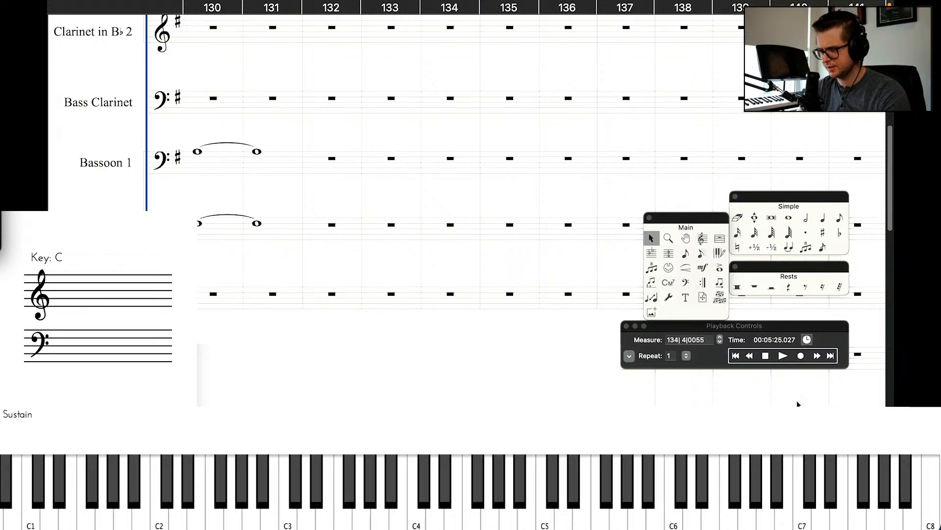
pyautogui.click(749, 354)
pyautogui.click(749, 354)
pyautogui.click(749, 354)
pyautogui.click(749, 354)
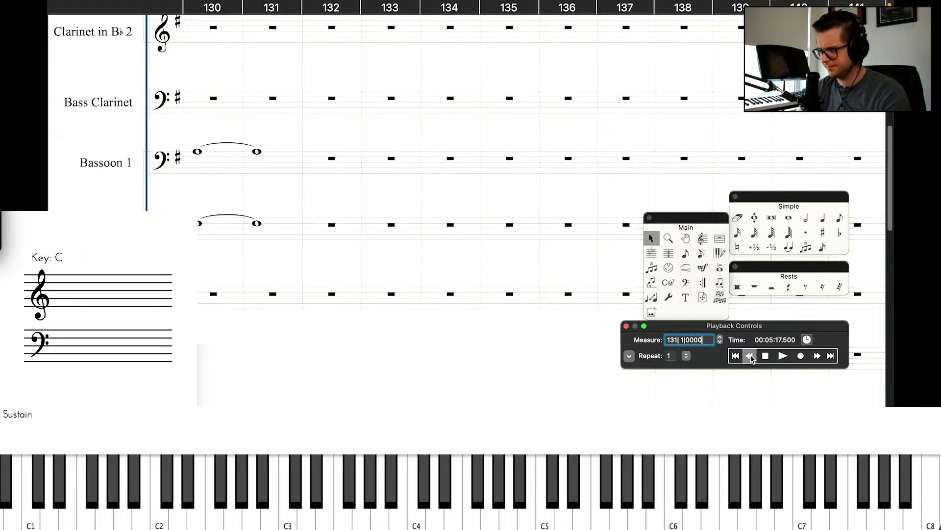
pyautogui.press('space')
pyautogui.scroll(-6, 515, 225)
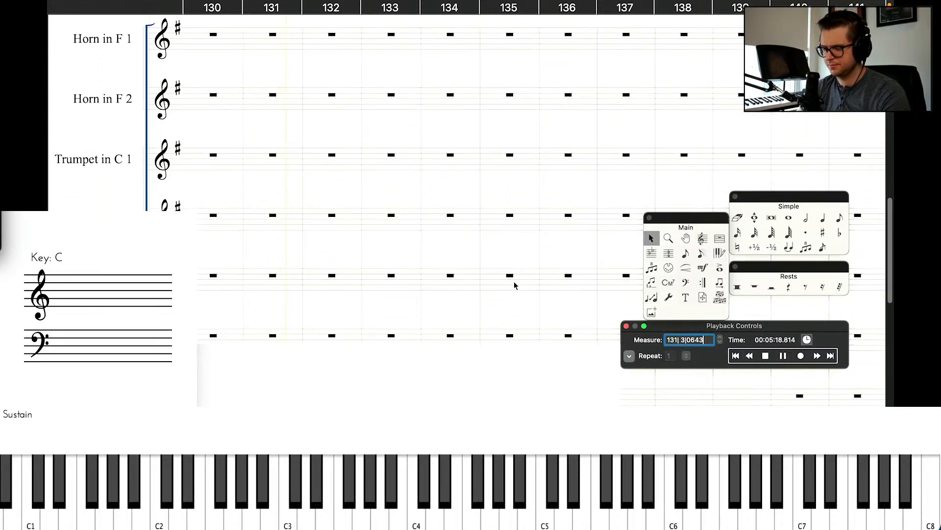
pyautogui.scroll(-8, 514, 285)
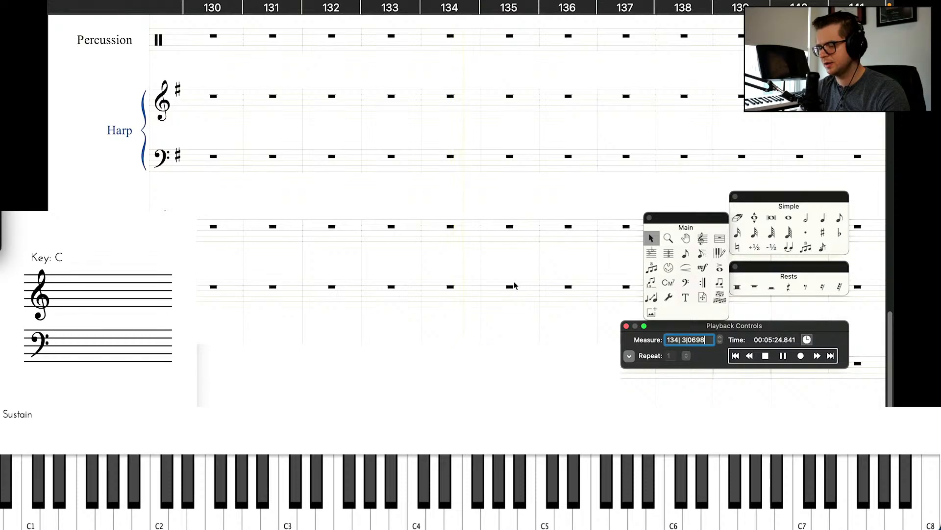
pyautogui.scroll(-5, 532, 294)
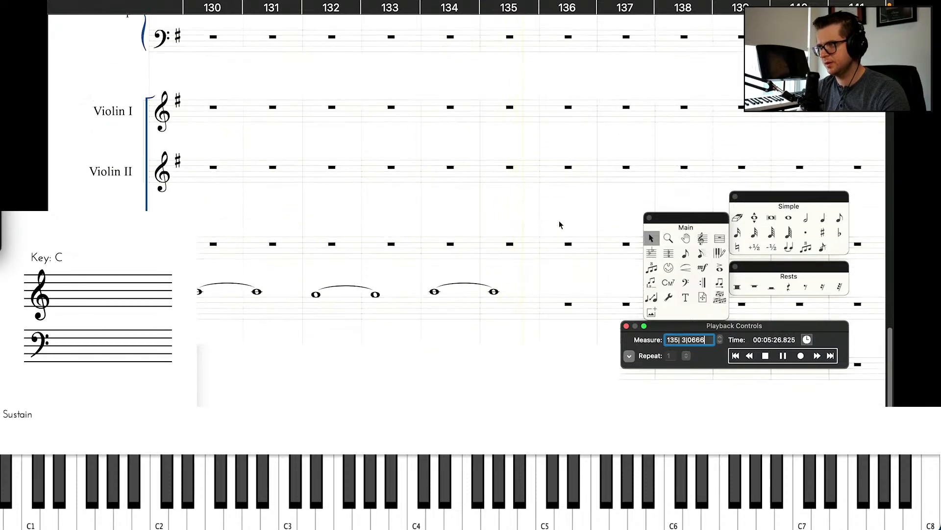
pyautogui.press('space')
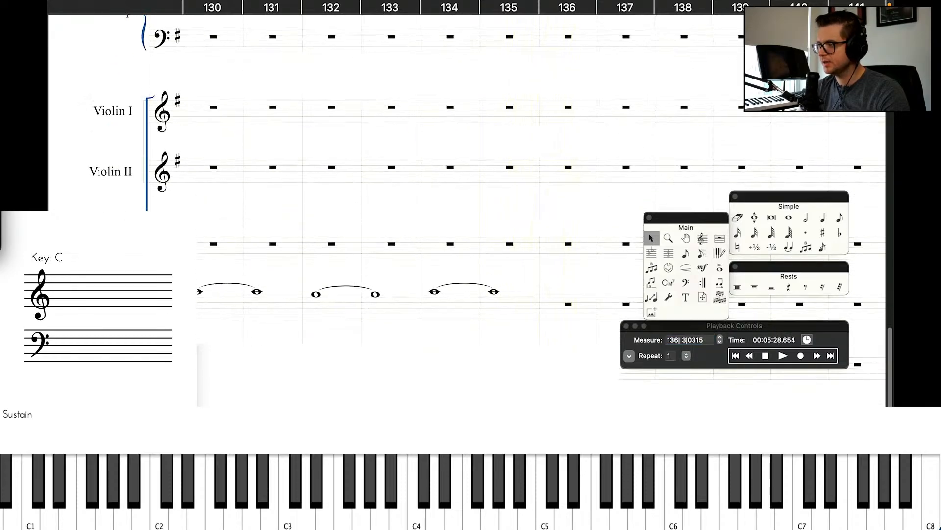
# Replay the harmony from measure 134 through measure 136.
pyautogui.hscroll(3, 538, 216)
pyautogui.hscroll(-3, 539, 215)
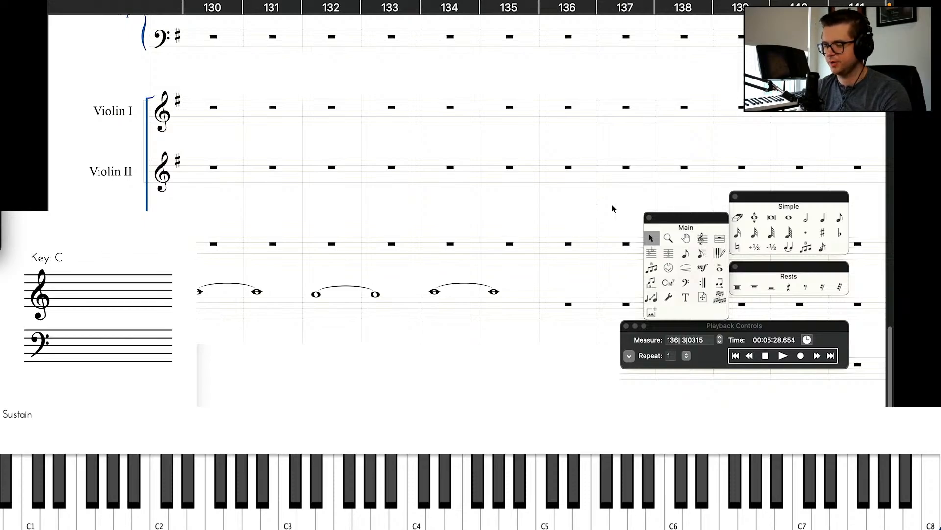
pyautogui.click(750, 357)
pyautogui.click(751, 357)
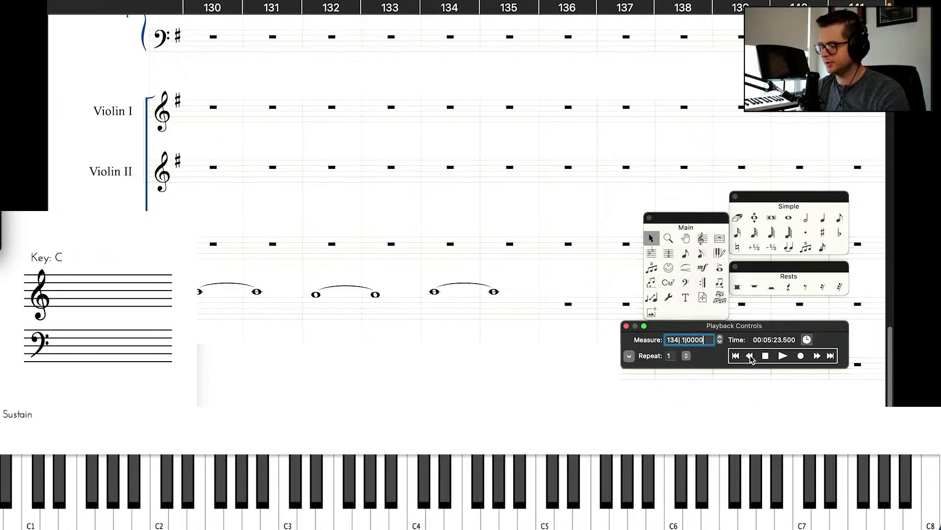
pyautogui.click(783, 355)
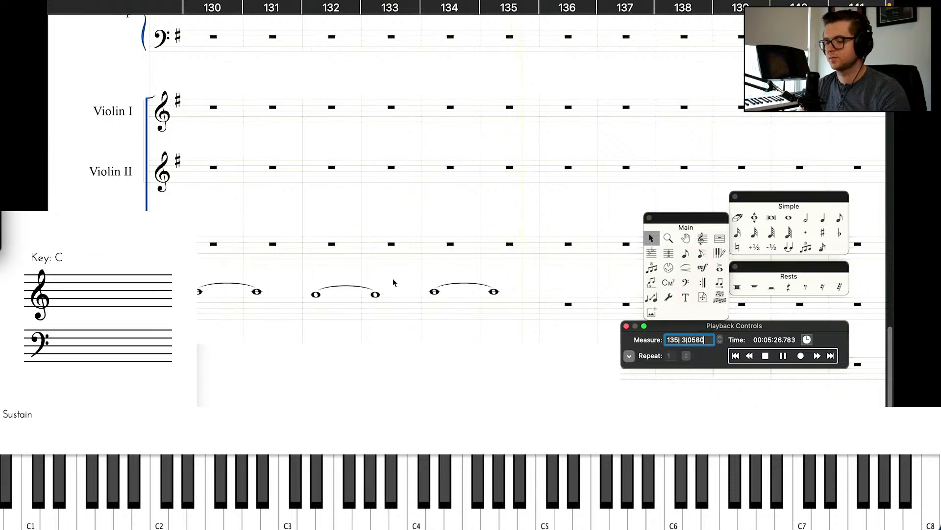
pyautogui.press('space')
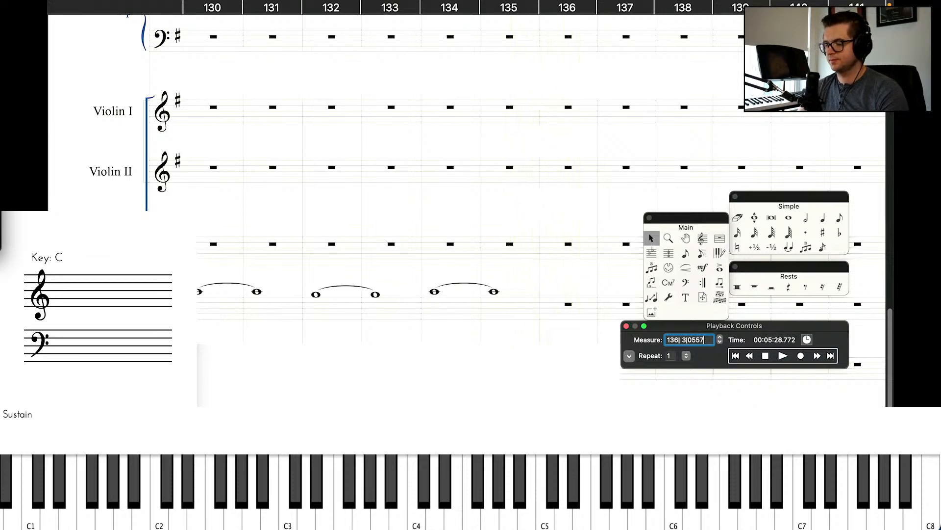
# Copy the cello and double bass tied whole notes from measures 134 and 135 into measures 136 and 137.
pyautogui.click(464, 312)
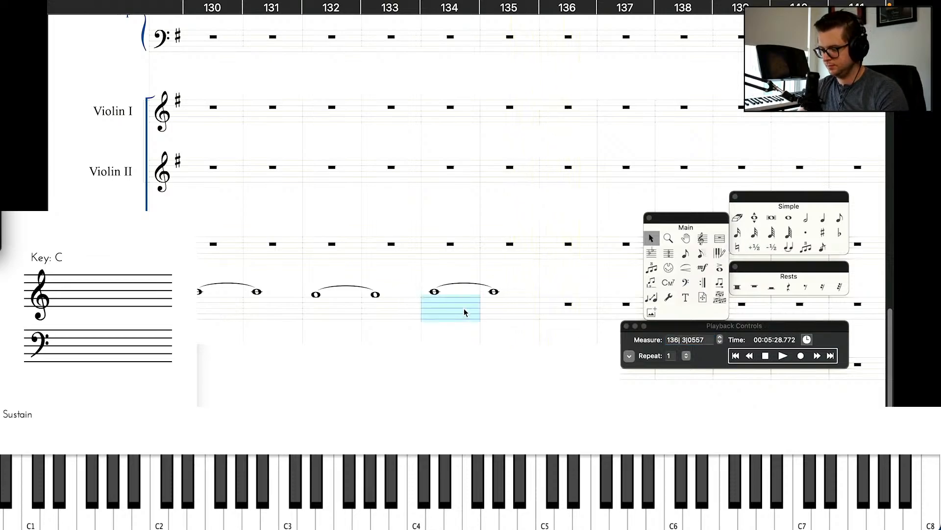
pyautogui.moveTo(465, 312); pyautogui.dragTo(500, 313)
pyautogui.click(558, 301)
pyautogui.press('super+v')
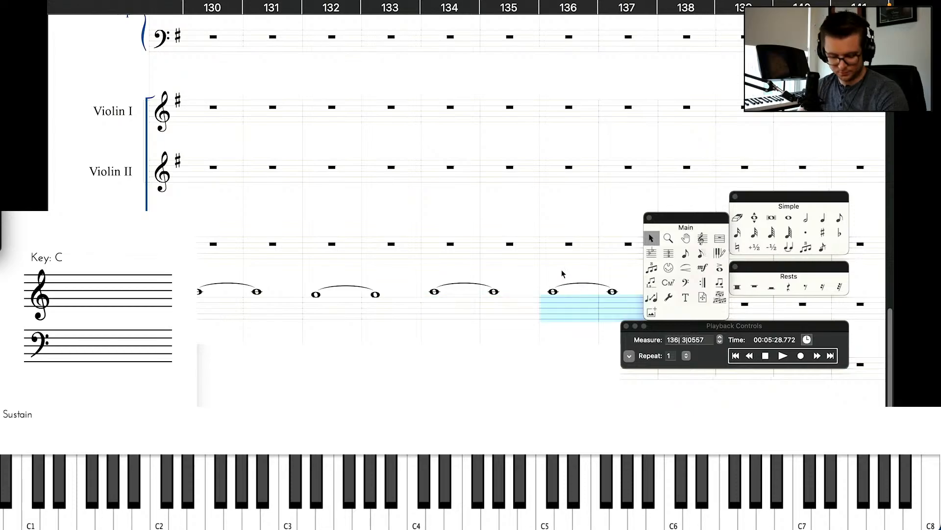
pyautogui.doubleClick(553, 293)
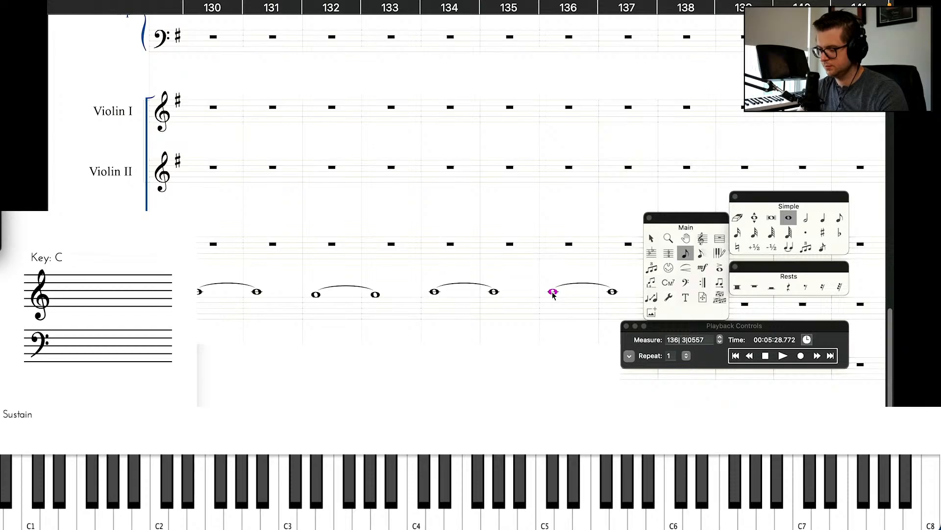
pyautogui.click(652, 238)
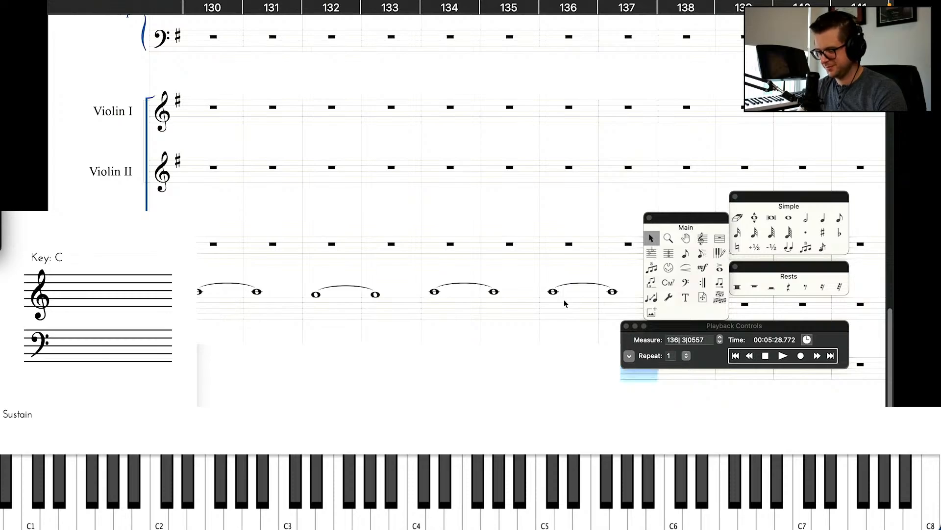
pyautogui.hscroll(5, 566, 304)
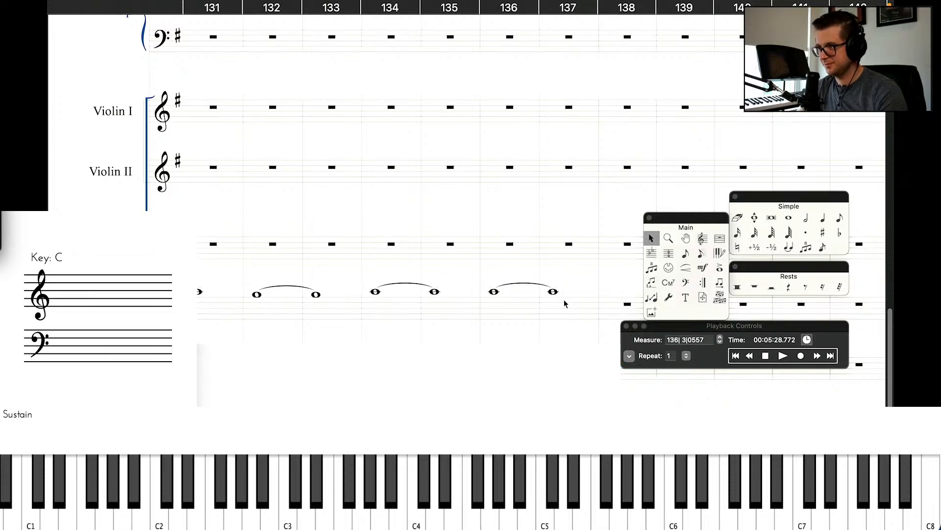
# Raise the cello's tied whole notes in measures 136 and 137 by one step.
pyautogui.doubleClick(371, 293)
pyautogui.press('Up')
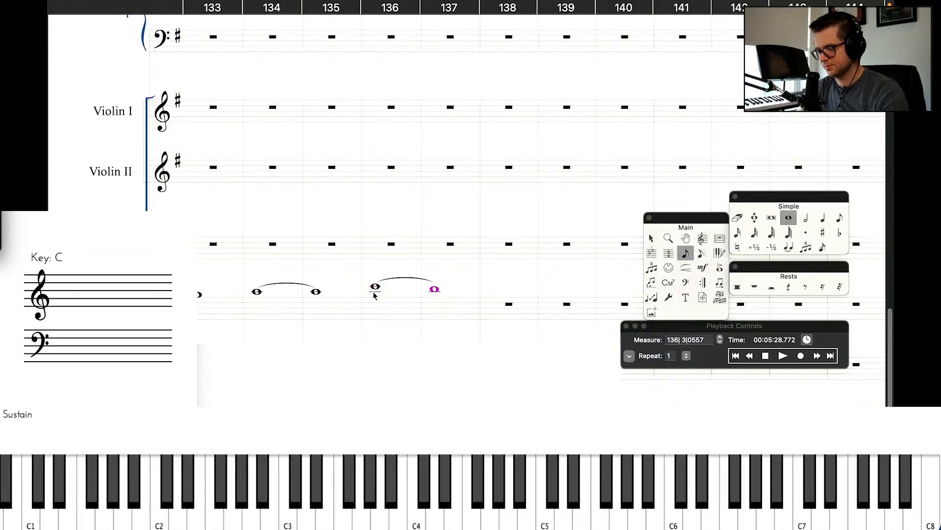
pyautogui.press('Up')
pyautogui.press('Left')
pyautogui.press('Down')
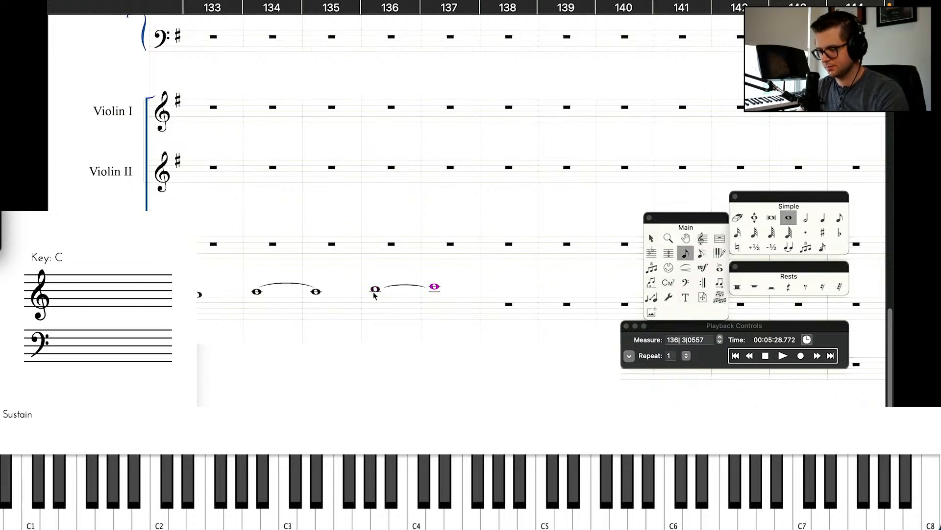
# Rewind a few measures and play back the raised cello notes with the tuba into measure 137.
pyautogui.scroll(10, 374, 294)
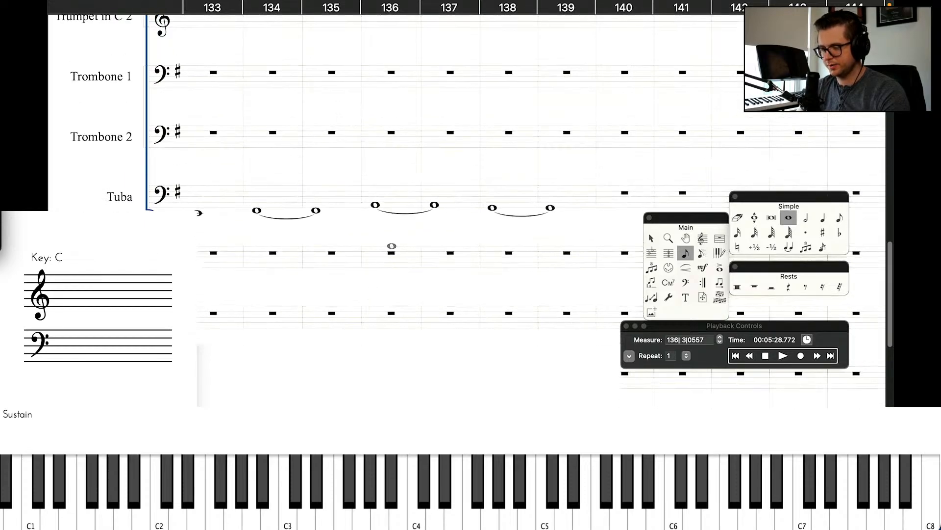
pyautogui.scroll(-5, 440, 205)
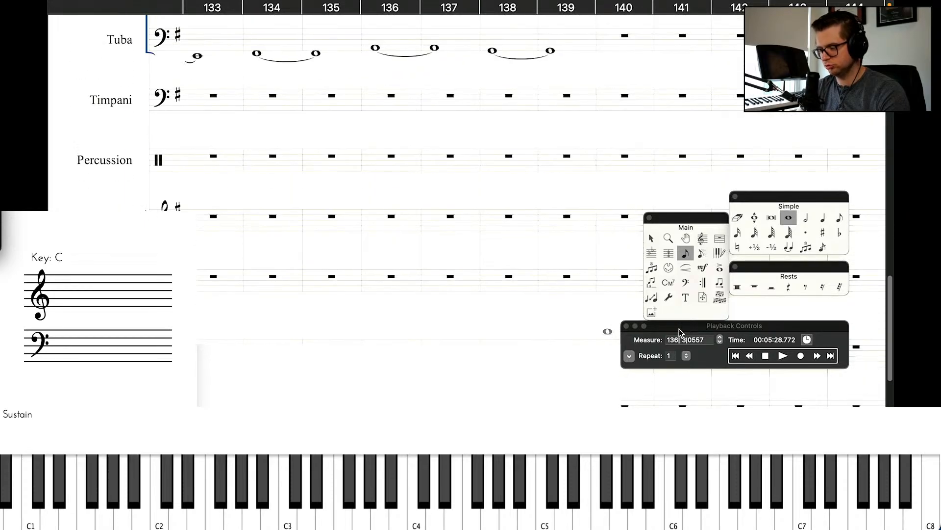
pyautogui.click(750, 356)
pyautogui.click(750, 356)
pyautogui.click(751, 357)
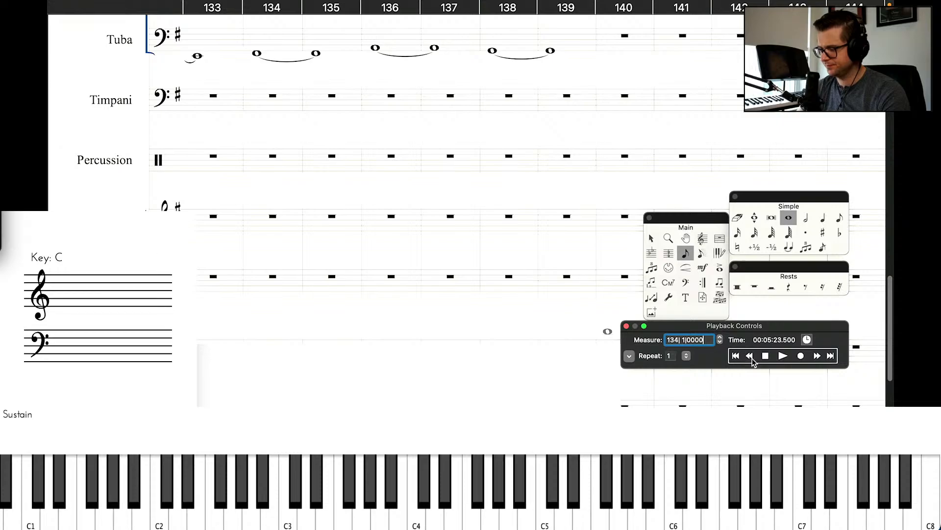
pyautogui.click(752, 358)
pyautogui.click(782, 356)
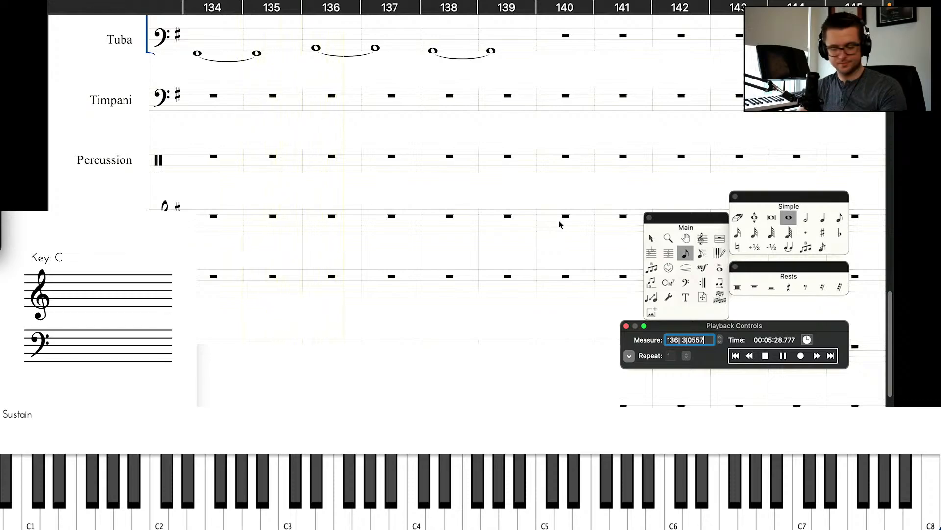
pyautogui.press('space')
# Leave note entry and clear the cello and double bass notes in measures 136 and 137.
pyautogui.scroll(-5, 476, 162)
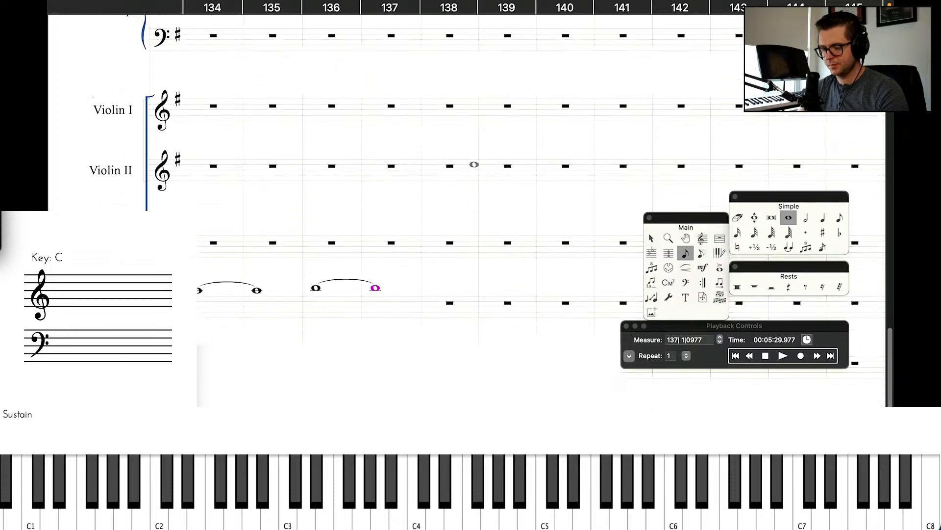
pyautogui.scroll(-2, 474, 164)
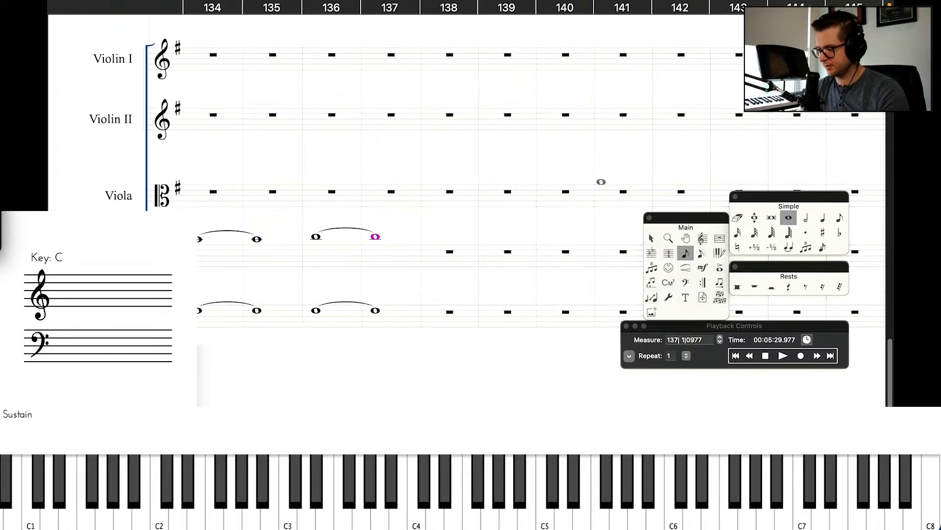
pyautogui.click(651, 238)
pyautogui.moveTo(328, 247); pyautogui.dragTo(408, 317)
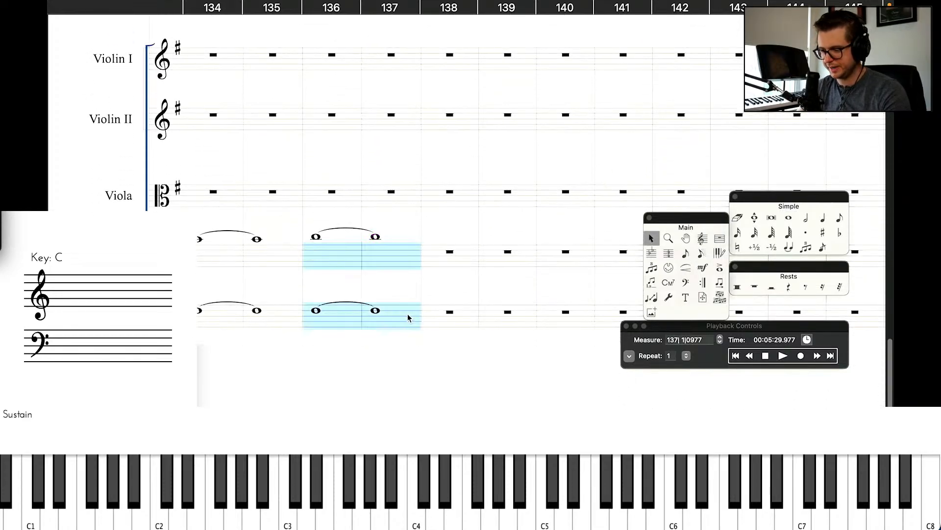
pyautogui.press('Delete')
pyautogui.scroll(15, 353, 116)
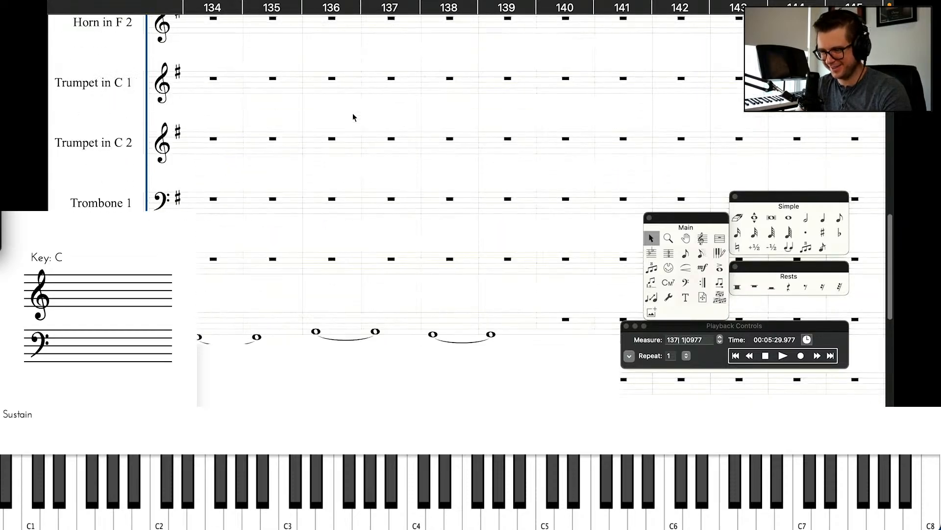
# Rewind to measure 136 and play back the tuba line against the emptied cello and double bass staves.
pyautogui.scroll(-3, 353, 117)
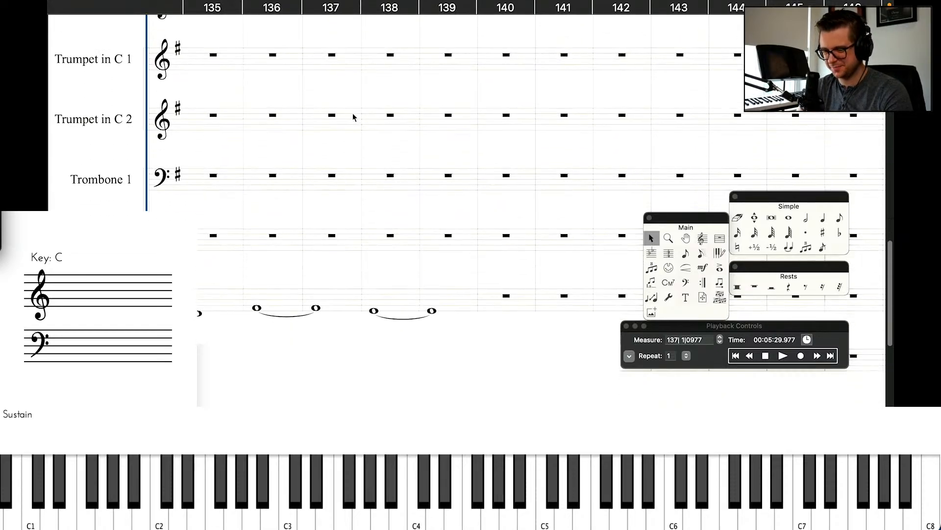
pyautogui.hscroll(-3, 353, 116)
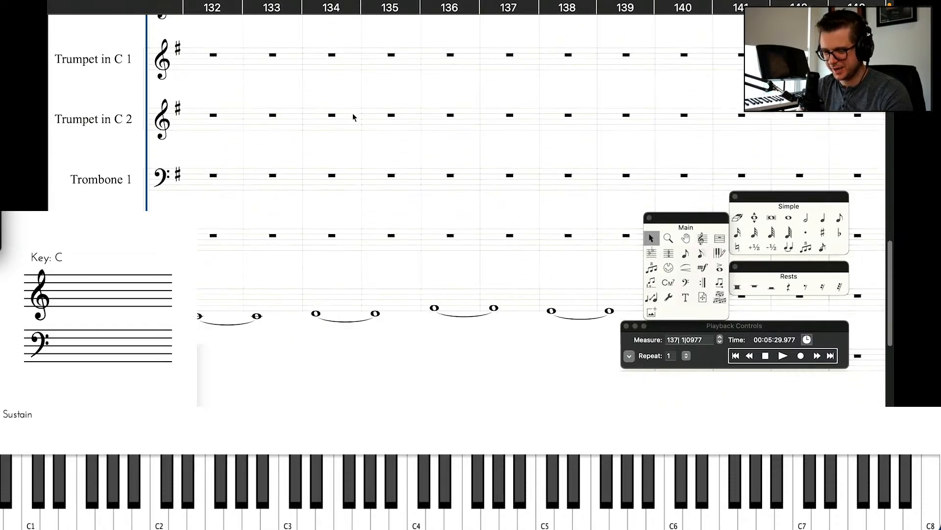
pyautogui.click(749, 356)
pyautogui.click(749, 356)
pyautogui.click(783, 356)
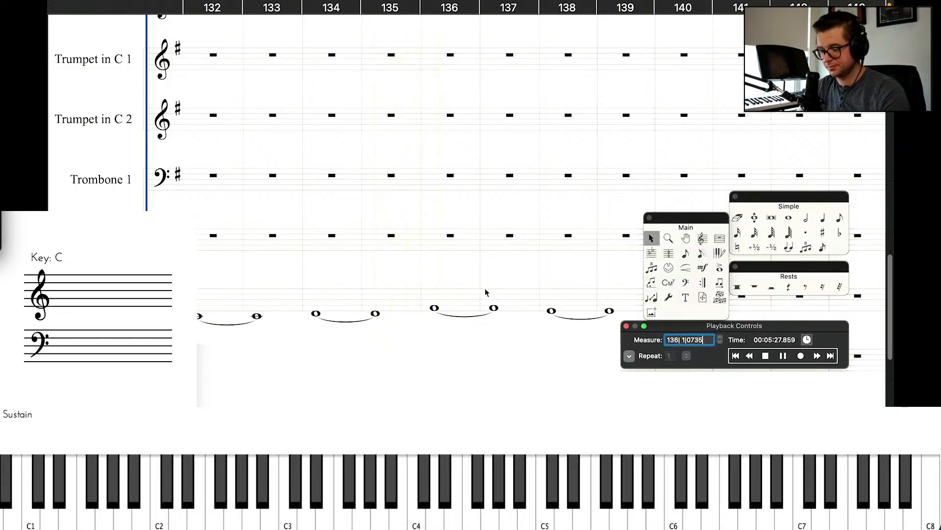
pyautogui.press('space')
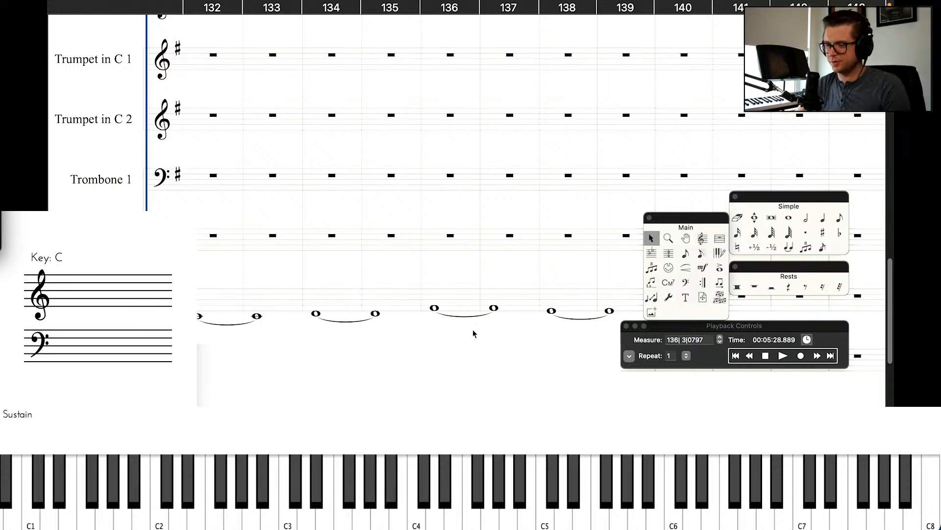
# Try the tuba's tied whole notes in measures 136 and 137 one step lower, and move them back up.
pyautogui.scroll(-10, 420, 326)
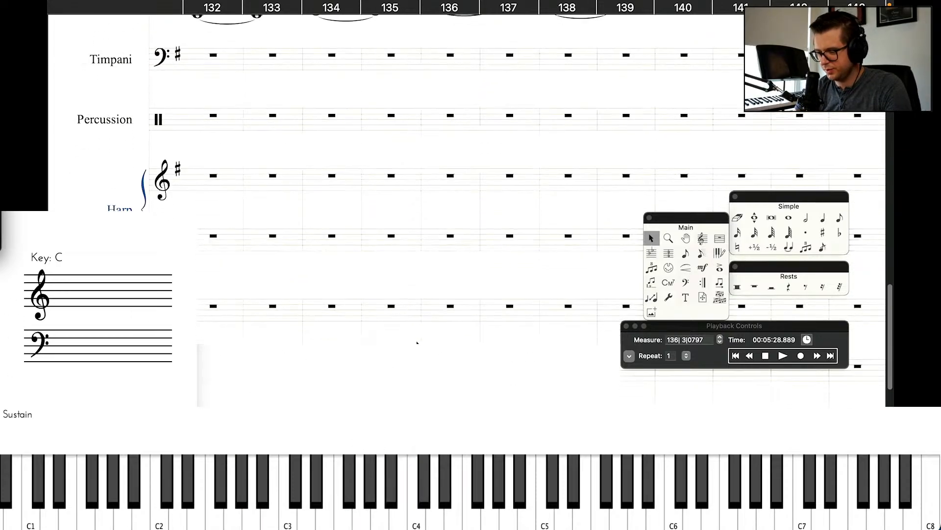
pyautogui.scroll(8, 417, 342)
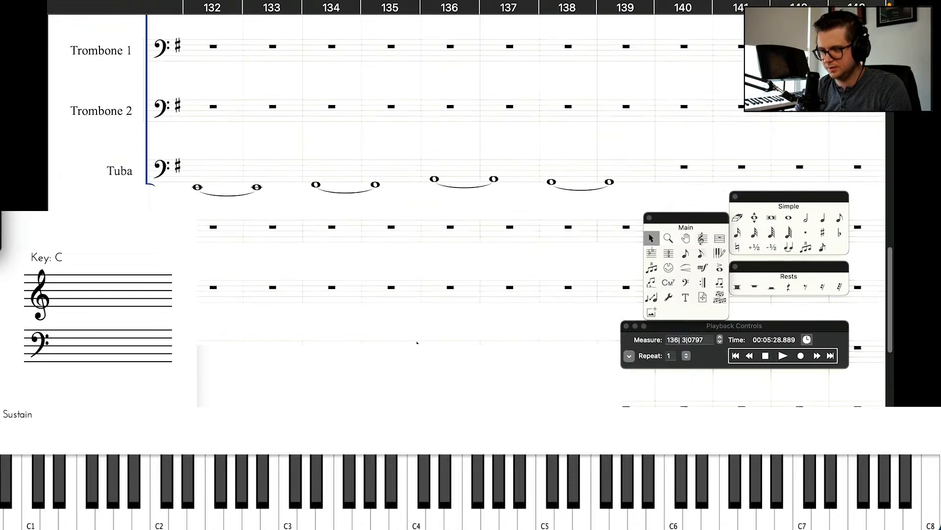
pyautogui.doubleClick(435, 180)
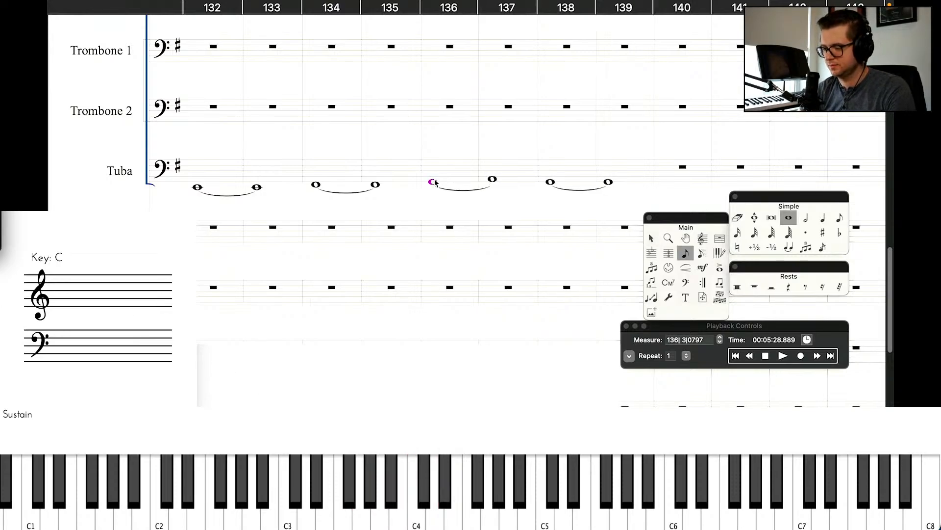
pyautogui.press('Down')
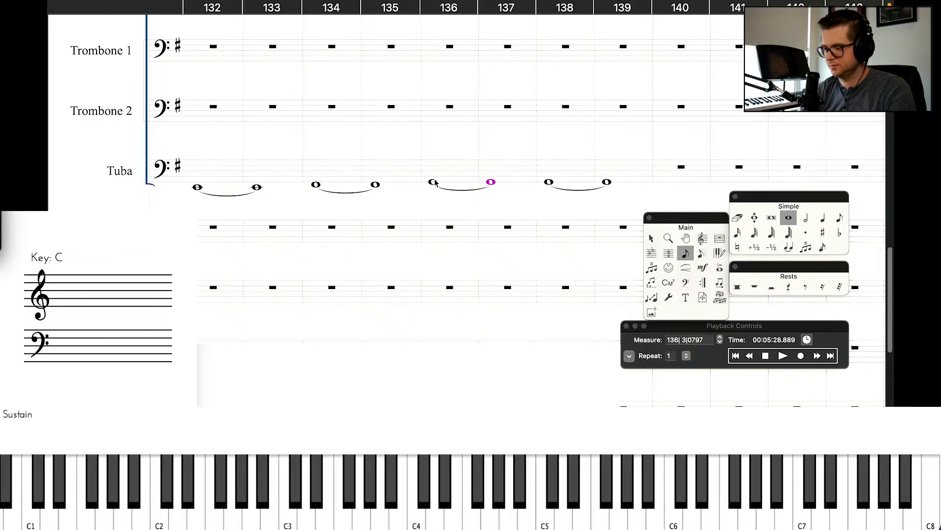
pyautogui.press('Up')
pyautogui.press('Right')
pyautogui.press('Up')
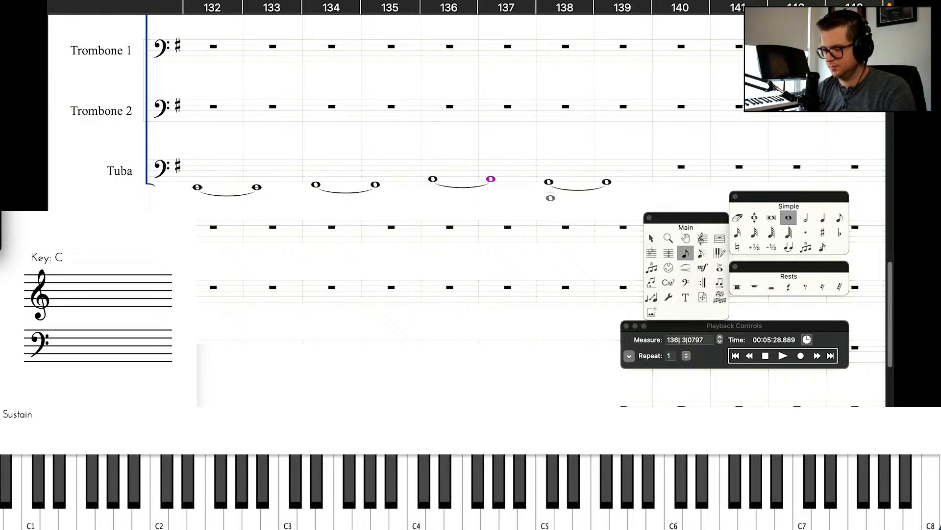
pyautogui.click(651, 237)
# Enter an A whole note for double bass in measure 136 and tied E-flat whole notes for cello in measures 136 and 137.
pyautogui.scroll(-3, 490, 227)
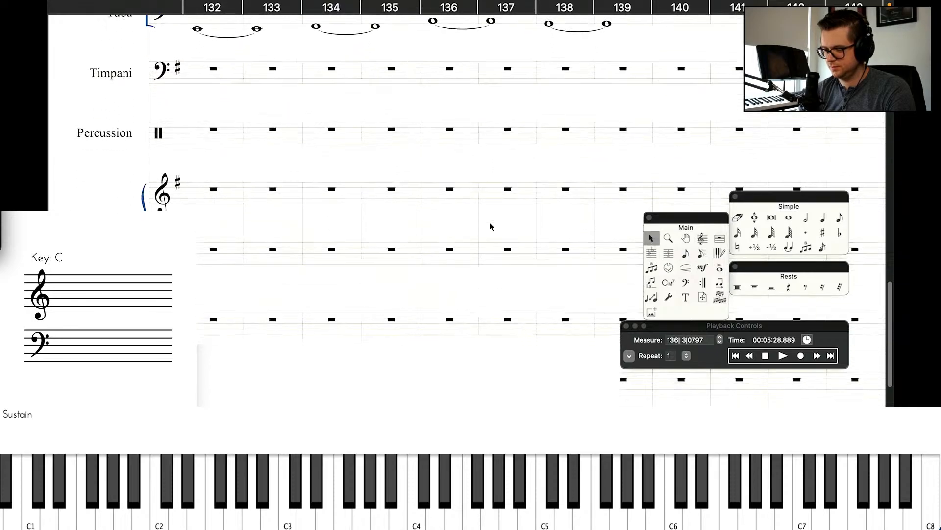
pyautogui.scroll(-5, 491, 227)
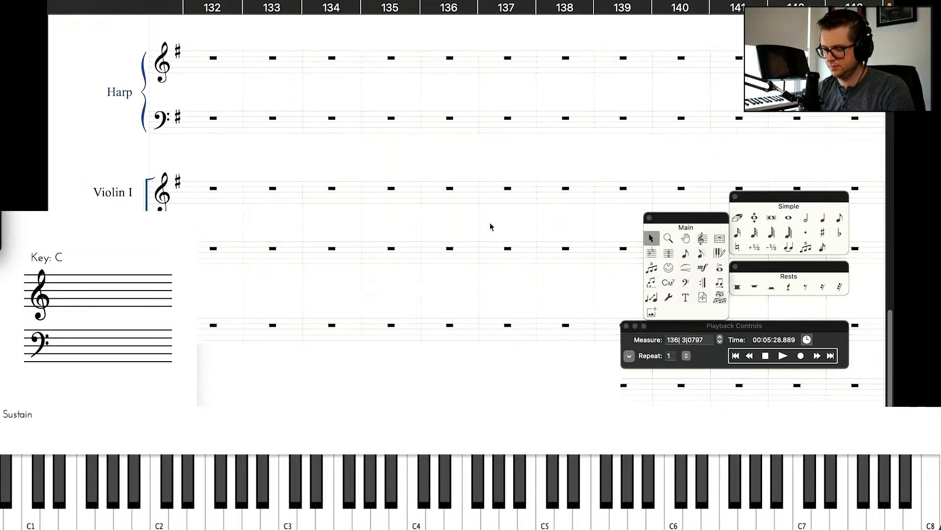
pyautogui.click(788, 217)
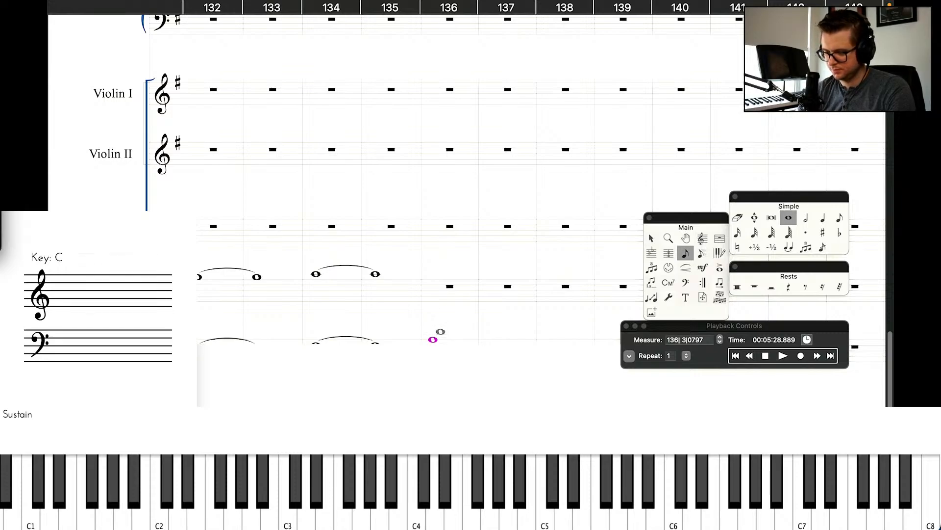
pyautogui.click(432, 273)
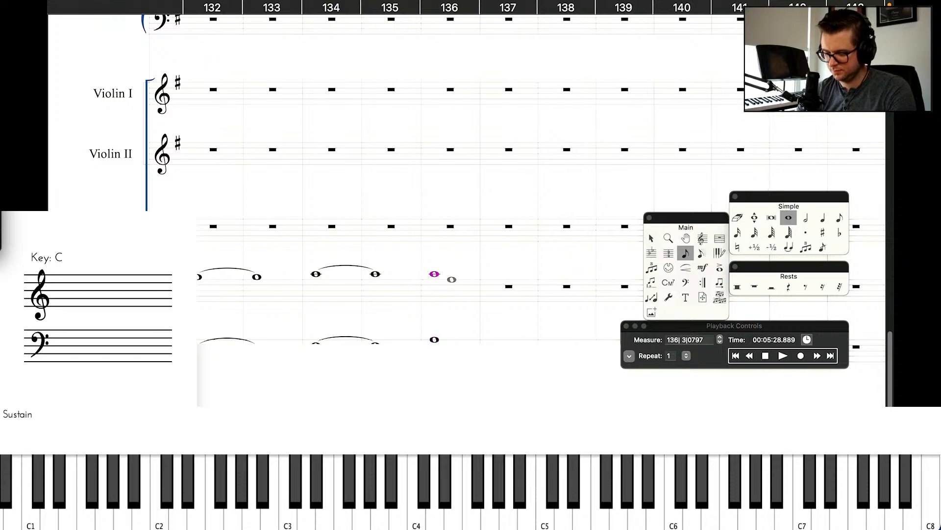
pyautogui.press('Up')
pyautogui.press('-')
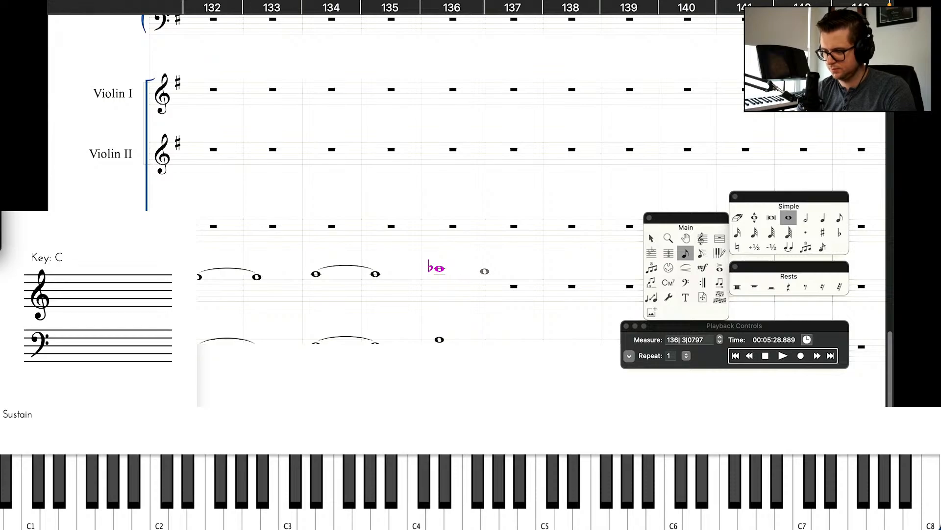
pyautogui.click(498, 269)
pyautogui.press('Left')
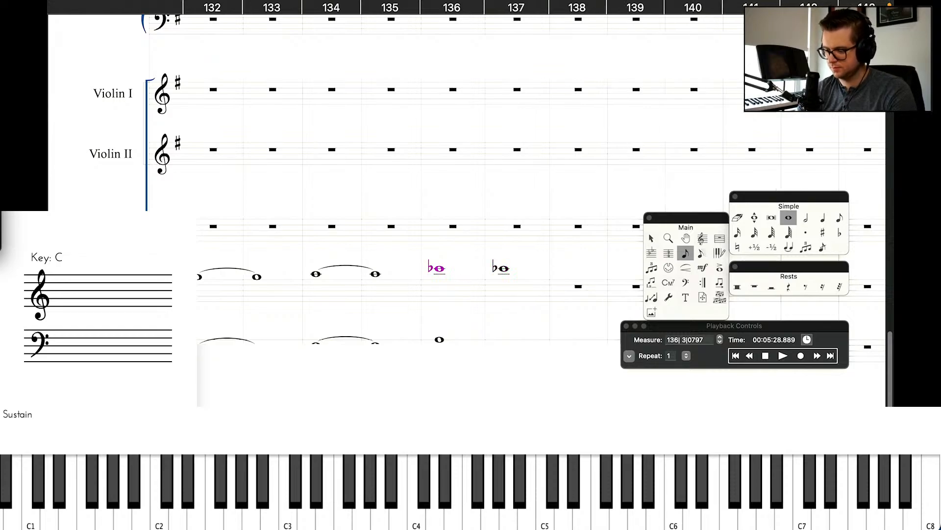
pyautogui.press('t')
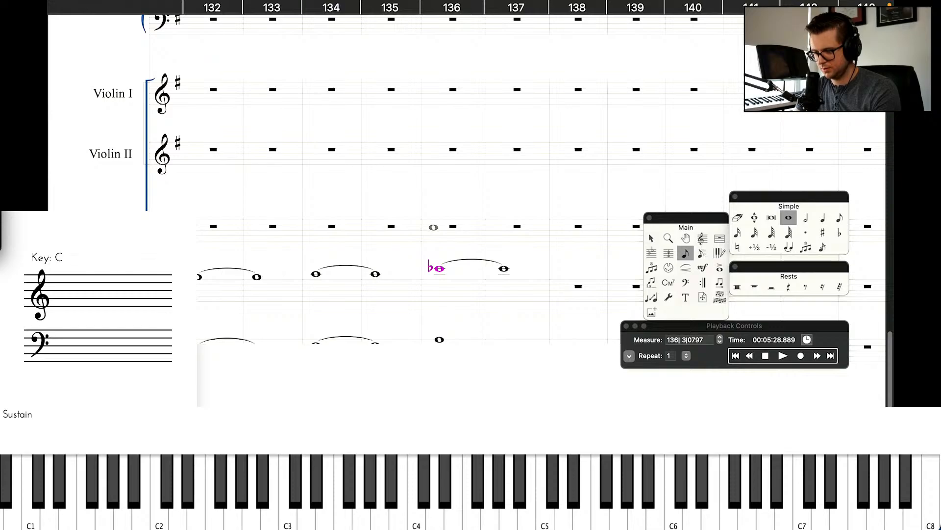
# Enter tied C whole notes on the middle line of the viola staff in measures 136 and 137.
pyautogui.click(435, 225)
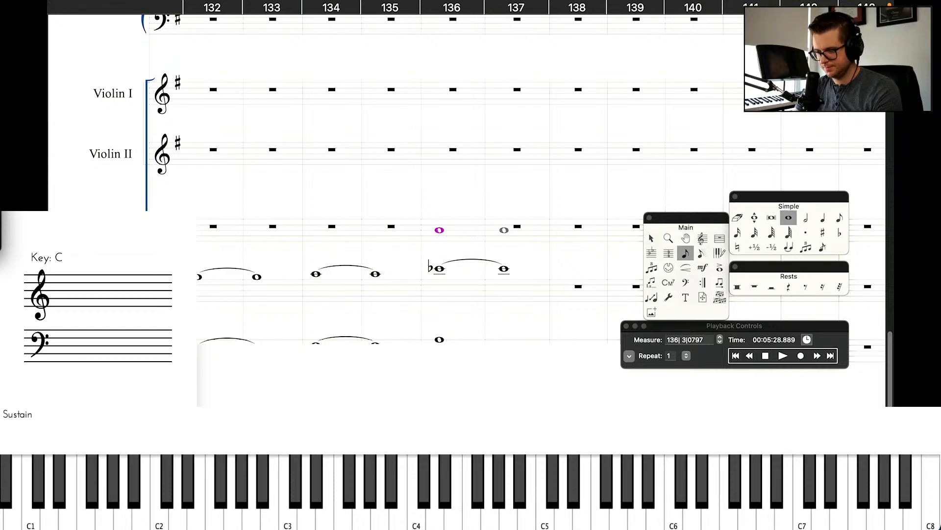
pyautogui.click(504, 230)
pyautogui.press('Left')
pyautogui.press('r')
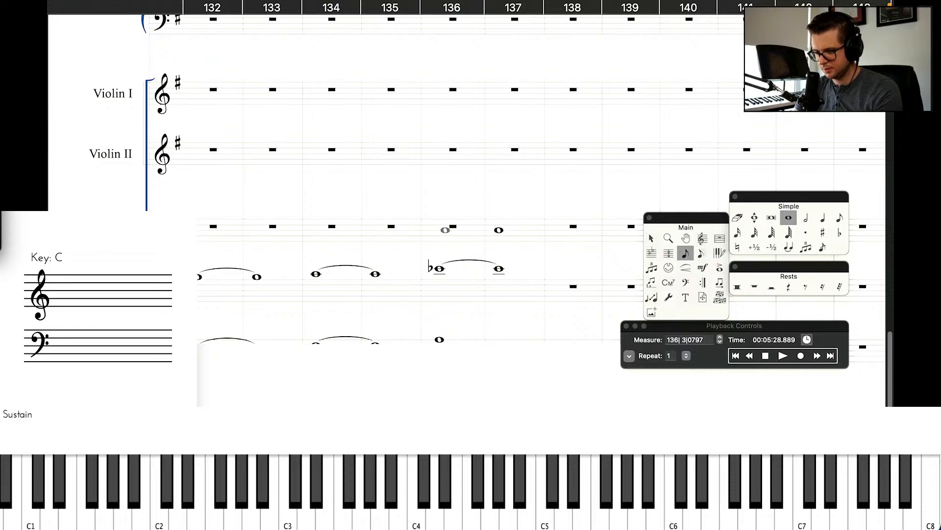
pyautogui.click(439, 230)
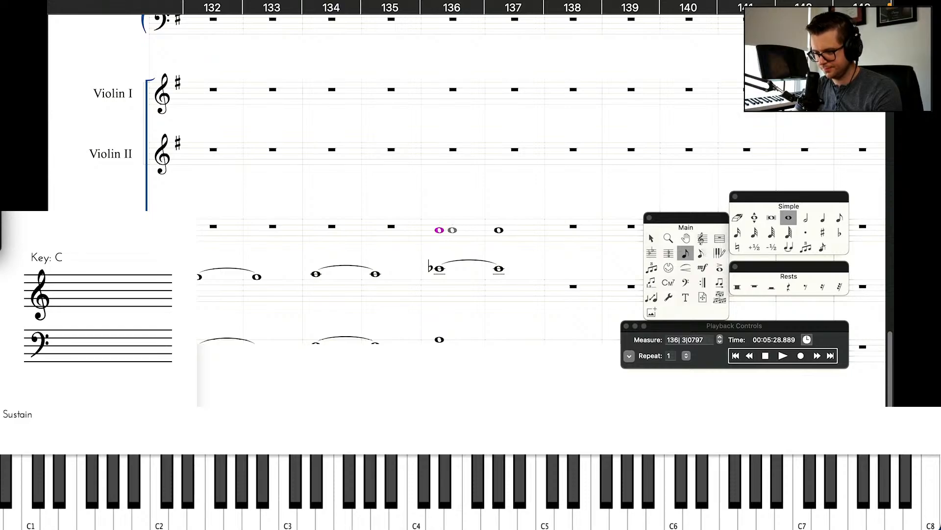
pyautogui.press('t')
# Try the viola's tied whole notes in measures 136 and 137 an octave higher, and drop them back down.
pyautogui.hotkey('shift', 'Up')
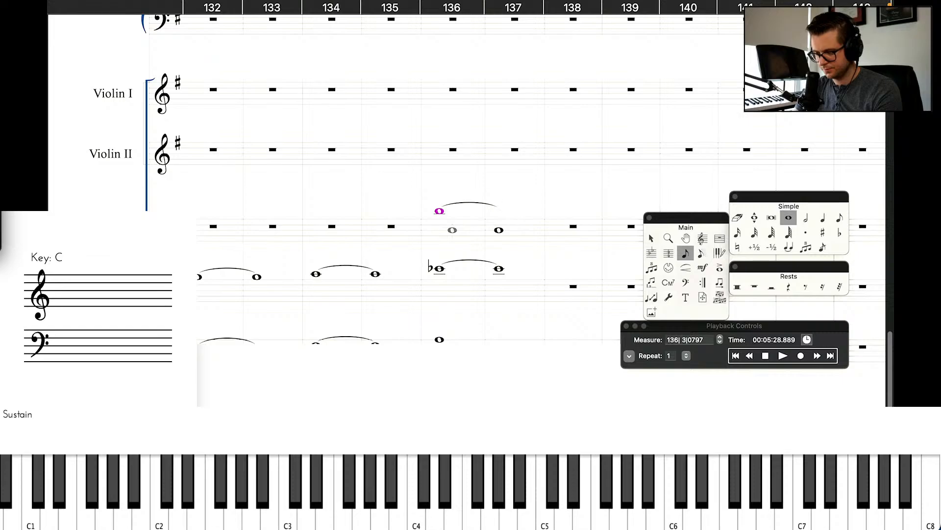
pyautogui.press('Right')
pyautogui.hotkey('shift', 'Up')
pyautogui.click(653, 238)
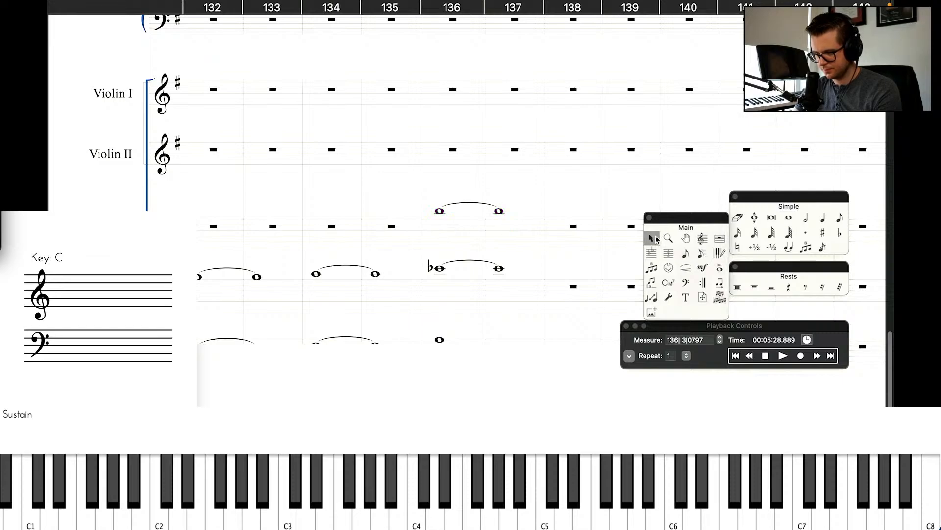
pyautogui.click(749, 356)
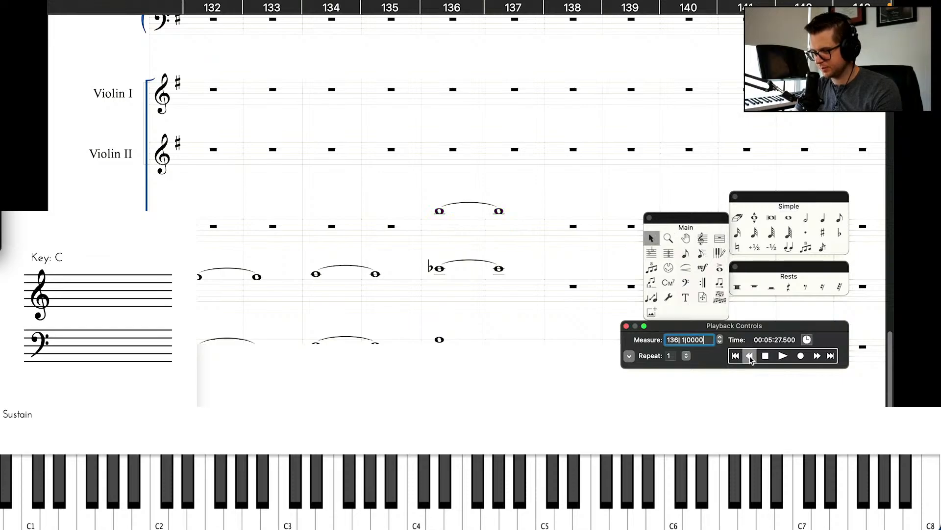
pyautogui.click(493, 230)
pyautogui.keyDown('shift'); pyautogui.click(462, 230); pyautogui.keyUp('shift')
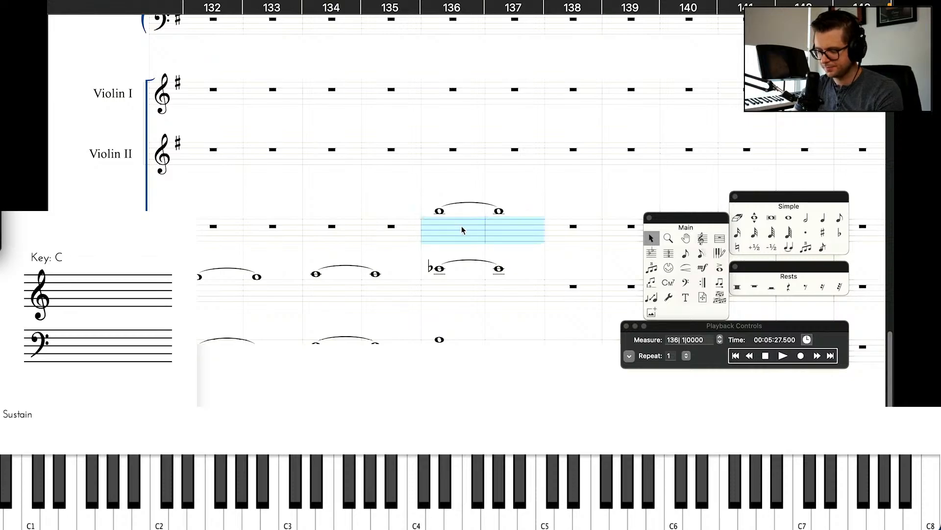
pyautogui.press('super+Down')
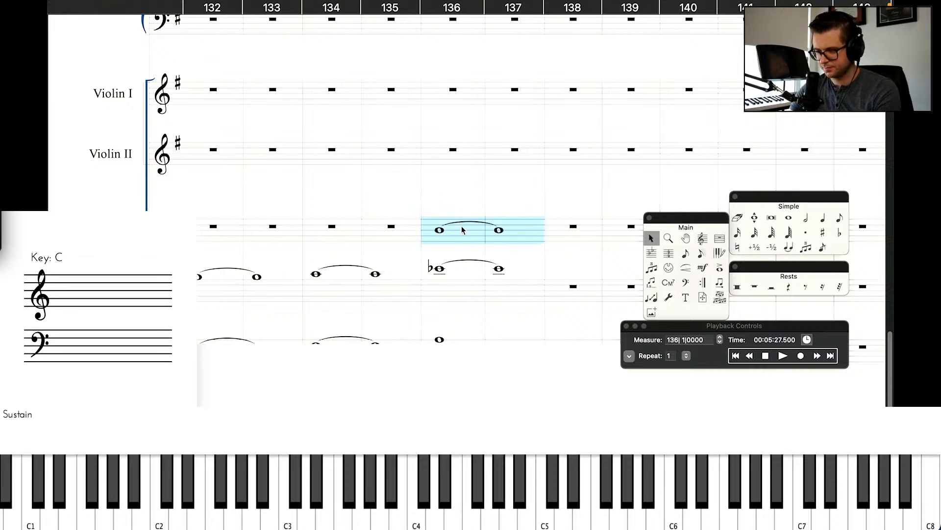
# Copy the viola's tied whole notes into Violin II in measures 136 and 137 and raise both to G.
pyautogui.click(455, 151)
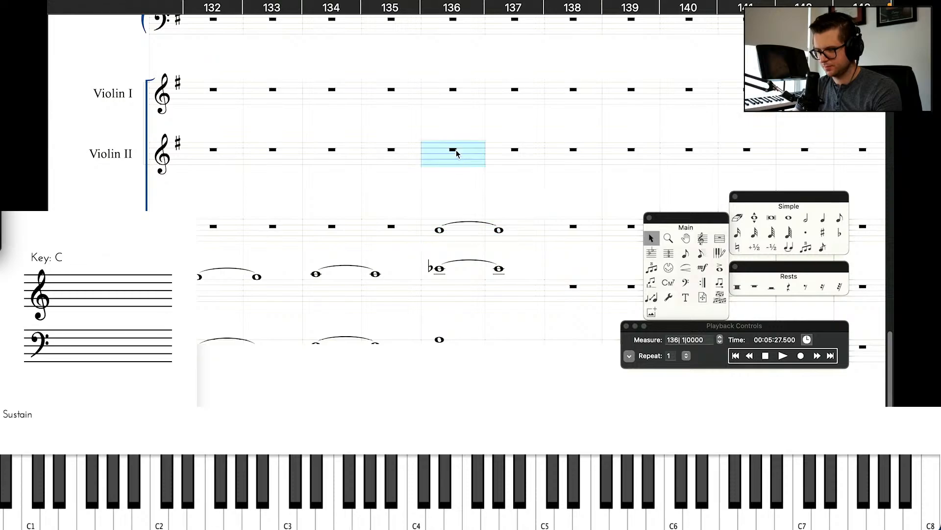
pyautogui.press('super+v')
pyautogui.click(453, 187)
pyautogui.doubleClick(439, 171)
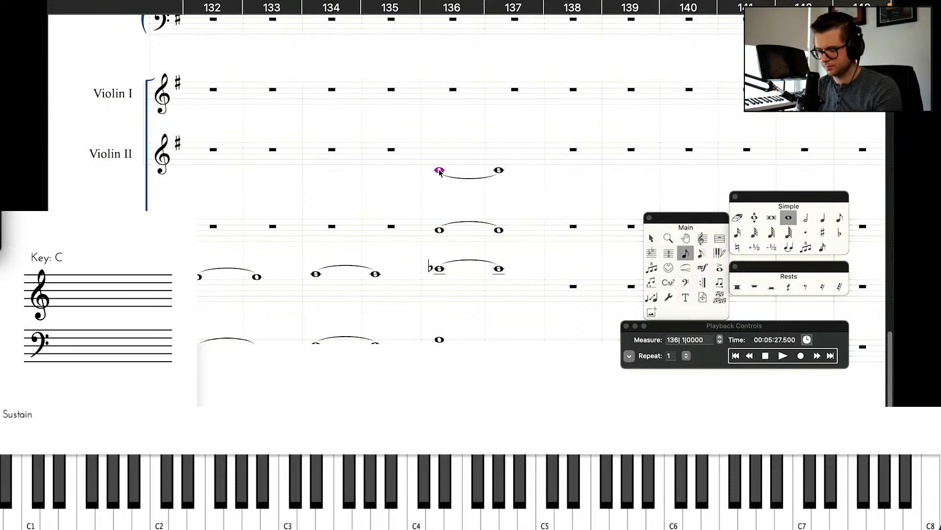
pyautogui.press('Up')
pyautogui.press('Up')
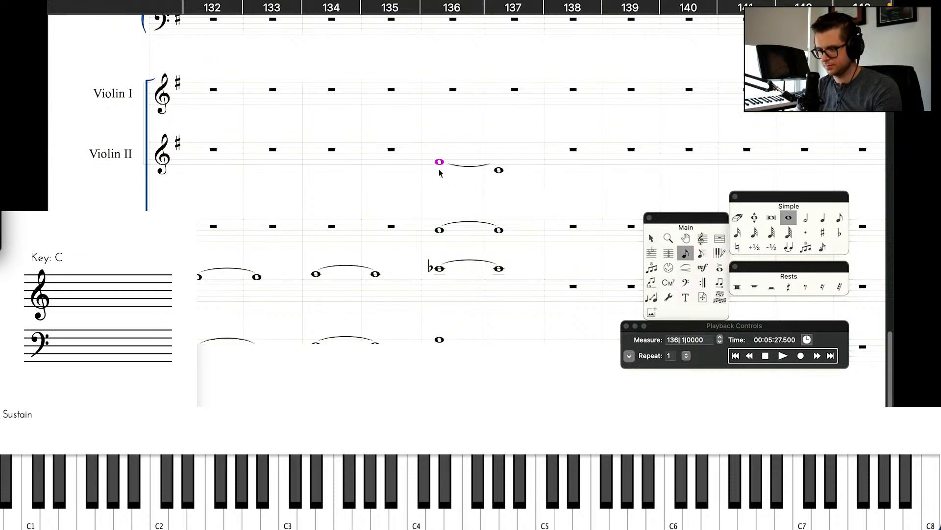
pyautogui.press('Up')
pyautogui.press('Right')
pyautogui.press('Up')
pyautogui.press('Up')
pyautogui.press('Up')
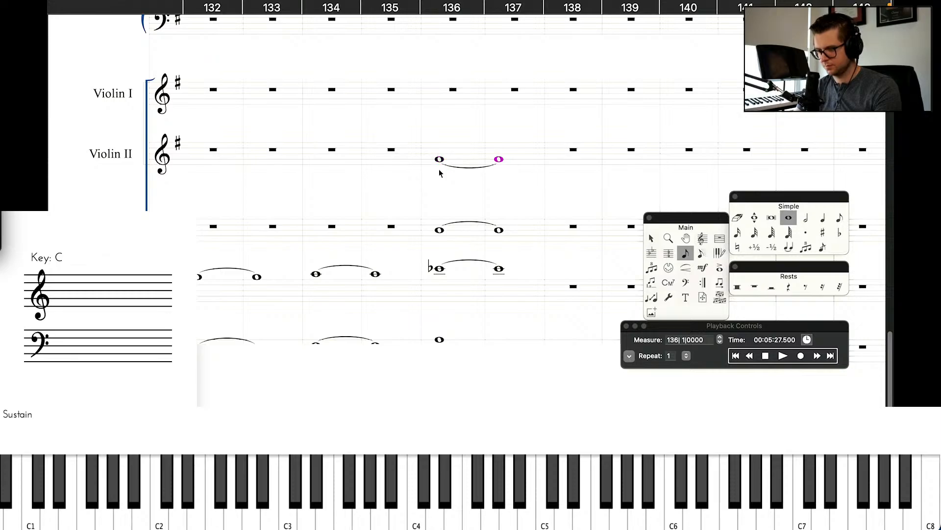
# Copy Violin II's tied whole notes into Violin I in measures 136 and 137 and raise both one step to A.
pyautogui.click(650, 239)
pyautogui.click(456, 148)
pyautogui.keyDown('shift'); pyautogui.click(517, 148); pyautogui.keyUp('shift')
pyautogui.press('super+c')
pyautogui.click(432, 82)
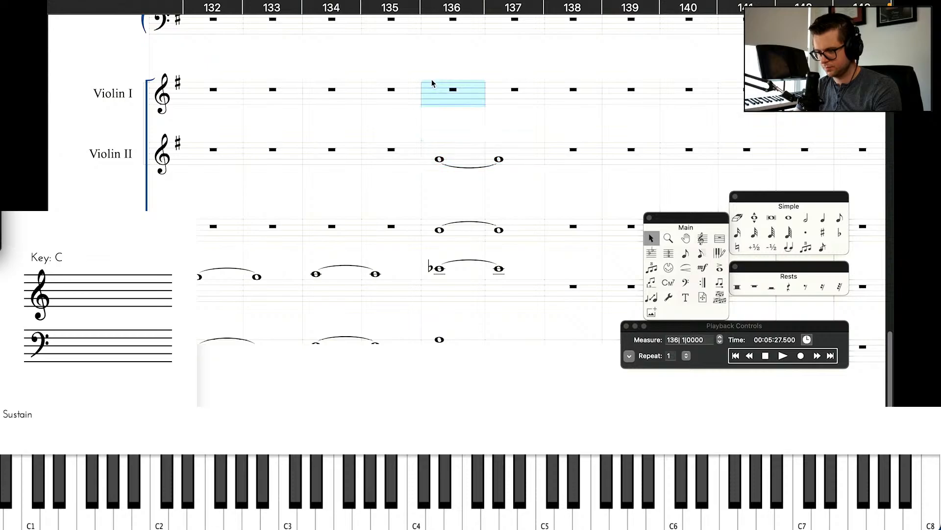
pyautogui.press('super+v')
pyautogui.click(448, 118)
pyautogui.doubleClick(440, 99)
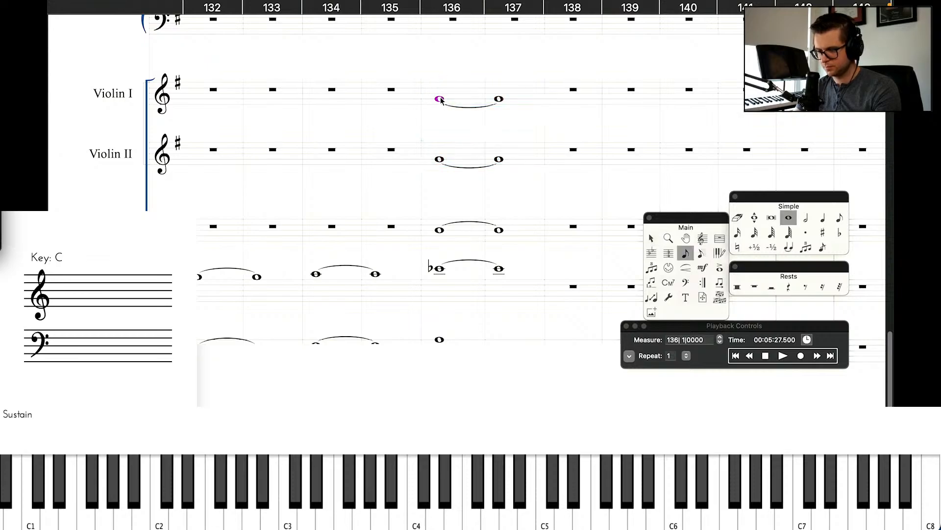
pyautogui.press('Up')
pyautogui.press('Up')
pyautogui.press('Down')
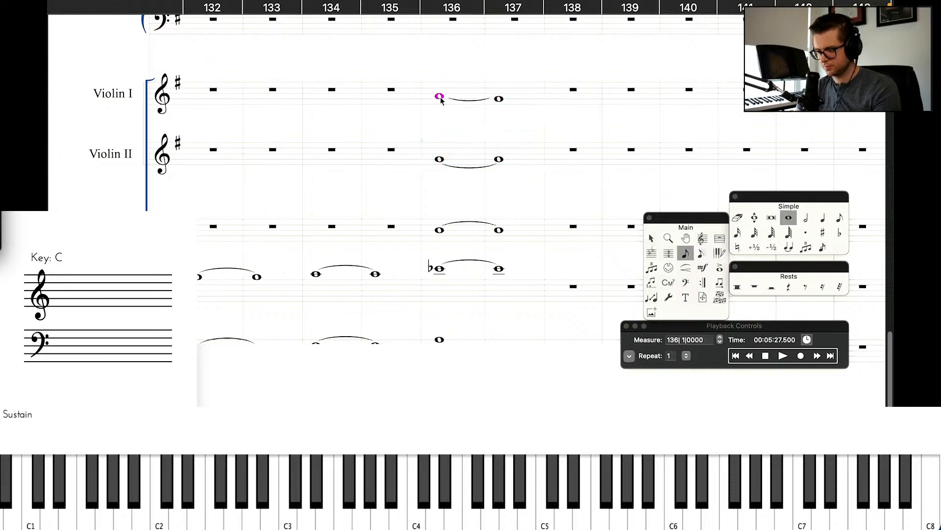
pyautogui.press('Up')
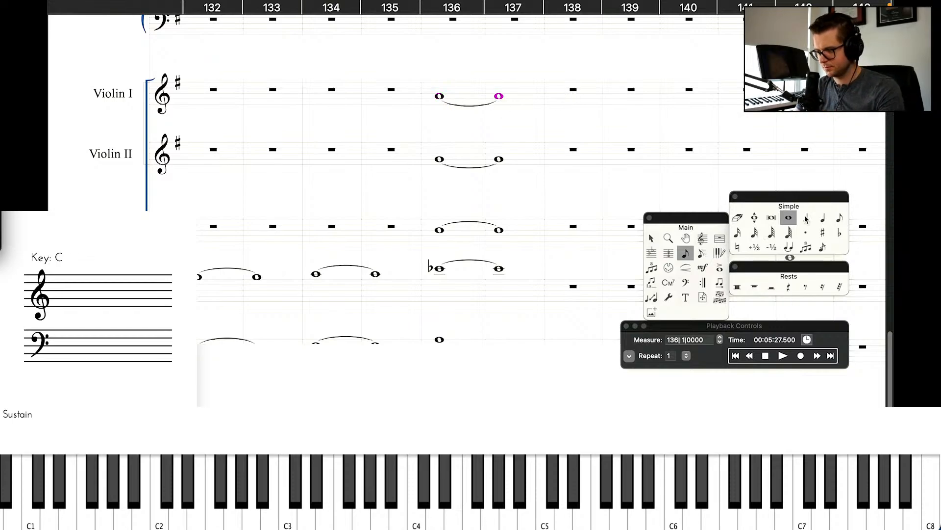
# Enter a quarter note on the first beat of measure 138 for Violin I, Violin II, viola and cello.
pyautogui.press('5')
pyautogui.click(556, 99)
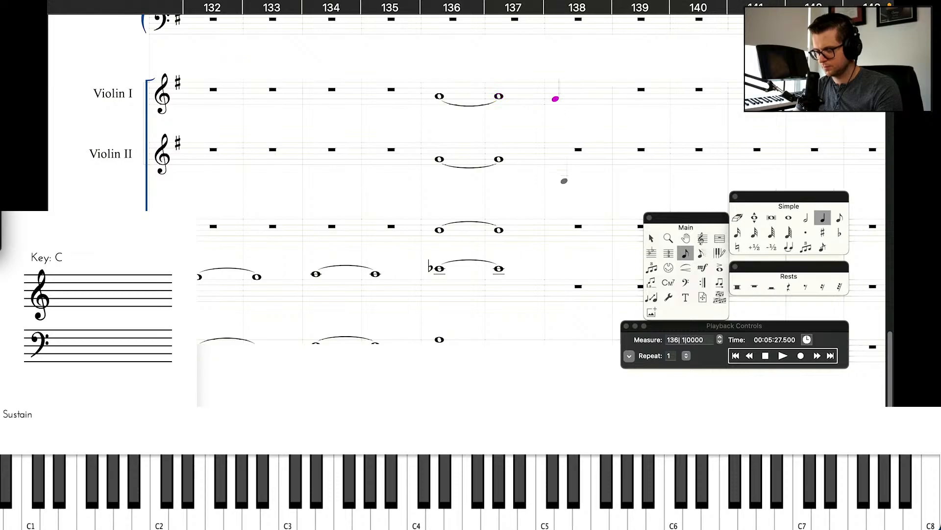
pyautogui.click(554, 159)
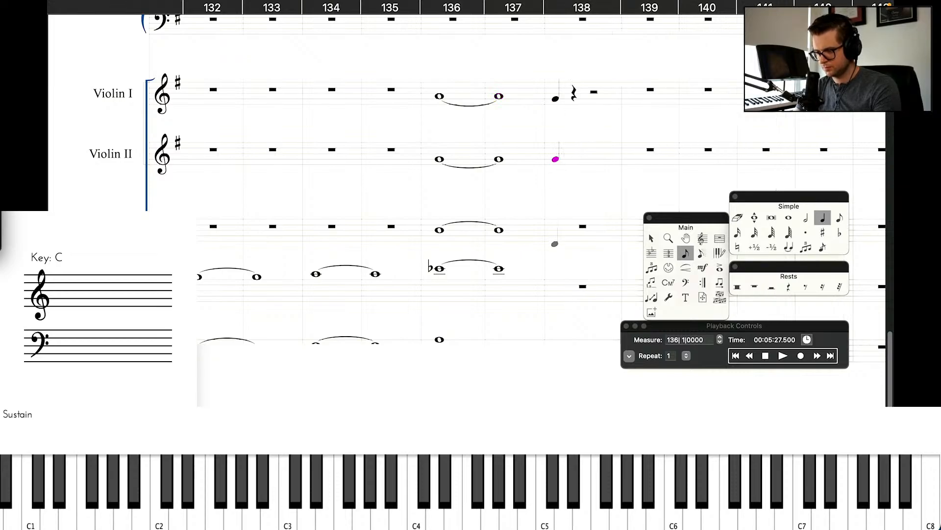
pyautogui.click(556, 230)
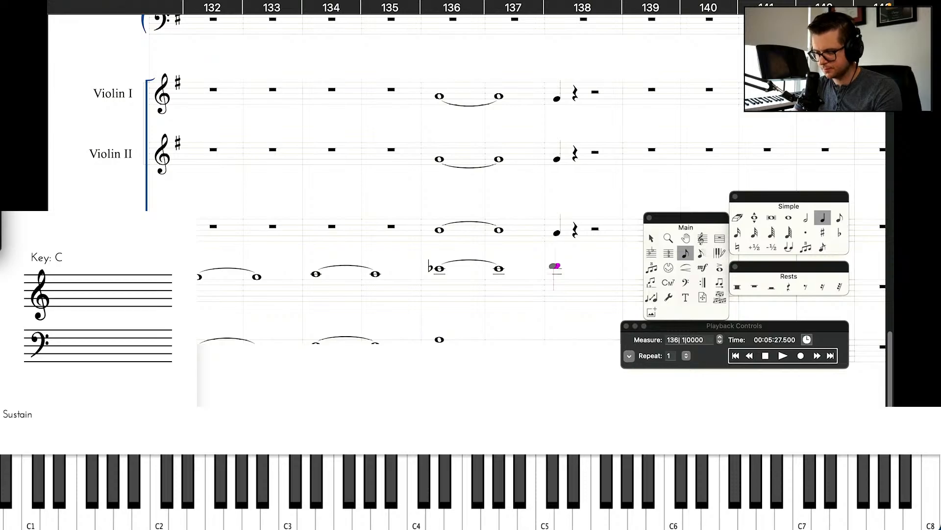
# Set the cello's quarter note in measure 138 one step lower and enter the double bass's quarter note on the same beat.
pyautogui.click(551, 267)
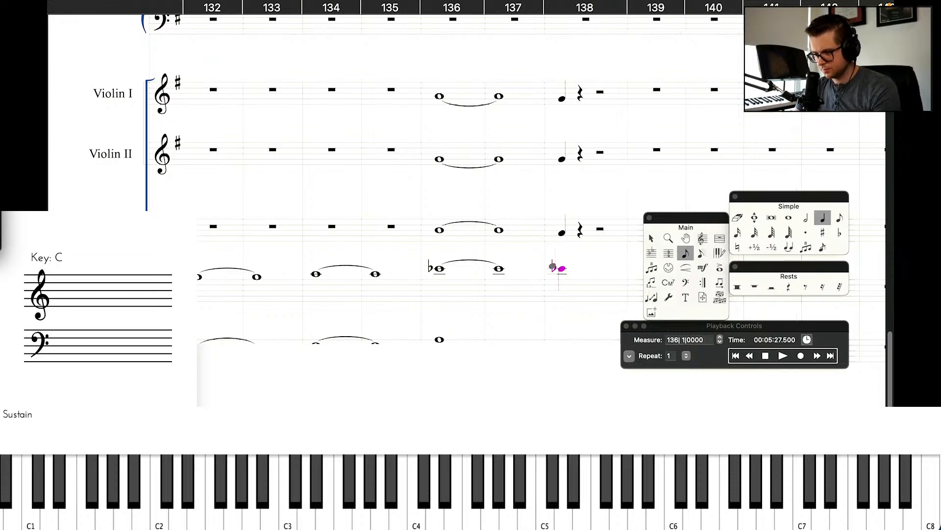
pyautogui.click(557, 339)
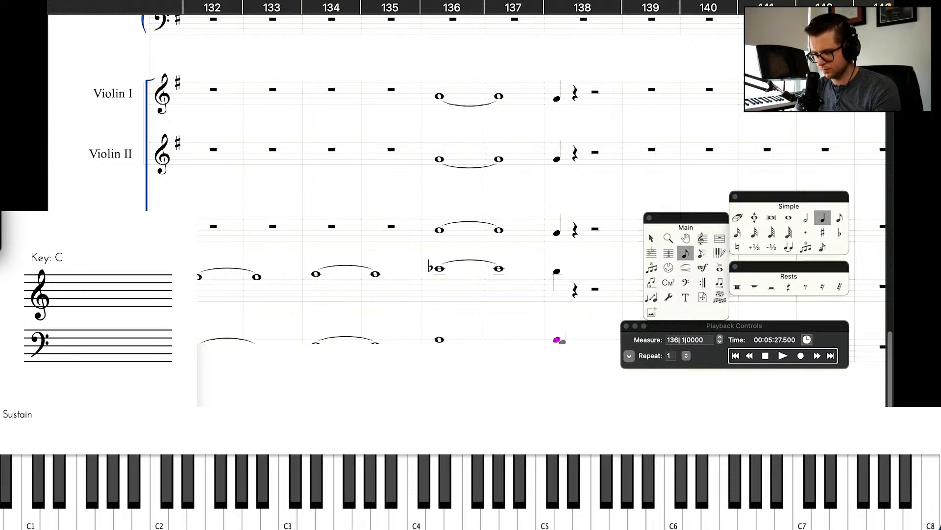
# Enter a whole note for the double bass in measure 137 and tie the measure 136 whole note to it.
pyautogui.click(788, 218)
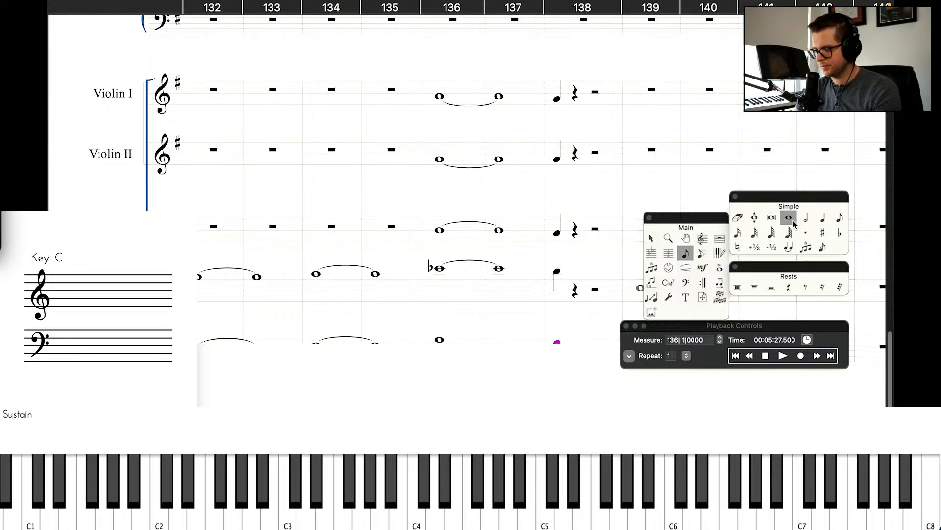
pyautogui.click(508, 339)
pyautogui.press('Left')
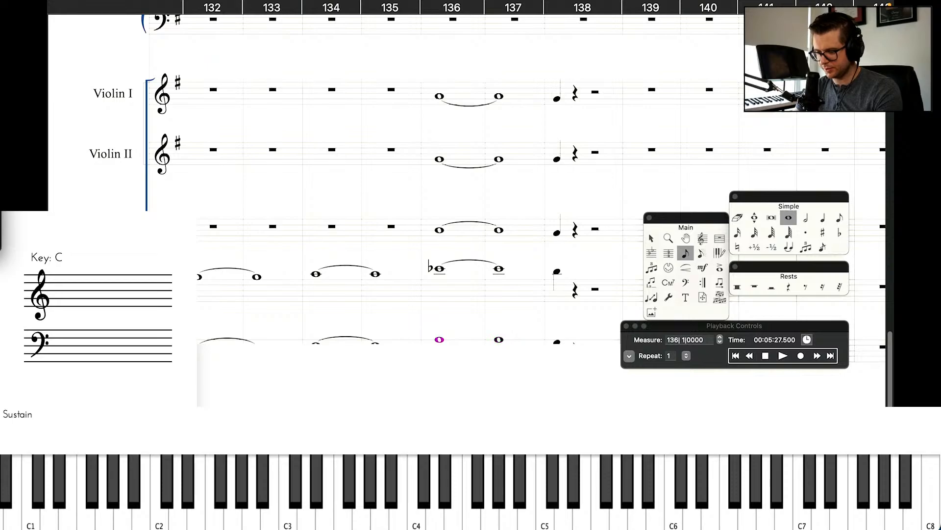
pyautogui.press('t')
pyautogui.press('Right')
pyautogui.press('Right')
pyautogui.click(651, 238)
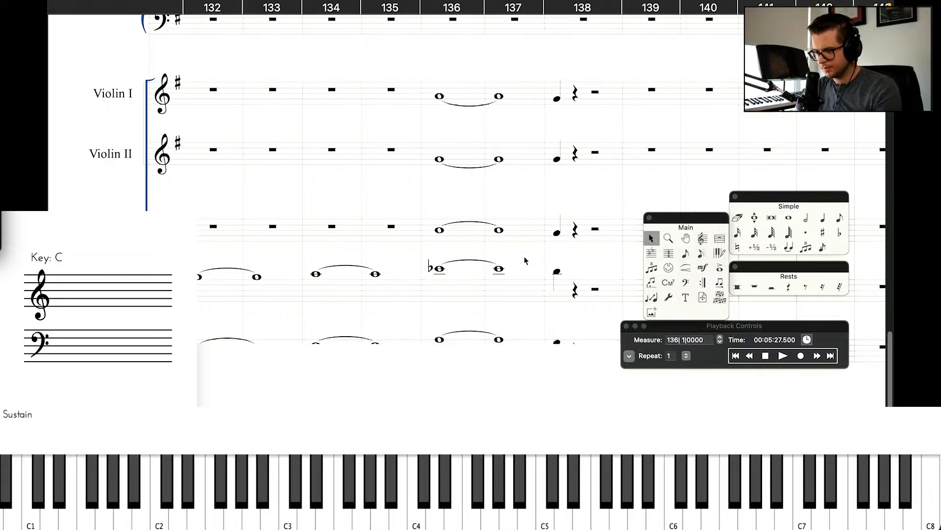
# Replace the tuba's tied whole notes in measures 138 and 139 with a single quarter note on the first beat of measure 138.
pyautogui.scroll(10, 526, 260)
pyautogui.scroll(4, 524, 261)
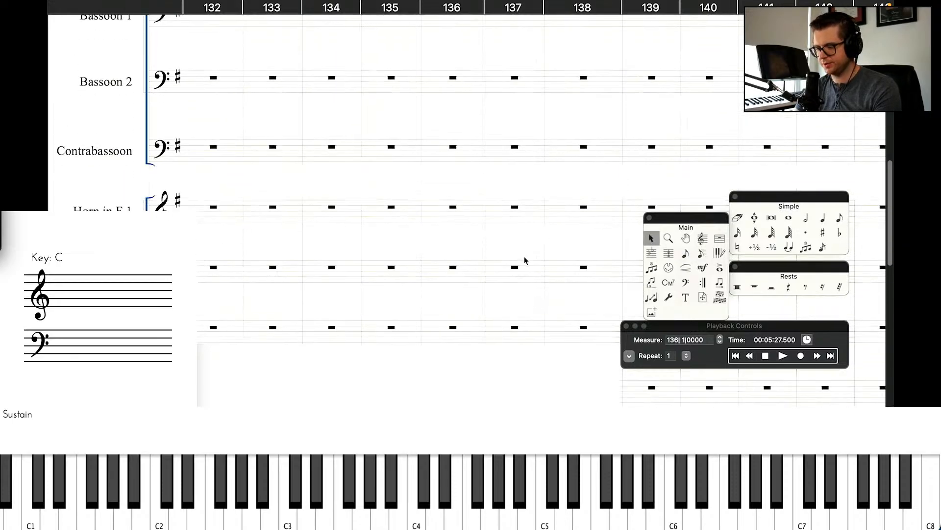
pyautogui.scroll(-7, 524, 260)
pyautogui.click(590, 204)
pyautogui.keyDown('shift'); pyautogui.click(635, 203); pyautogui.keyUp('shift')
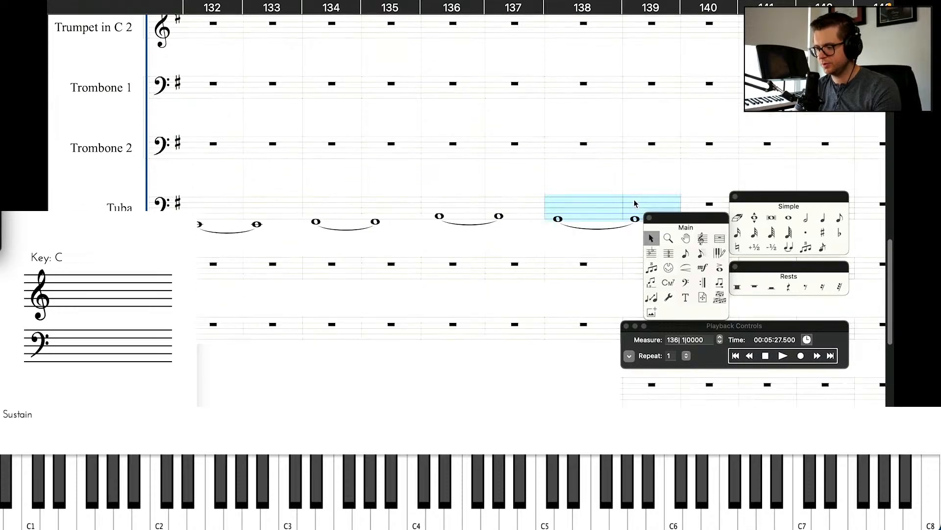
pyautogui.click(823, 217)
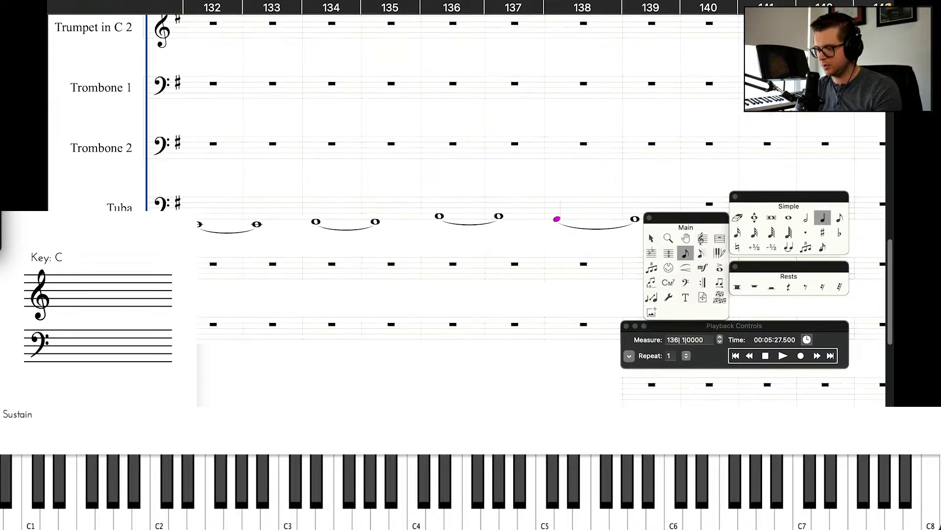
pyautogui.click(557, 220)
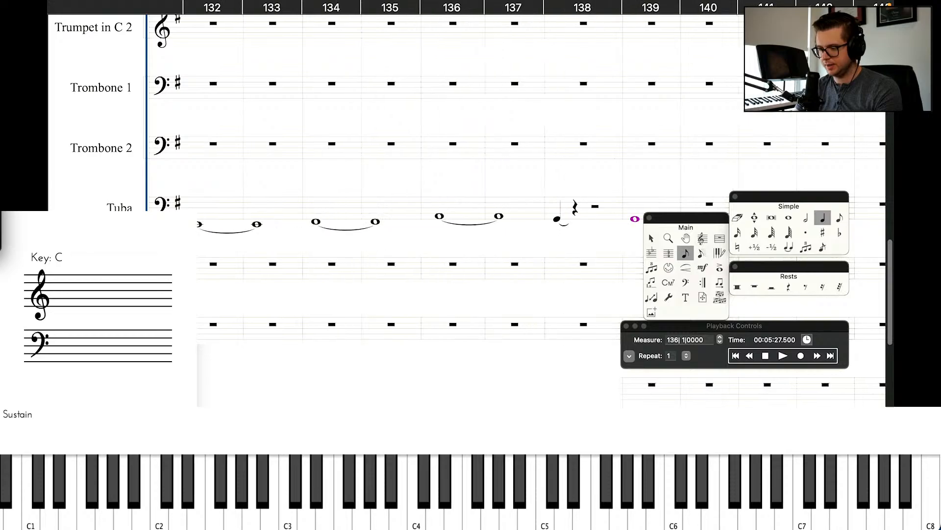
pyautogui.press('super+z')
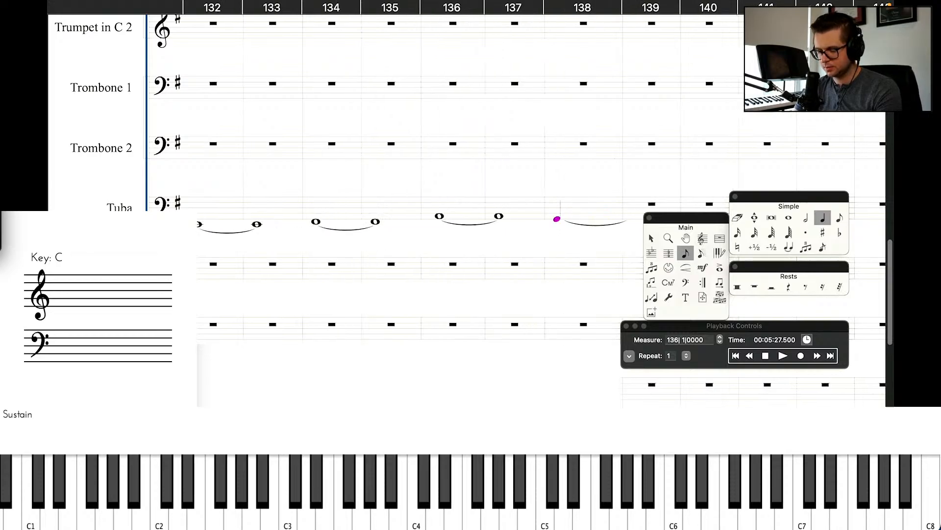
pyautogui.click(557, 219)
pyautogui.click(651, 237)
# Play the passage back from a few measures before measure 136 through measure 138.
pyautogui.click(751, 357)
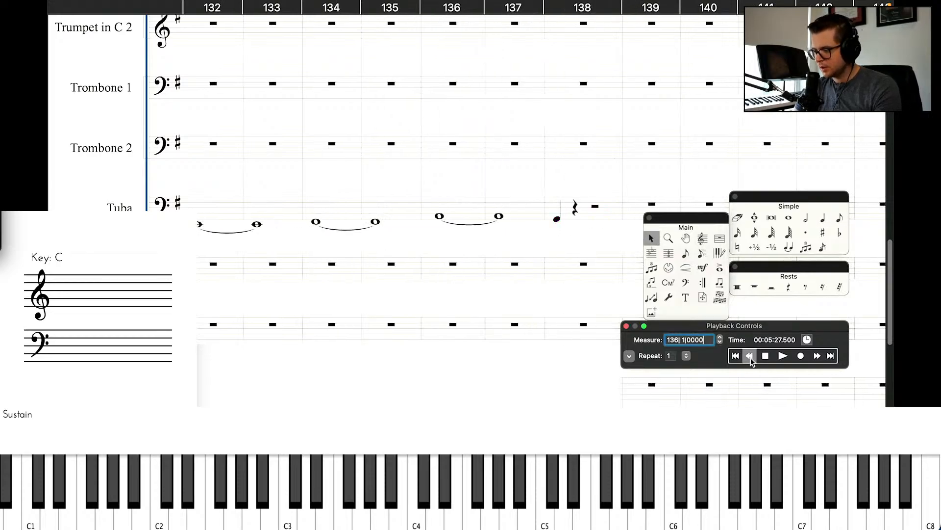
pyautogui.click(751, 358)
pyautogui.click(750, 358)
pyautogui.click(751, 358)
pyautogui.click(750, 358)
pyautogui.click(782, 356)
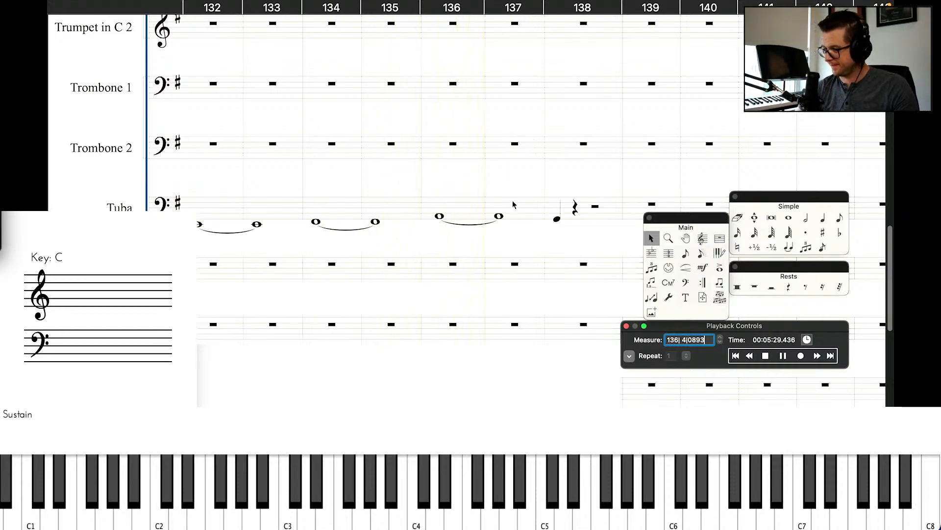
pyautogui.click(577, 239)
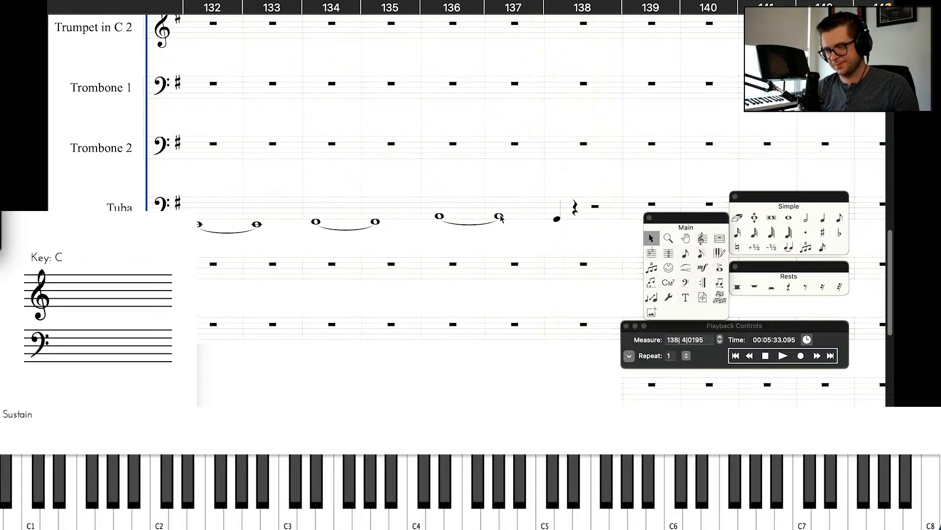
# Add a tenuto articulation to the tuba's quarter note in measure 138.
pyautogui.scroll(-2, 554, 216)
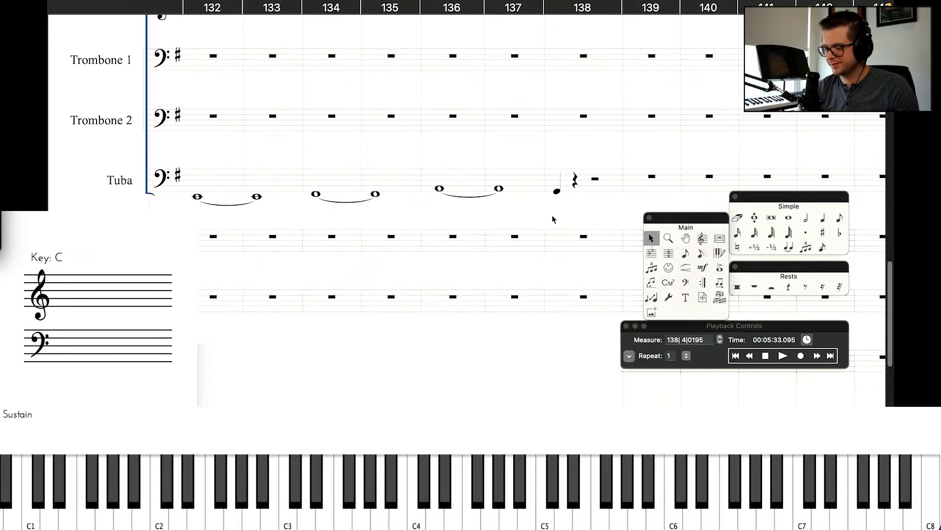
pyautogui.click(806, 217)
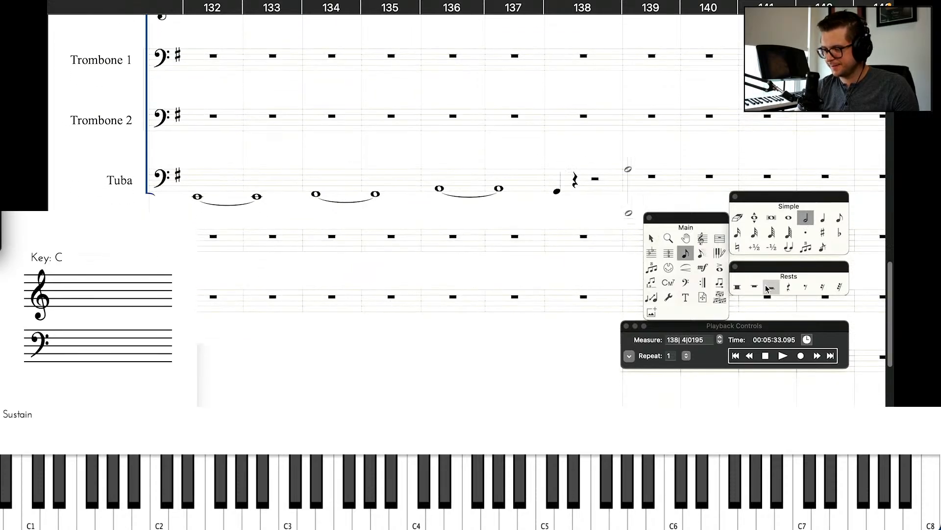
pyautogui.click(719, 267)
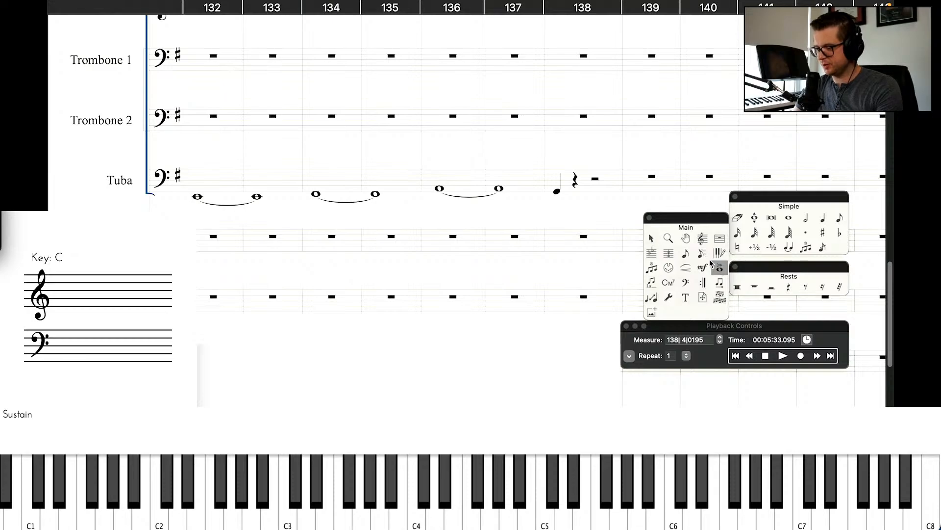
pyautogui.click(558, 193)
pyautogui.doubleClick(732, 84)
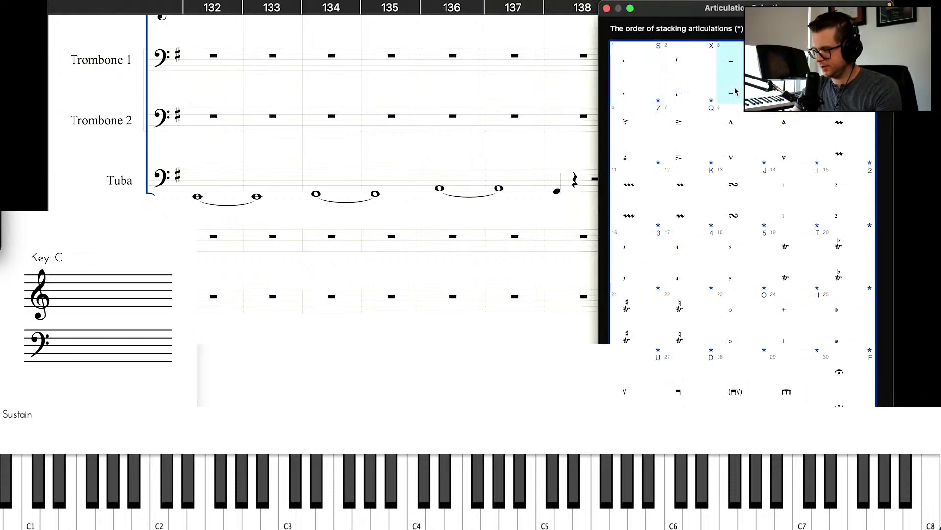
# Apply the tenuto articulation to the quarter notes of Violin I, Violin II and viola in measure 138.
pyautogui.scroll(-5, 613, 254)
pyautogui.scroll(-2, 613, 254)
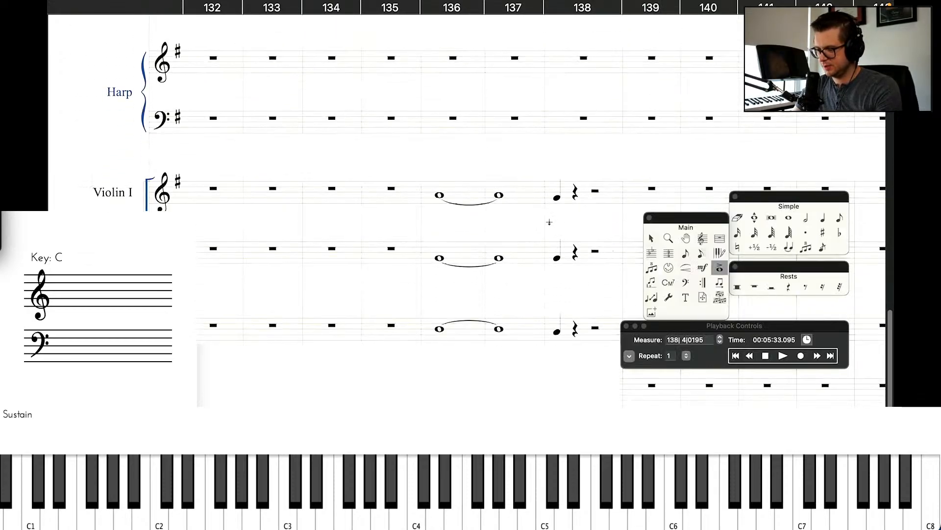
pyautogui.click(557, 197)
pyautogui.click(739, 82)
pyautogui.click(741, 81)
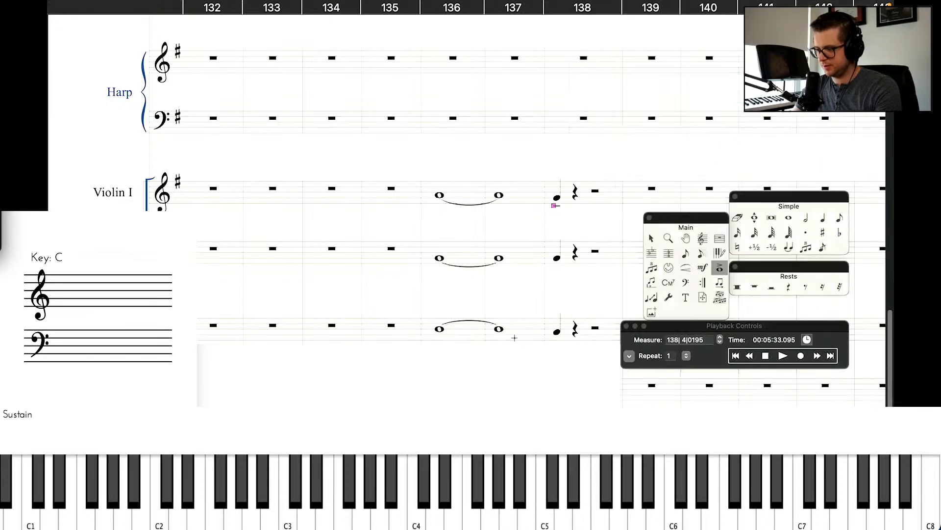
pyautogui.moveTo(550, 234); pyautogui.dragTo(577, 344)
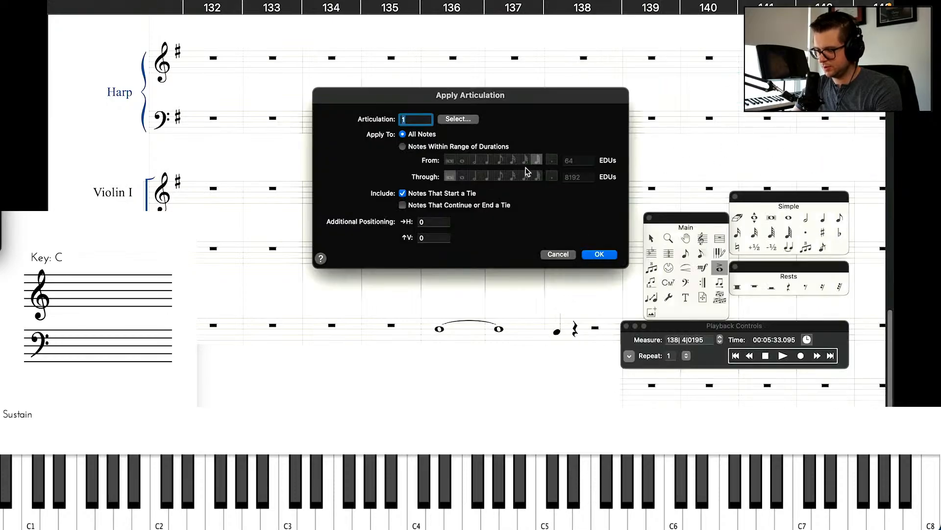
pyautogui.click(457, 119)
pyautogui.doubleClick(738, 82)
pyautogui.click(599, 254)
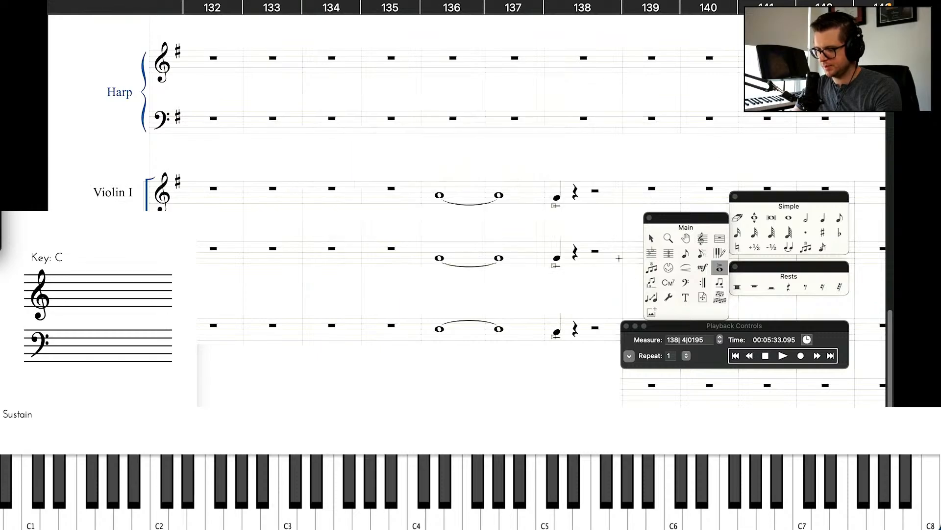
pyautogui.click(653, 240)
# Play the score back from measure 135 through measure 138.
pyautogui.click(750, 356)
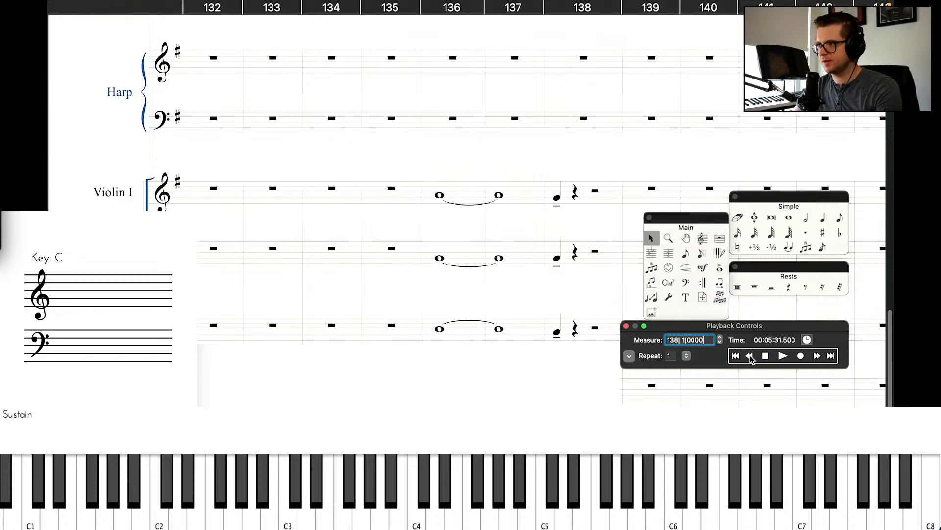
pyautogui.click(750, 355)
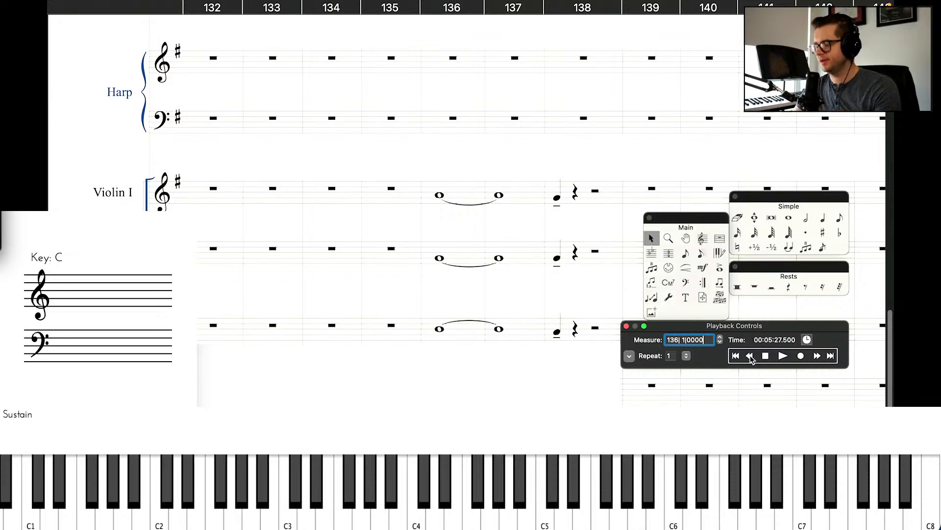
pyautogui.click(750, 355)
pyautogui.press('space')
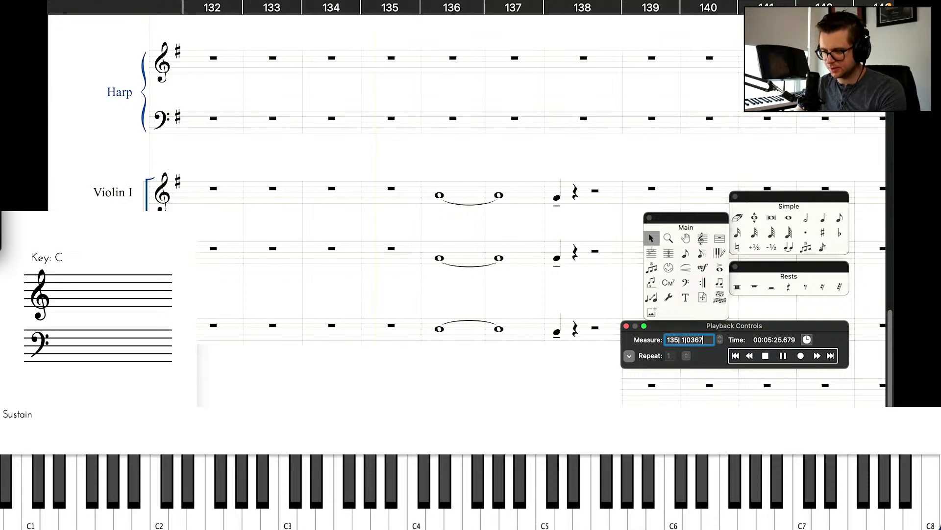
pyautogui.click(488, 170)
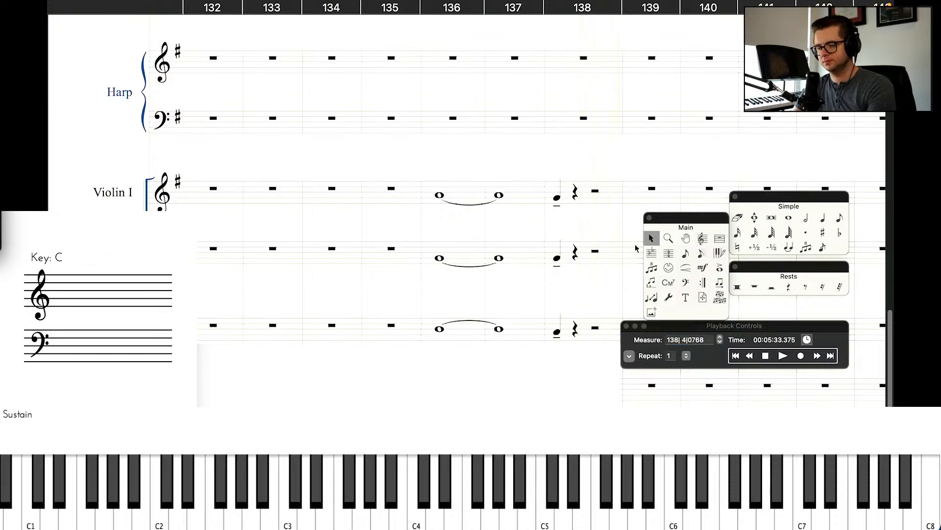
# Copy the strings' tied whole notes from measures 136 and 137 into measures 139 and 140.
pyautogui.hscroll(1, 609, 138)
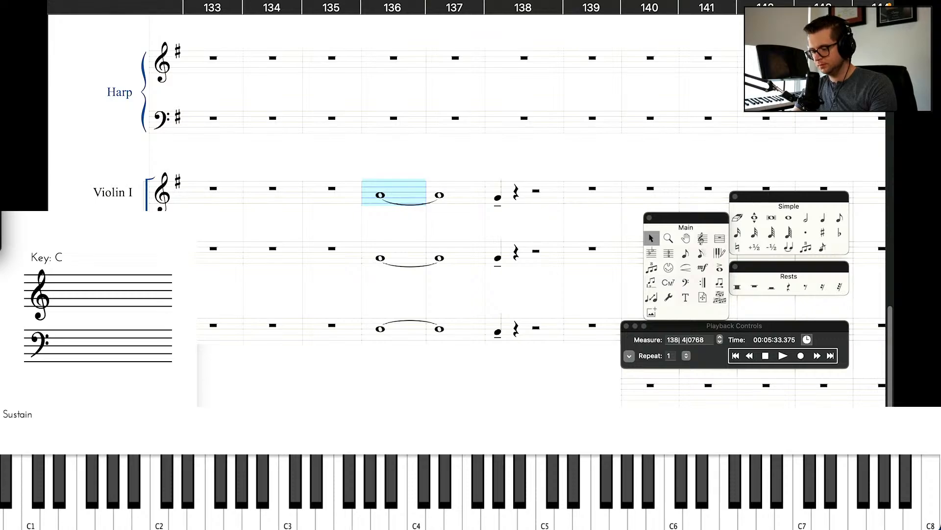
pyautogui.keyDown('shift'); pyautogui.click(455, 329); pyautogui.keyUp('shift')
pyautogui.click(606, 192)
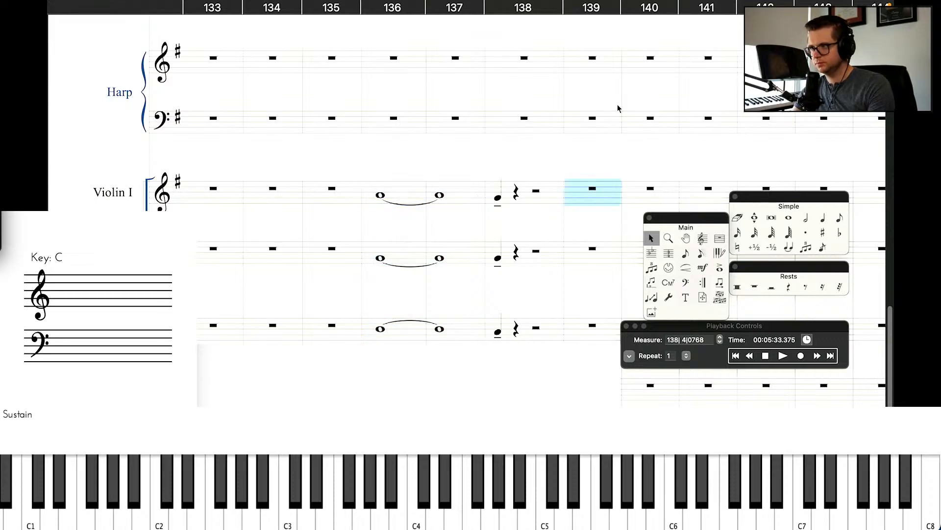
pyautogui.press('super+v')
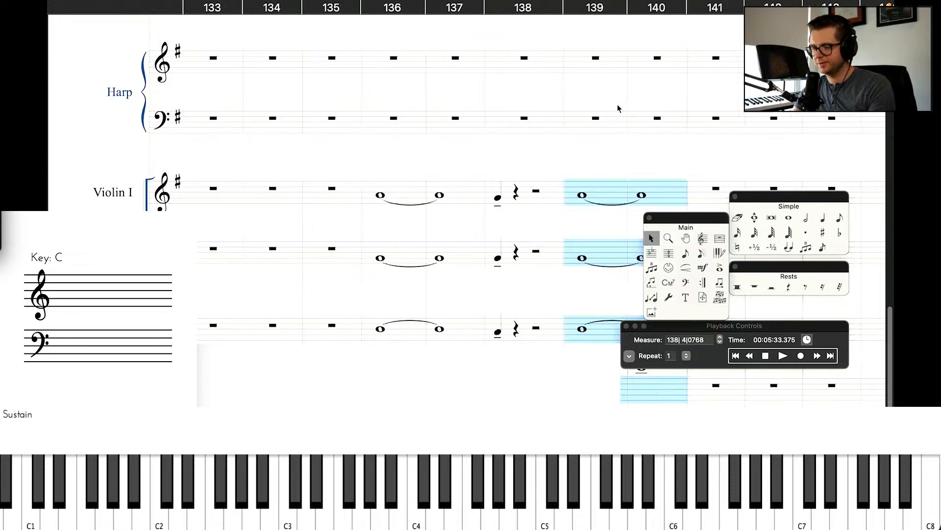
# Copy the strings' tenuto quarter notes from measure 138 into measure 141.
pyautogui.hscroll(1, 617, 104)
pyautogui.click(472, 202)
pyautogui.keyDown('shift'); pyautogui.click(468, 385); pyautogui.keyUp('shift')
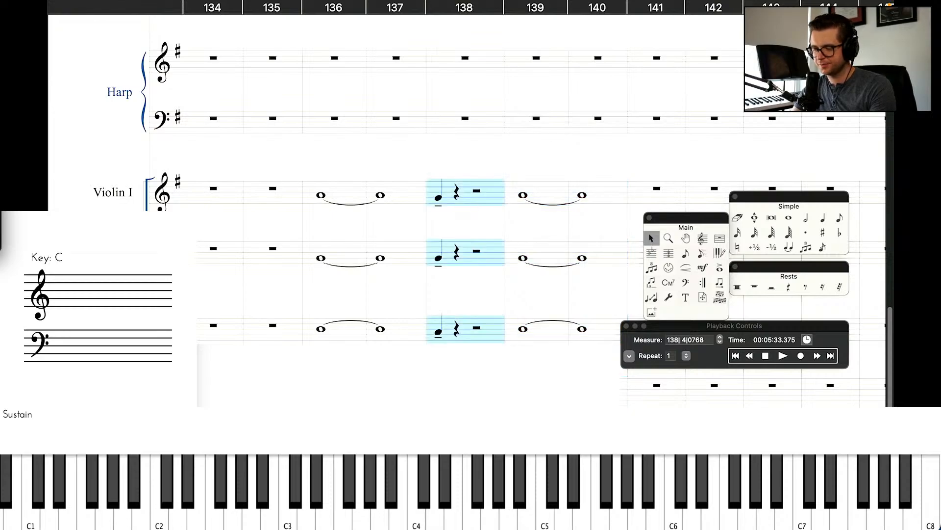
pyautogui.hscroll(2, 537, 237)
pyautogui.click(540, 189)
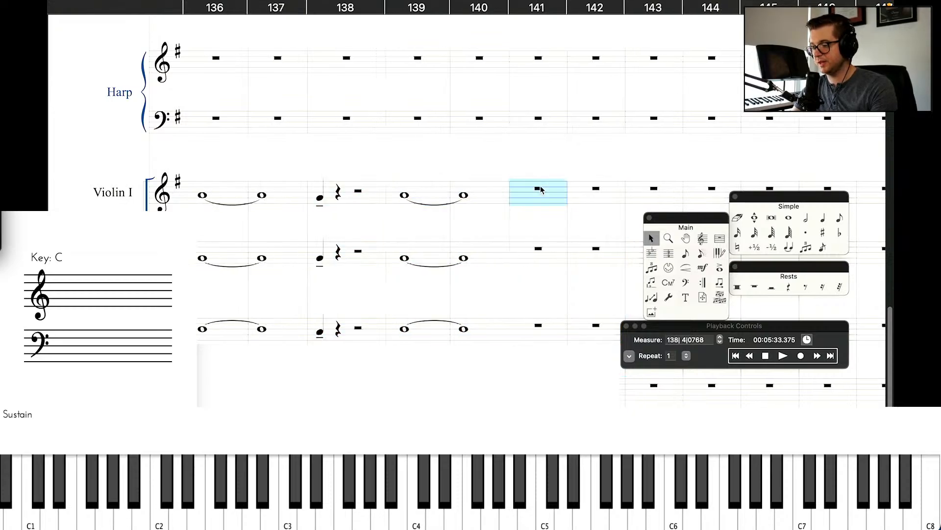
pyautogui.press('super+v')
pyautogui.press('Escape')
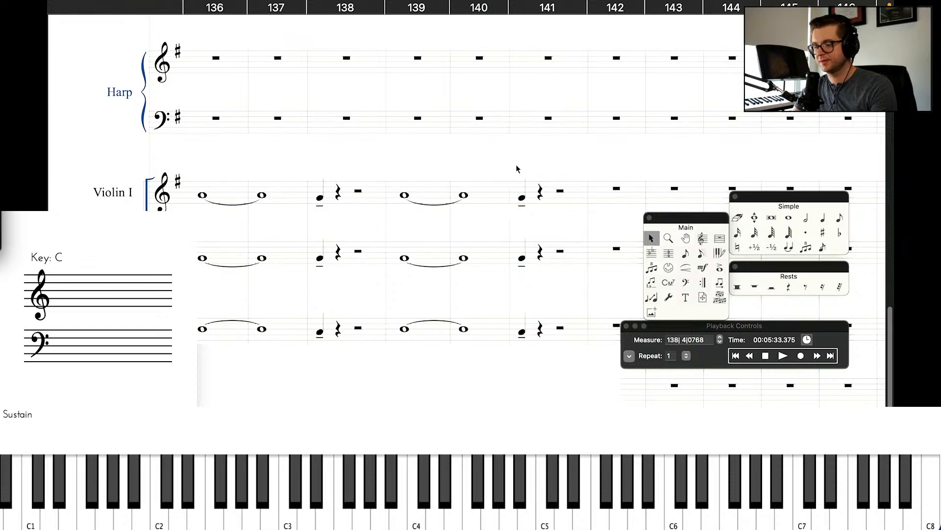
# Play the score back from measure 135 through the repeated chord ending in measure 141.
pyautogui.hscroll(-2, 522, 178)
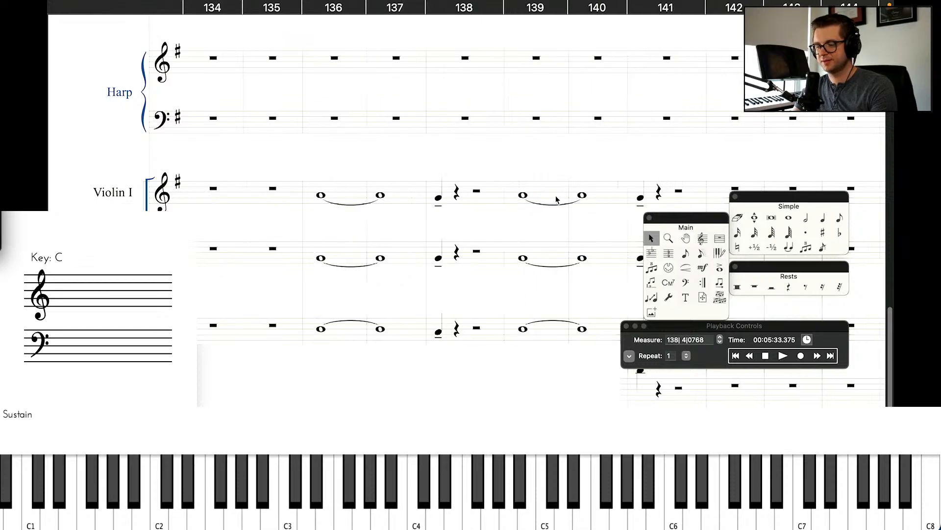
pyautogui.click(748, 357)
pyautogui.click(747, 358)
pyautogui.click(747, 358)
pyautogui.click(747, 357)
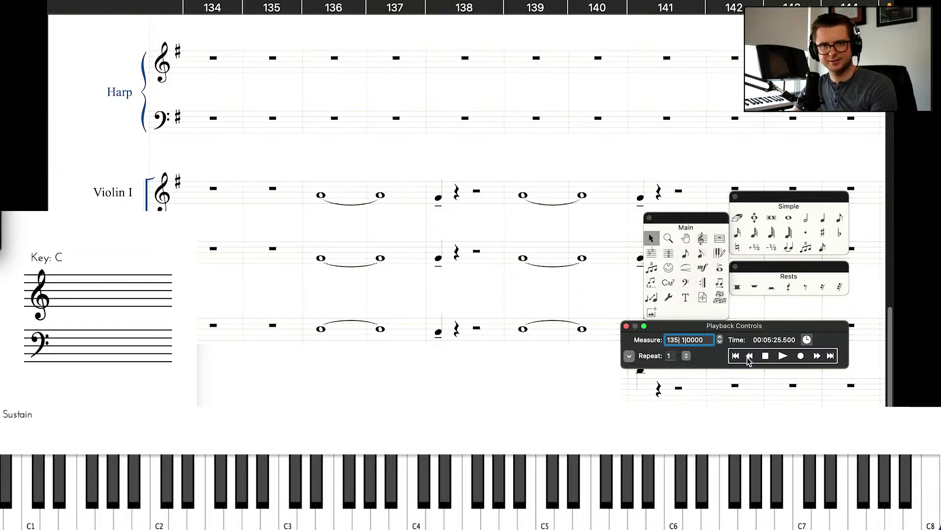
pyautogui.press('space')
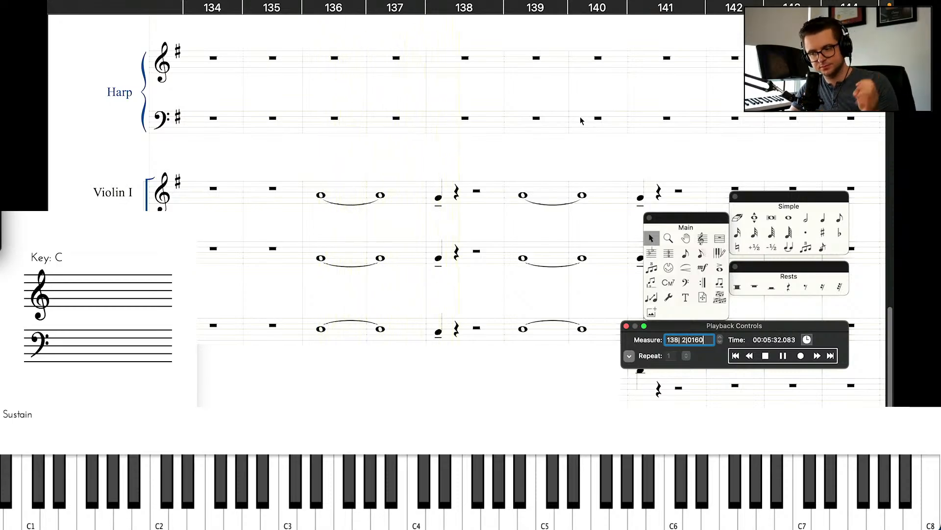
pyautogui.click(575, 170)
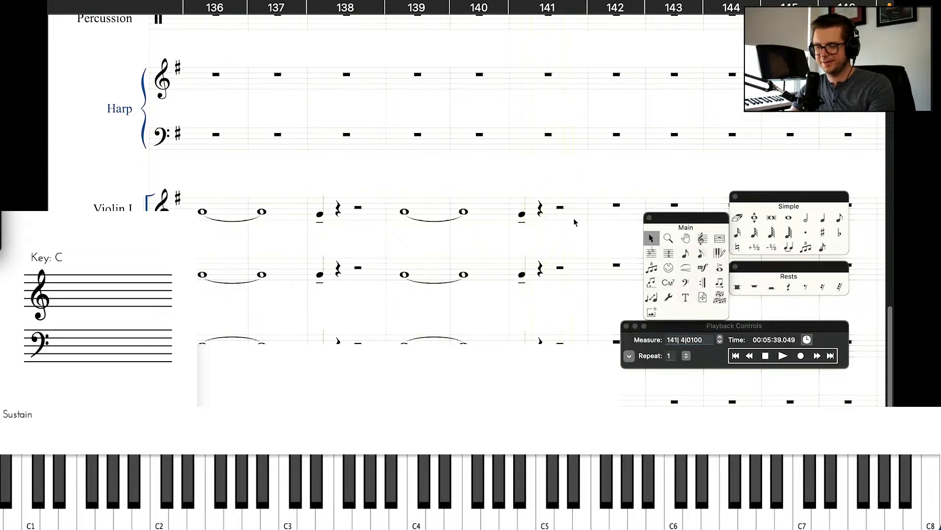
pyautogui.hscroll(3, 617, 178)
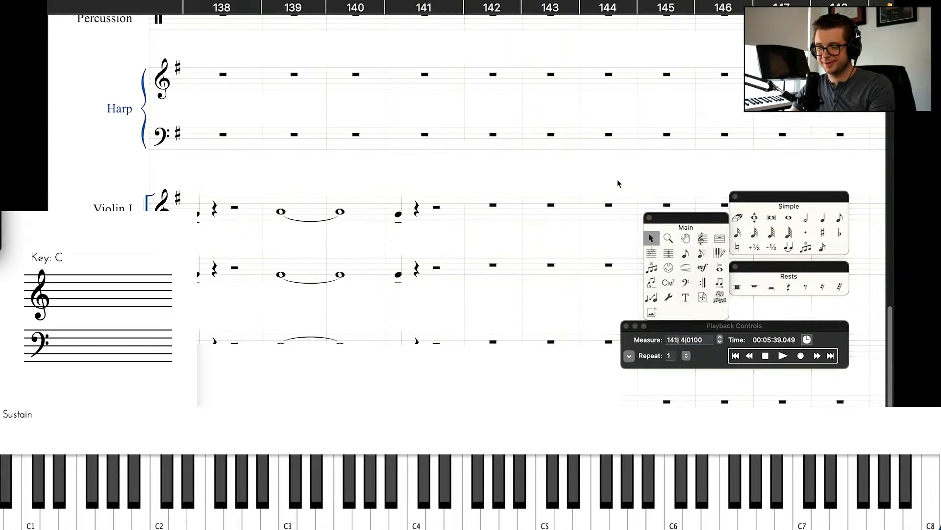
pyautogui.click(455, 219)
pyautogui.keyDown('shift'); pyautogui.click(458, 338); pyautogui.keyUp('shift')
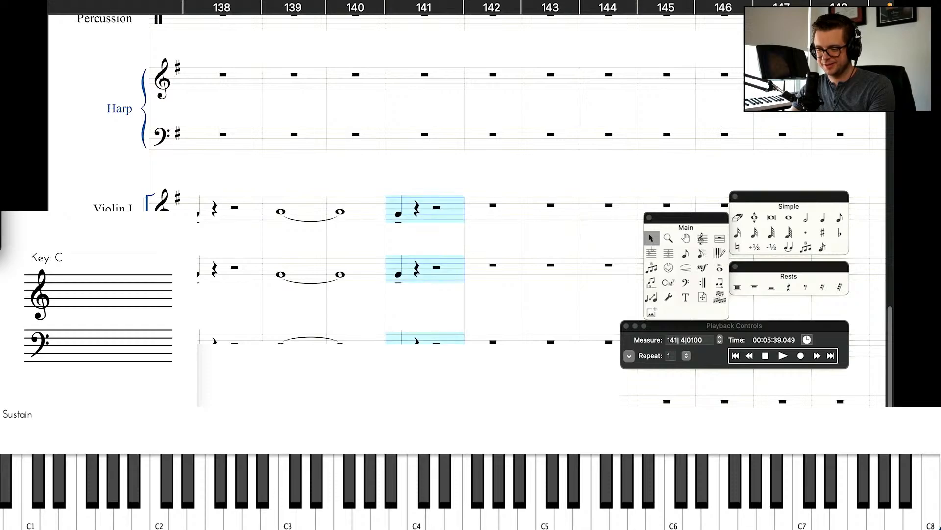
pyautogui.click(506, 215)
pyautogui.click(543, 180)
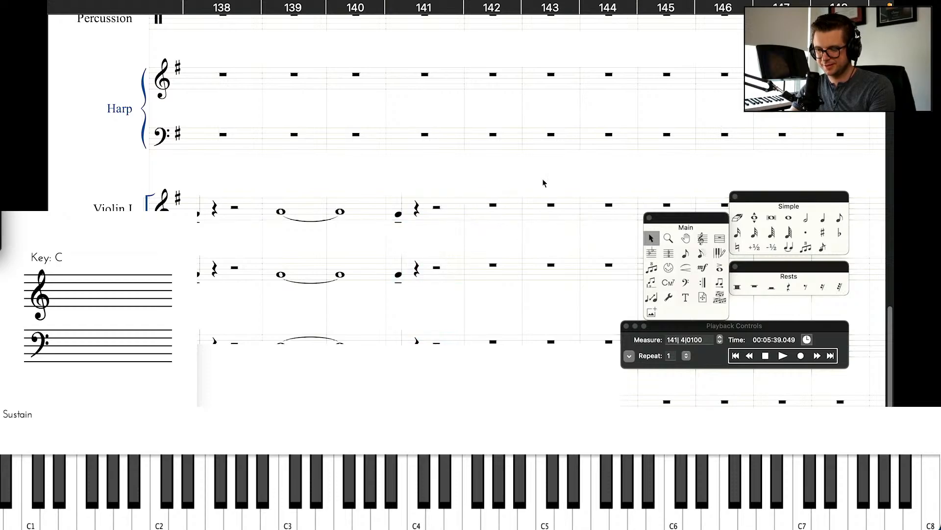
# Look over the brass, percussion and string staves around the repeated chords and the empty measures following measure 141.
pyautogui.scroll(3, 542, 180)
pyautogui.scroll(5, 543, 183)
pyautogui.scroll(-10, 543, 183)
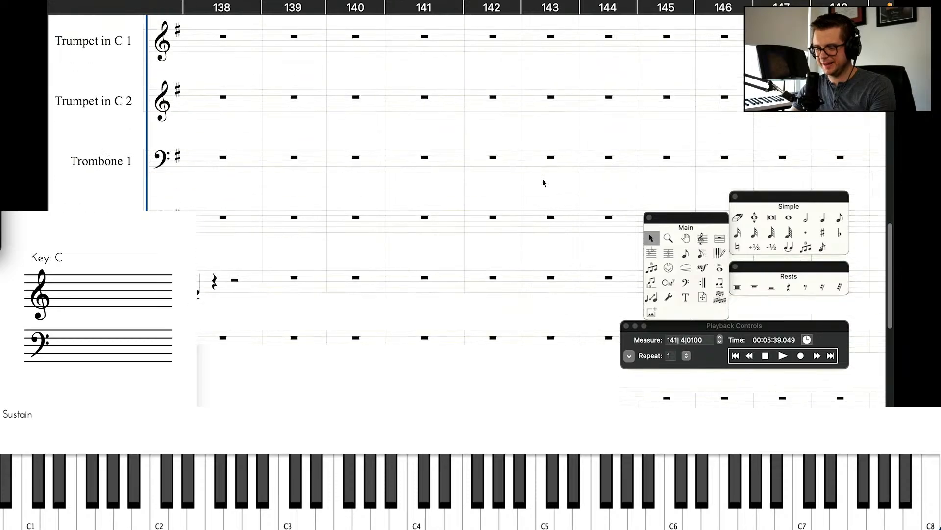
pyautogui.hscroll(5, 543, 183)
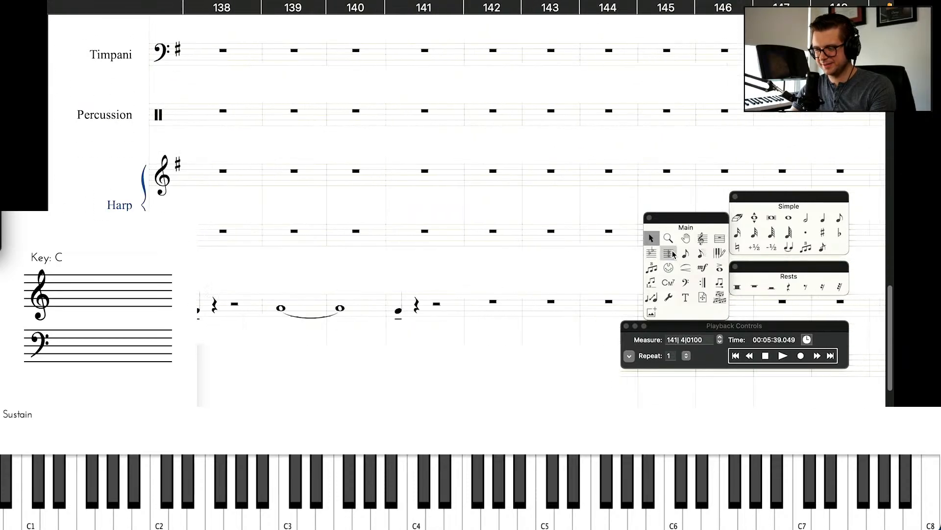
pyautogui.hscroll(-5, 502, 131)
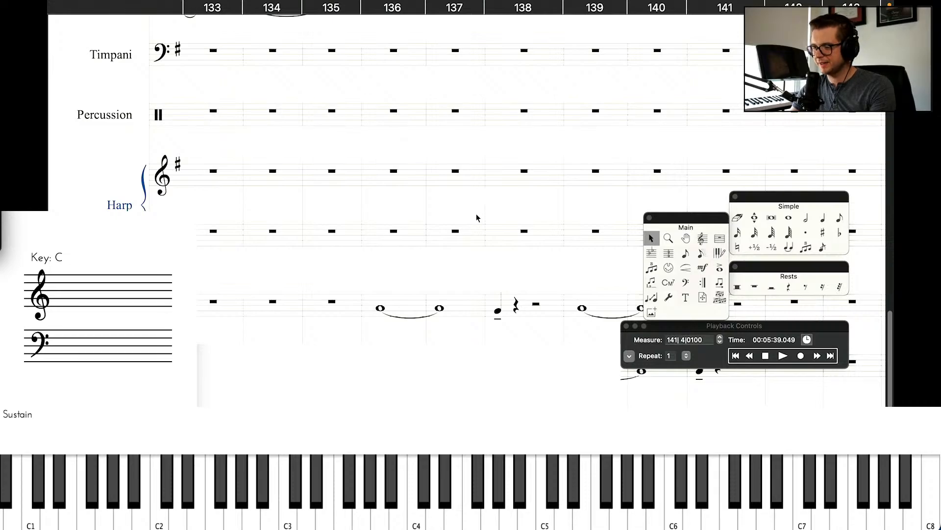
pyautogui.scroll(-5, 531, 261)
pyautogui.hscroll(3, 532, 262)
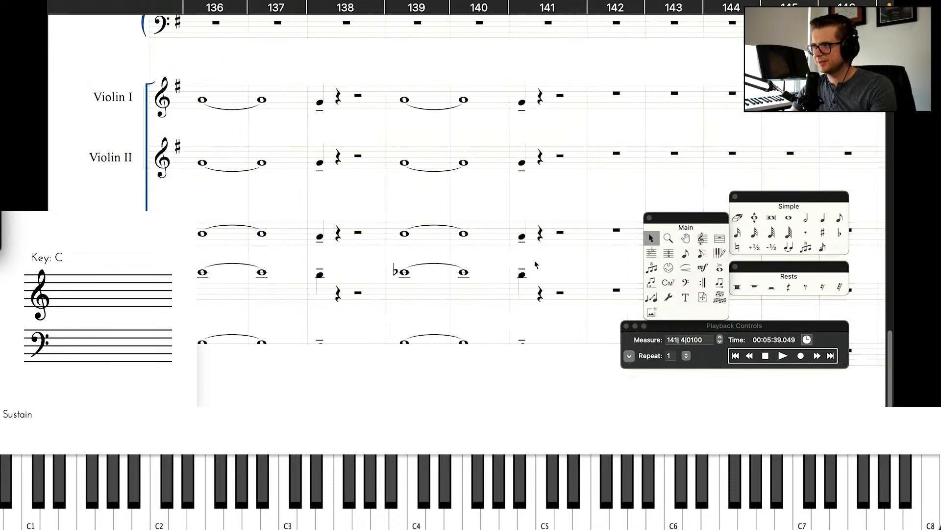
pyautogui.scroll(3, 535, 261)
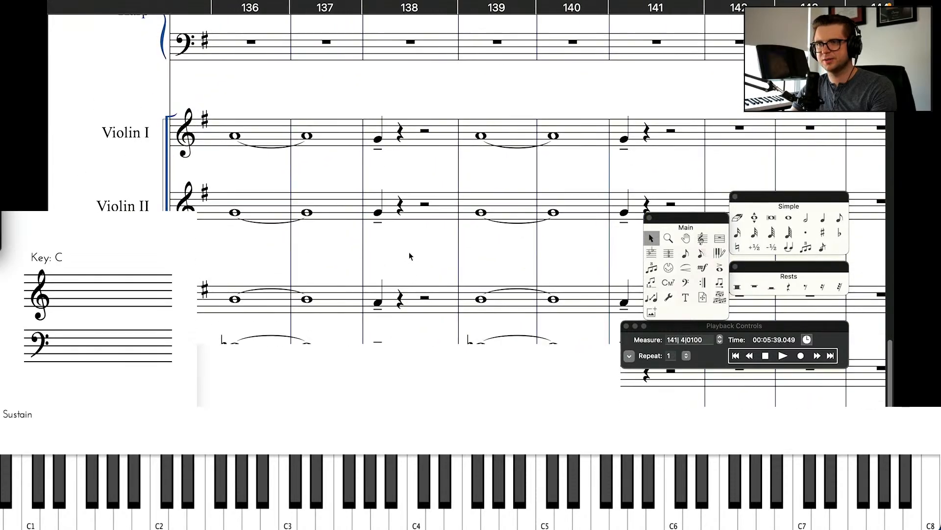
pyautogui.scroll(-3, 409, 256)
pyautogui.hscroll(6, 408, 255)
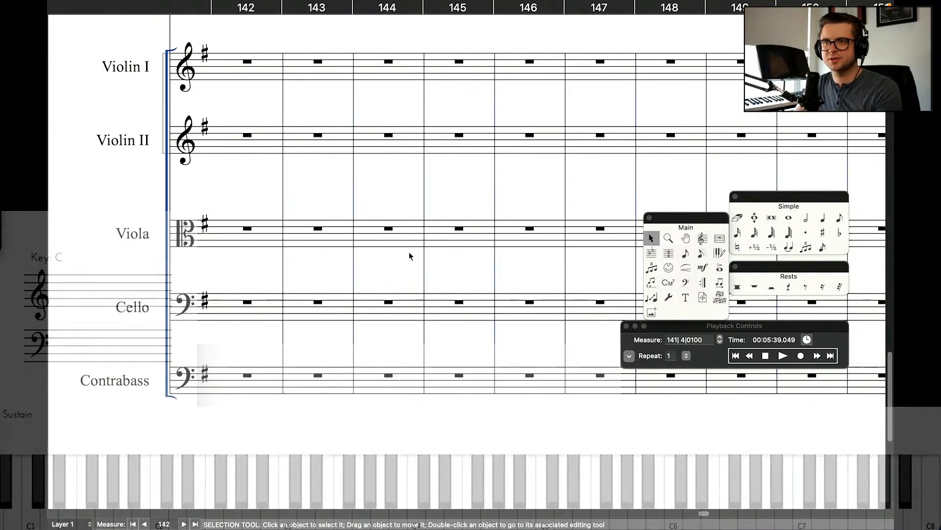
pyautogui.scroll(-3, 409, 252)
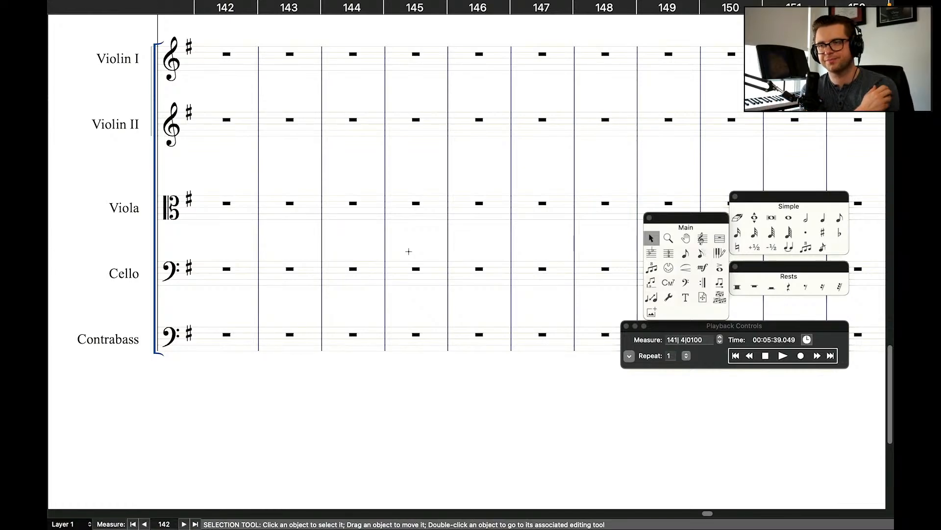
pyautogui.scroll(3, 409, 252)
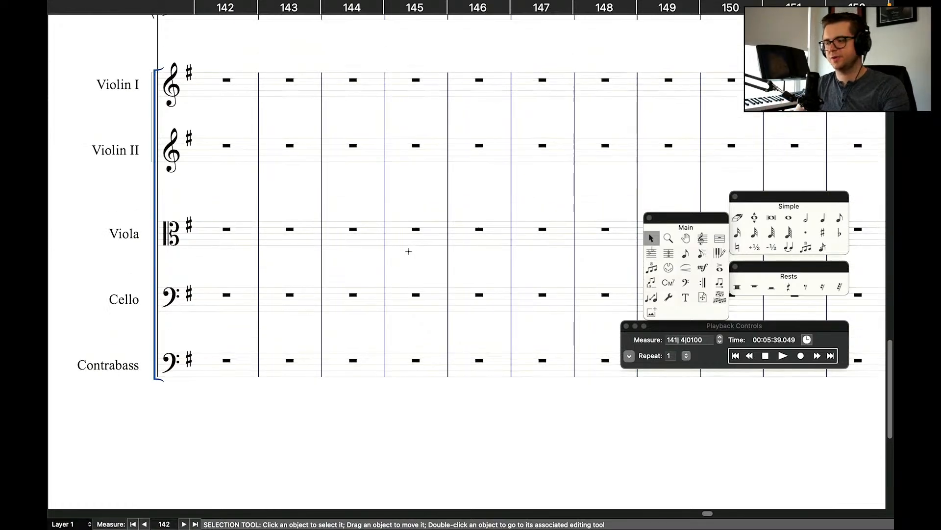
pyautogui.hscroll(-5, 409, 252)
pyautogui.hscroll(2, 409, 252)
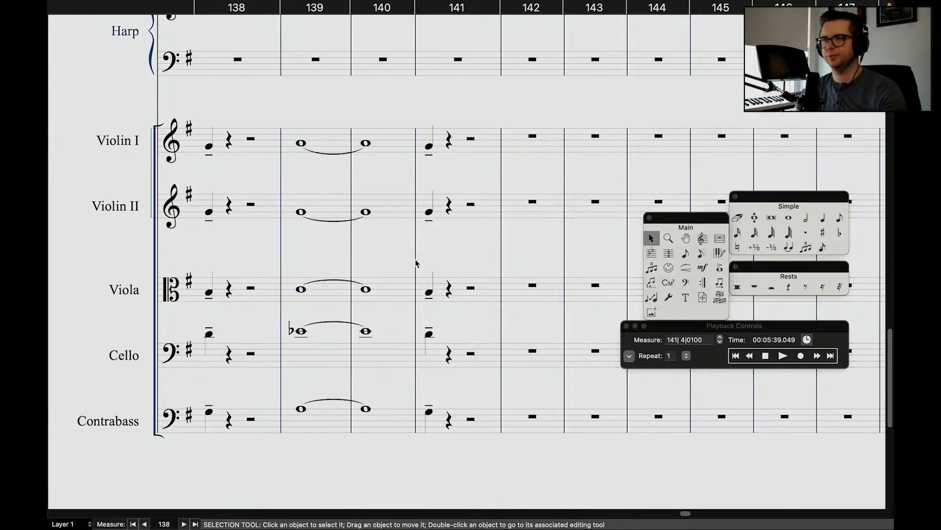
pyautogui.scroll(1, 406, 276)
pyautogui.scroll(2, 407, 276)
pyautogui.scroll(-2, 406, 275)
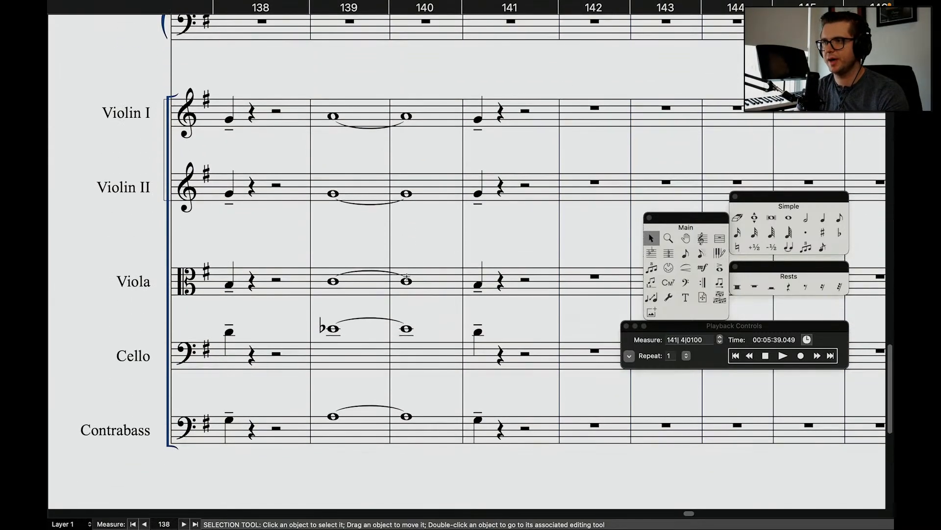
pyautogui.hscroll(10, 420, 198)
pyautogui.hscroll(-5, 419, 193)
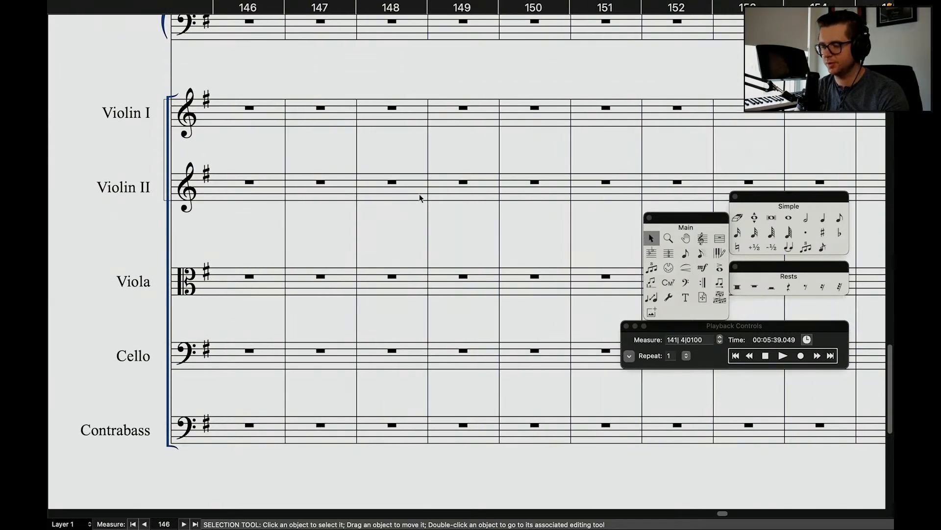
# Rewind and play the strings' sustained chords back up to measure 140.
pyautogui.scroll(-1, 419, 194)
pyautogui.hscroll(-12, 337, 202)
pyautogui.hscroll(8, 338, 201)
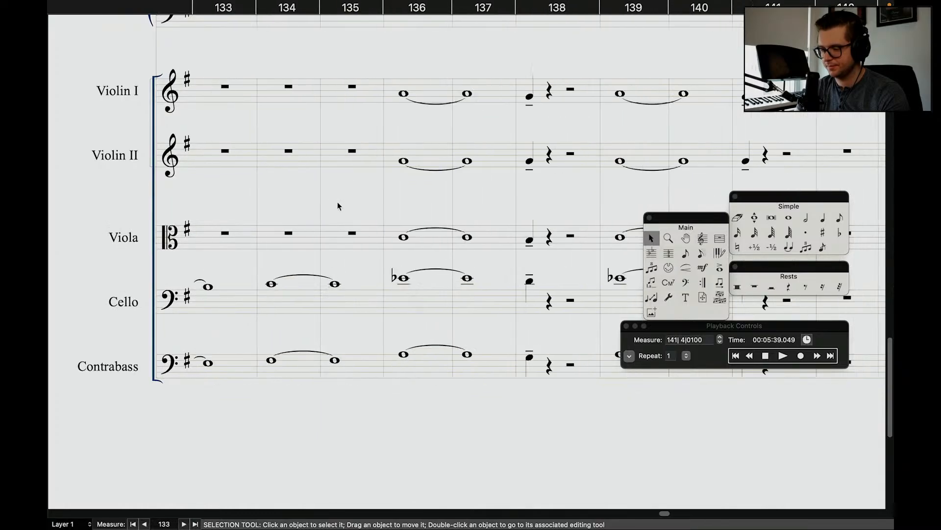
pyautogui.click(750, 356)
pyautogui.click(752, 358)
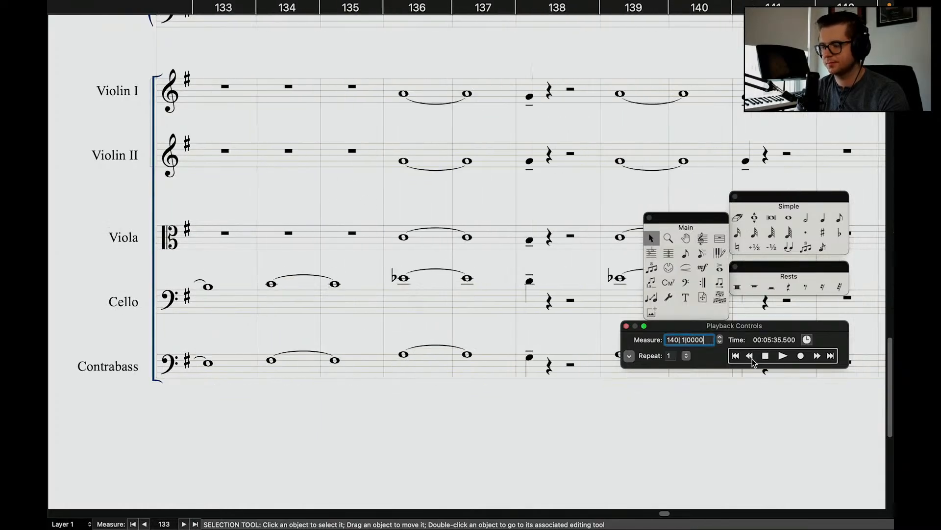
pyautogui.click(752, 358)
pyautogui.click(753, 358)
pyautogui.click(752, 358)
pyautogui.click(783, 356)
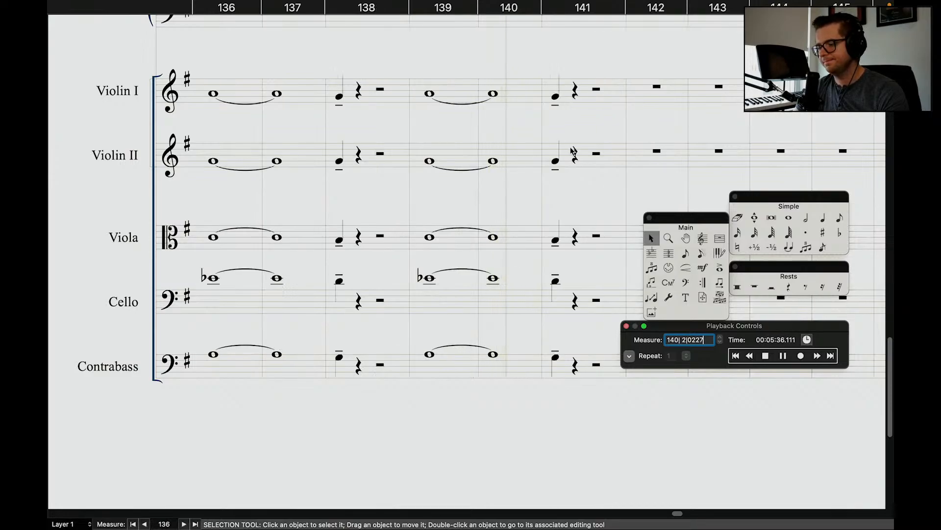
pyautogui.press('space')
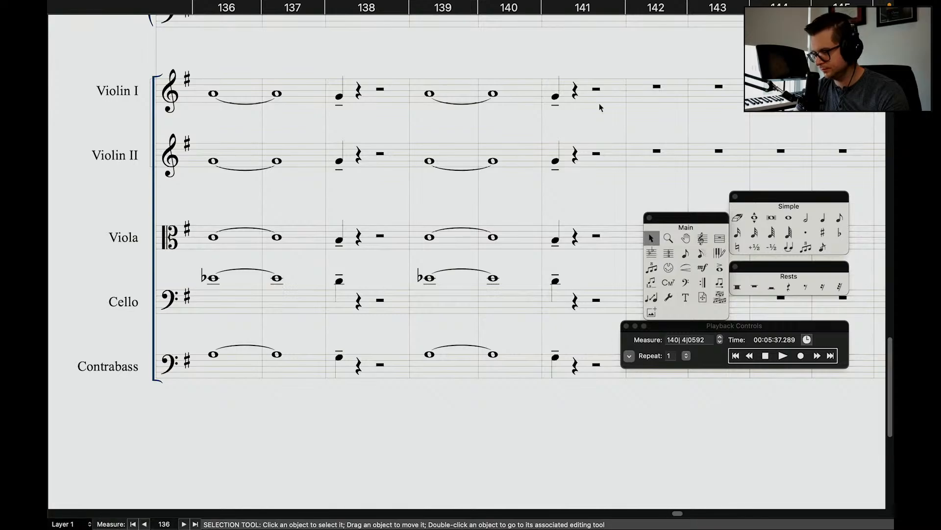
pyautogui.click(589, 97)
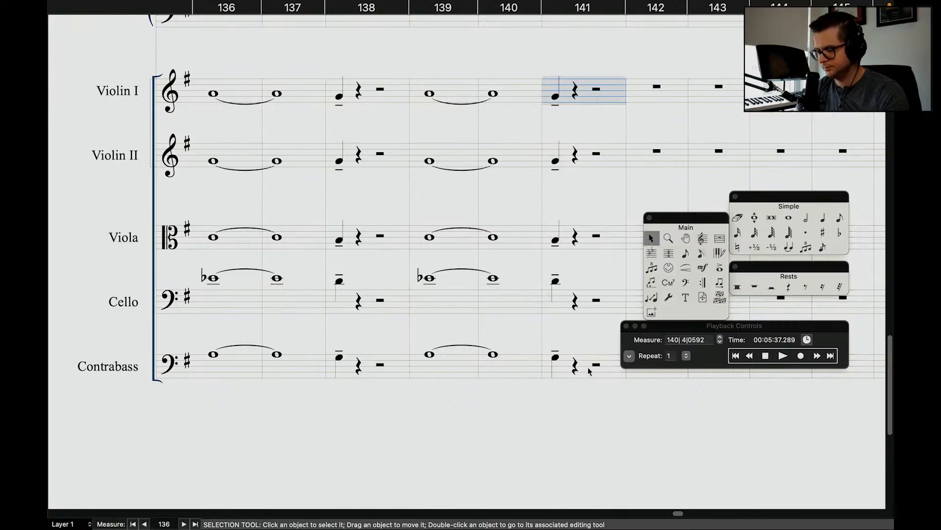
pyautogui.click(435, 96)
pyautogui.click(527, 348)
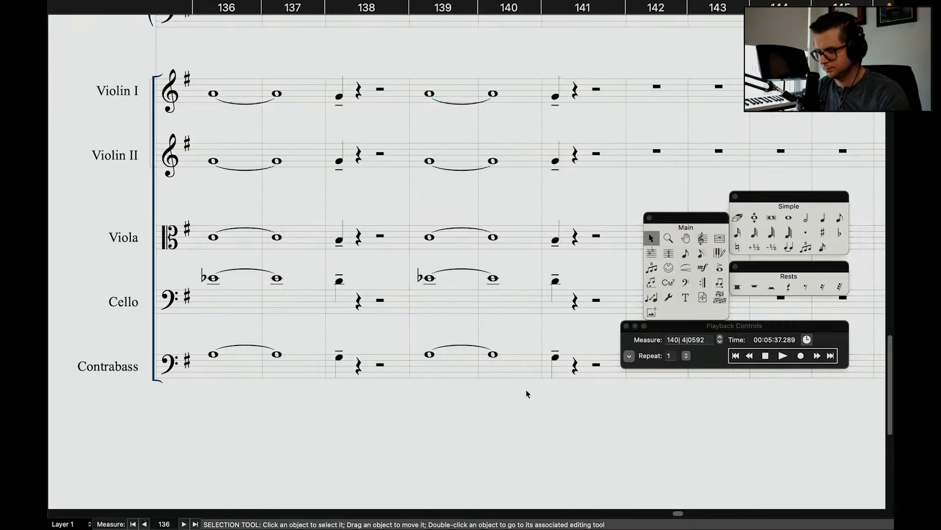
pyautogui.hscroll(3, 560, 272)
pyautogui.click(324, 104)
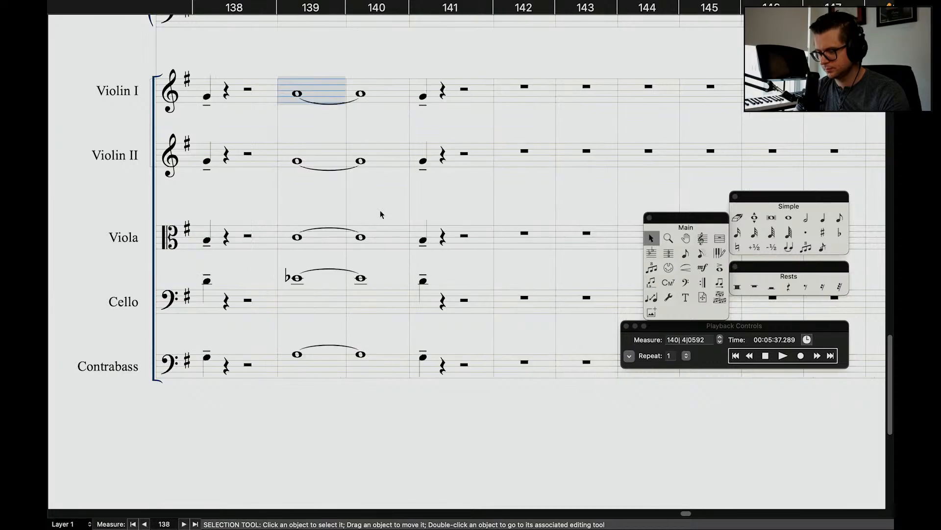
pyautogui.click(459, 367)
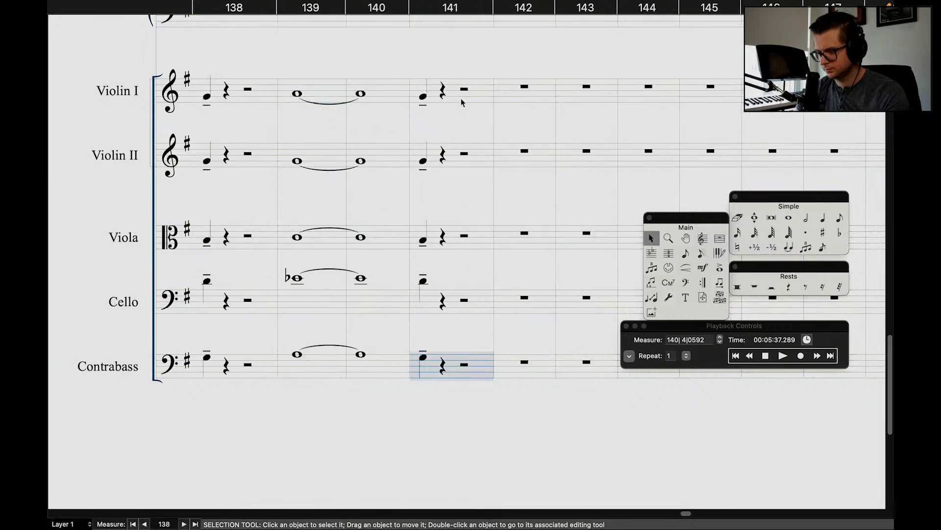
# Rewind to the end of the oboe phrase and play the score back from around measure 124 into measure 128.
pyautogui.hscroll(-5, 452, 215)
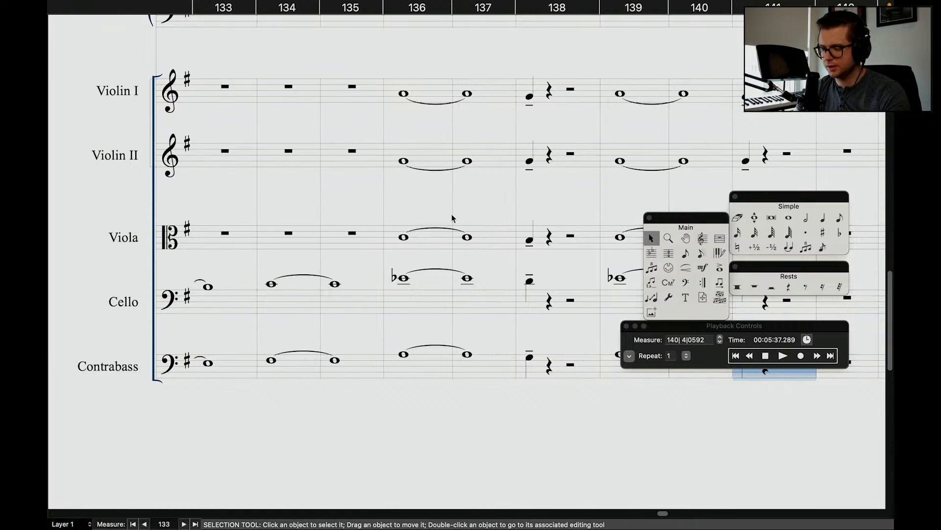
pyautogui.press('super+minus')
pyautogui.press('super+minus')
pyautogui.scroll(10, 451, 220)
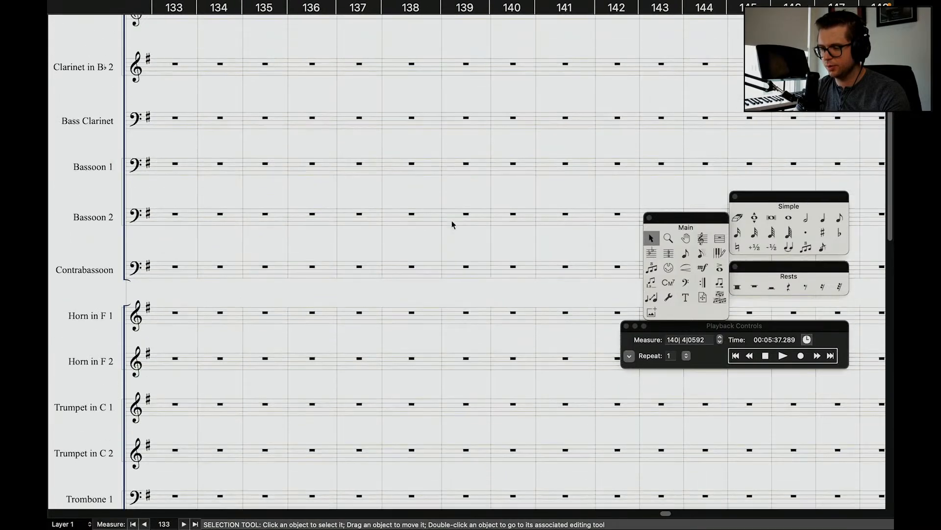
pyautogui.hscroll(-5, 452, 220)
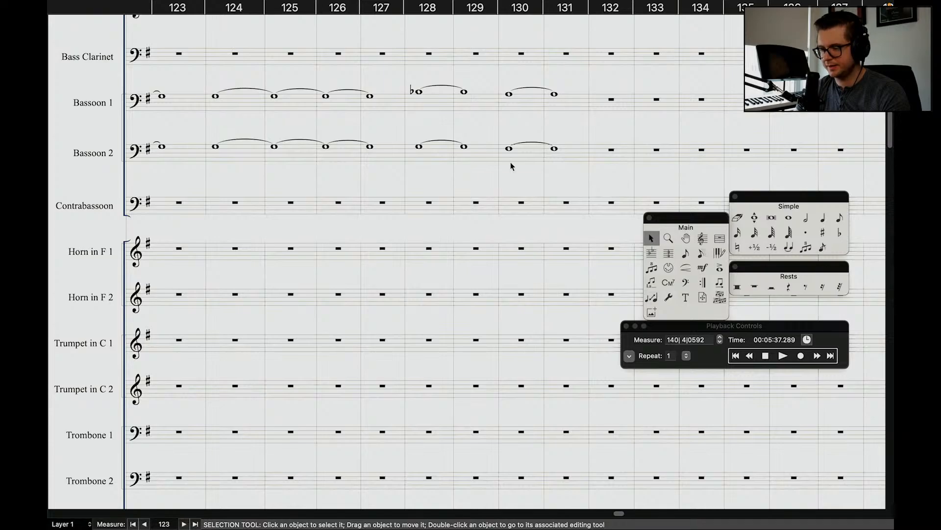
pyautogui.scroll(8, 510, 165)
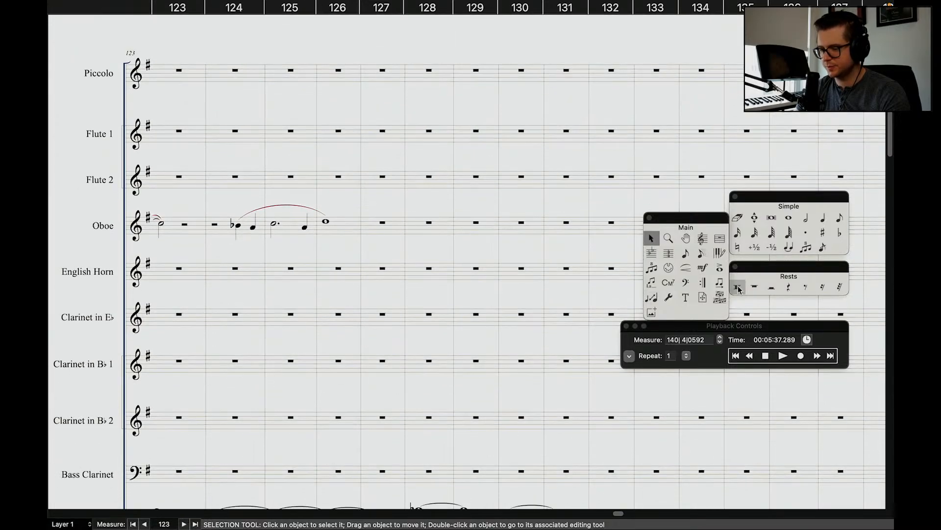
pyautogui.click(749, 356)
pyautogui.click(750, 356)
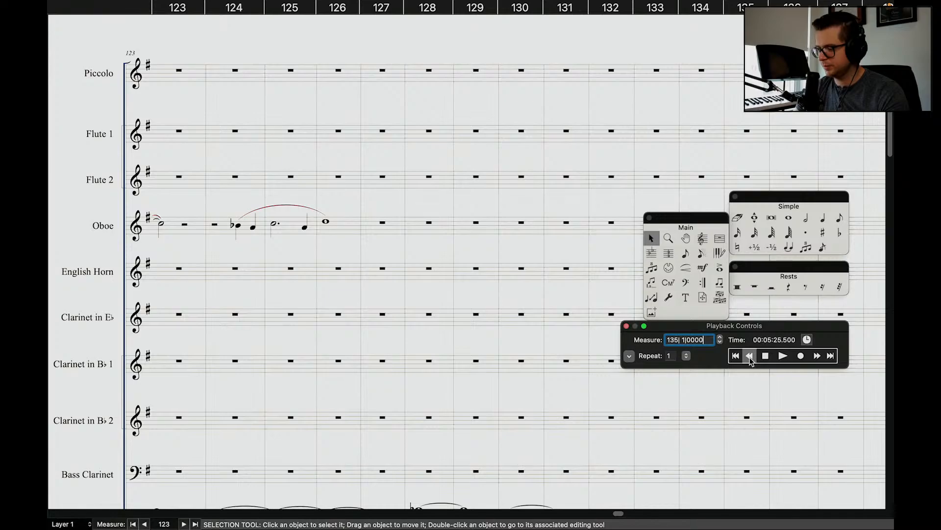
pyautogui.click(750, 356)
pyautogui.click(750, 357)
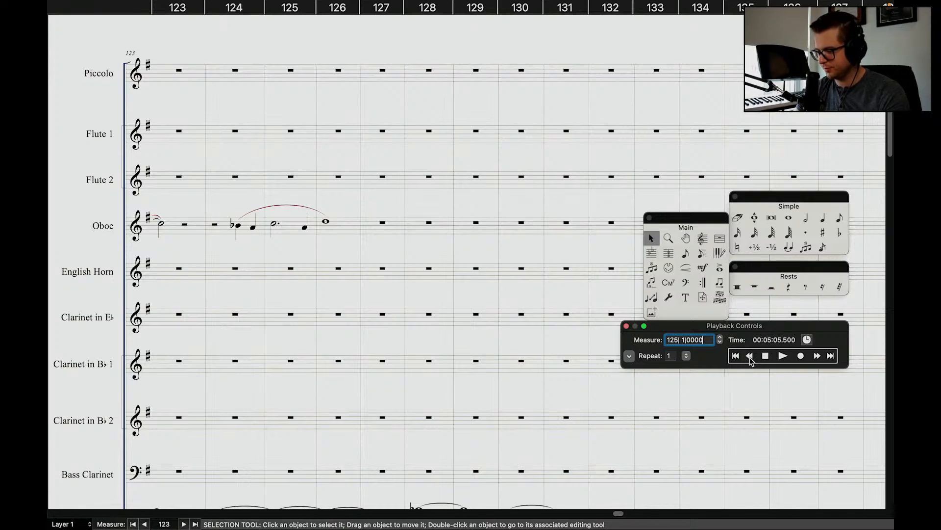
pyautogui.click(750, 357)
pyautogui.click(783, 356)
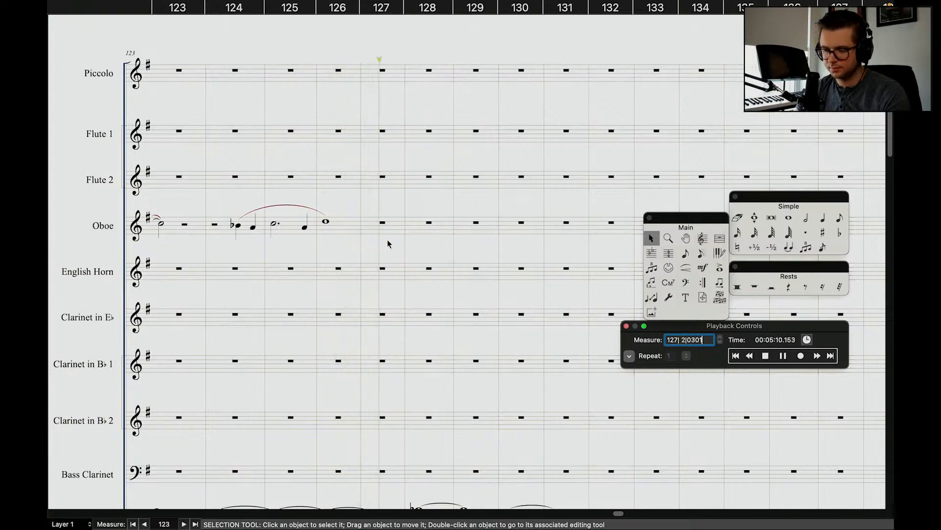
# Add a half note in the oboe's measure 127 tied from the preceding whole note, and extend the phrase slur to it.
pyautogui.click(804, 219)
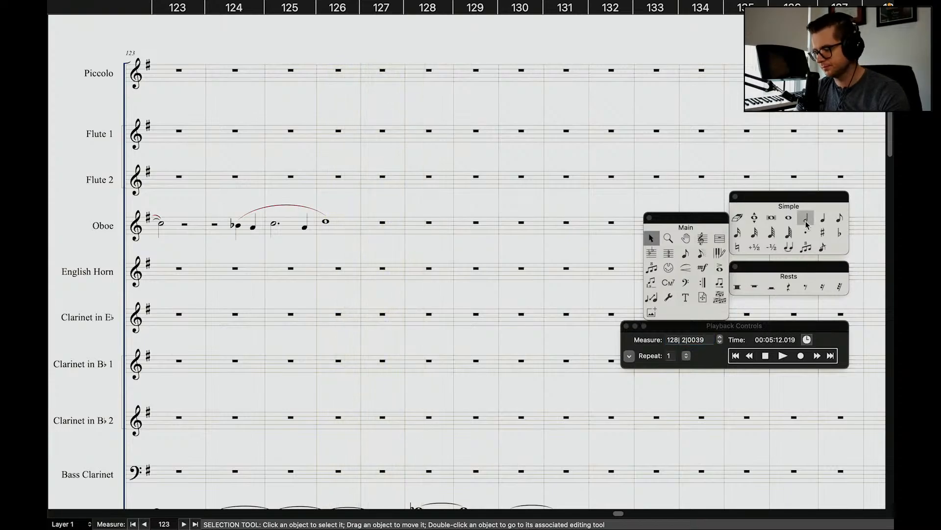
pyautogui.click(369, 221)
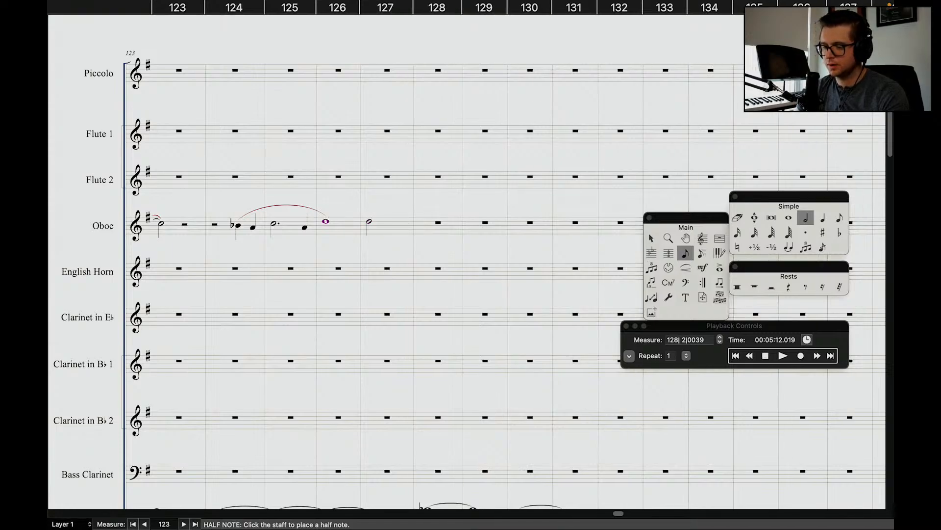
pyautogui.press('Escape')
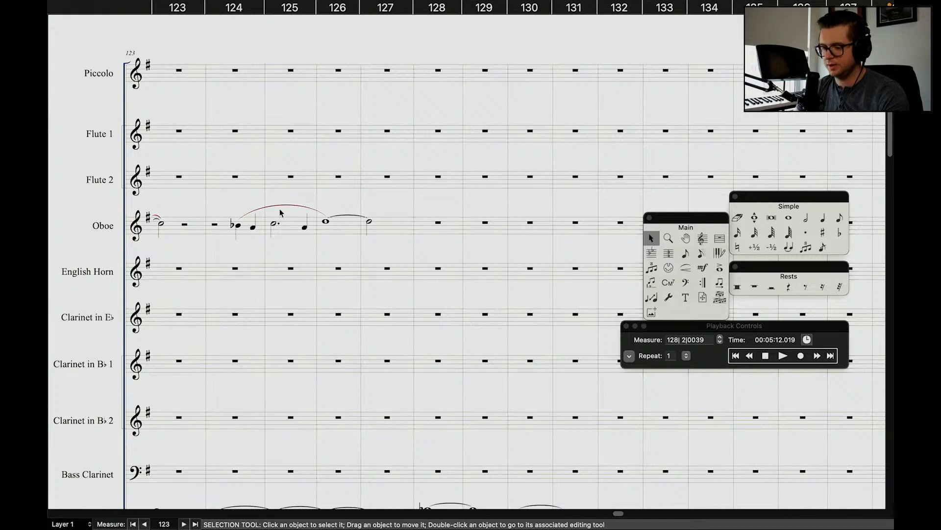
pyautogui.doubleClick(324, 215)
pyautogui.moveTo(325, 214); pyautogui.dragTo(369, 216)
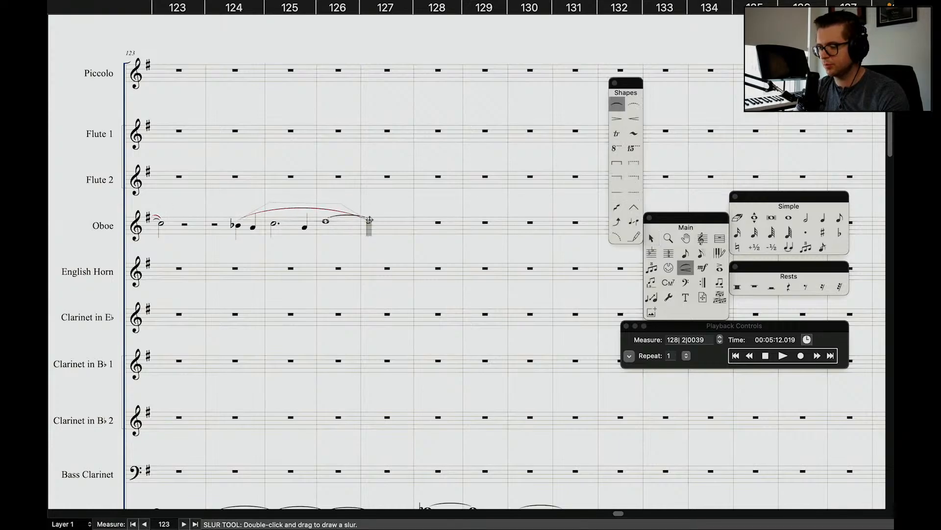
# Rewind to measure 122 and play the score back through the extended oboe phrase into measure 129.
pyautogui.click(750, 358)
pyautogui.click(748, 356)
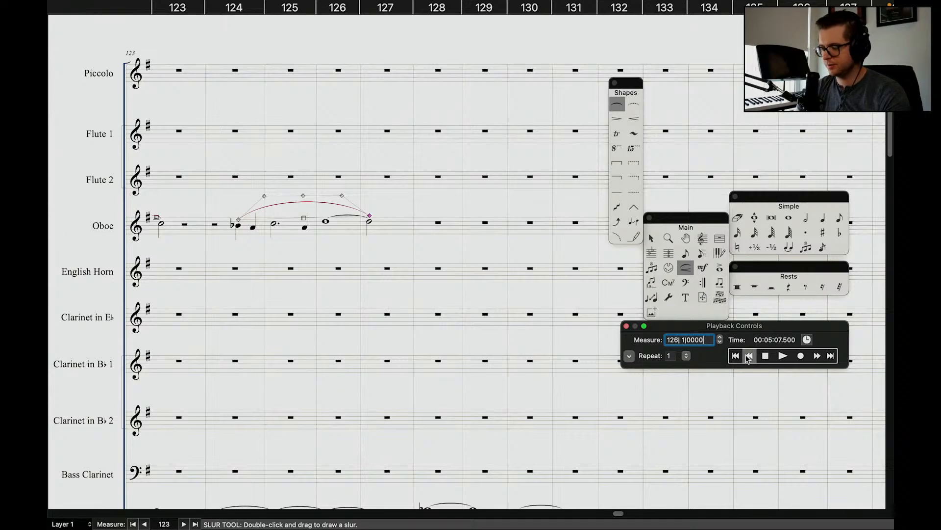
pyautogui.click(748, 356)
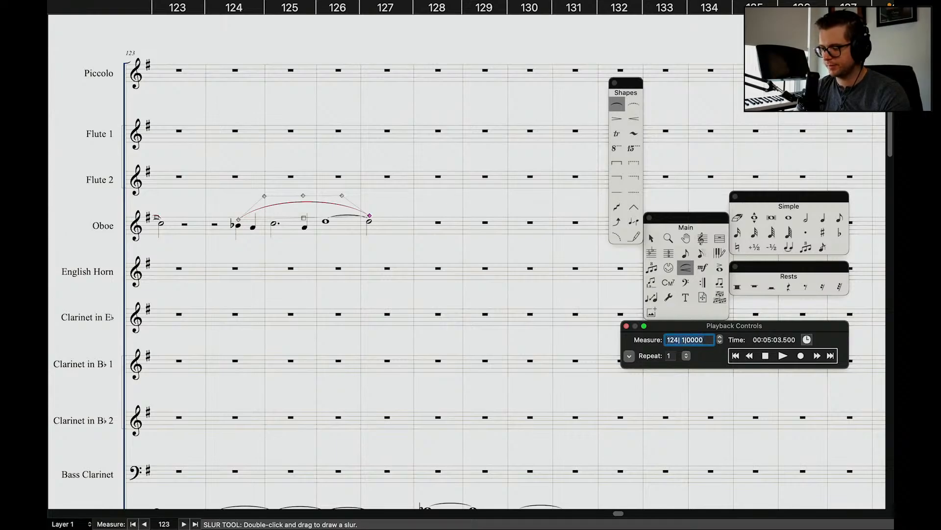
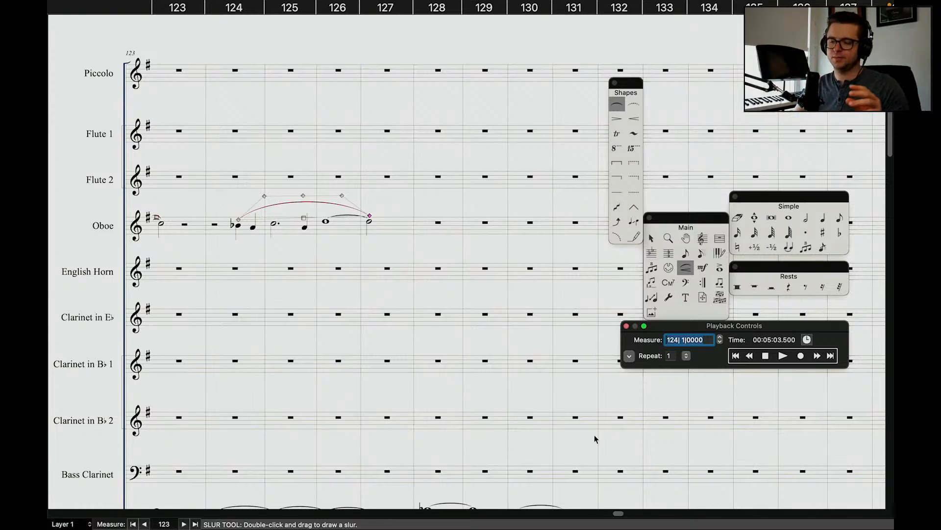
pyautogui.scroll(3, 371, 209)
pyautogui.scroll(-2, 426, 258)
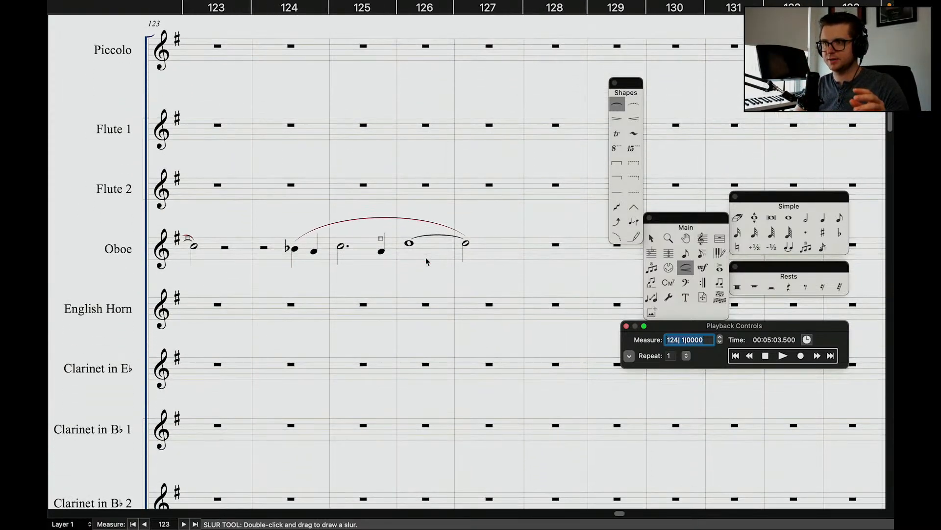
pyautogui.scroll(1, 426, 258)
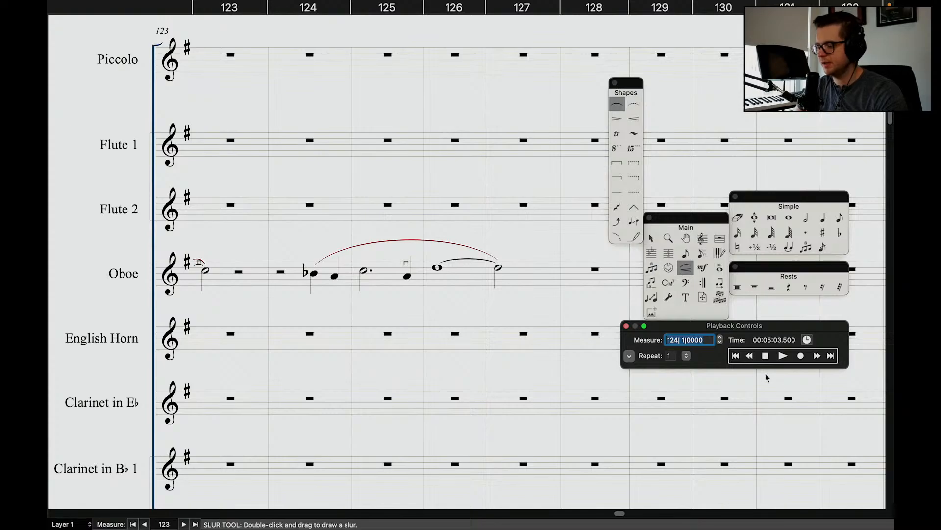
pyautogui.click(750, 356)
pyautogui.click(750, 356)
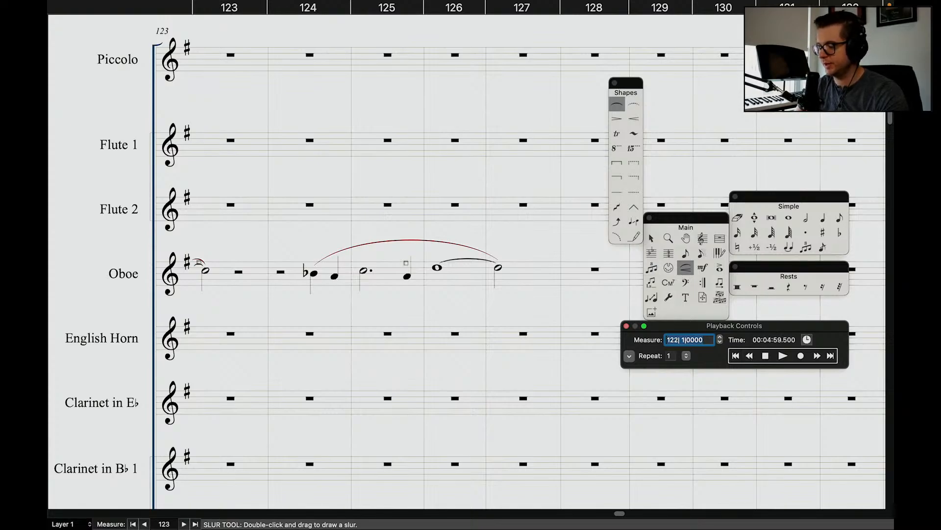
pyautogui.press('space')
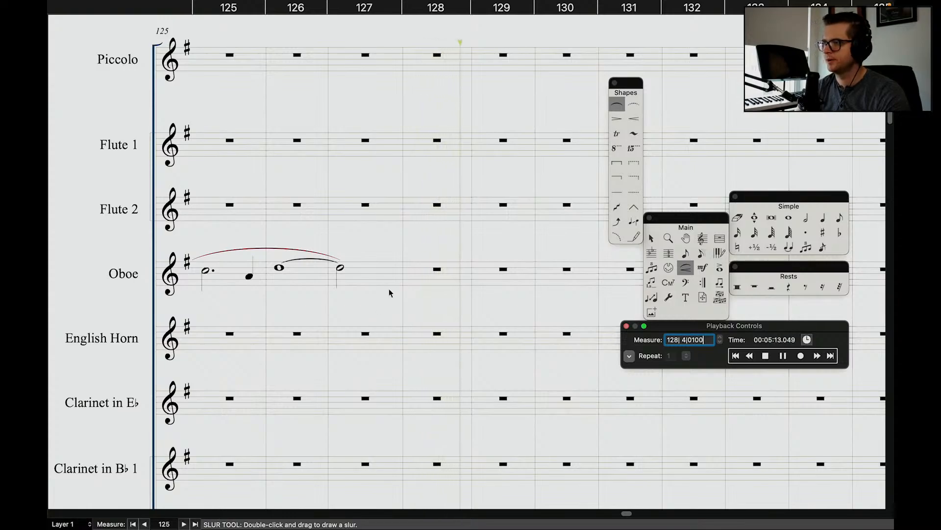
pyautogui.press('space')
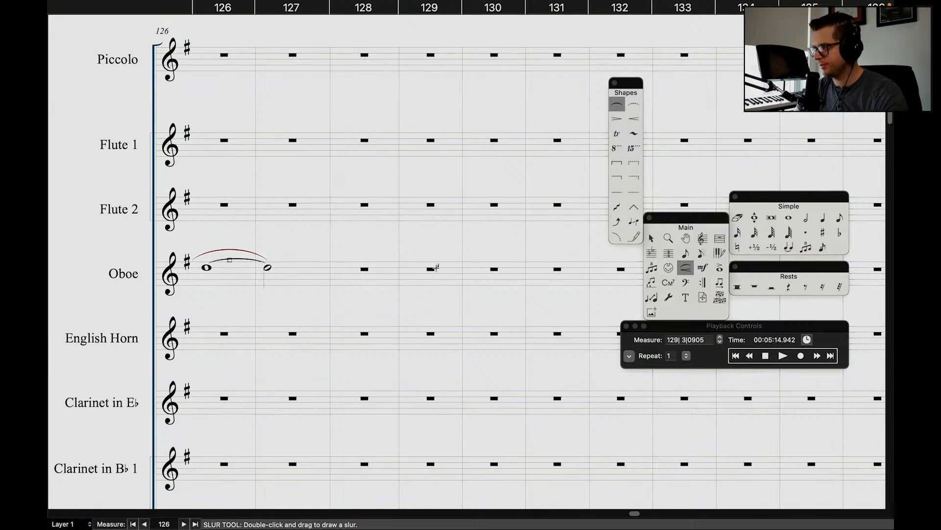
# Copy the cello's tied flat whole notes in measures 136 and 137 into the viola staff over its existing notes.
pyautogui.scroll(-20, 411, 301)
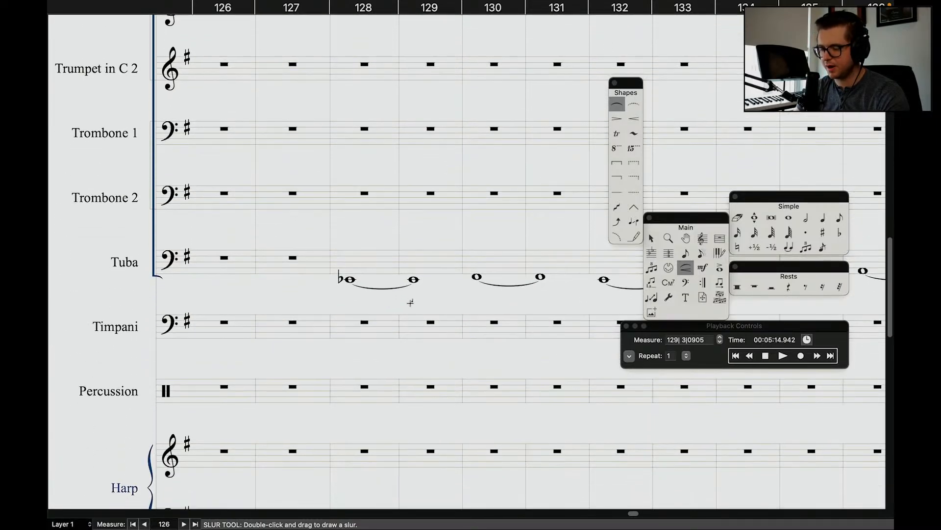
pyautogui.scroll(-10, 410, 302)
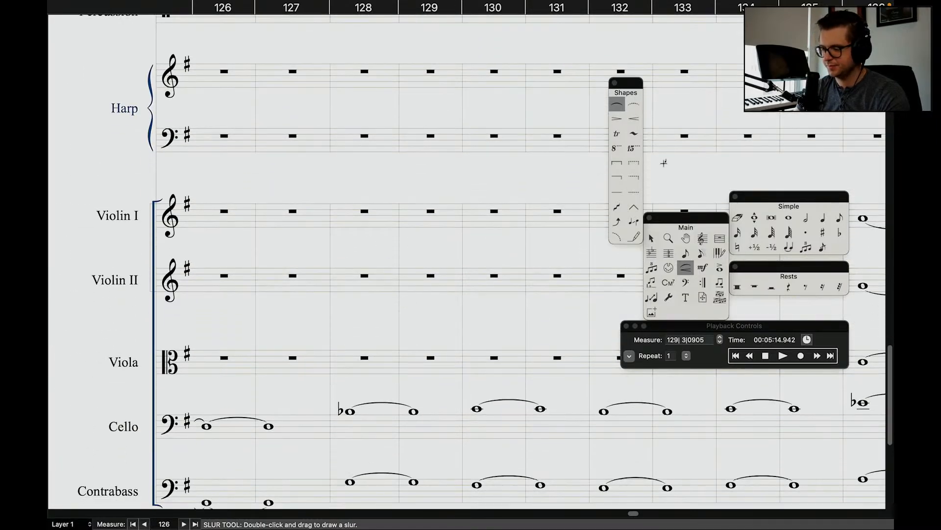
pyautogui.scroll(-5, 390, 263)
pyautogui.hscroll(5, 390, 264)
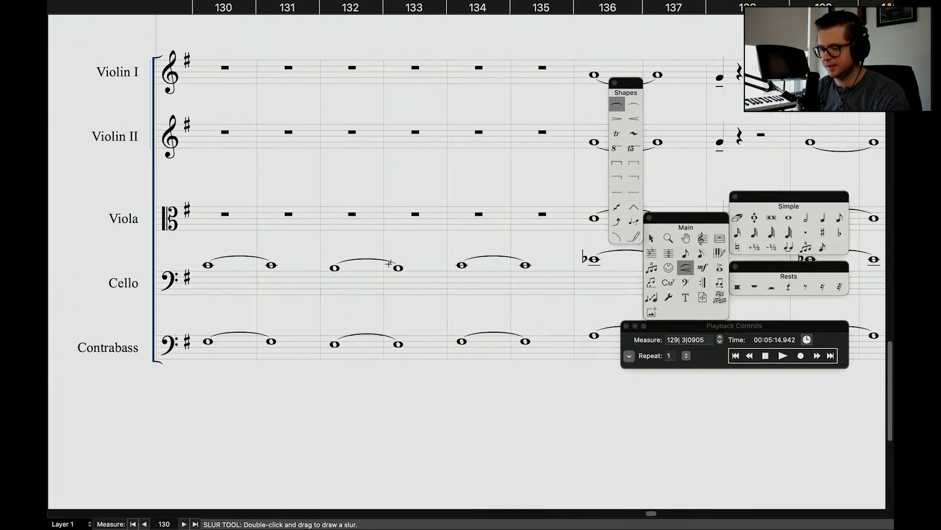
pyautogui.hscroll(-5, 390, 263)
pyautogui.hscroll(10, 390, 267)
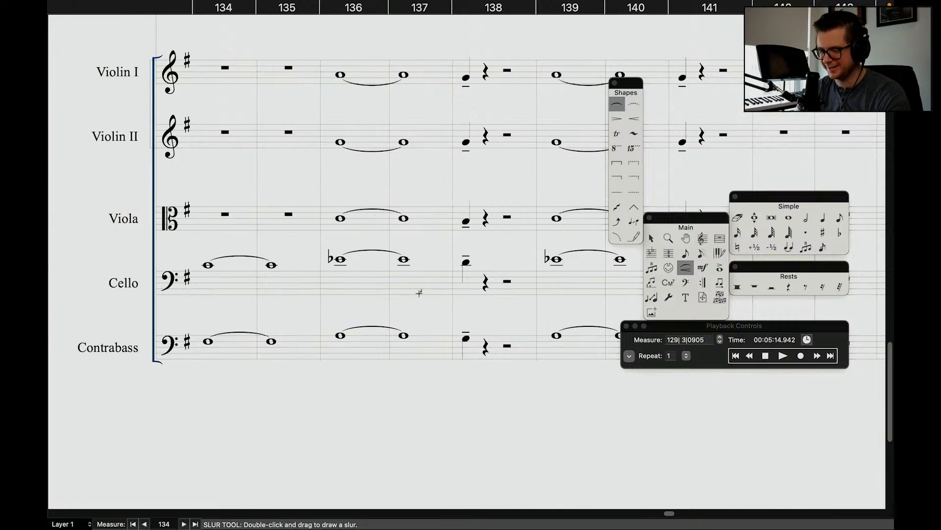
pyautogui.click(651, 238)
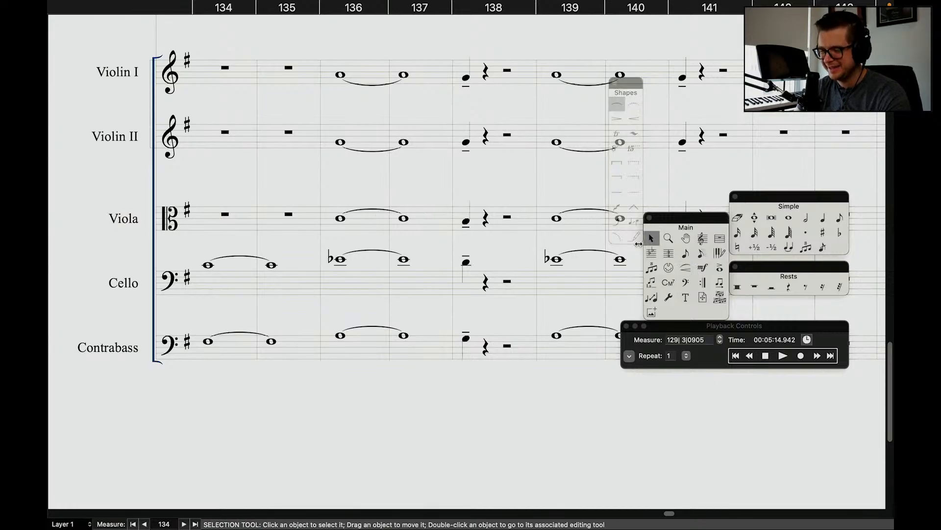
pyautogui.moveTo(350, 300); pyautogui.dragTo(425, 283)
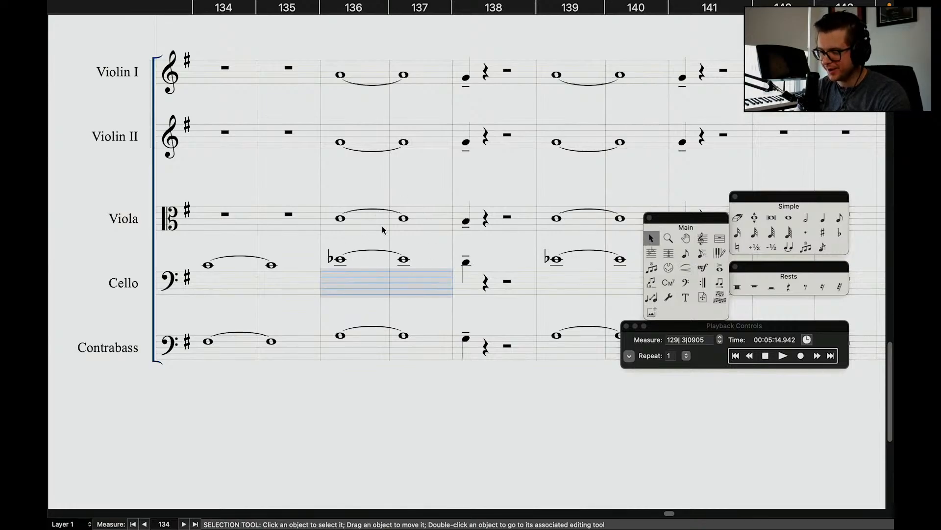
pyautogui.click(365, 224)
pyautogui.press('super+v')
# Lower the cello's tied whole notes in measures 136 and 137 by two steps to match the pitch of measures 134 and 135.
pyautogui.click(369, 294)
pyautogui.keyDown('shift'); pyautogui.click(418, 287); pyautogui.keyUp('shift')
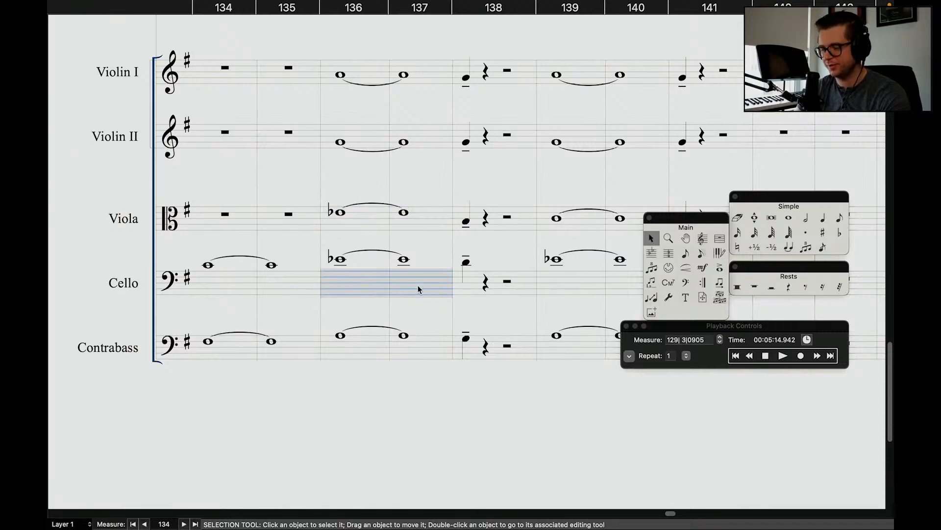
pyautogui.click(359, 214)
pyautogui.doubleClick(341, 259)
pyautogui.press('Down')
pyautogui.press('Down')
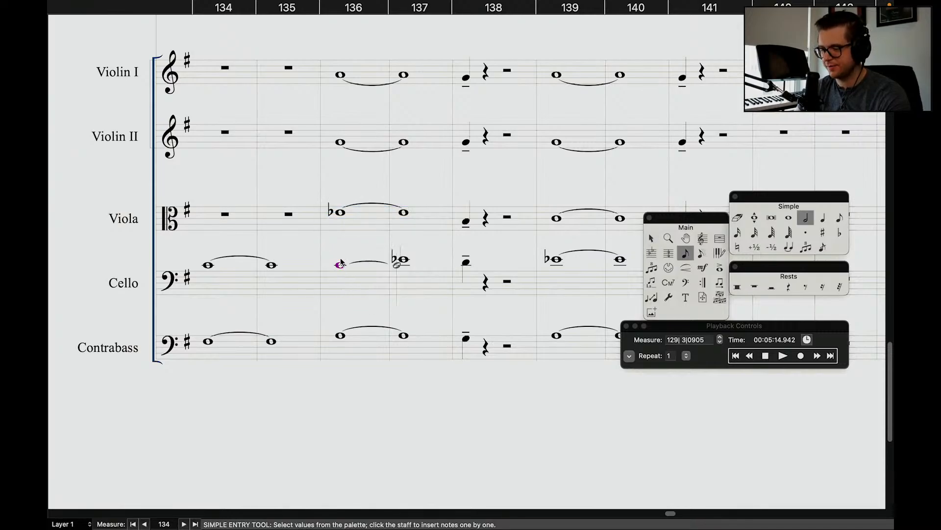
pyautogui.press('Right')
pyautogui.press('Down')
pyautogui.press('Down')
pyautogui.click(651, 237)
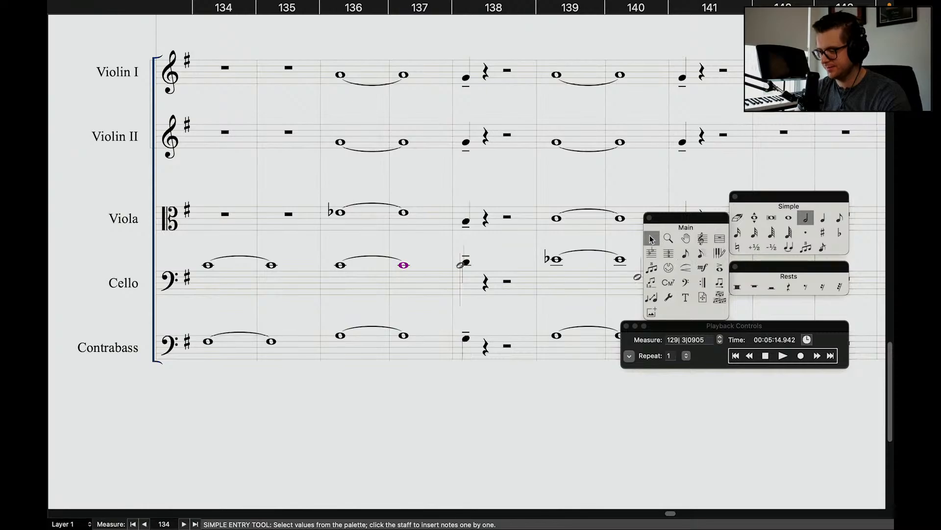
pyautogui.click(569, 226)
pyautogui.keyDown('shift'); pyautogui.click(636, 227); pyautogui.keyUp('shift')
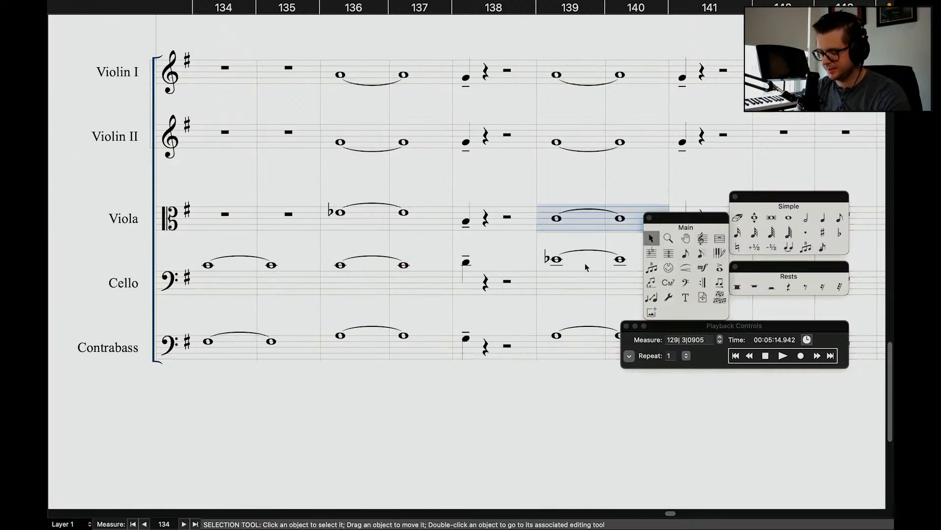
pyautogui.click(560, 279)
pyautogui.click(596, 222)
pyautogui.click(579, 284)
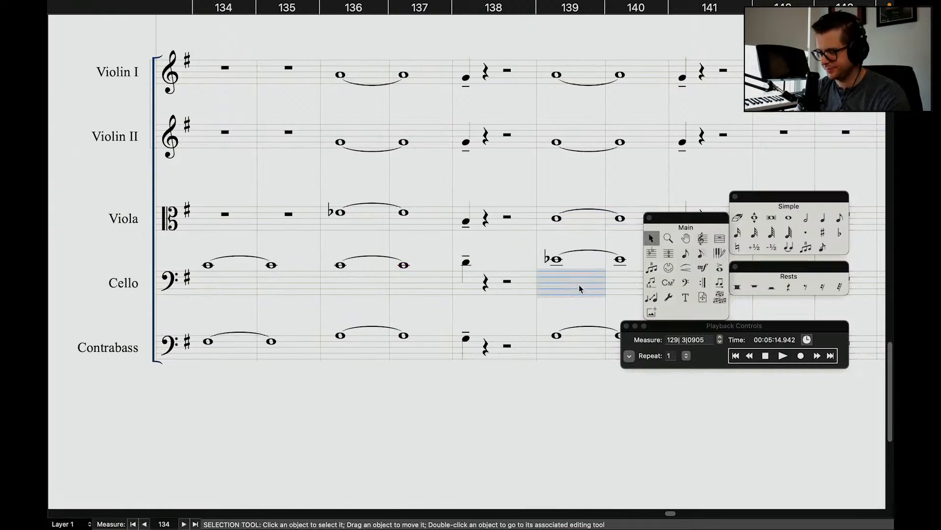
# Copy the viola and cello notes of measures 136 and 137 over measures 139 and 140.
pyautogui.click(338, 224)
pyautogui.keyDown('shift'); pyautogui.click(410, 278); pyautogui.keyUp('shift')
pyautogui.press('super+c')
pyautogui.click(558, 220)
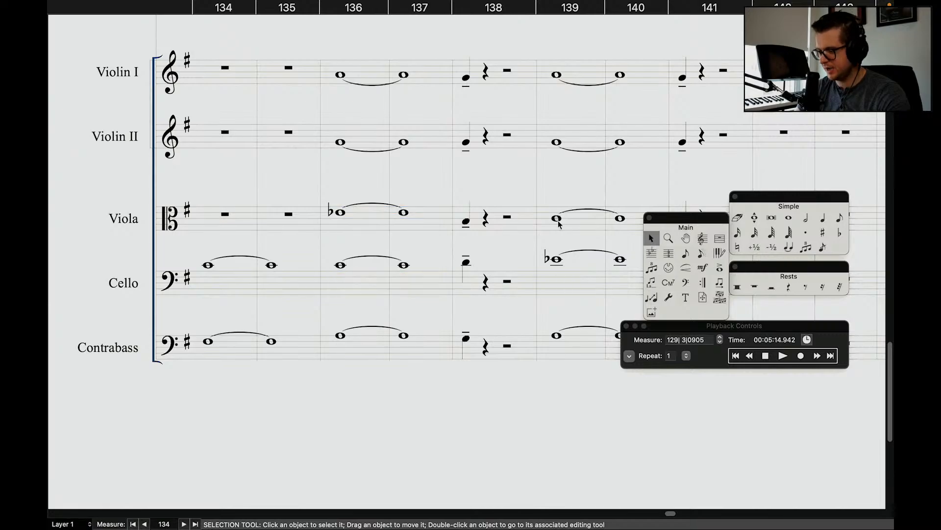
pyautogui.press('super+v')
pyautogui.click(625, 177)
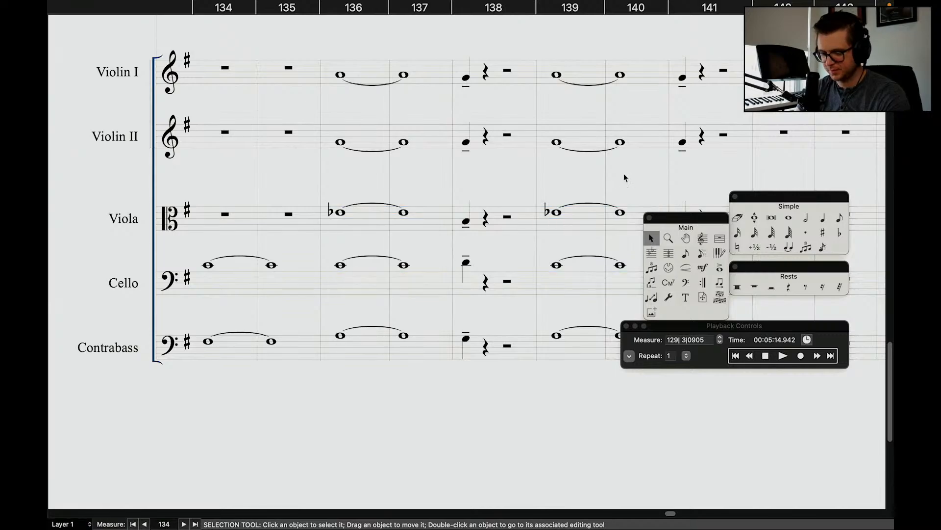
# Set the playback position to measure 134 and play the revised string chord into measure 137.
pyautogui.hscroll(4, 573, 213)
pyautogui.hscroll(-5, 574, 213)
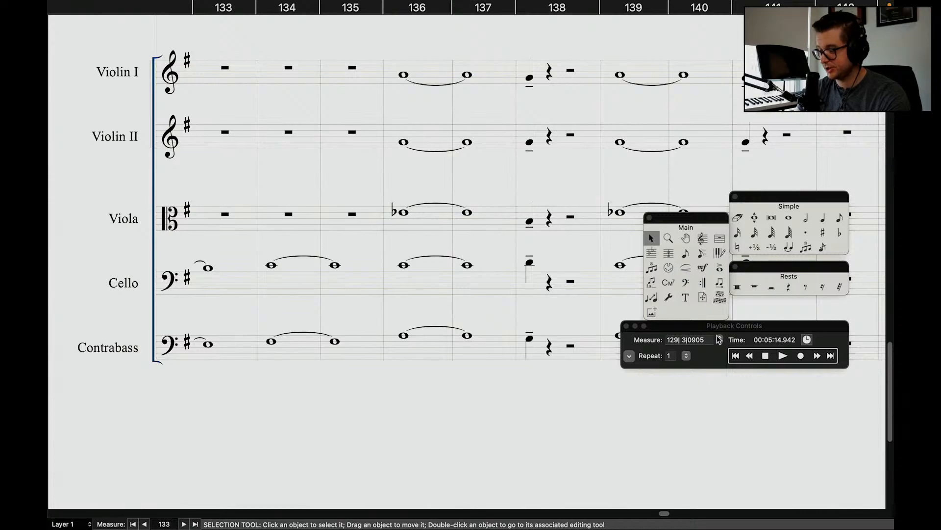
pyautogui.click(751, 358)
pyautogui.click(751, 357)
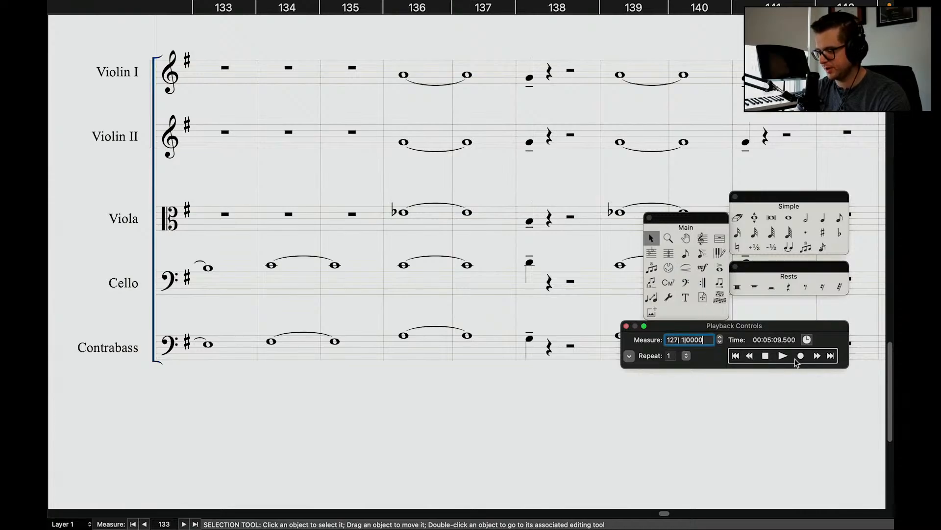
pyautogui.click(817, 357)
pyautogui.click(817, 357)
pyautogui.click(817, 357)
pyautogui.click(817, 357)
pyautogui.click(817, 356)
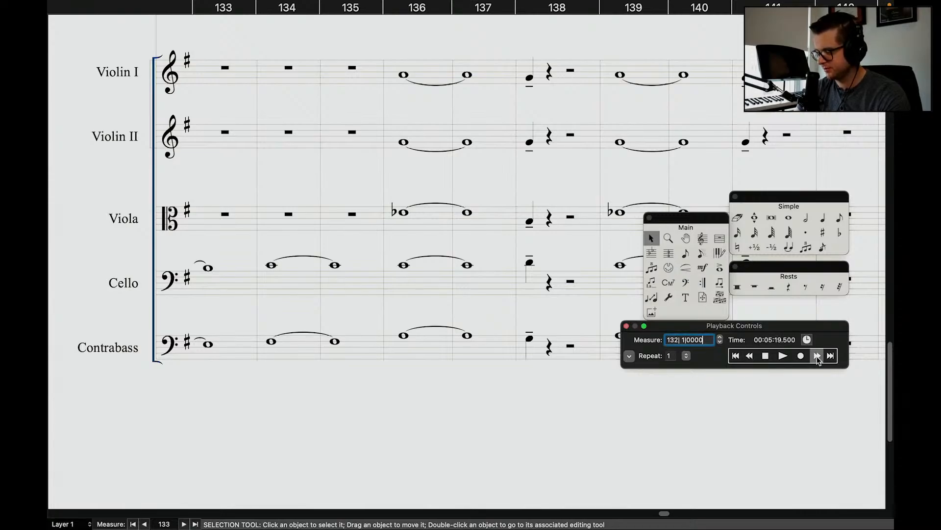
pyautogui.click(817, 357)
pyautogui.click(817, 356)
pyautogui.click(783, 355)
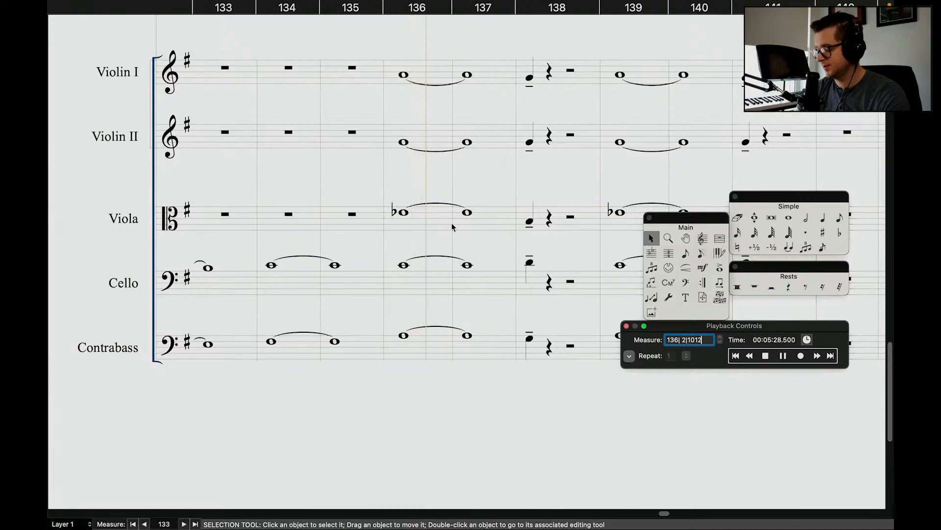
pyautogui.press('space')
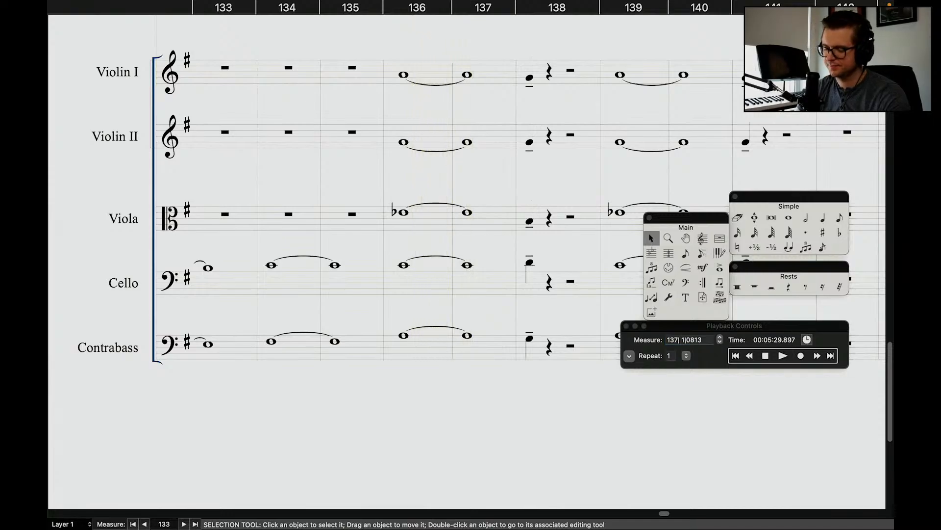
# Set the playback position to measure 124 and play the oboe phrase through into measure 128.
pyautogui.scroll(20, 486, 124)
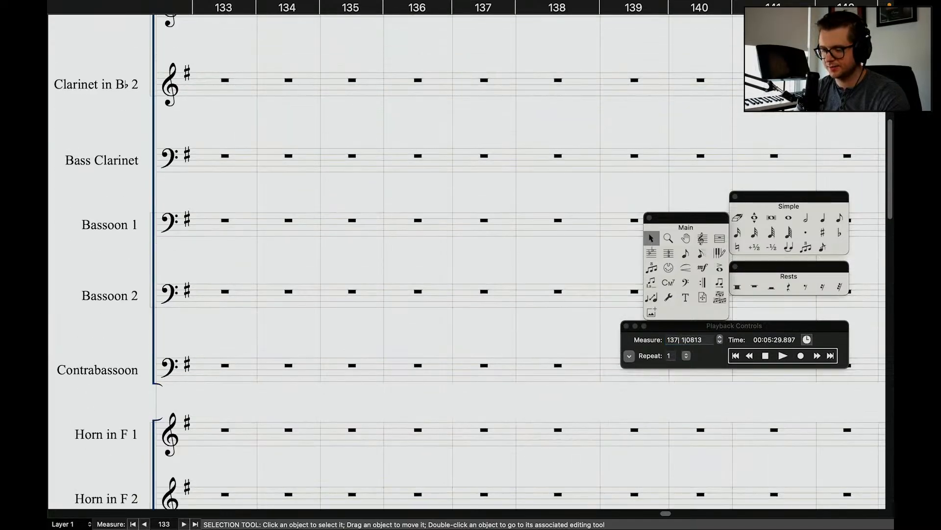
pyautogui.scroll(5, 486, 124)
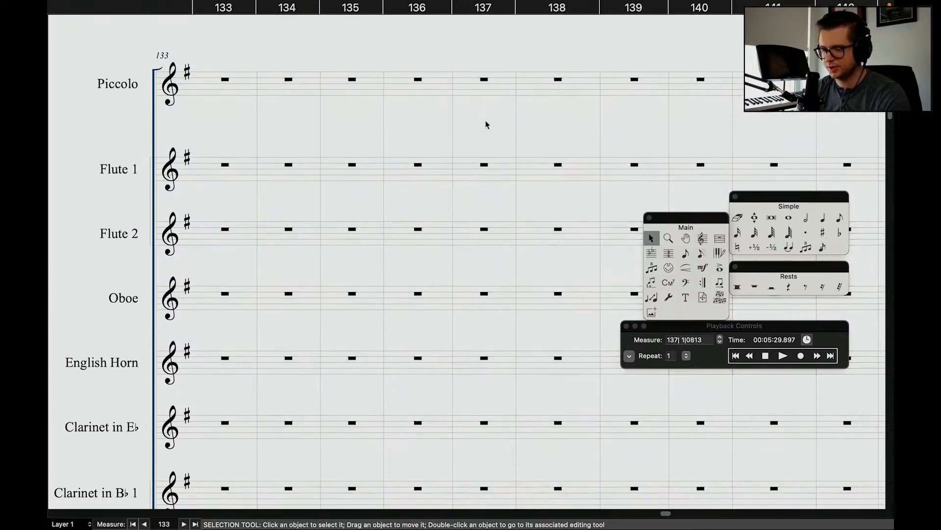
pyautogui.hscroll(-10, 486, 124)
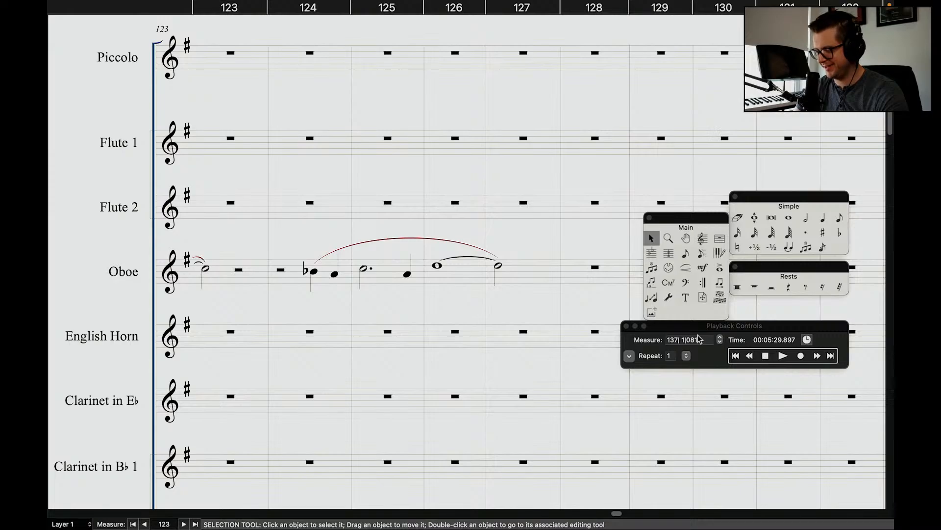
pyautogui.click(679, 338)
pyautogui.write('124')
pyautogui.press('Return')
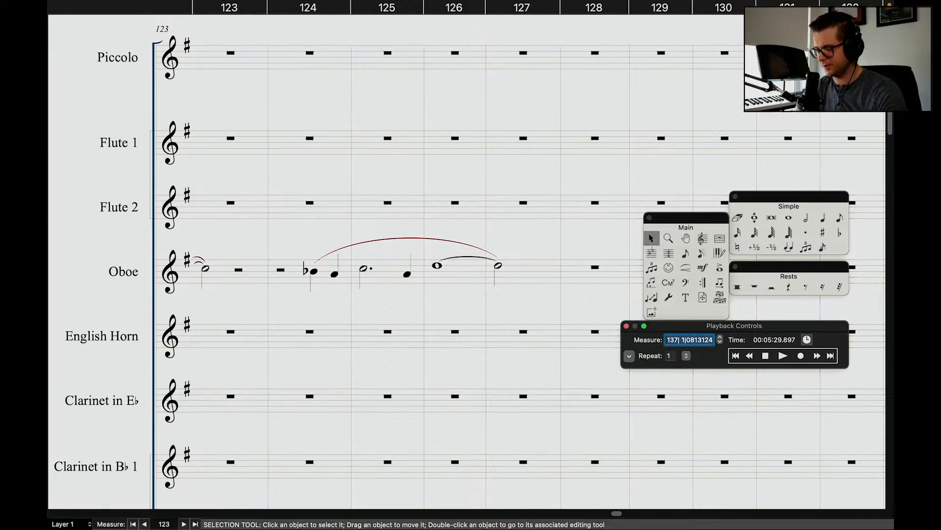
pyautogui.write('124')
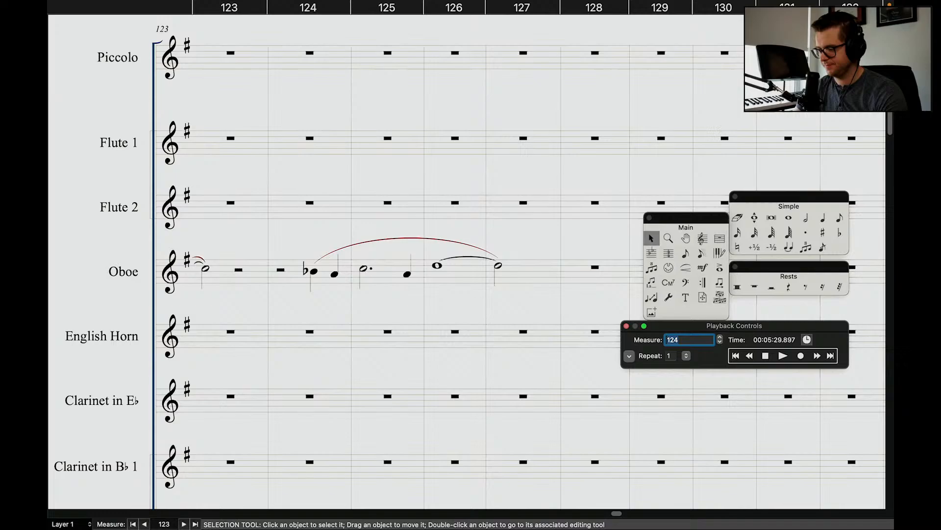
pyautogui.click(782, 356)
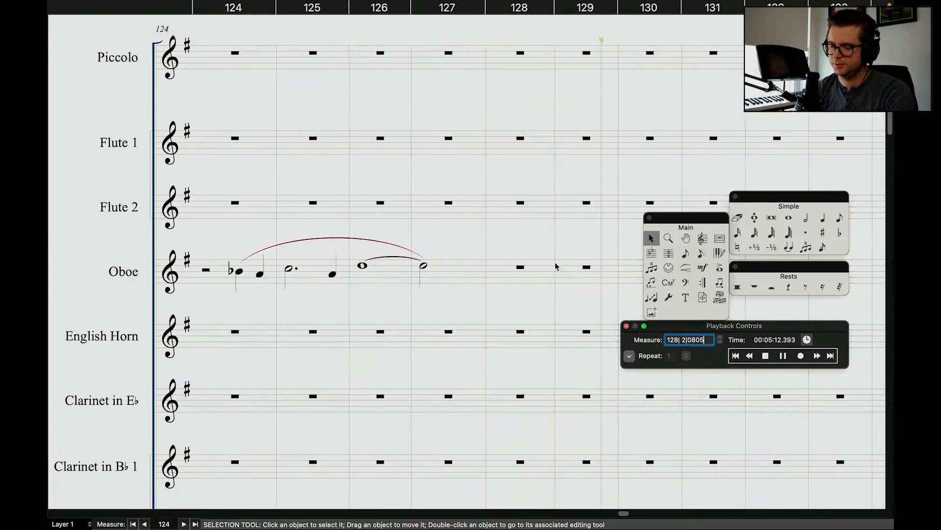
pyautogui.press('space')
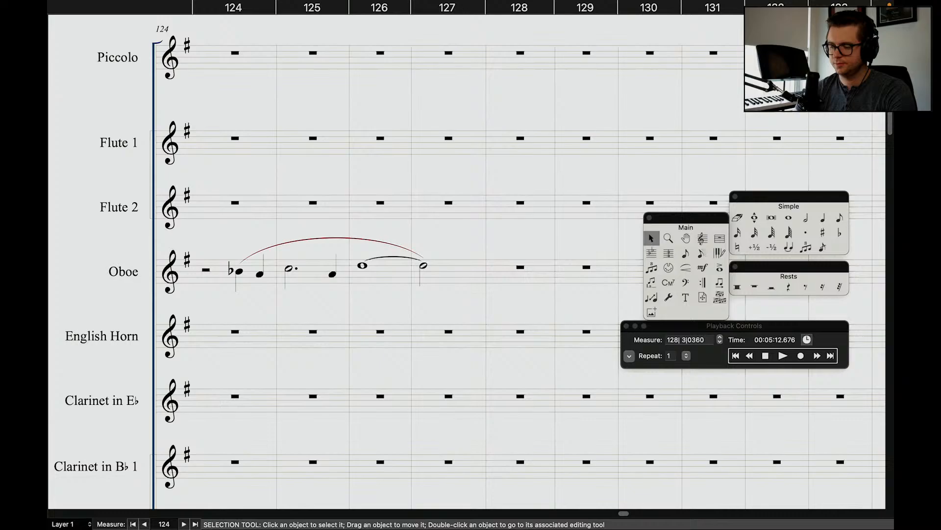
# Enter eighth notes D, C and B-flat after an eighth rest at the start of the oboe's measure 128.
pyautogui.click(822, 219)
pyautogui.click(839, 218)
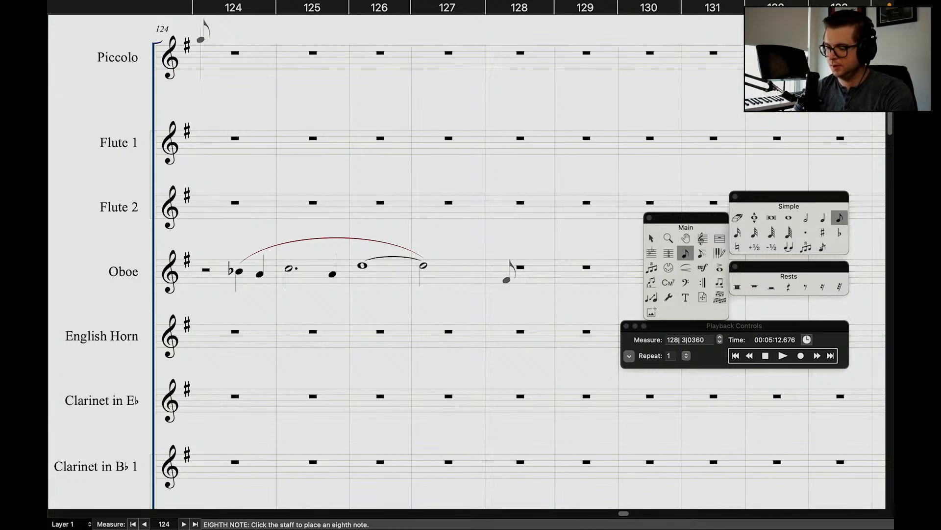
pyautogui.click(502, 267)
pyautogui.click(520, 265)
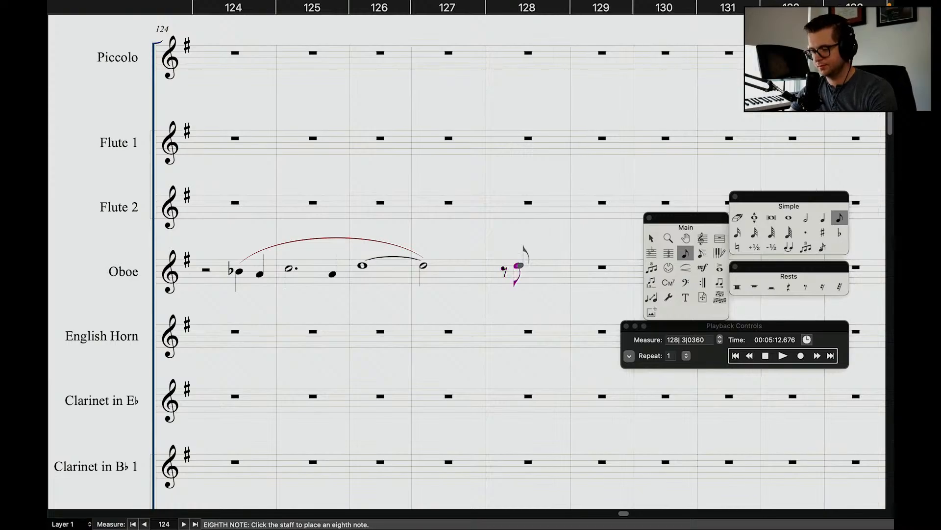
pyautogui.click(532, 268)
pyautogui.click(546, 270)
pyautogui.press('-')
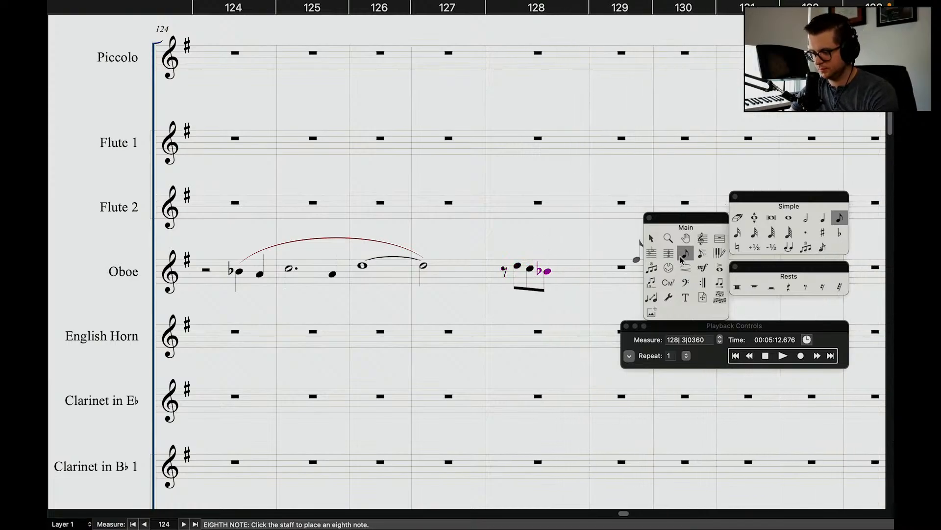
# Lengthen the oboe's measure 128 figure to a quarter rest followed by quarter notes D, C and B-flat.
pyautogui.click(822, 218)
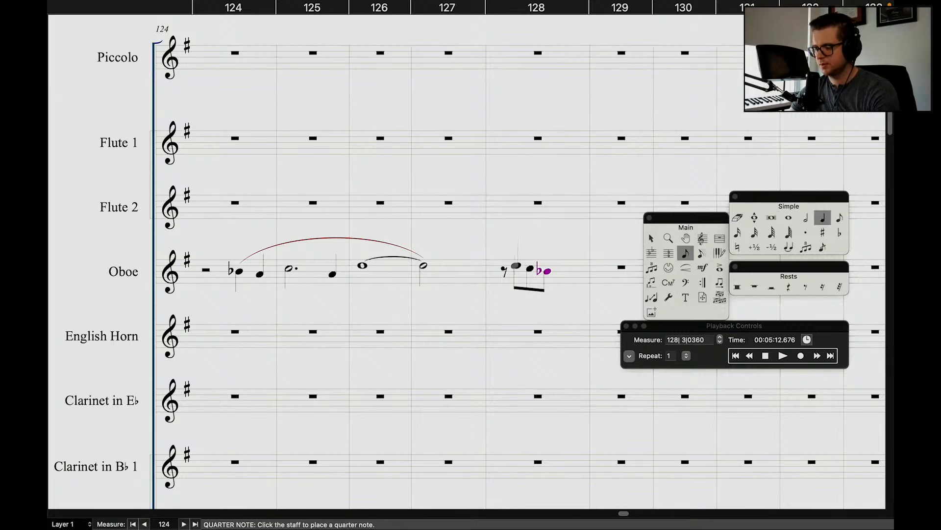
pyautogui.click(503, 270)
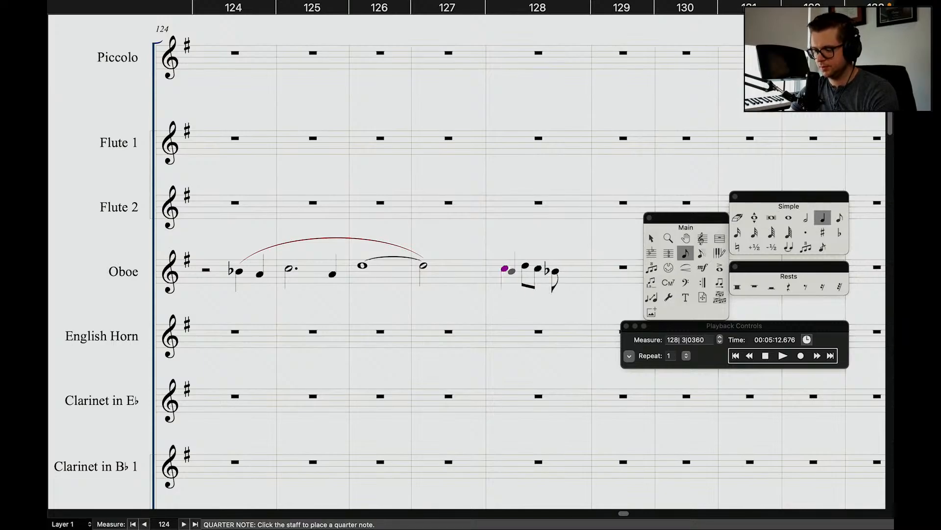
pyautogui.click(525, 266)
pyautogui.click(544, 268)
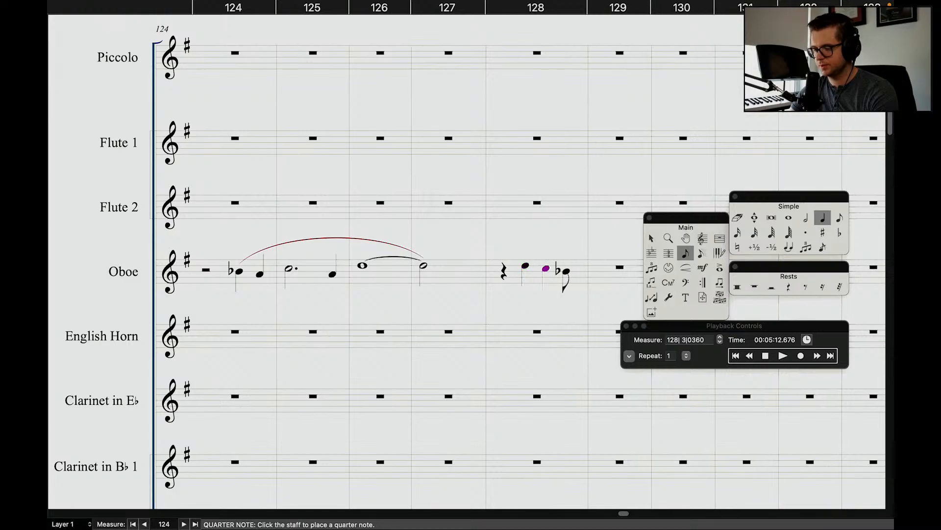
pyautogui.click(568, 271)
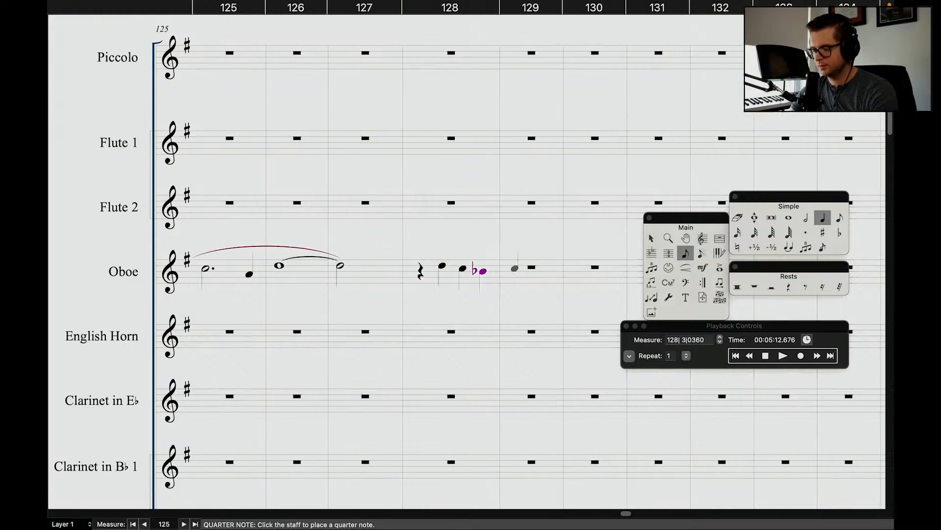
# Fill the oboe's measure 129 with a dotted half note C followed by eighth notes B-flat and A.
pyautogui.click(515, 269)
pyautogui.hotkey('alt', '6')
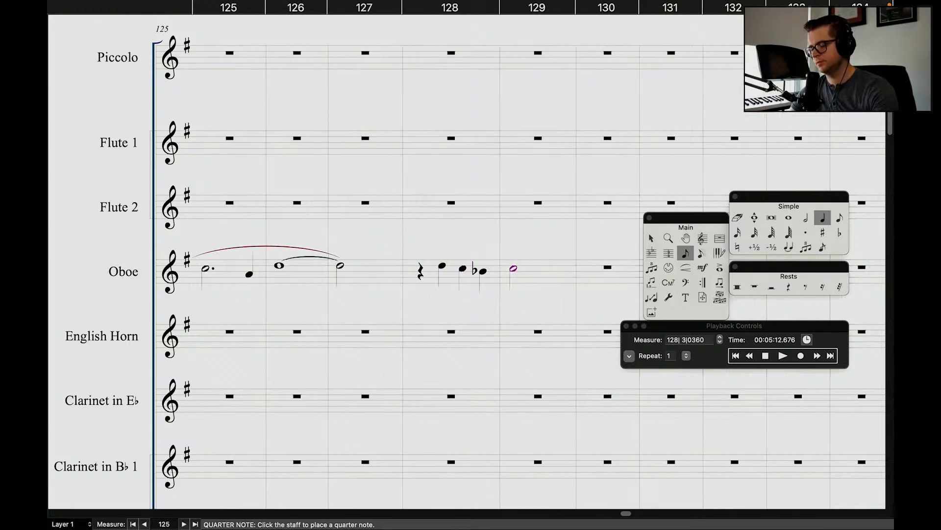
pyautogui.press('.')
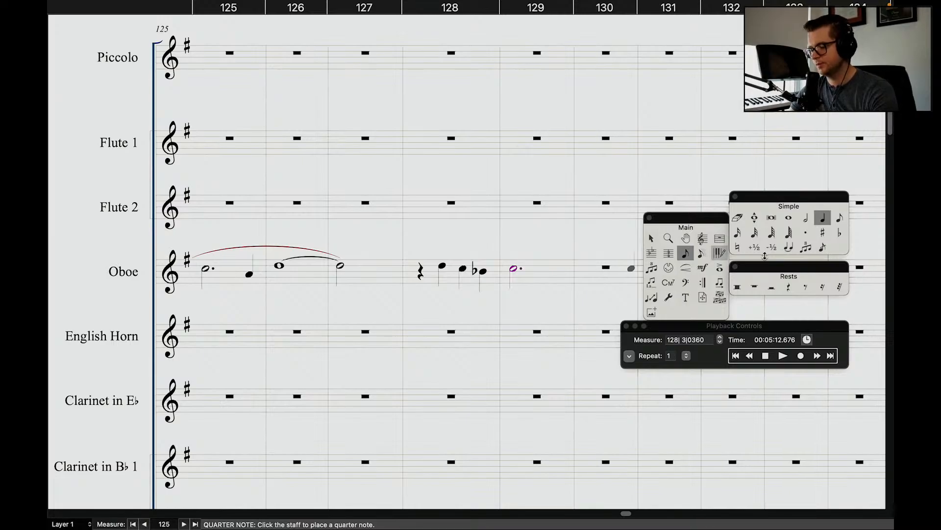
pyautogui.click(840, 217)
pyautogui.click(553, 268)
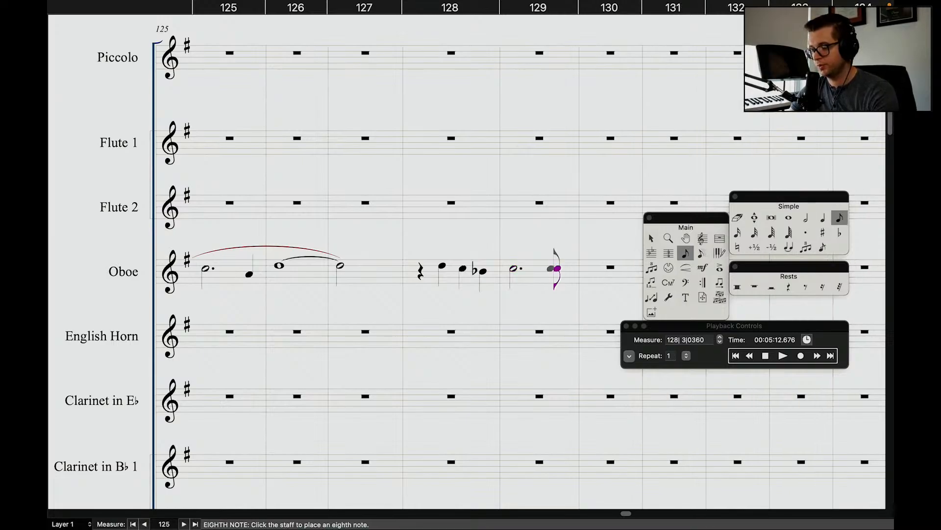
pyautogui.press('Down')
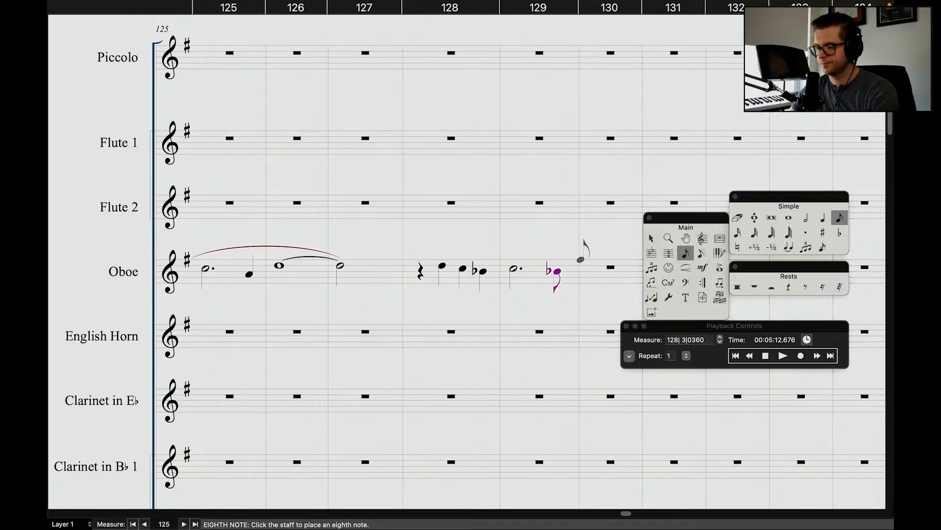
pyautogui.click(571, 272)
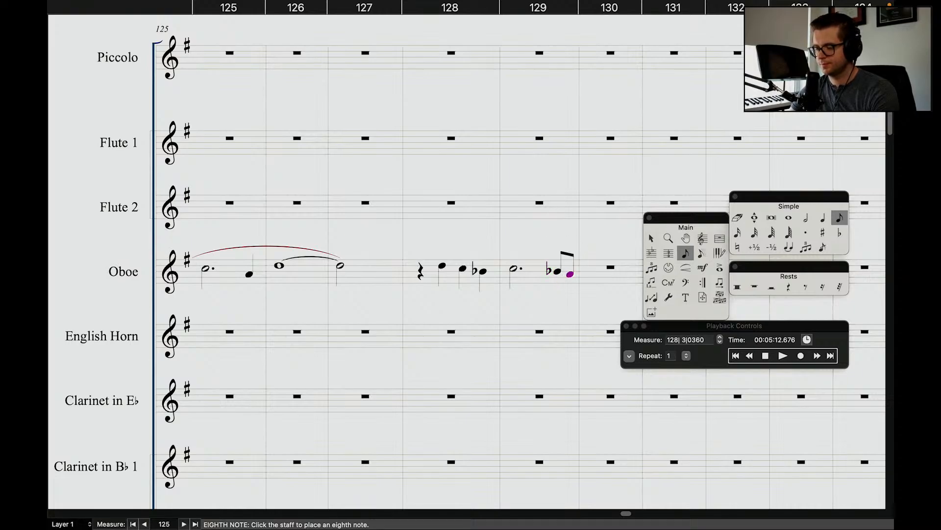
# Fill the oboe's measure 130 with eighth notes B-flat, A, G, F-sharp, G, F-sharp, G and A.
pyautogui.click(587, 272)
pyautogui.press('-')
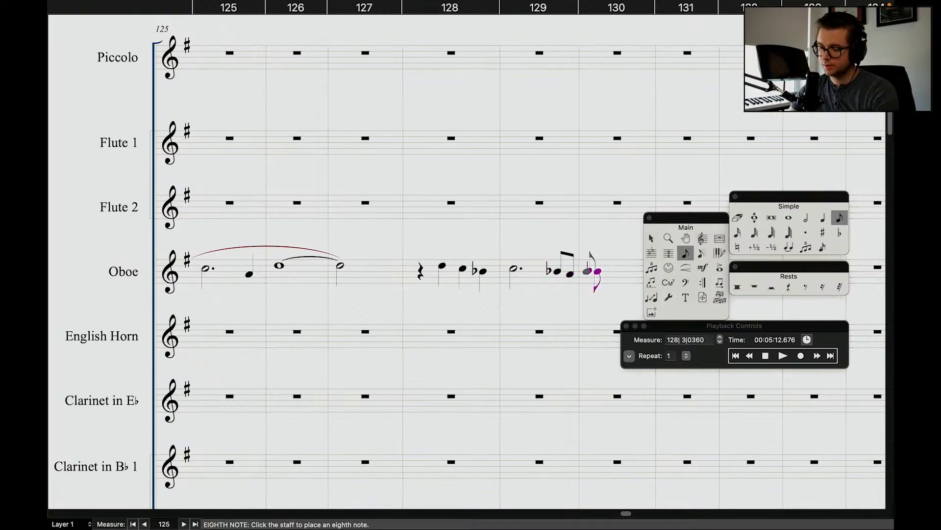
pyautogui.hscroll(1, 609, 269)
pyautogui.click(540, 277)
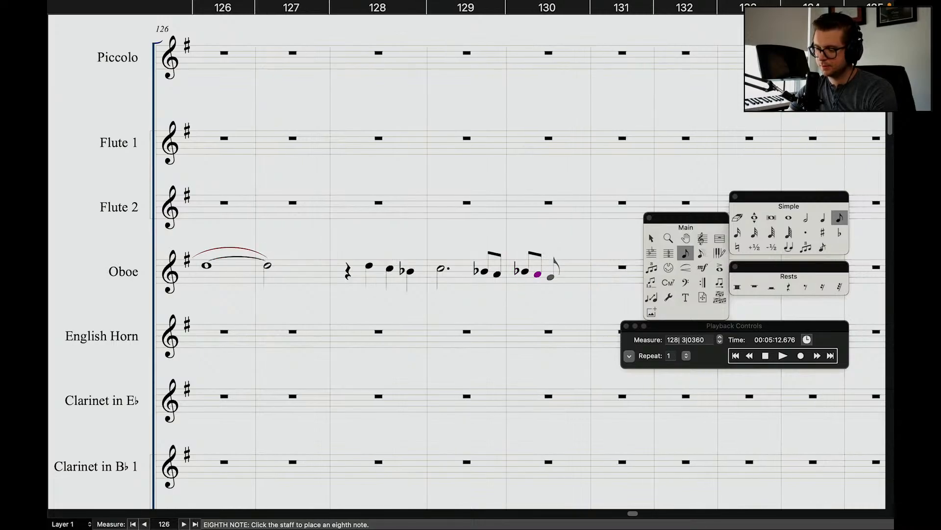
pyautogui.click(550, 277)
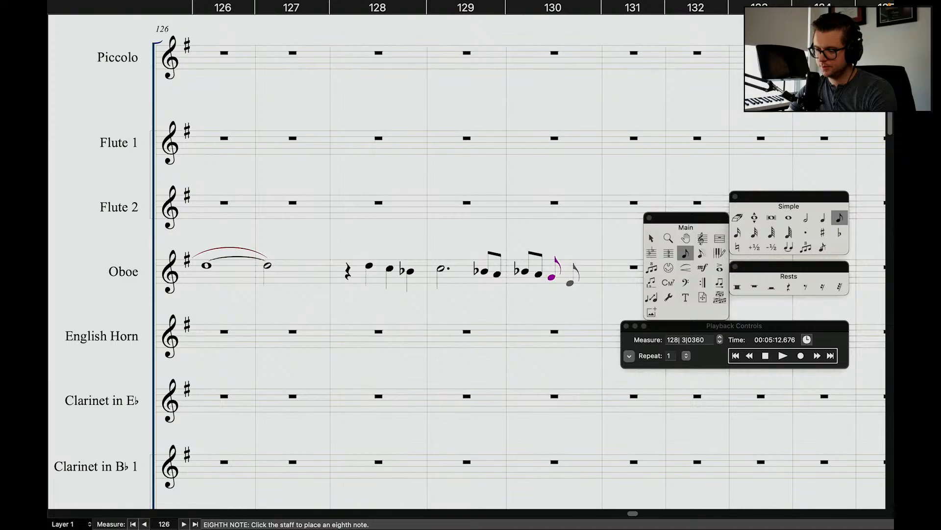
pyautogui.click(563, 280)
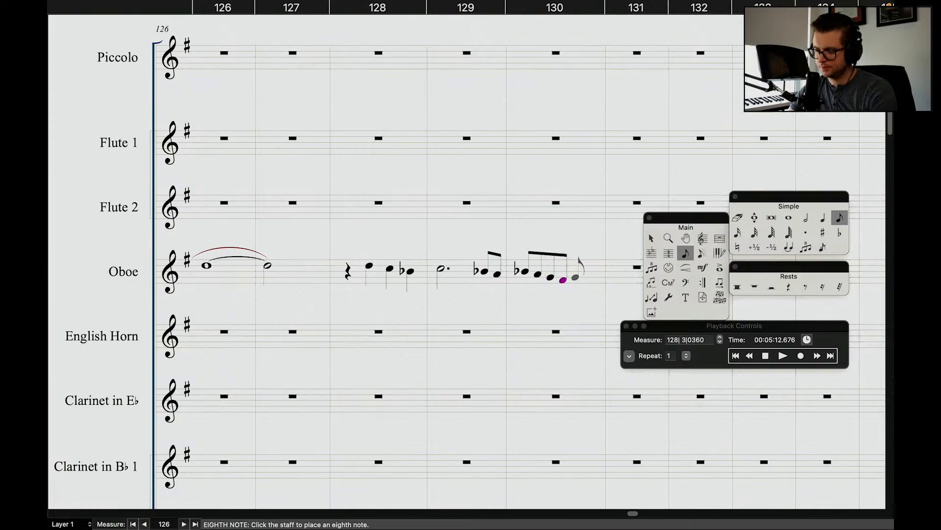
pyautogui.click(576, 277)
pyautogui.click(586, 279)
pyautogui.click(601, 274)
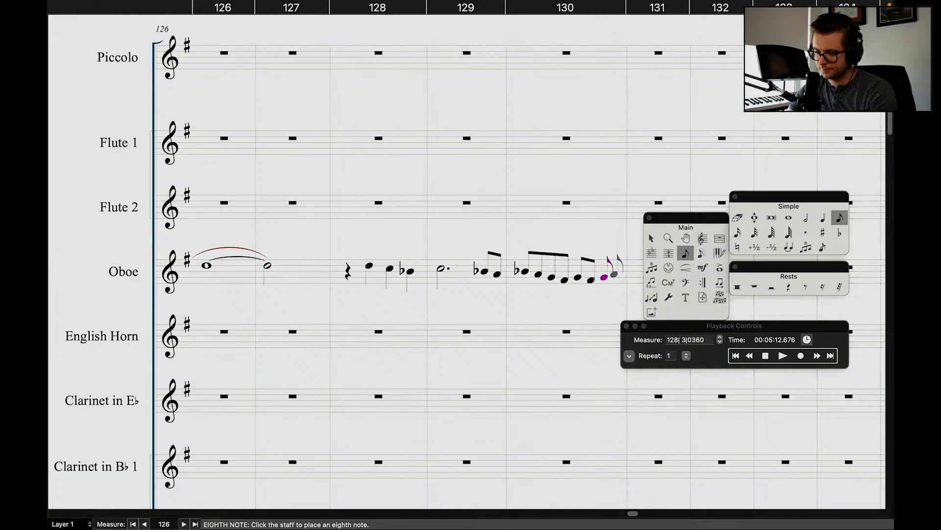
pyautogui.click(614, 273)
# Enter a half note B-flat at the start of the oboe's measure 131.
pyautogui.click(812, 221)
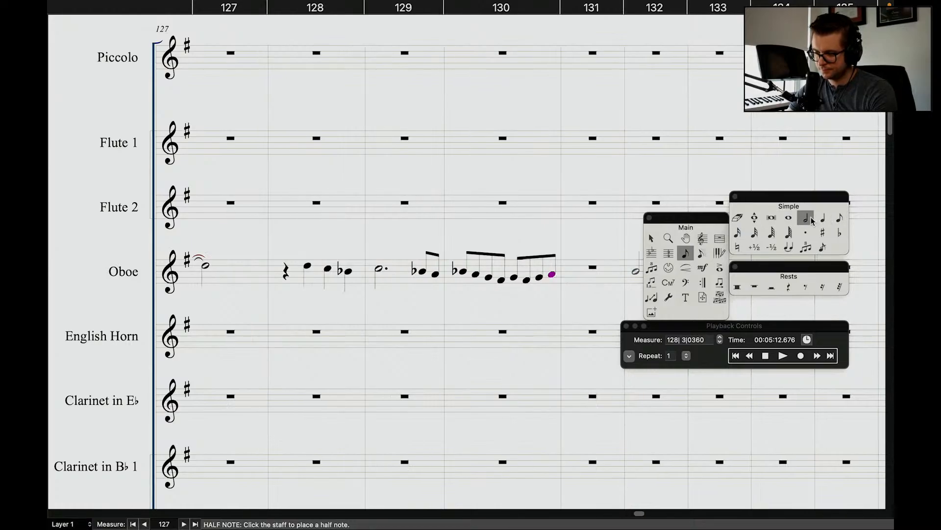
pyautogui.click(567, 271)
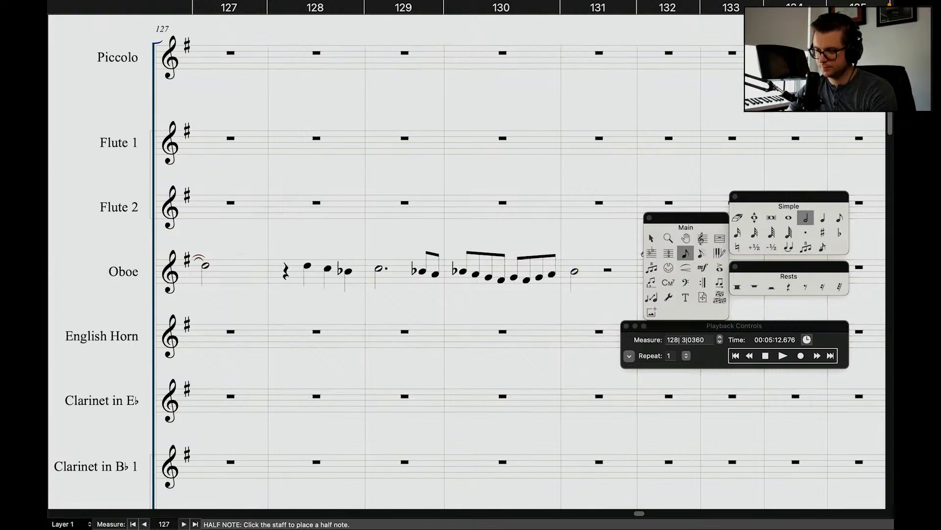
pyautogui.press('-')
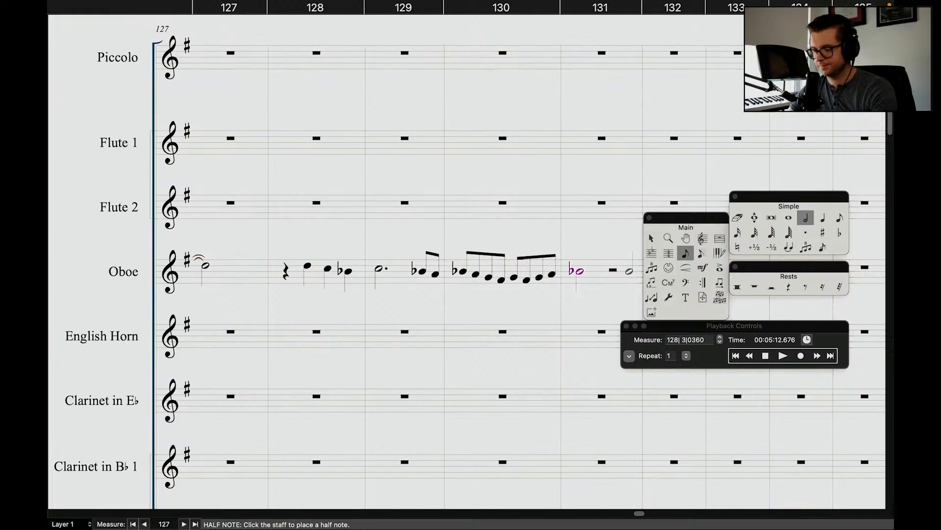
# Return playback to measure 128 and play the new oboe melody through into measure 132.
pyautogui.click(651, 238)
pyautogui.click(749, 356)
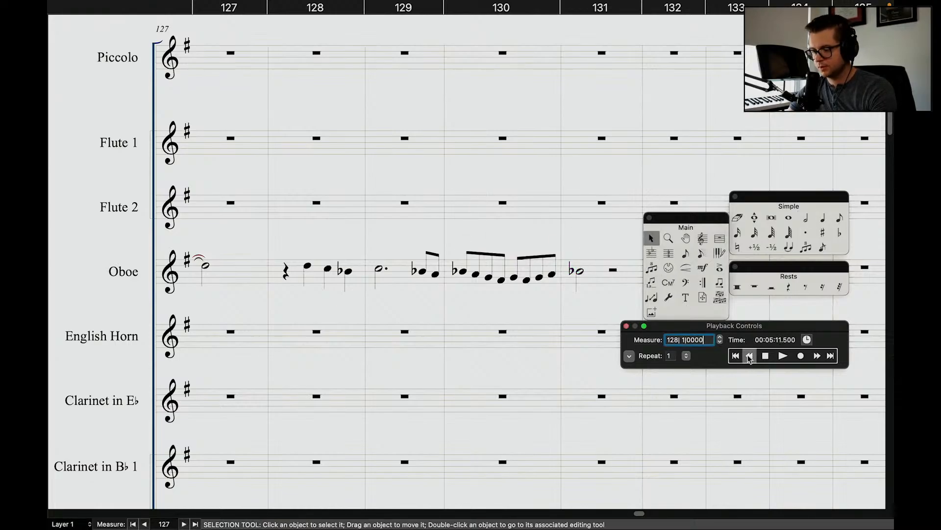
pyautogui.click(749, 356)
pyautogui.click(783, 356)
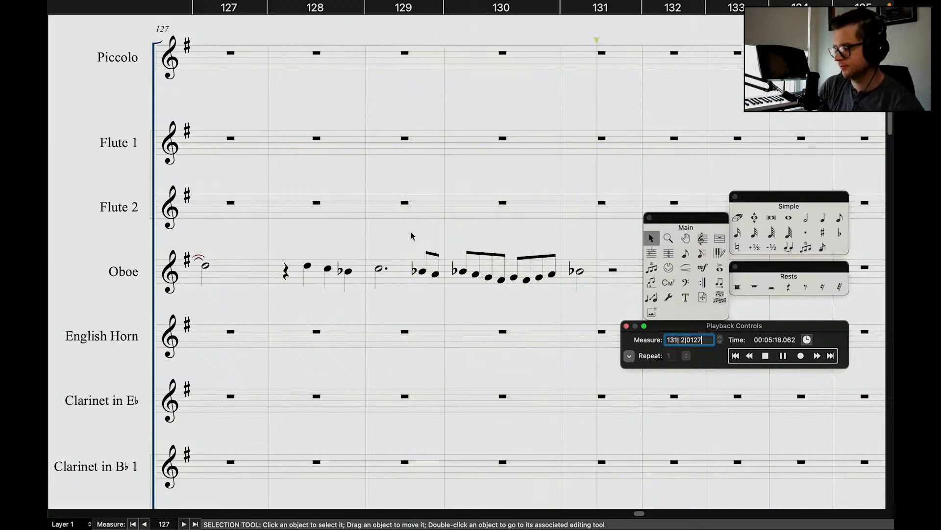
pyautogui.press('space')
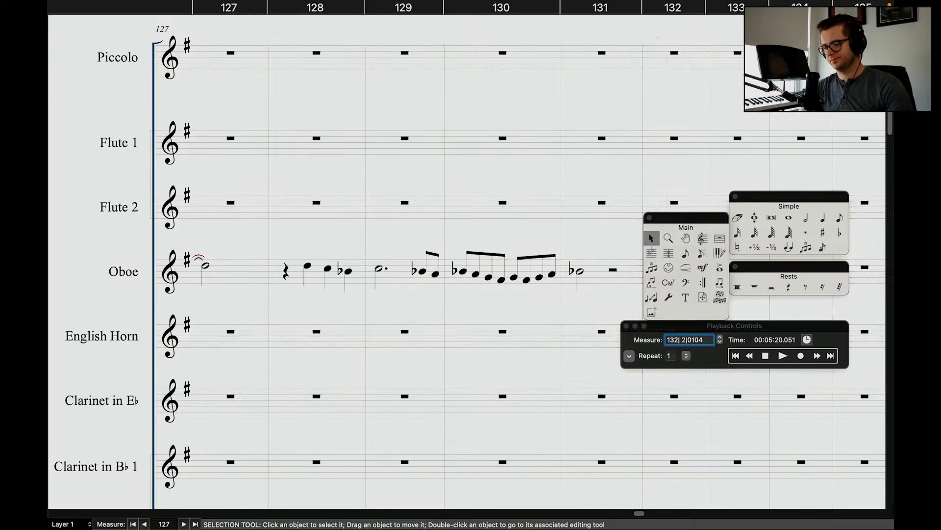
# Complete the oboe's measure 131 with a half note A and start measure 132 with a half note B.
pyautogui.hscroll(2, 610, 186)
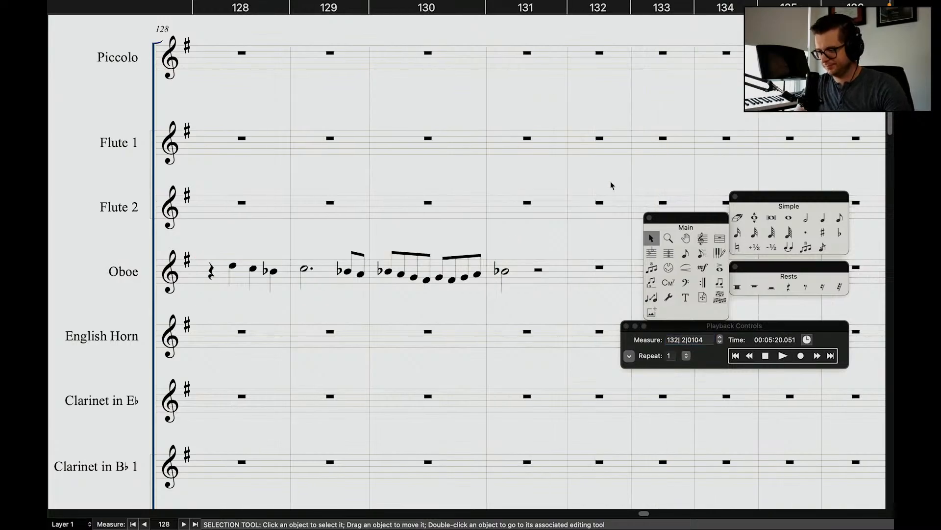
pyautogui.click(805, 217)
pyautogui.click(434, 273)
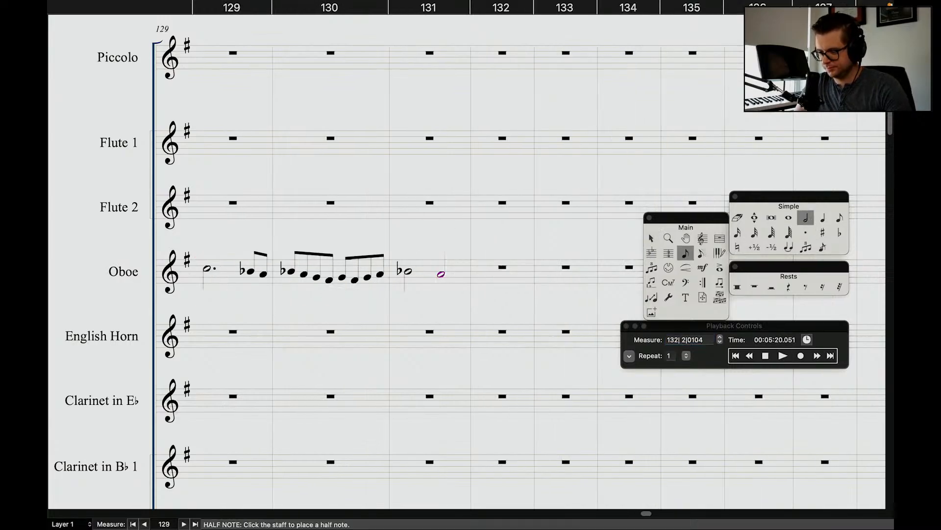
pyautogui.click(478, 268)
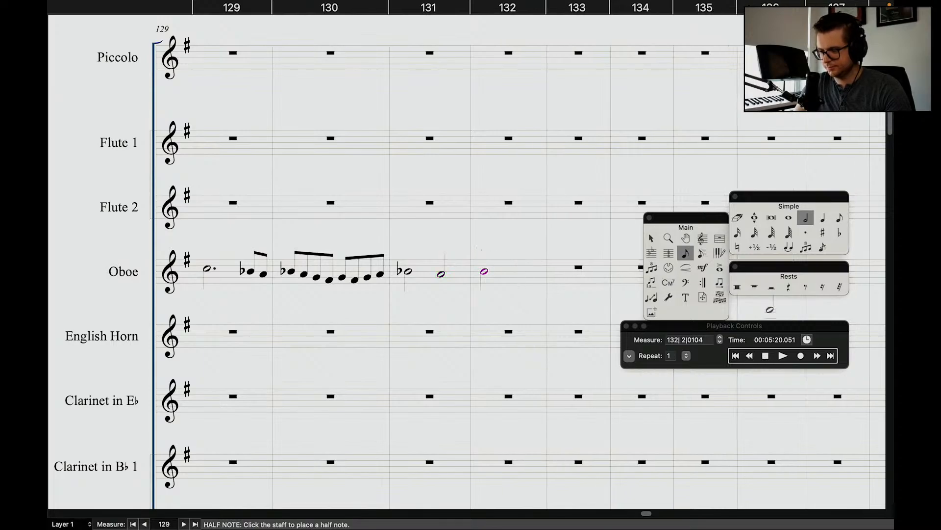
# Play the oboe line from measure 128 again, stopping at the start of measure 133.
pyautogui.click(752, 357)
pyautogui.click(749, 355)
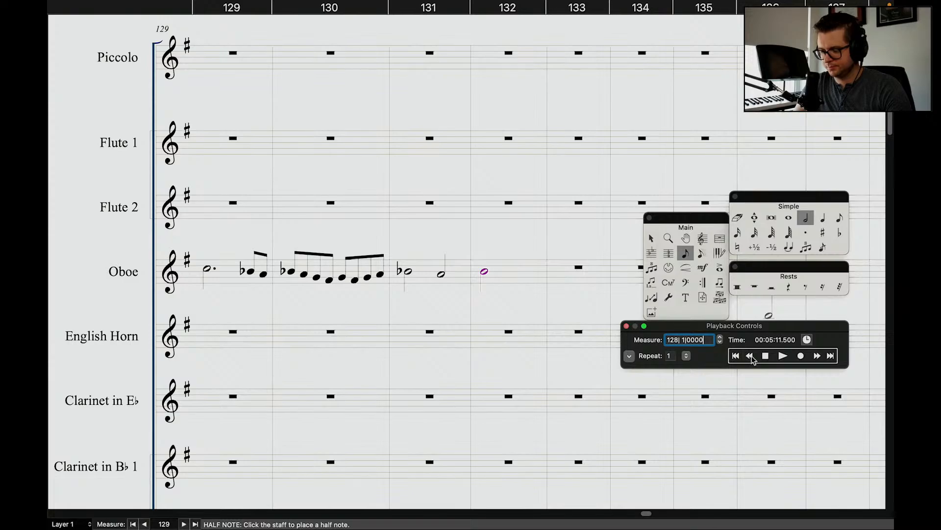
pyautogui.click(783, 355)
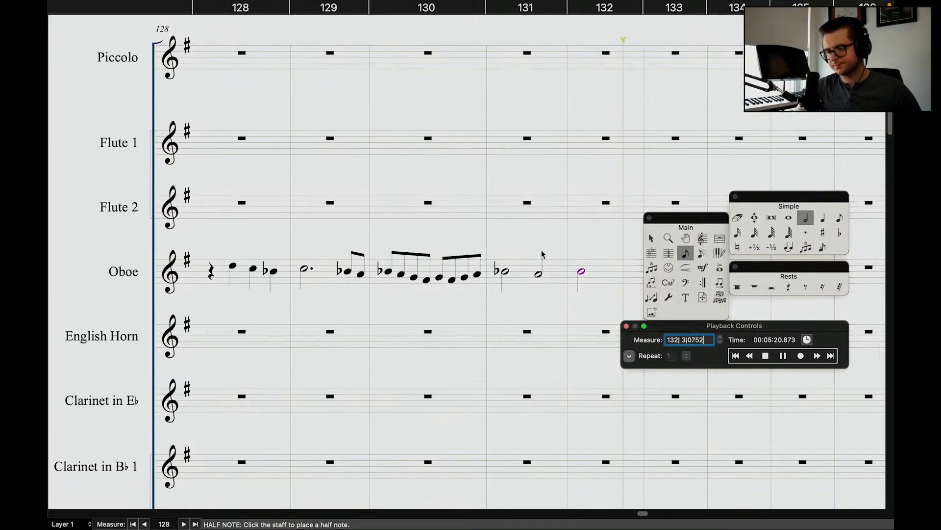
pyautogui.press('space')
# Enter half notes E and D in the oboe's measure 133.
pyautogui.hscroll(2, 564, 248)
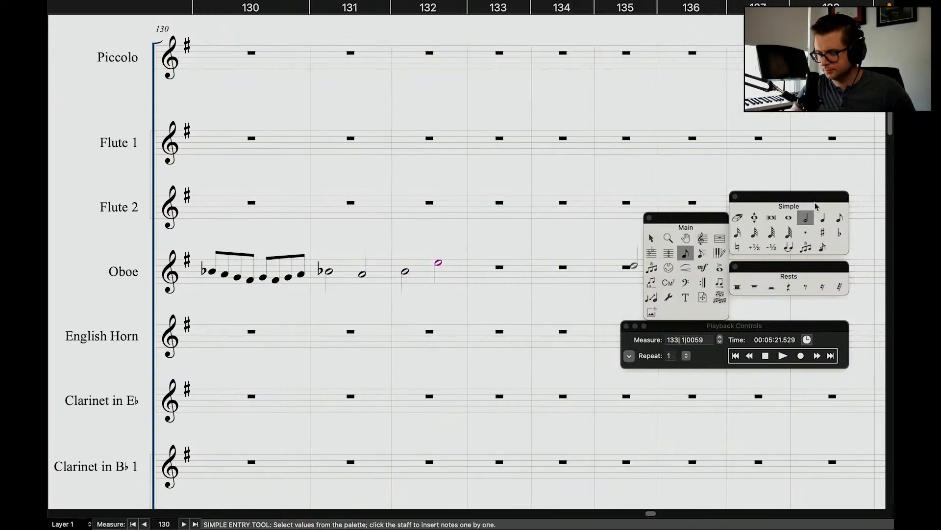
pyautogui.click(823, 217)
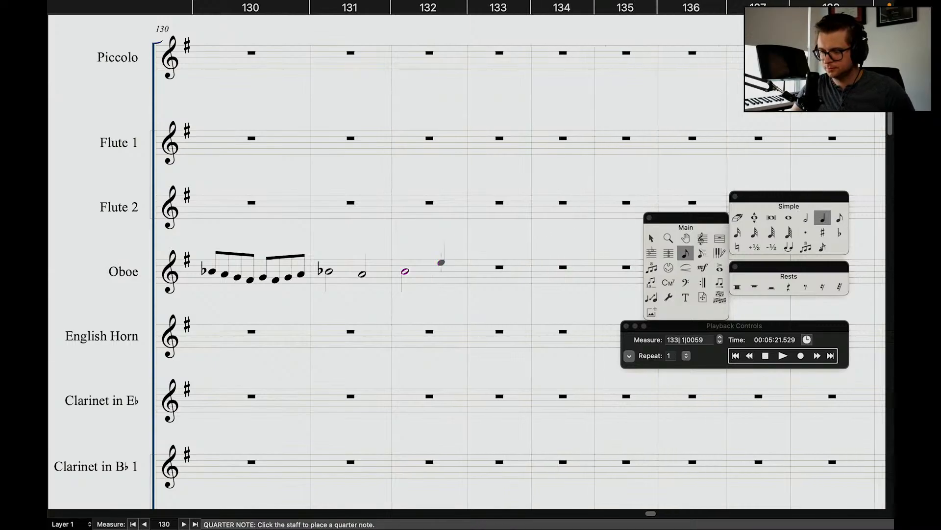
pyautogui.click(471, 263)
pyautogui.click(510, 265)
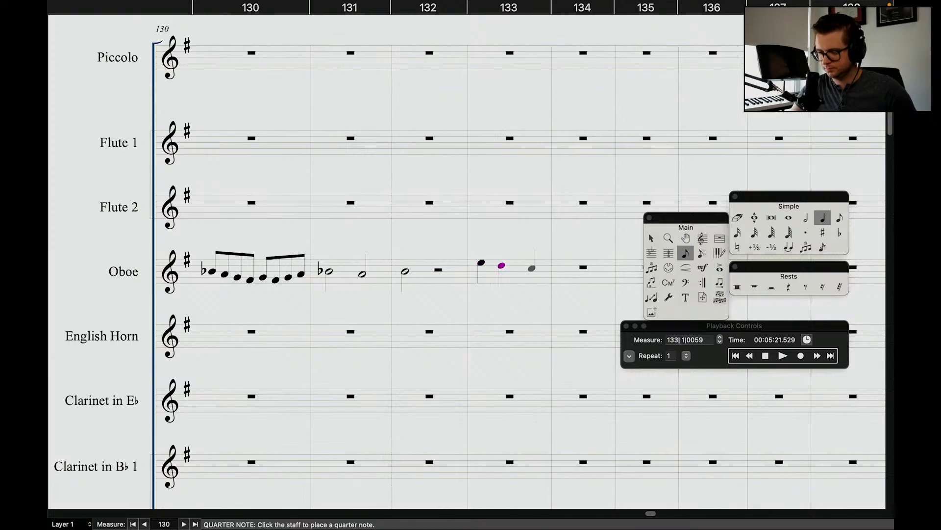
pyautogui.hotkey('alt', '6')
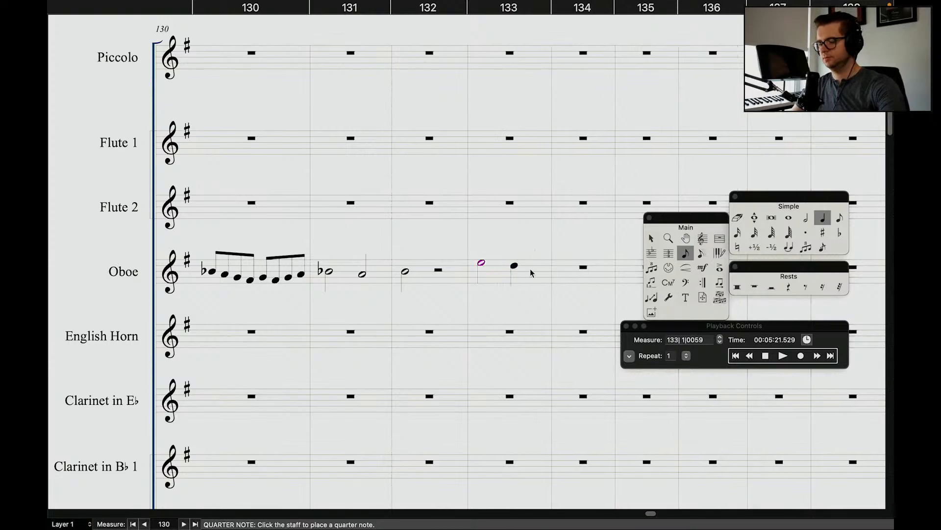
pyautogui.press('Right')
pyautogui.hotkey('alt', '6')
# Return playback to measure 130 and play the oboe line into measure 134, following the brass staves there.
pyautogui.scroll(-10, 579, 192)
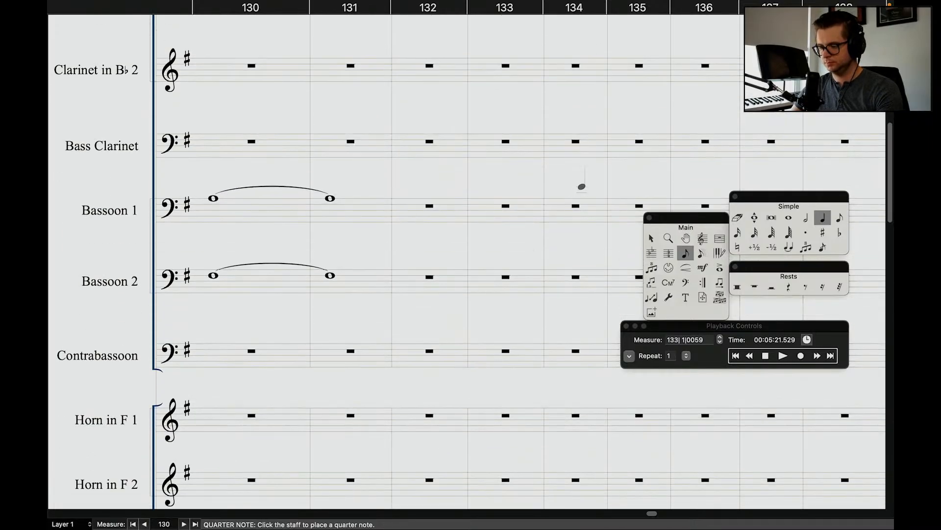
pyautogui.scroll(8, 579, 192)
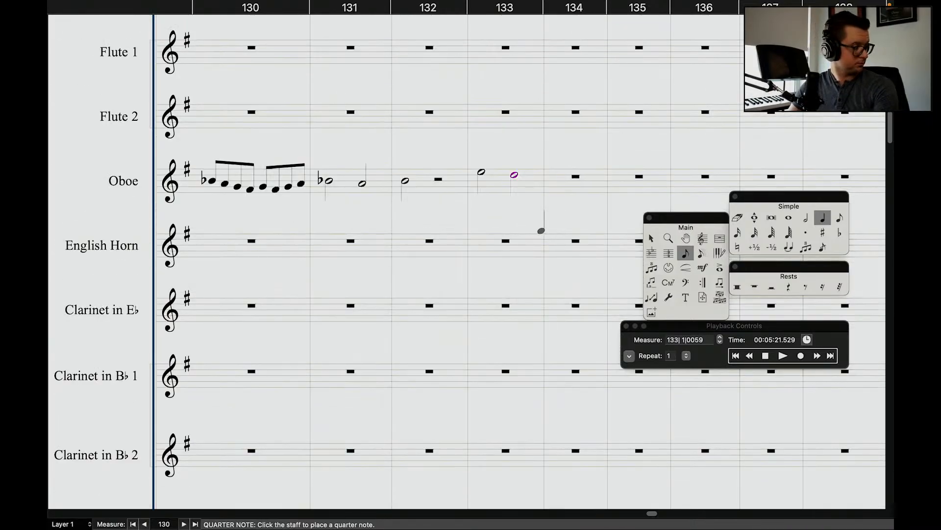
pyautogui.click(751, 358)
pyautogui.click(750, 359)
pyautogui.click(750, 359)
pyautogui.click(750, 359)
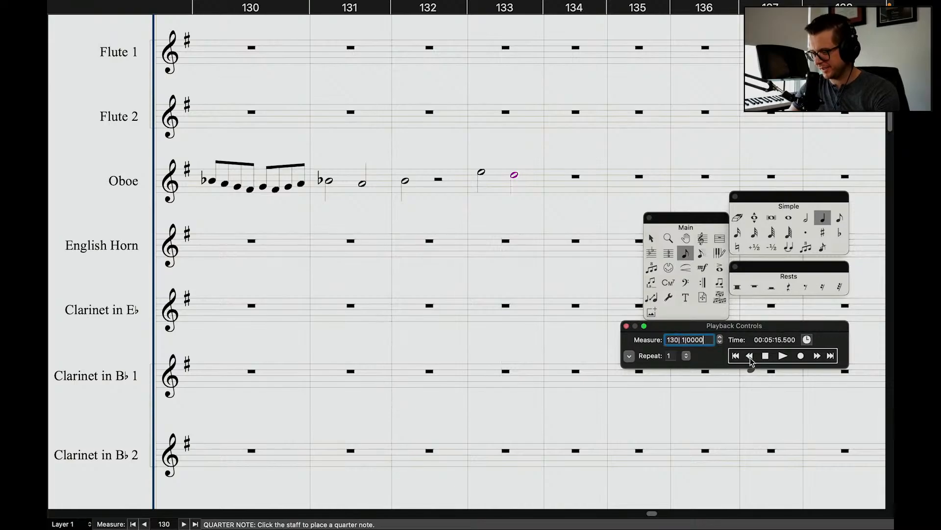
pyautogui.click(817, 361)
pyautogui.press('space')
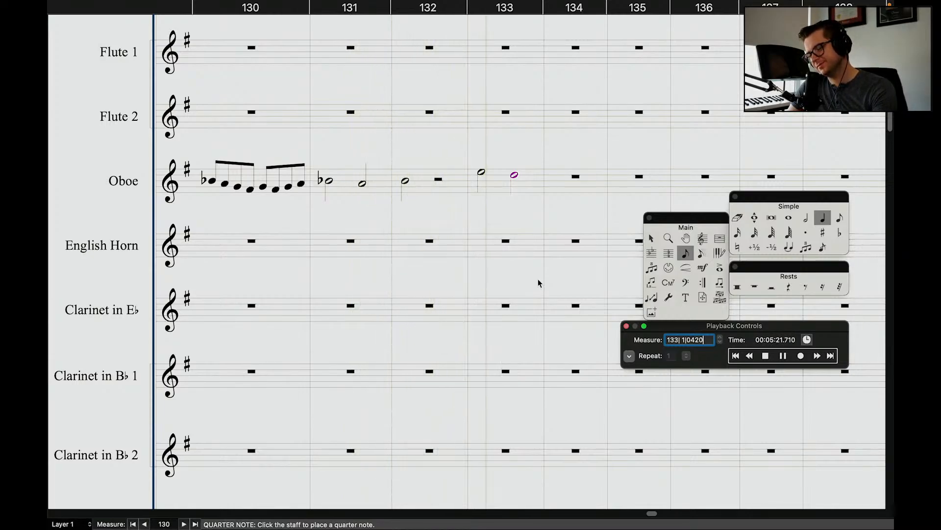
pyautogui.scroll(-10, 538, 283)
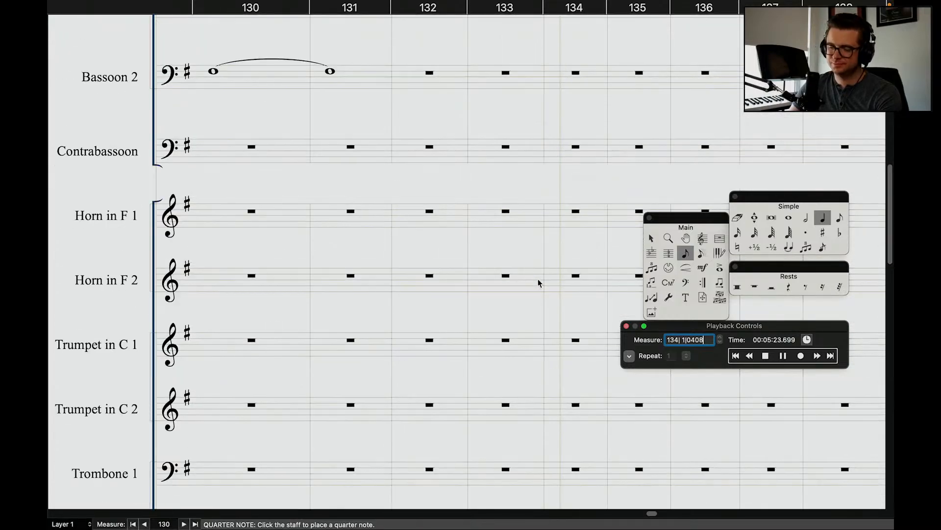
pyautogui.scroll(-15, 538, 283)
pyautogui.press('space')
pyautogui.scroll(10, 538, 280)
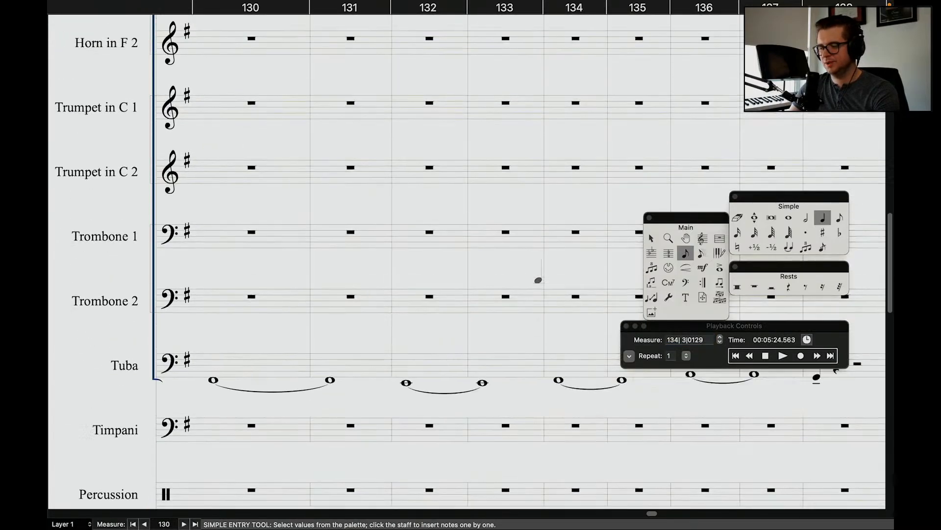
pyautogui.scroll(12, 539, 280)
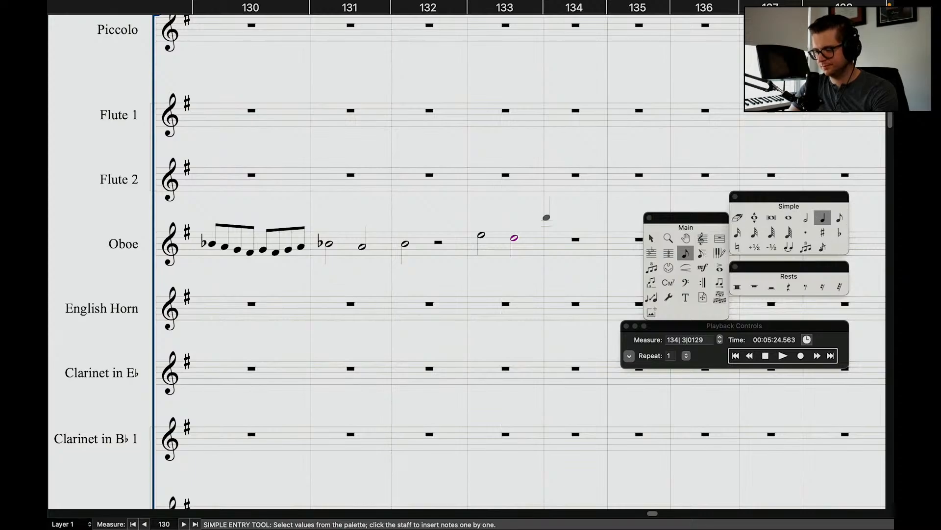
# Fill the oboe's measure 134 with eighth notes C, B, A and G followed by a half note A.
pyautogui.click(839, 217)
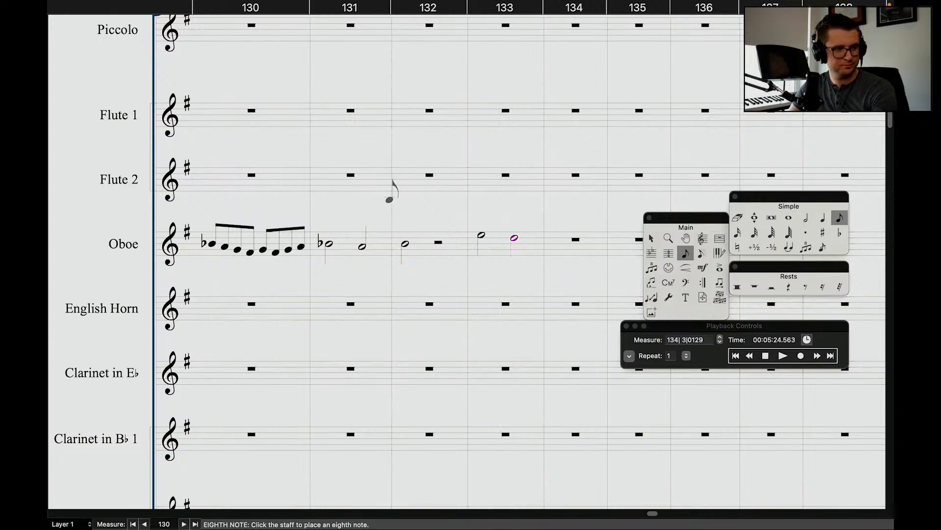
pyautogui.click(554, 239)
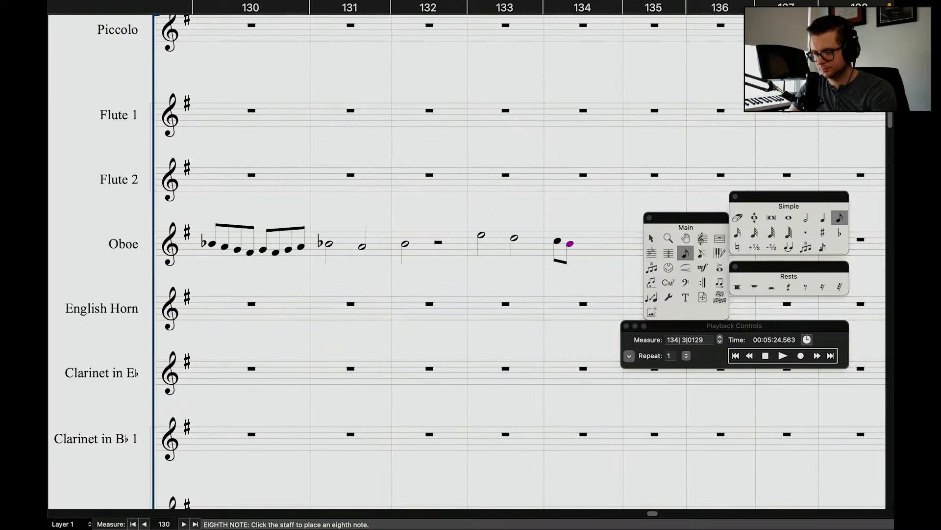
pyautogui.click(583, 247)
pyautogui.click(596, 249)
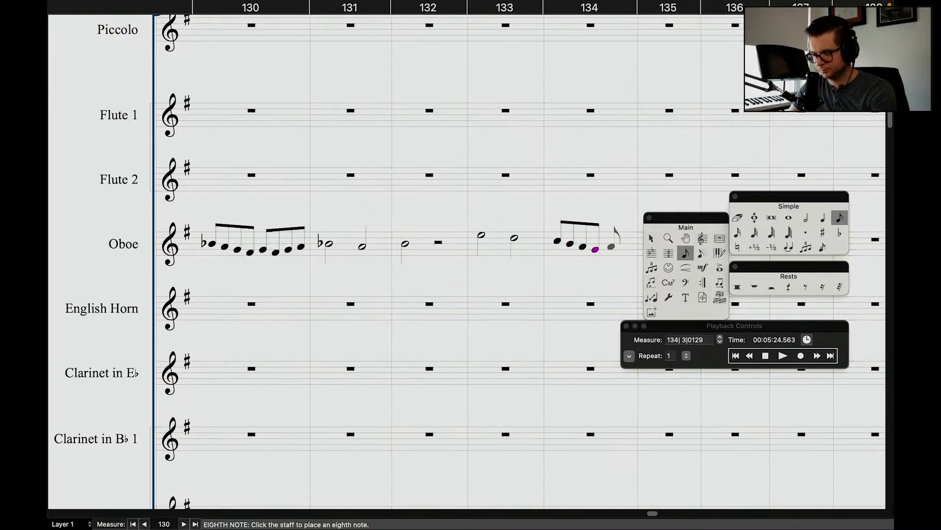
pyautogui.click(611, 246)
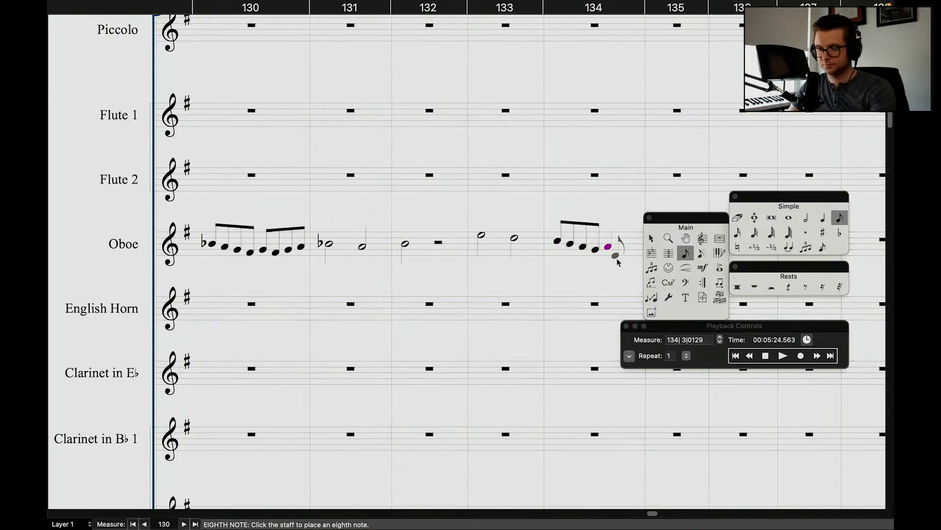
pyautogui.hscroll(3, 619, 264)
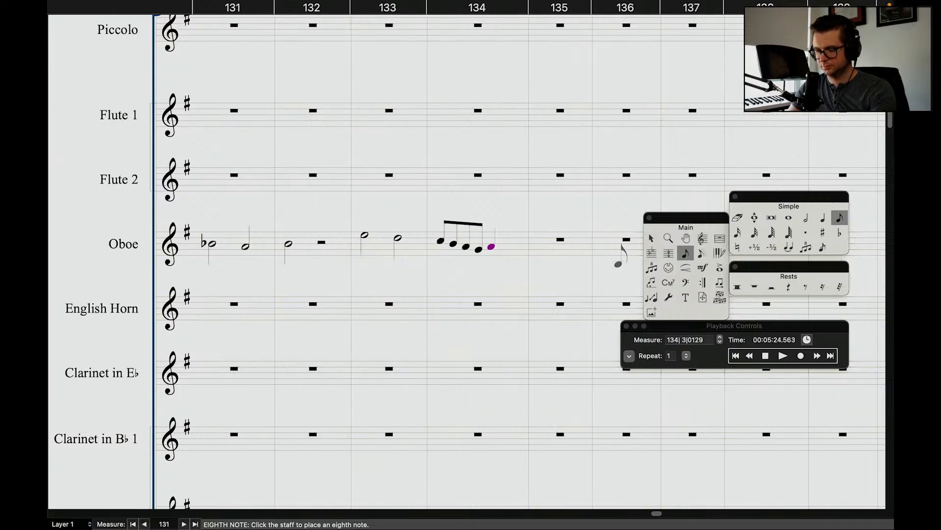
pyautogui.hotkey('alt', '6')
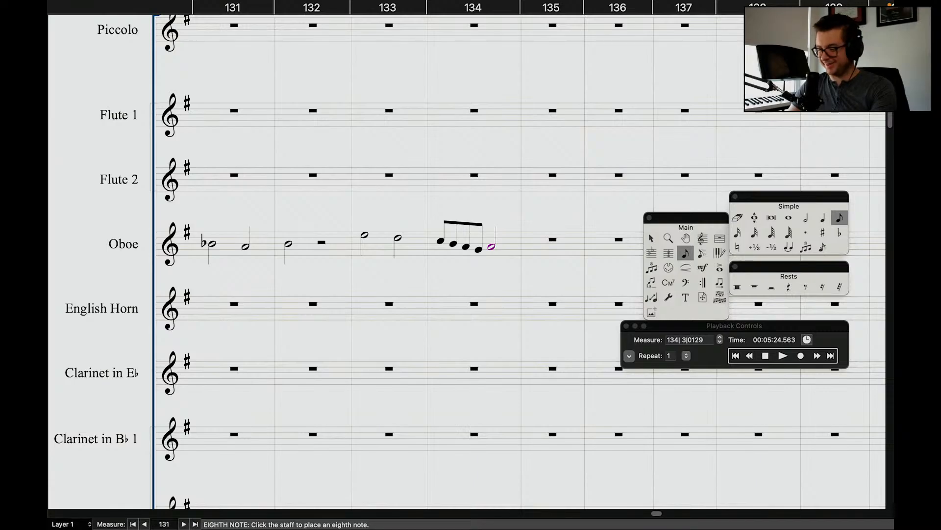
# Move playback back to measure 130 and play the oboe melody through into measure 135.
pyautogui.click(651, 239)
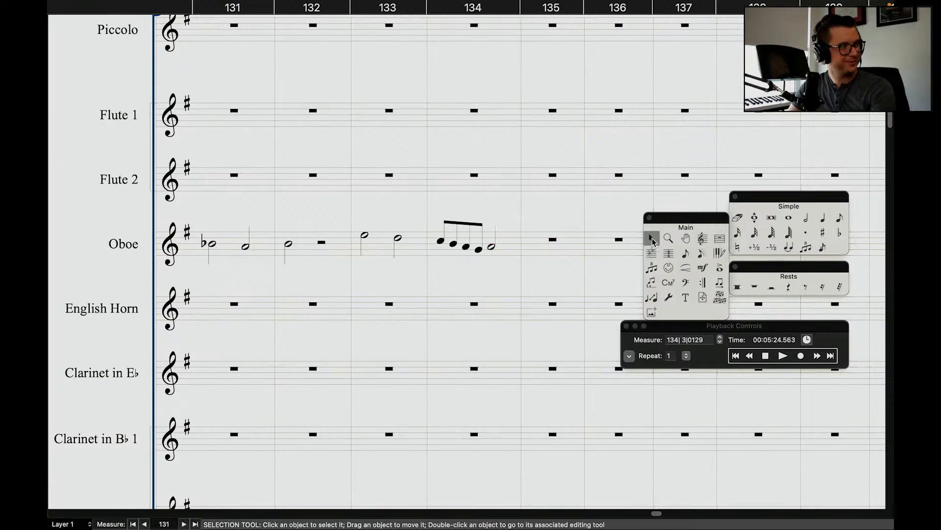
pyautogui.hscroll(5, 604, 297)
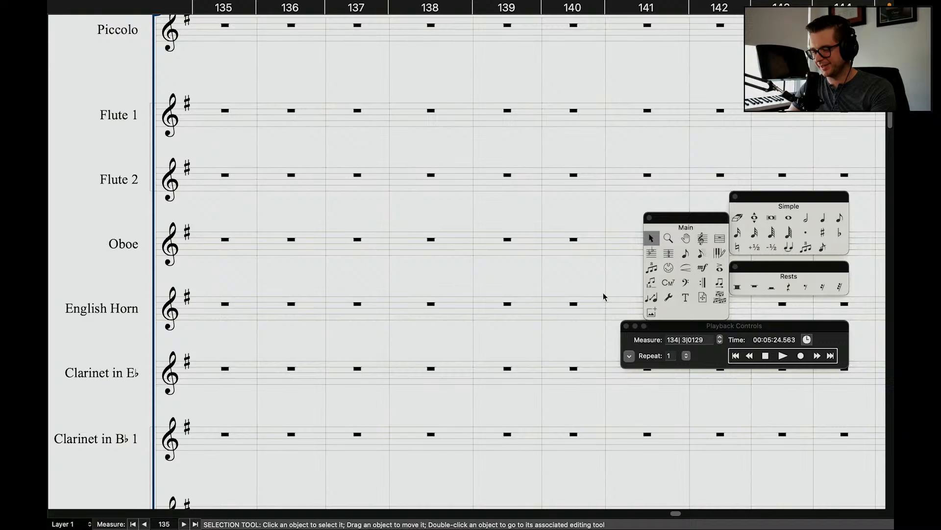
pyautogui.click(751, 358)
pyautogui.click(750, 358)
pyautogui.click(750, 358)
pyautogui.click(750, 358)
pyautogui.press('space')
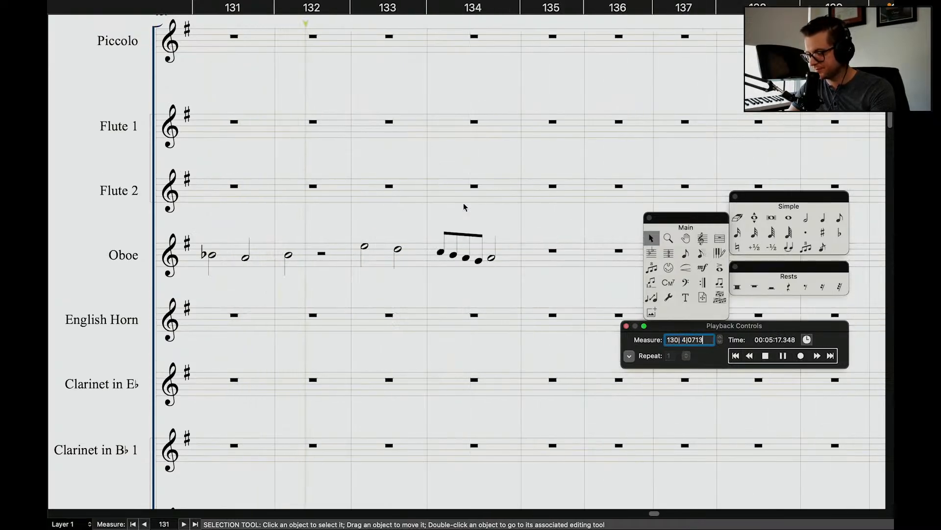
pyautogui.hscroll(-5, 464, 206)
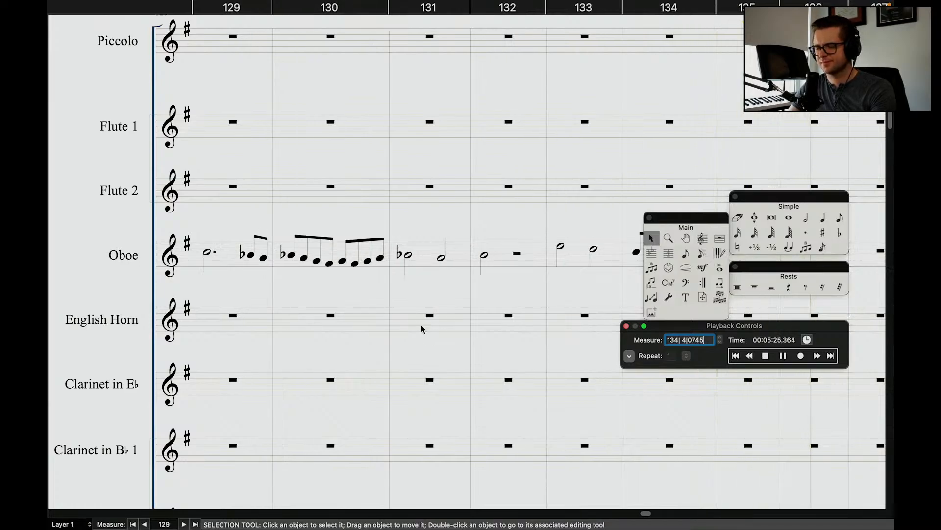
pyautogui.press('space')
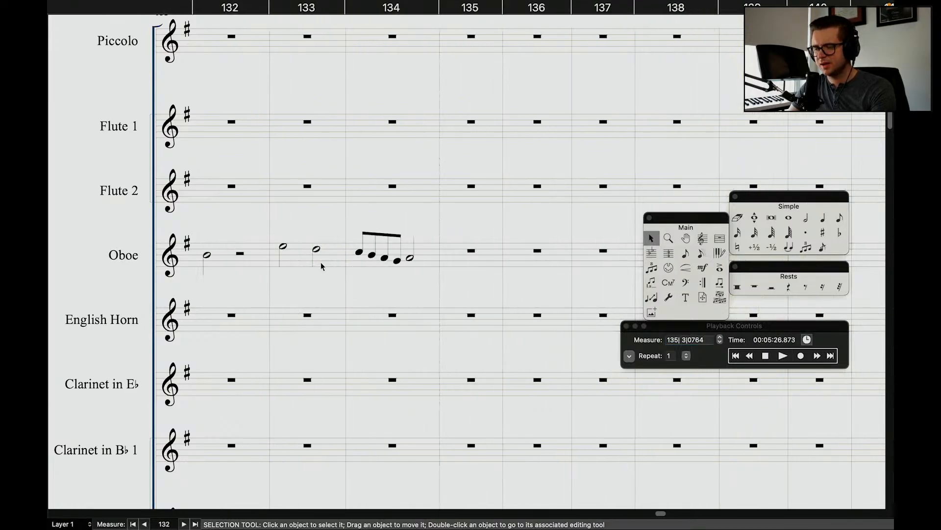
# Enter a half note A in the oboe's measure 135, tied from the A in measure 134.
pyautogui.click(806, 217)
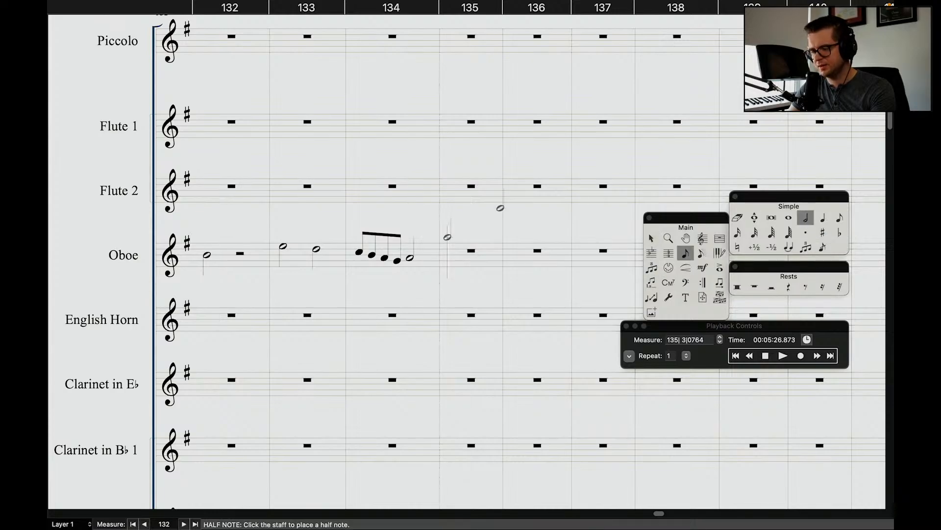
pyautogui.click(450, 258)
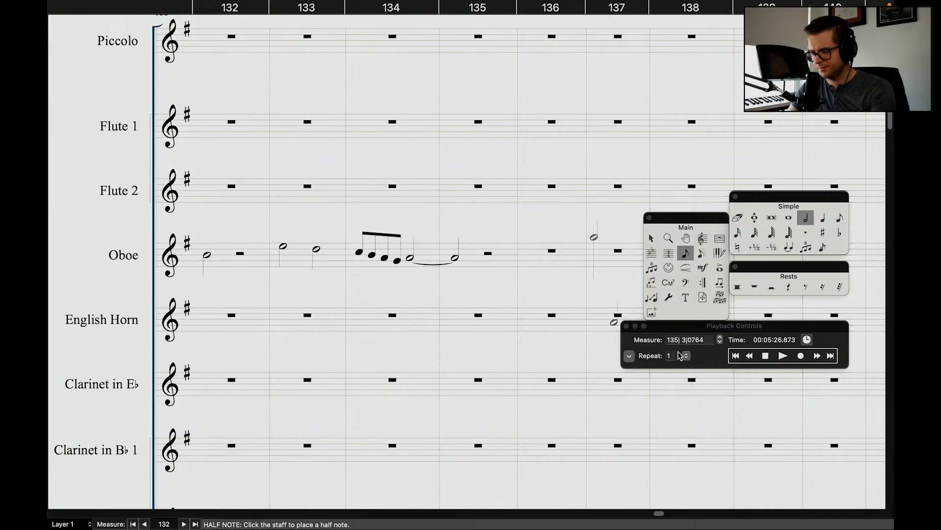
pyautogui.scroll(-5, 595, 235)
pyautogui.scroll(-8, 536, 305)
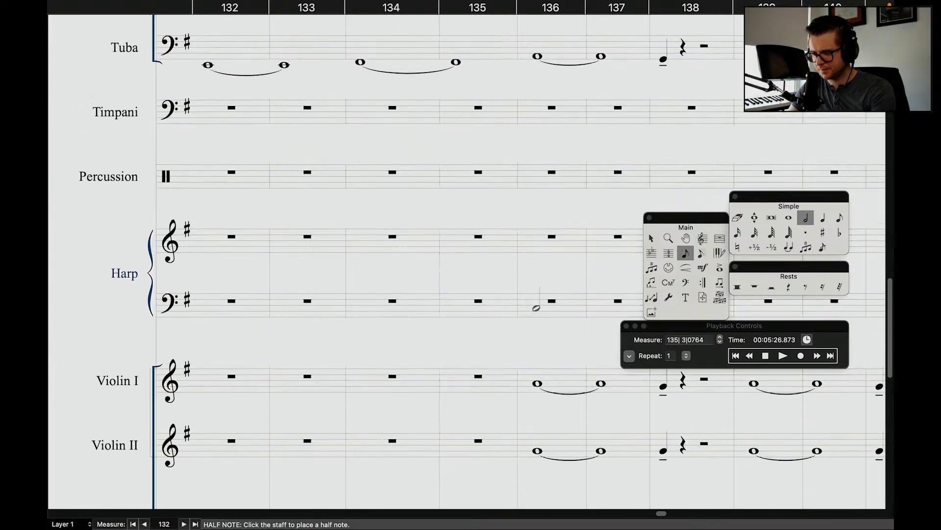
pyautogui.press('Escape')
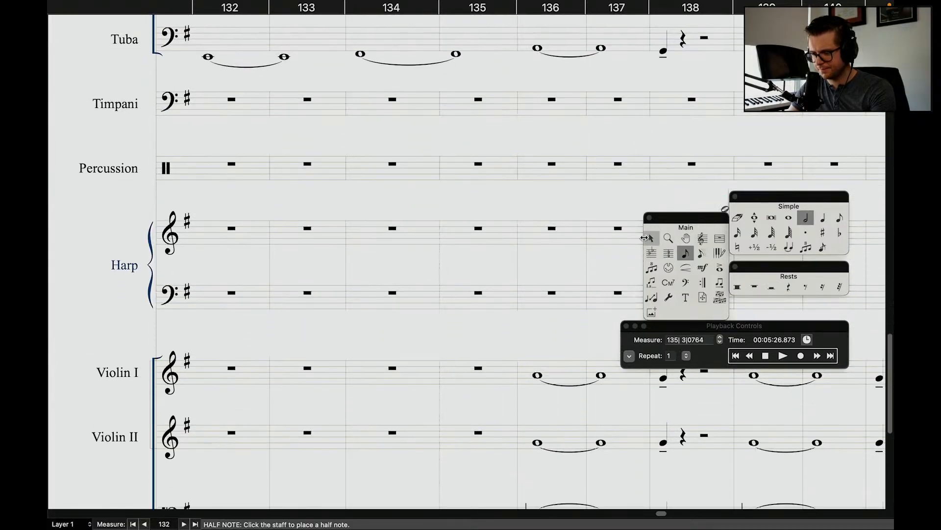
# Play from measure 133 into measure 136 while following the string parts.
pyautogui.click(750, 356)
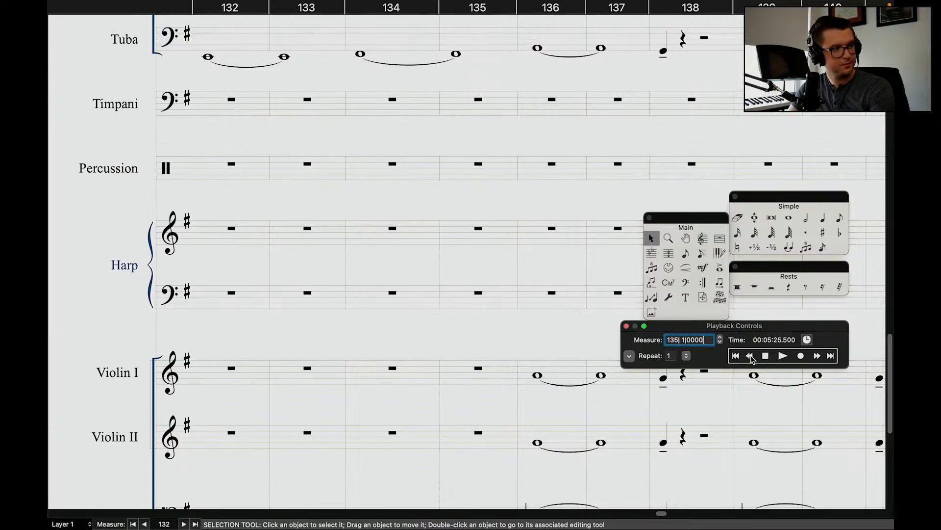
pyautogui.click(751, 357)
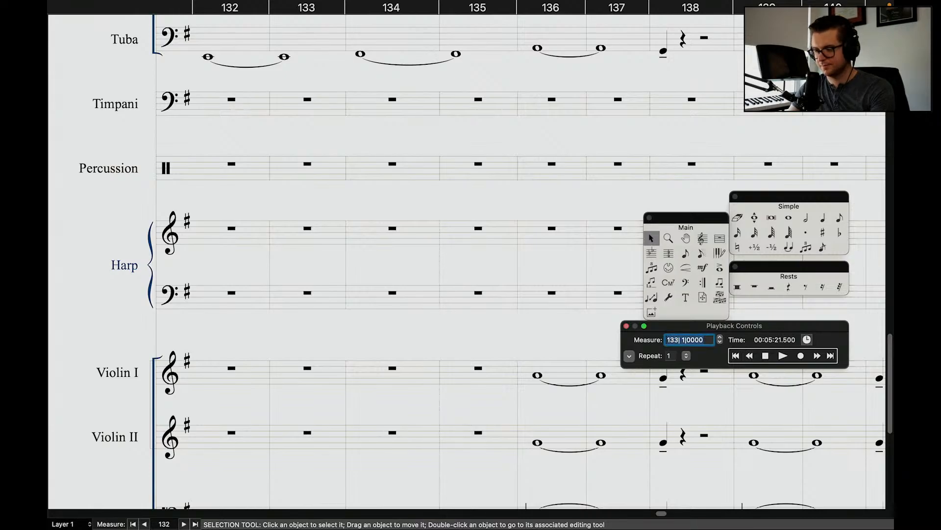
pyautogui.click(783, 355)
pyautogui.scroll(-5, 503, 176)
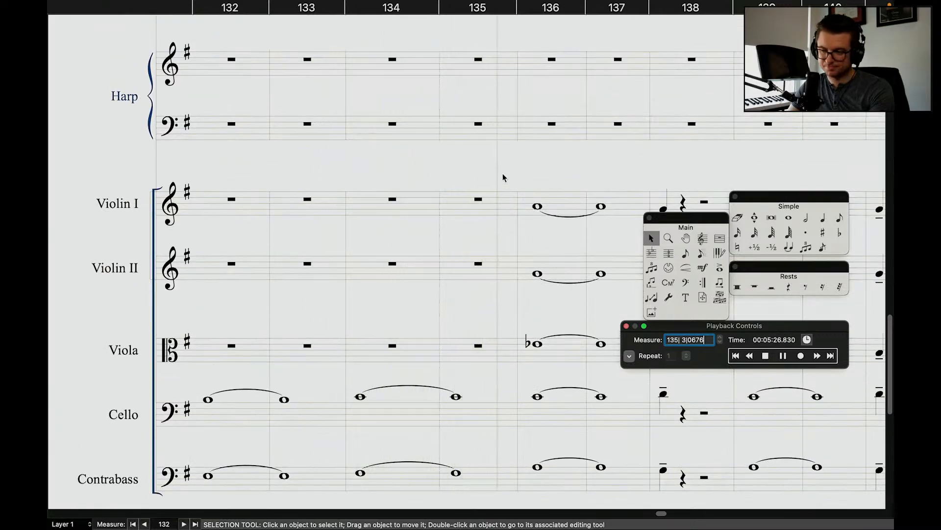
pyautogui.click(592, 139)
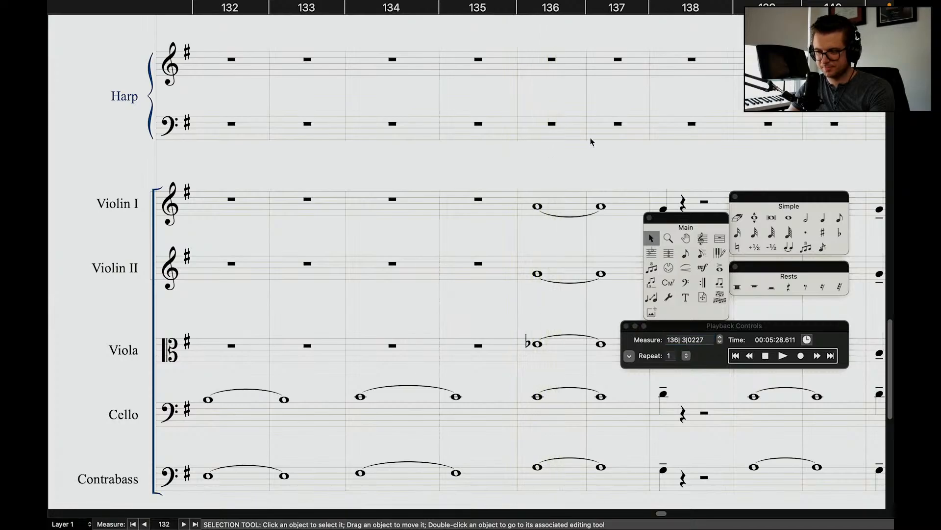
# Copy the oboe phrase from measures 134–135 into measures 136–137.
pyautogui.scroll(5, 588, 123)
pyautogui.scroll(5, 586, 117)
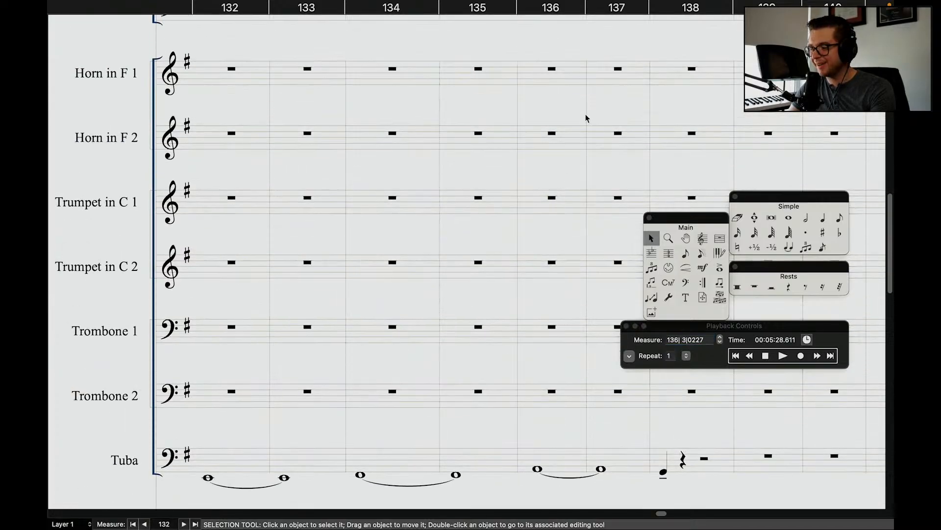
pyautogui.scroll(10, 554, 185)
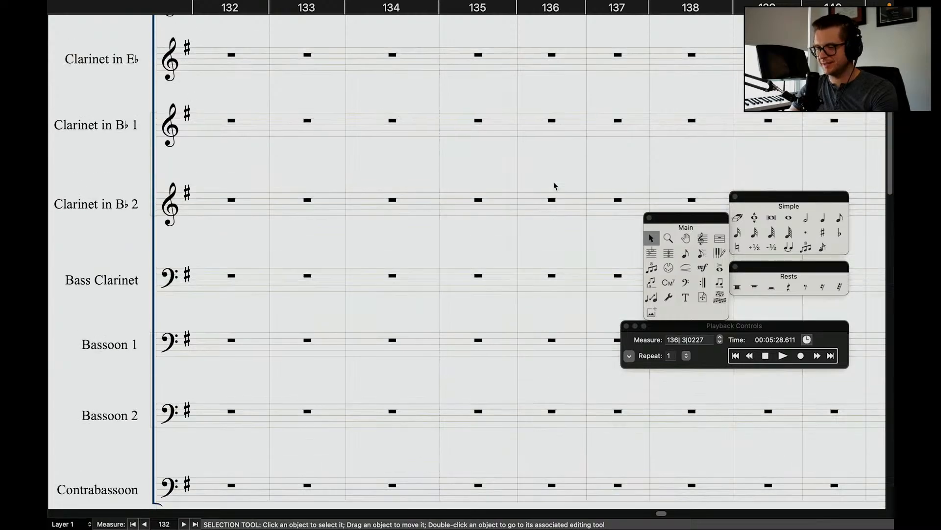
pyautogui.scroll(5, 554, 185)
pyautogui.scroll(2, 554, 185)
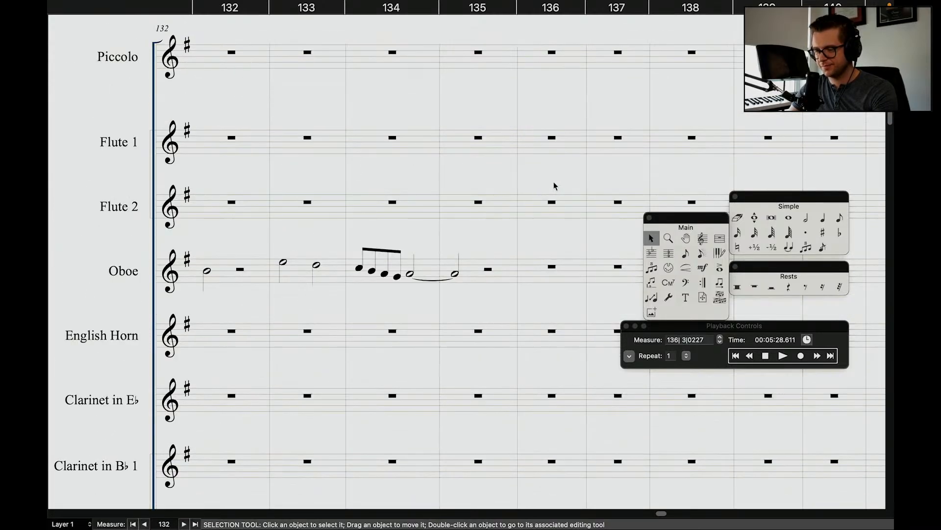
pyautogui.moveTo(385, 268); pyautogui.dragTo(569, 268)
# Paste the same two-measure oboe phrase again at measures 138–139.
pyautogui.scroll(-7, 580, 237)
pyautogui.hscroll(-10, 581, 236)
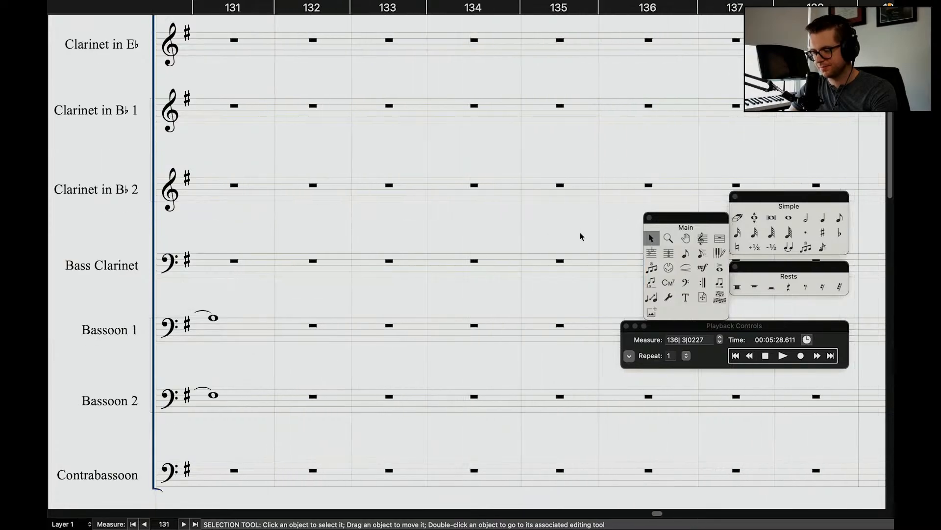
pyautogui.scroll(3, 581, 235)
pyautogui.scroll(5, 581, 236)
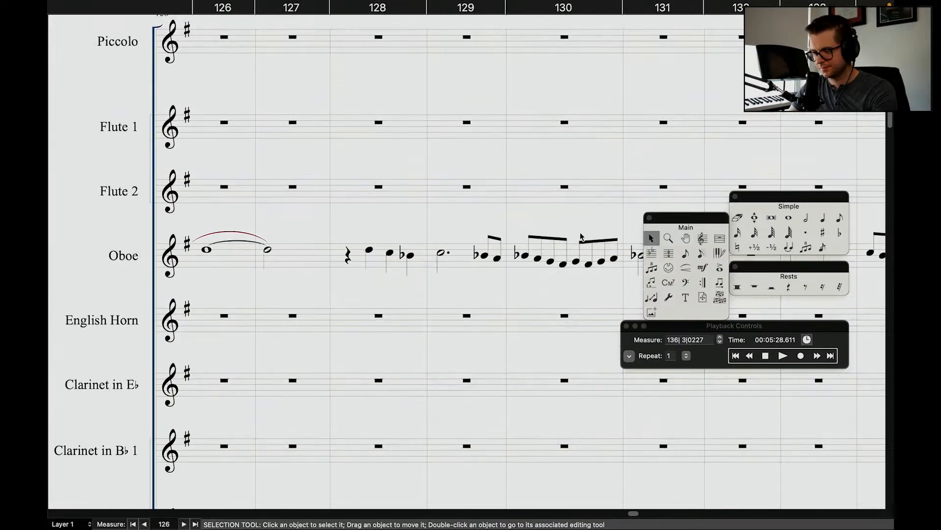
pyautogui.press('super+minus')
pyautogui.press('super+minus')
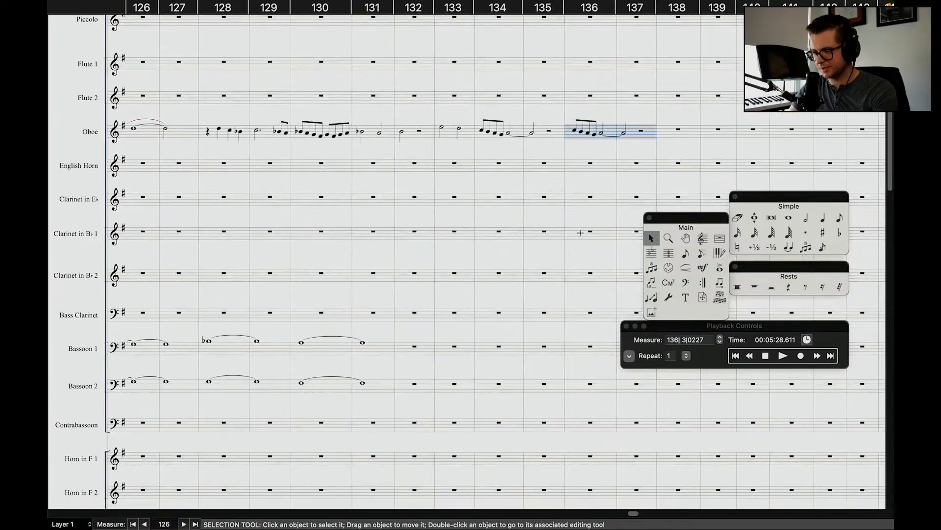
pyautogui.scroll(-5, 642, 147)
pyautogui.scroll(-3, 641, 147)
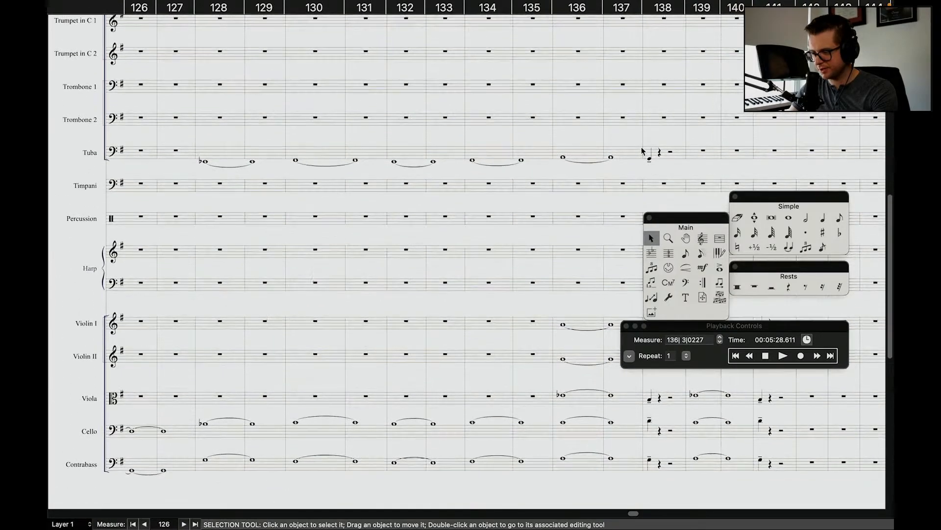
pyautogui.scroll(5, 642, 146)
pyautogui.scroll(5, 651, 141)
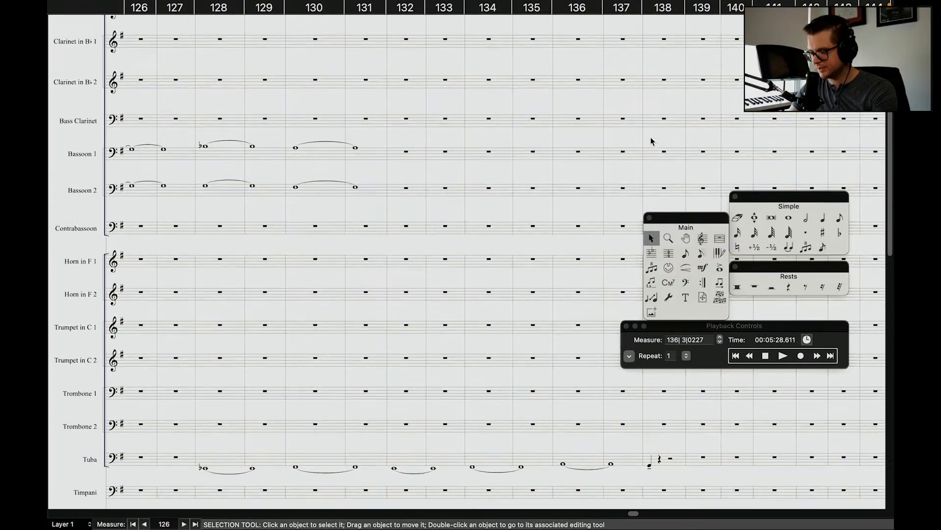
pyautogui.click(660, 80)
pyautogui.press('super+v')
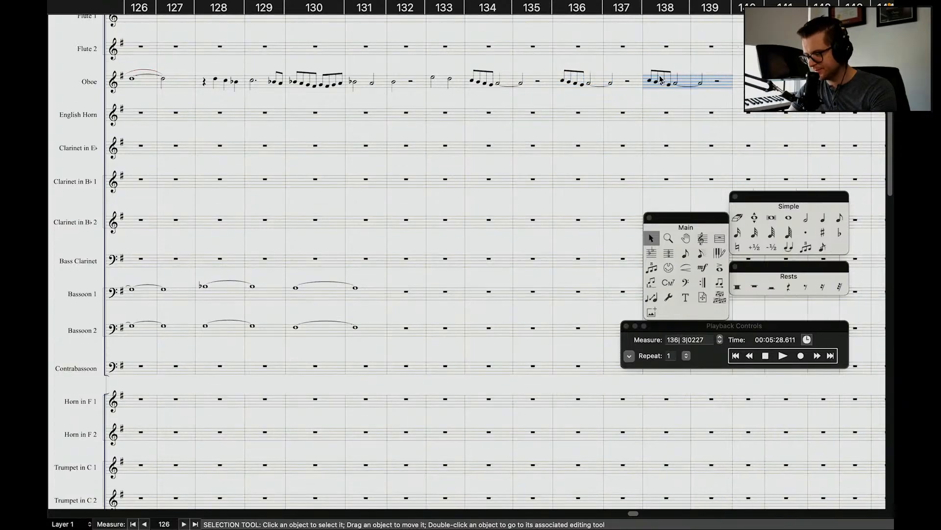
# Paste the two-measure oboe phrase again at measure 140 and play the repetitions into measure 138.
pyautogui.click(743, 80)
pyautogui.press('super+v')
pyautogui.click(753, 354)
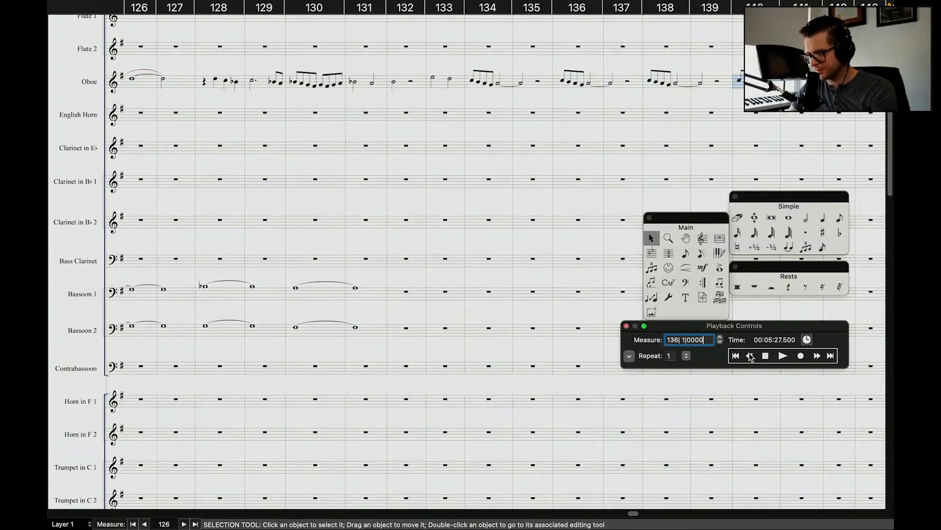
pyautogui.click(753, 354)
pyautogui.click(753, 354)
pyautogui.click(754, 354)
pyautogui.click(783, 356)
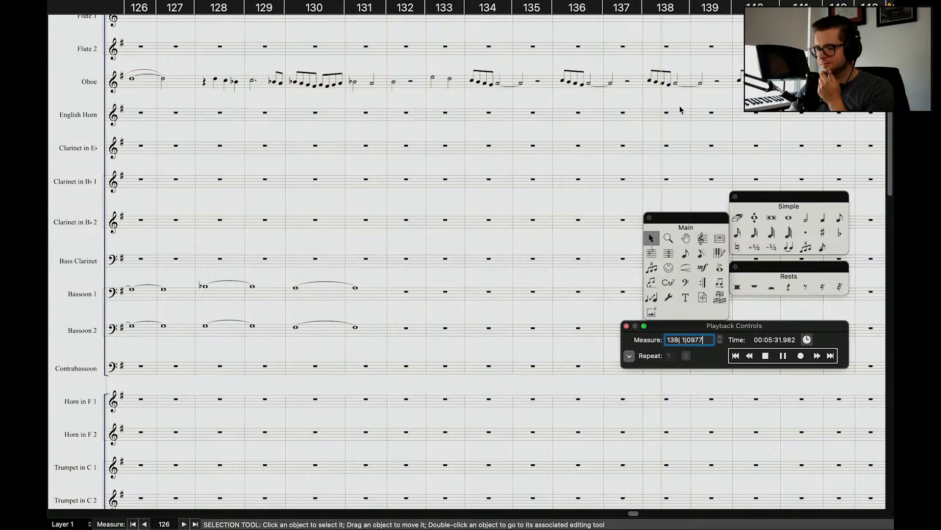
pyautogui.press('space')
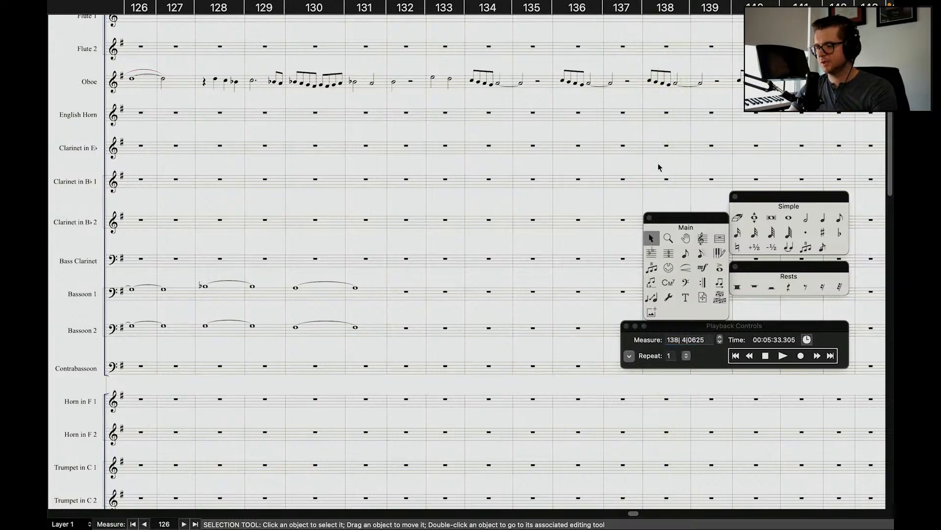
# Clear the pasted oboe phrase repetitions from measure 138 onward.
pyautogui.moveTo(678, 86); pyautogui.dragTo(718, 85)
pyautogui.press('BackSpace')
pyautogui.click(739, 81)
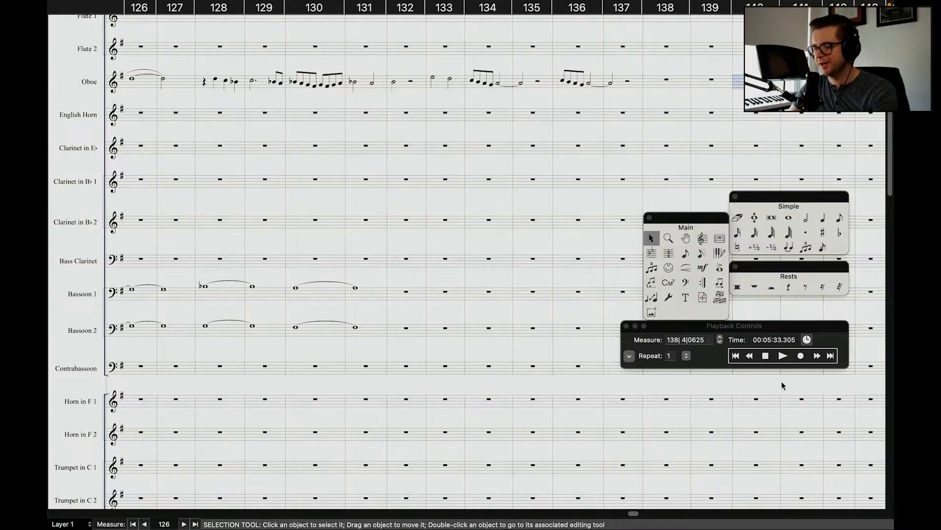
# Play back the remaining oboe phrases into measure 138.
pyautogui.click(747, 351)
pyautogui.click(747, 351)
pyautogui.click(747, 351)
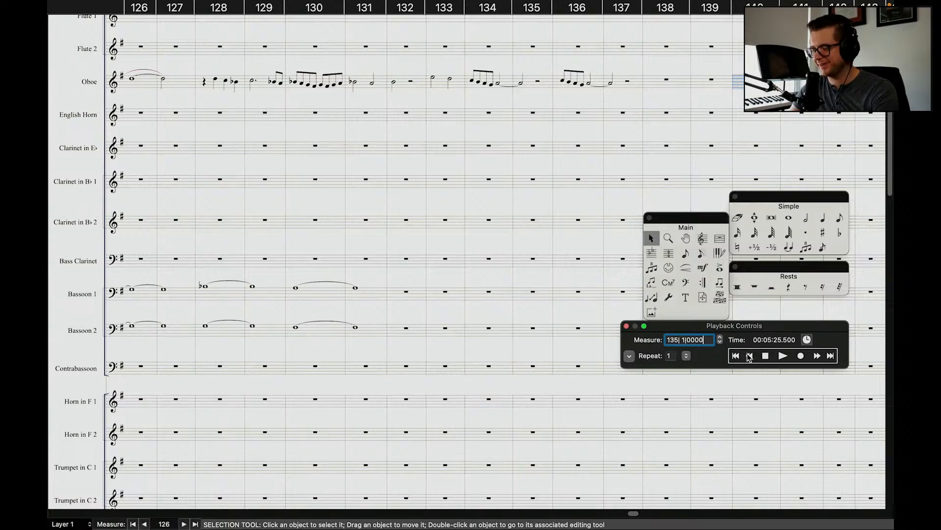
pyautogui.click(748, 351)
pyautogui.press('space')
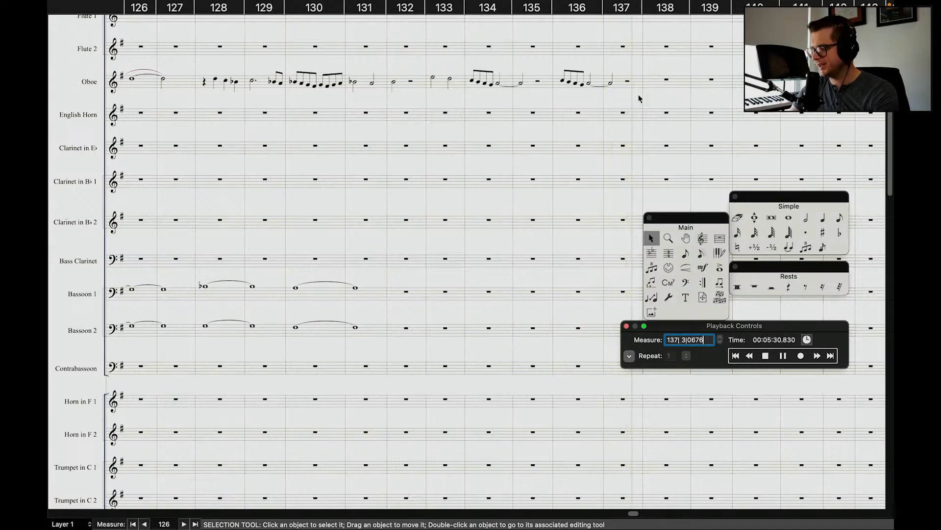
# Rewrite the oboe's measure 137 as a quarter note A, a quarter rest, and quarter notes G and A.
pyautogui.click(808, 245)
pyautogui.click(823, 218)
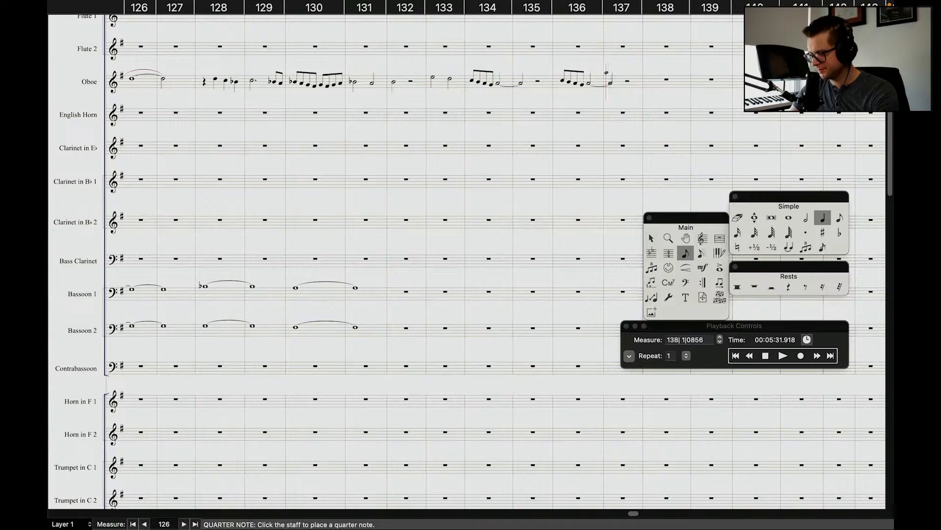
pyautogui.click(609, 81)
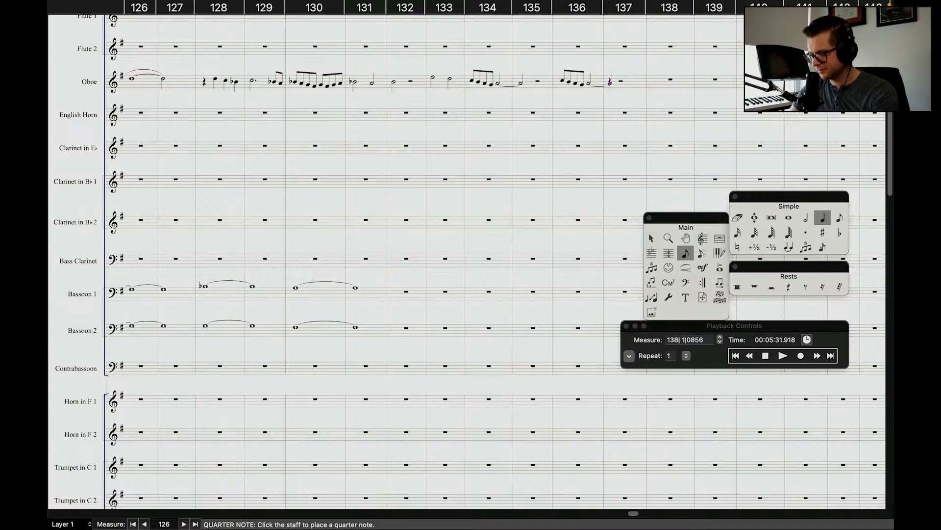
pyautogui.click(622, 81)
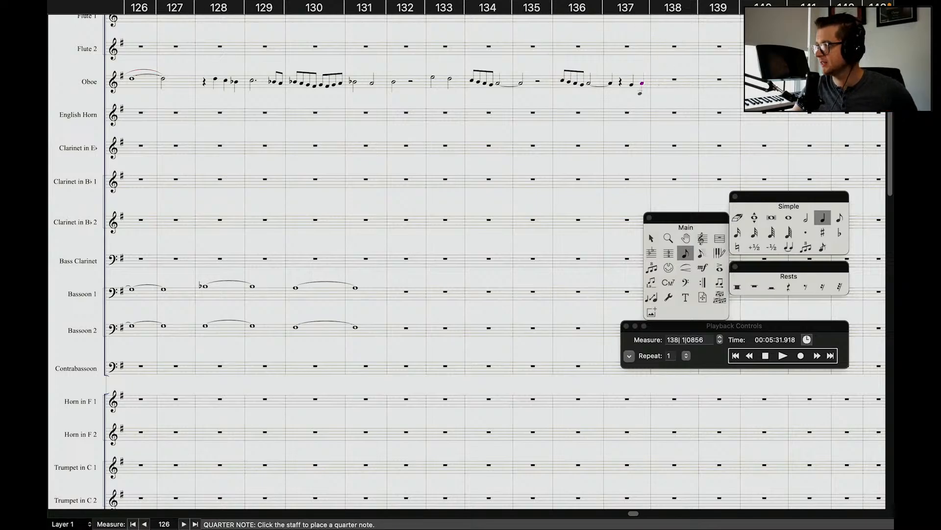
# Play from measure 136 into measure 138 to hear the revised oboe ending.
pyautogui.scroll(5, 640, 93)
pyautogui.hscroll(4, 655, 137)
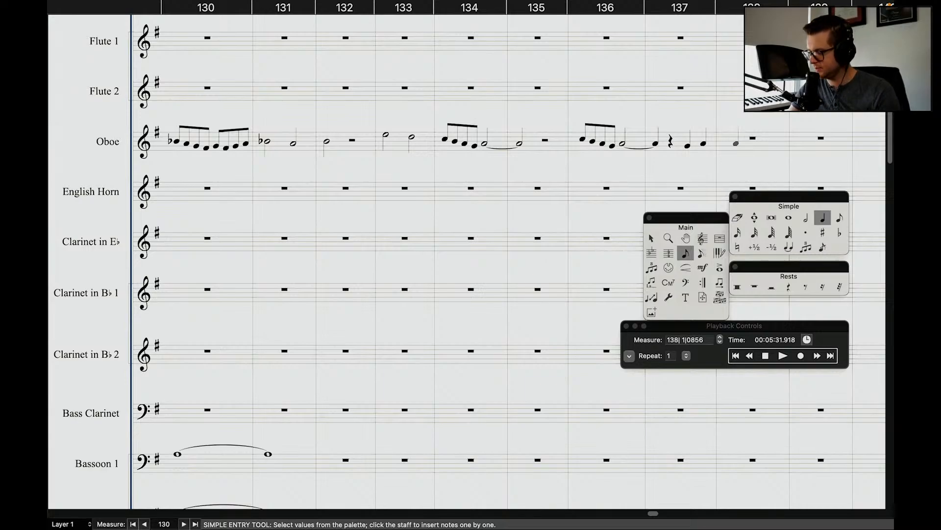
pyautogui.click(750, 357)
pyautogui.click(750, 356)
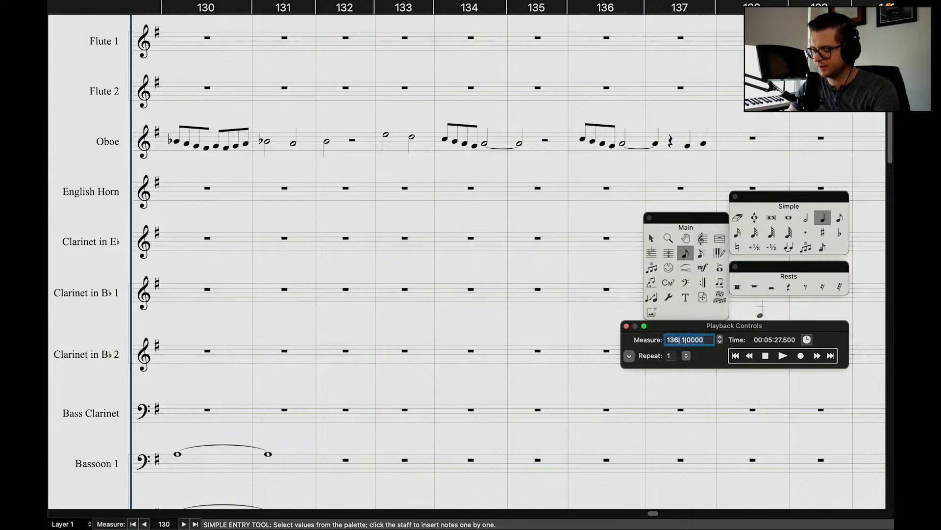
pyautogui.click(783, 356)
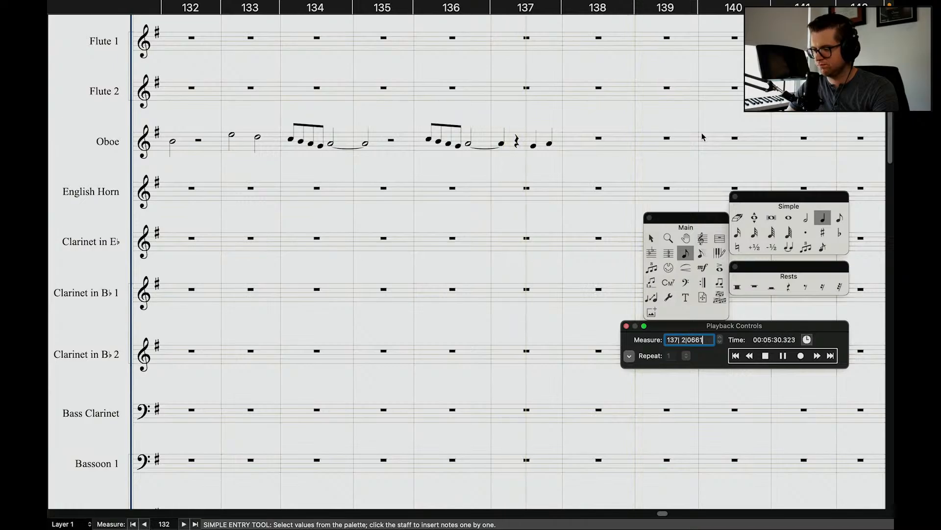
pyautogui.click(602, 141)
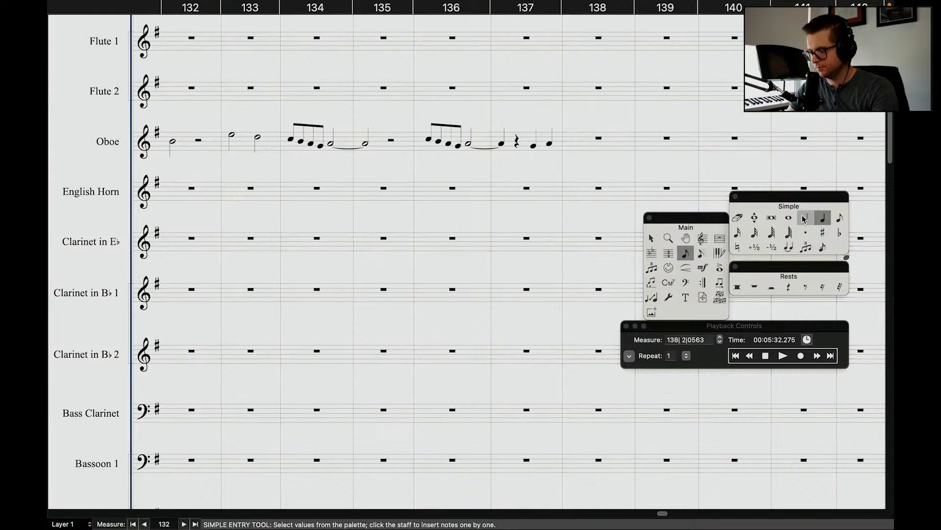
# Replace the last two quarter notes in the oboe's measure 137 with a dotted quarter G and an eighth note F-sharp.
pyautogui.click(840, 218)
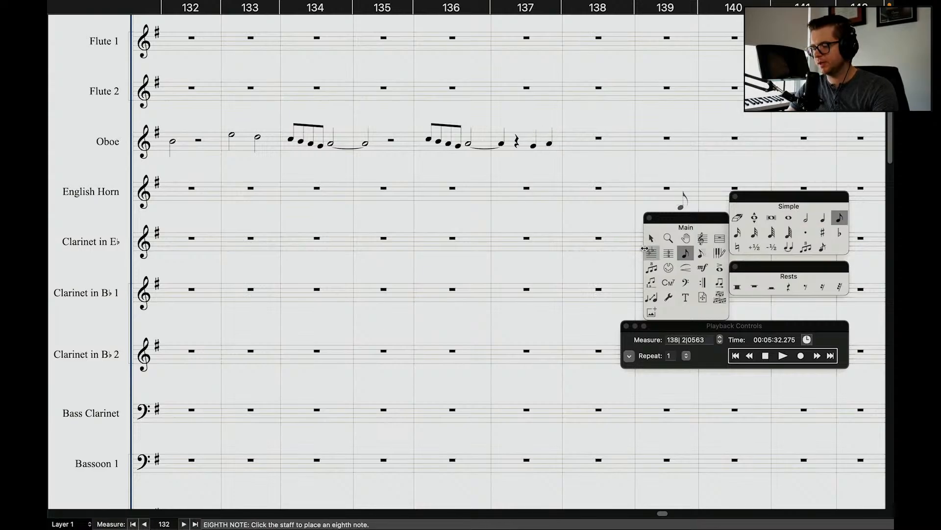
pyautogui.click(653, 238)
pyautogui.doubleClick(549, 146)
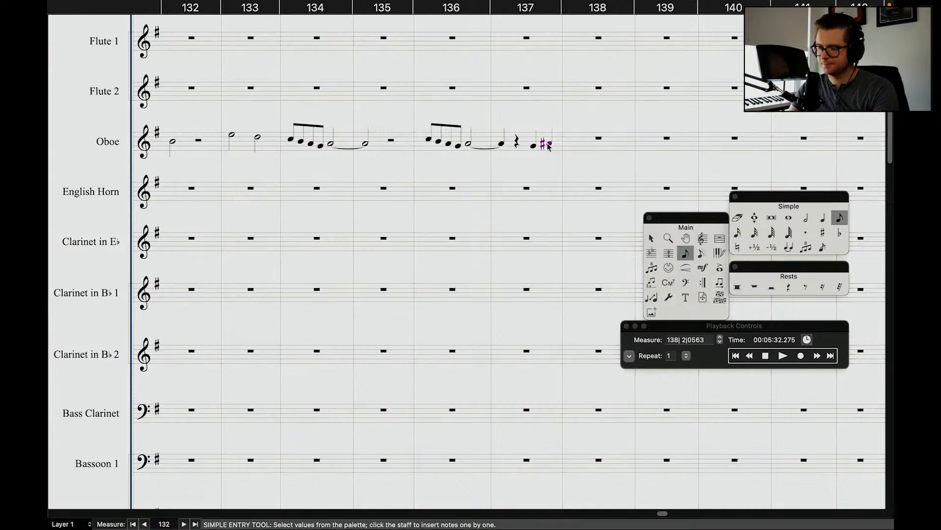
pyautogui.press('Delete')
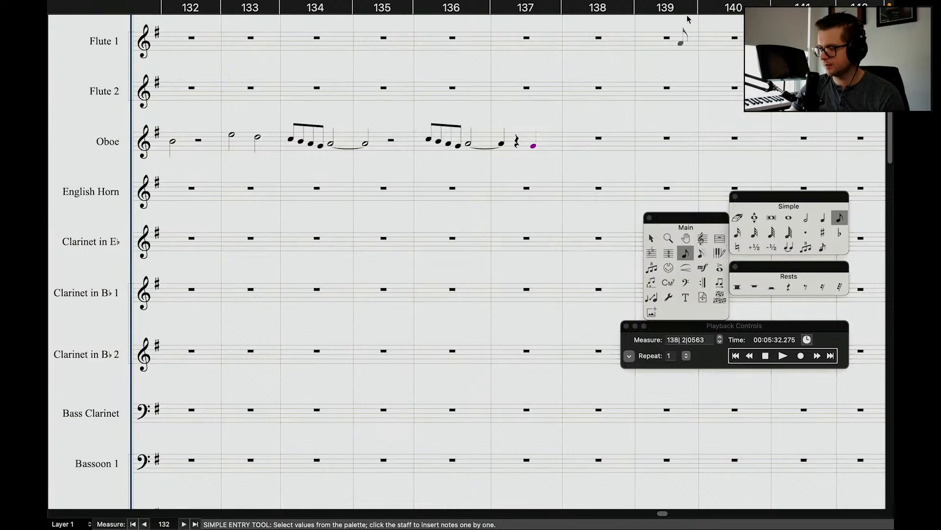
pyautogui.press('5')
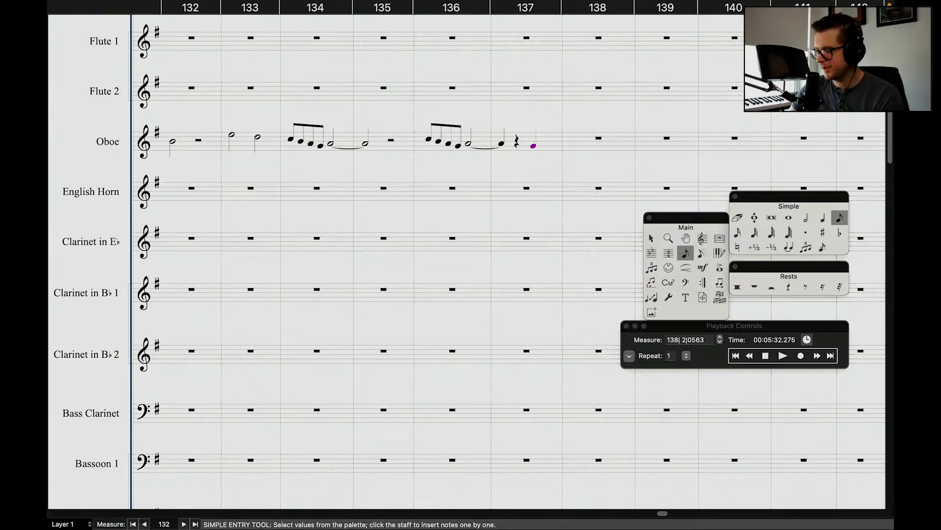
pyautogui.click(822, 217)
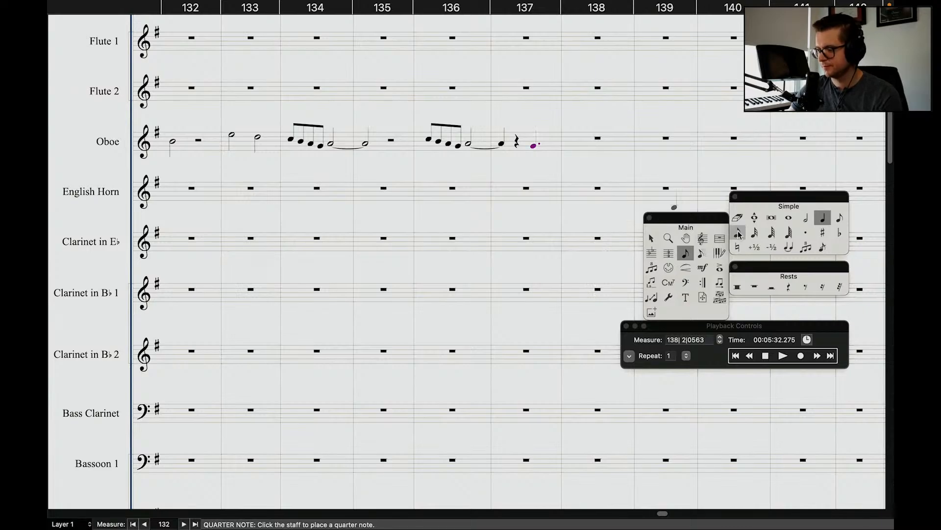
pyautogui.press('4')
pyautogui.click(554, 146)
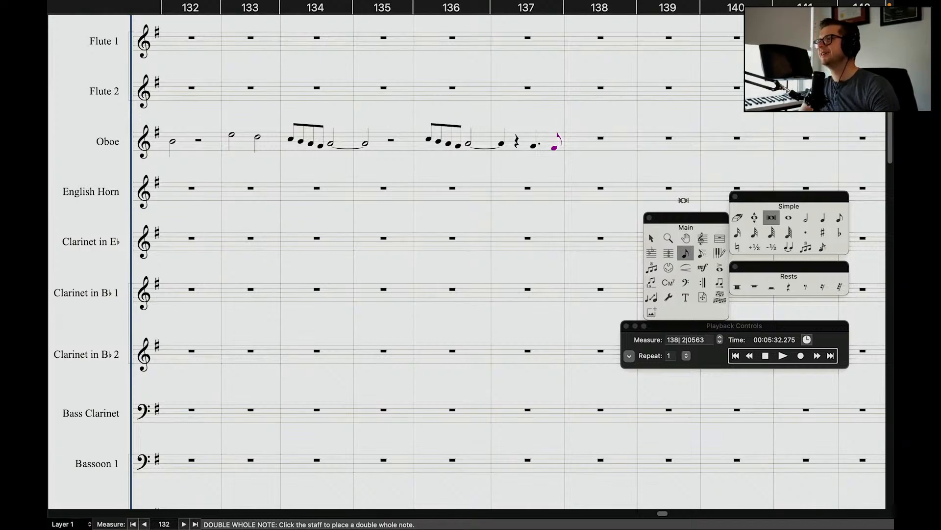
# Play from measure 136 into measure 138 to hear the oboe's dotted rhythm.
pyautogui.moveTo(412, 4)
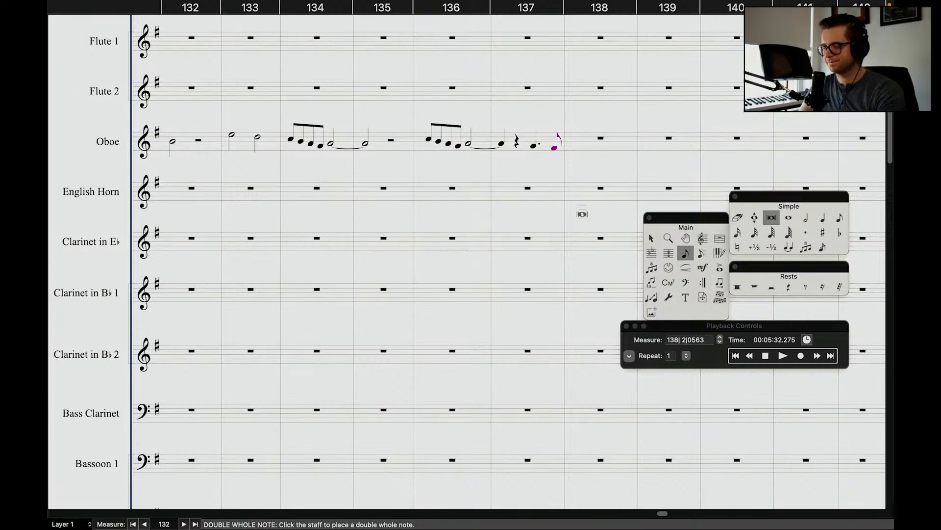
pyautogui.click(750, 357)
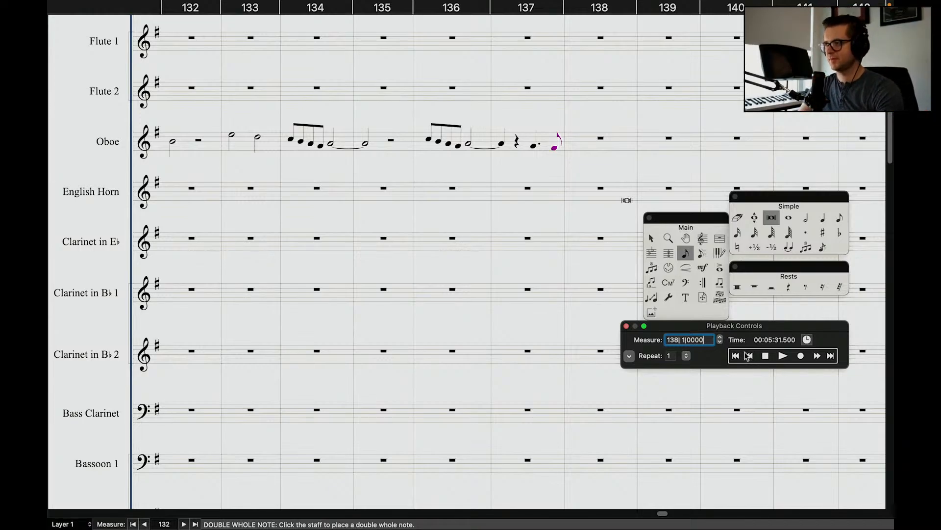
pyautogui.click(747, 356)
pyautogui.click(748, 357)
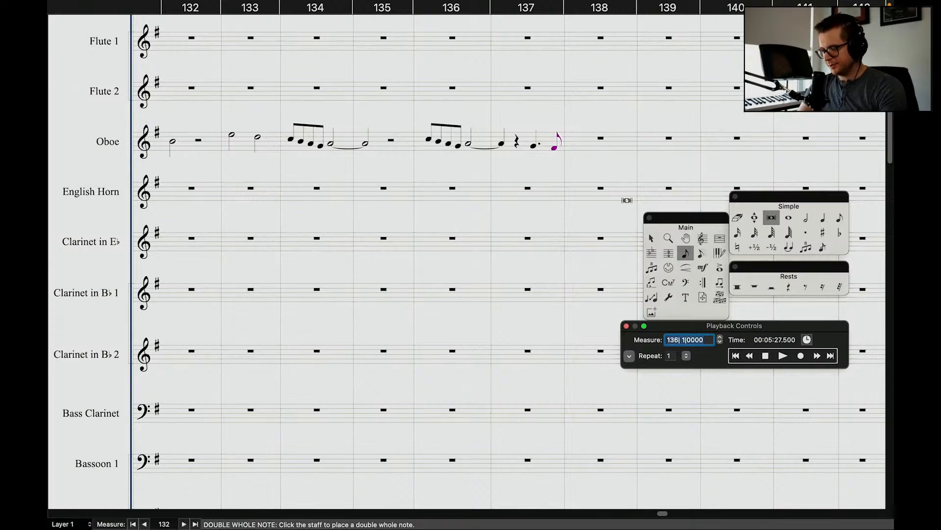
pyautogui.click(782, 356)
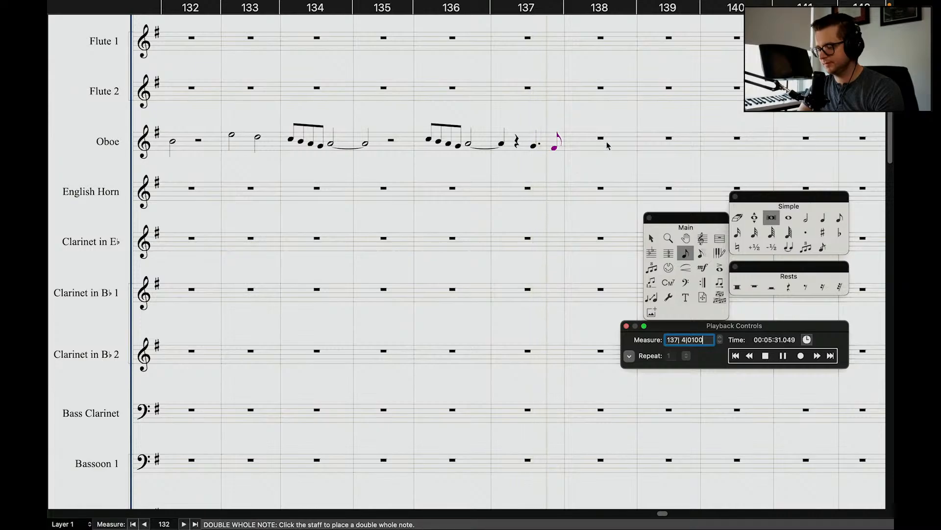
pyautogui.click(641, 160)
pyautogui.click(652, 191)
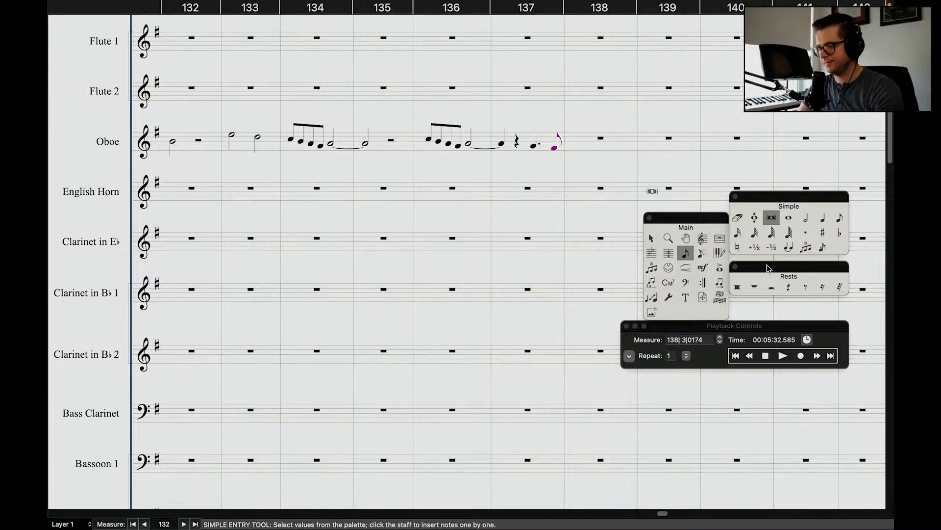
# Enter a whole note G in the oboe's measure 138.
pyautogui.click(788, 217)
pyautogui.click(806, 217)
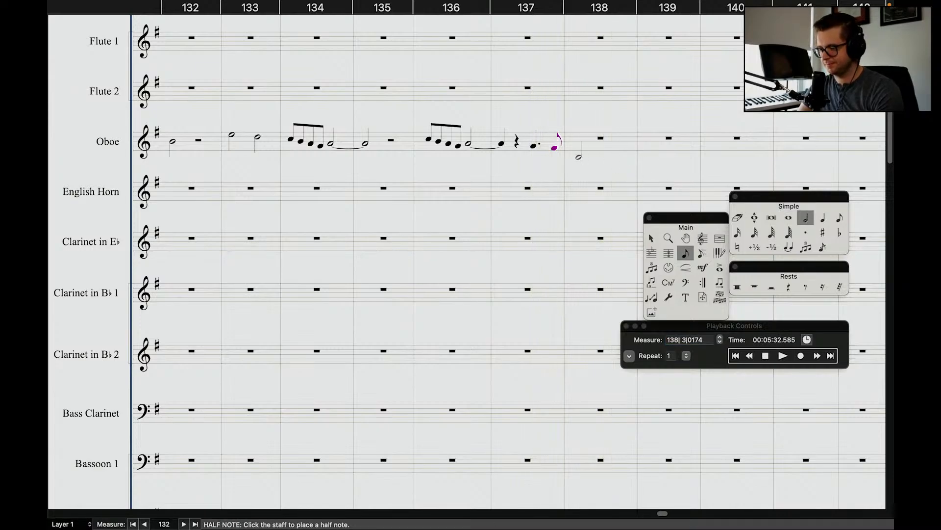
pyautogui.click(574, 147)
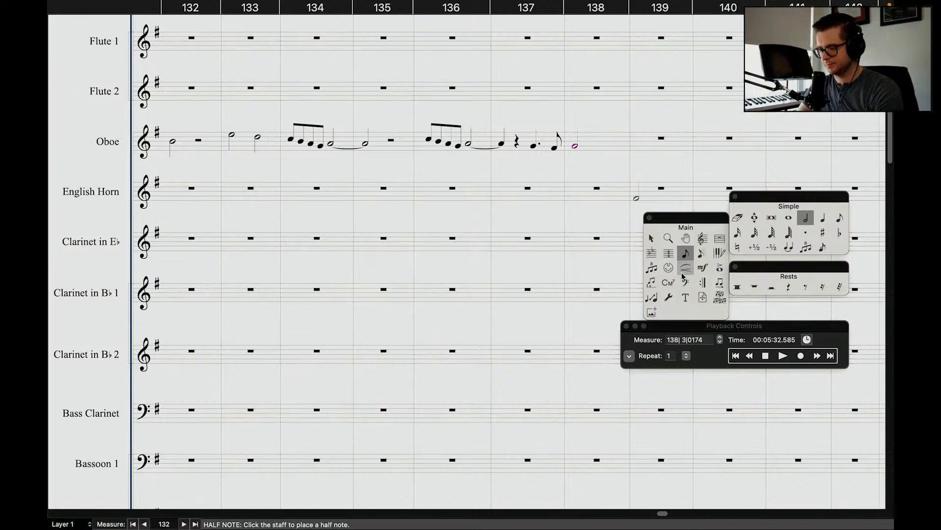
pyautogui.click(786, 220)
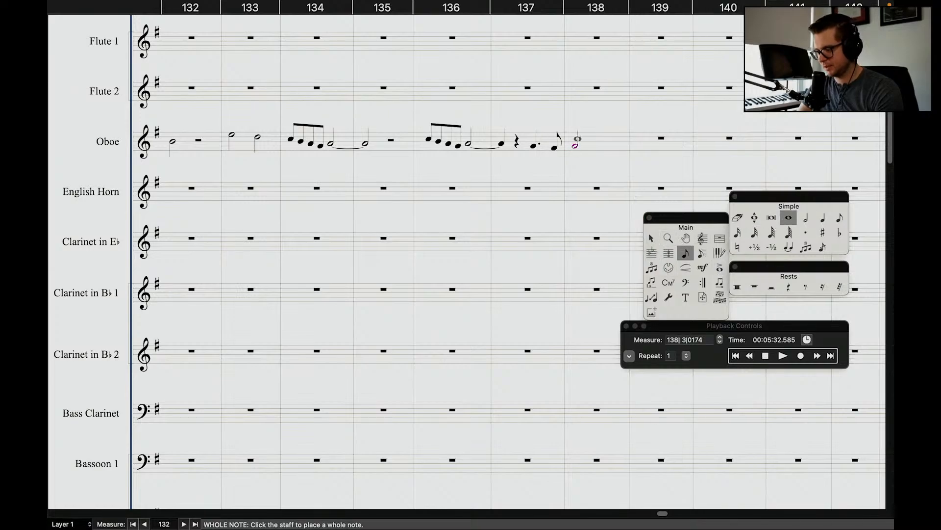
pyautogui.click(651, 239)
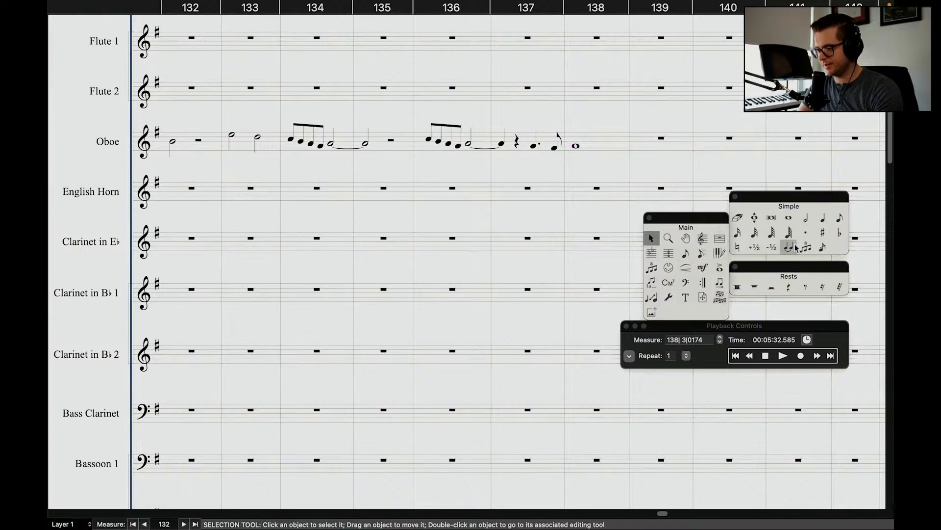
# Draw a decrescendo hairpin beneath the oboe's whole note in measure 138.
pyautogui.click(685, 267)
pyautogui.click(619, 121)
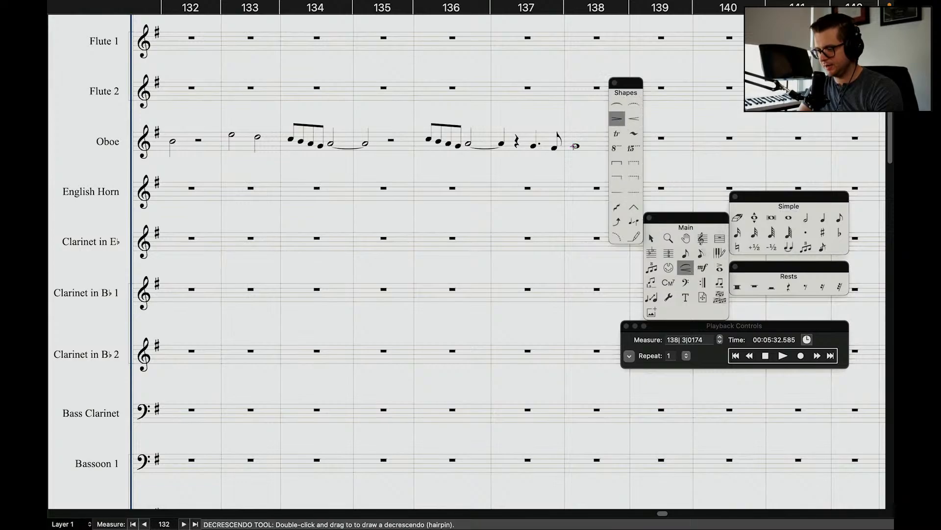
pyautogui.click(571, 160)
pyautogui.moveTo(571, 161); pyautogui.dragTo(594, 161)
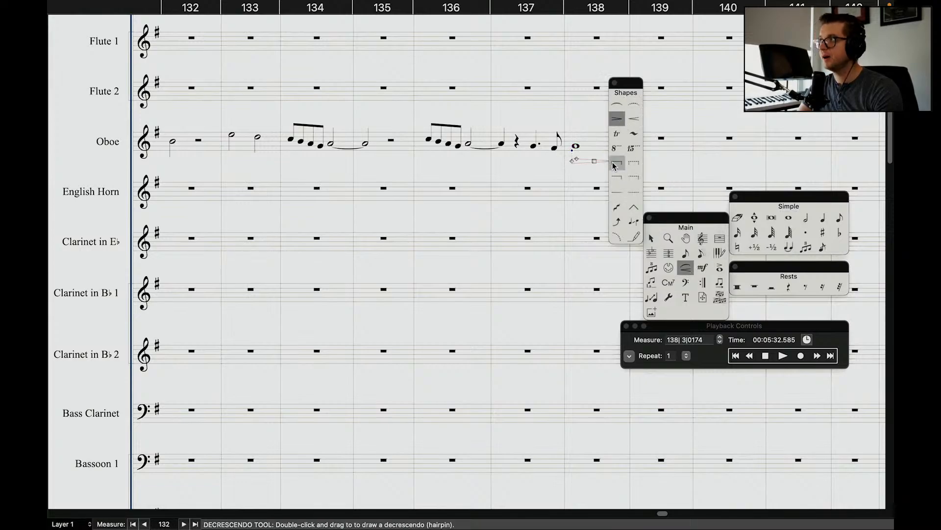
pyautogui.moveTo(627, 82); pyautogui.dragTo(628, 177)
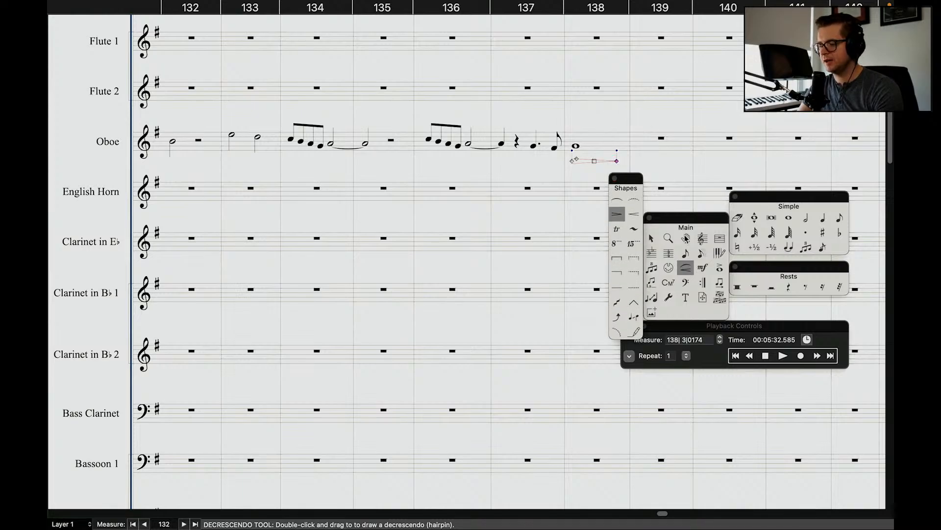
pyautogui.click(652, 240)
# Play from measure 136 into measure 140 to hear the completed oboe phrase.
pyautogui.scroll(-2, 673, 167)
pyautogui.click(749, 356)
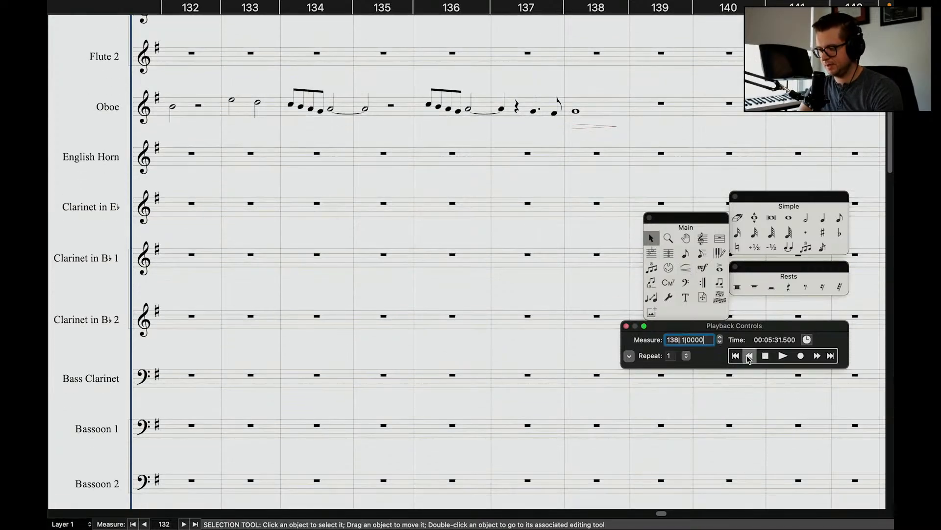
pyautogui.click(748, 356)
pyautogui.click(750, 356)
pyautogui.click(783, 355)
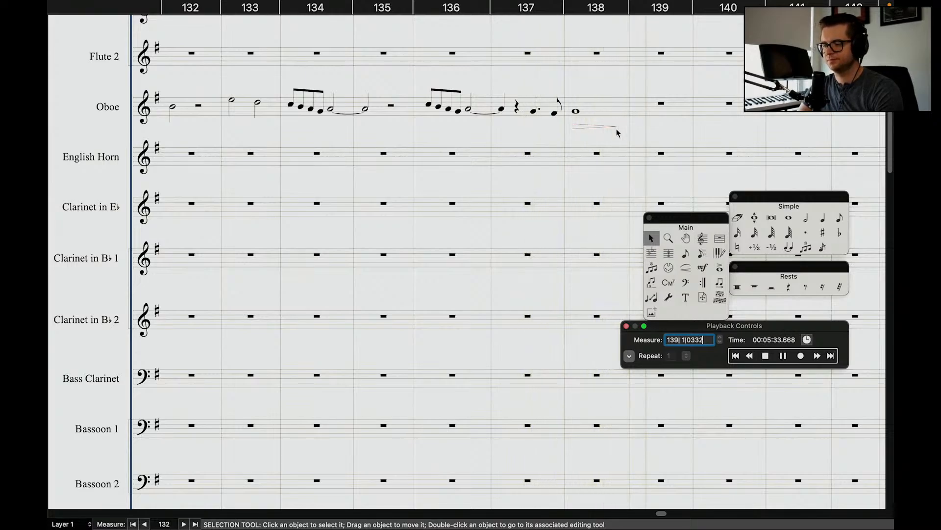
pyautogui.scroll(-5, 618, 132)
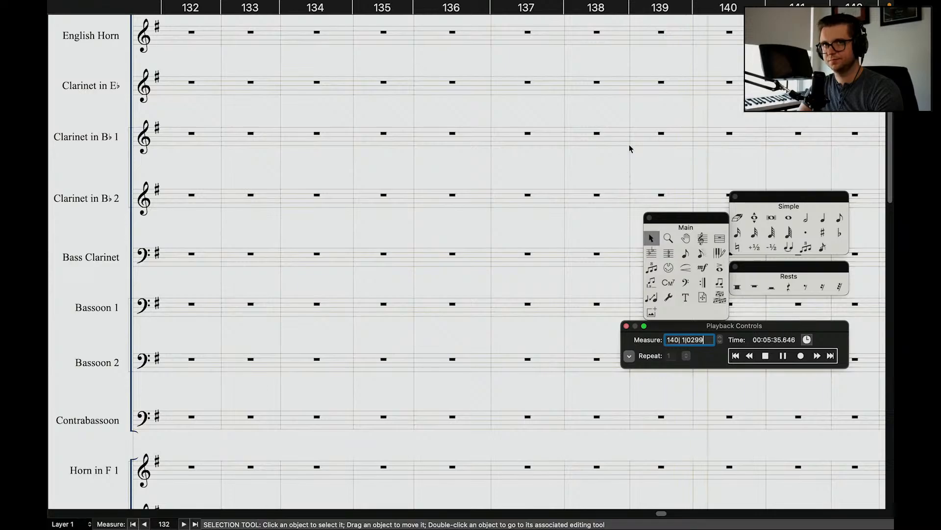
pyautogui.press('space')
# Copy the oboe's measure 138, with its whole note and decrescendo hairpin, into measure 139.
pyautogui.scroll(5, 603, 167)
pyautogui.click(603, 167)
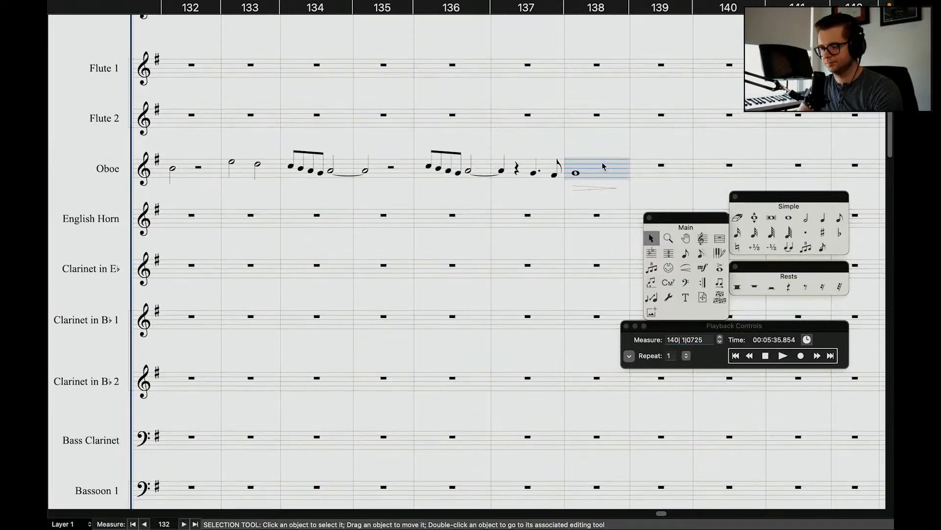
pyautogui.keyDown('alt'); pyautogui.click(653, 182); pyautogui.keyUp('alt')
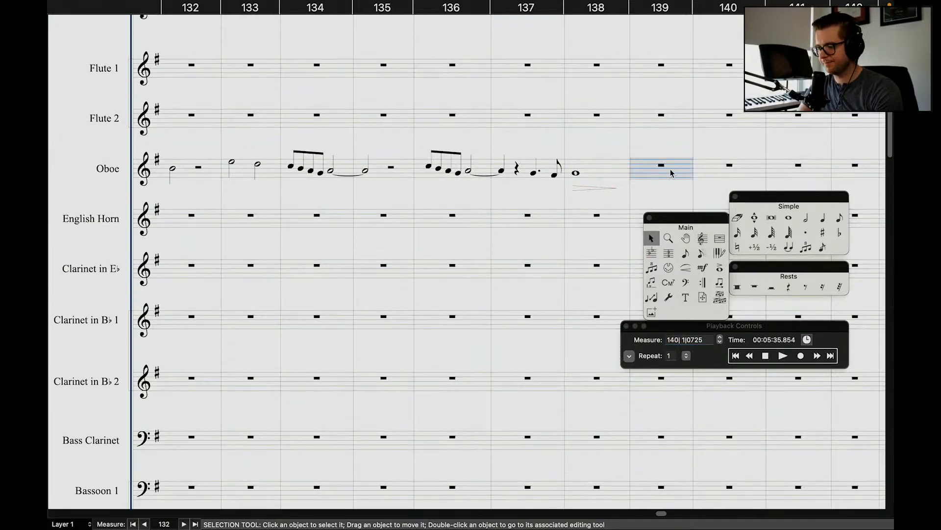
# Replace the oboe's whole notes with half notes: a low G and a high G in measure 138, and a high G opening measure 139.
pyautogui.doubleClick(577, 173)
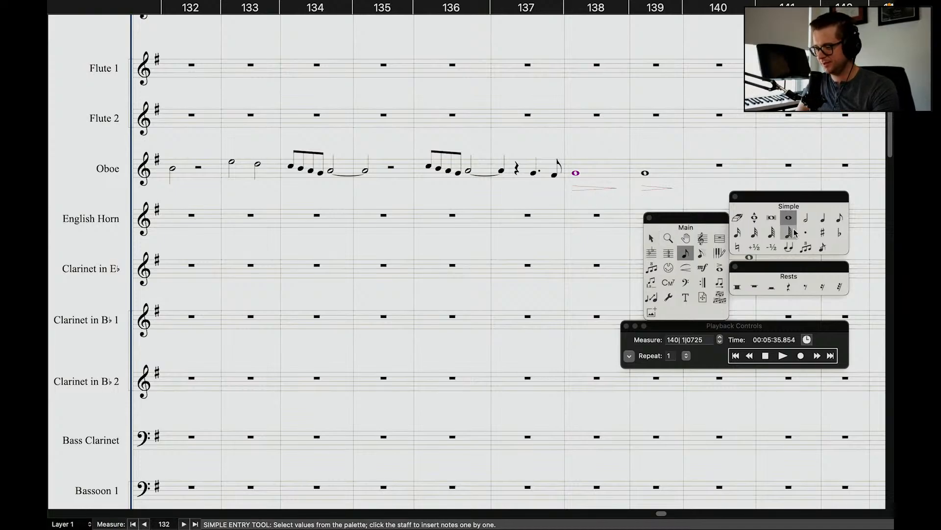
pyautogui.click(806, 217)
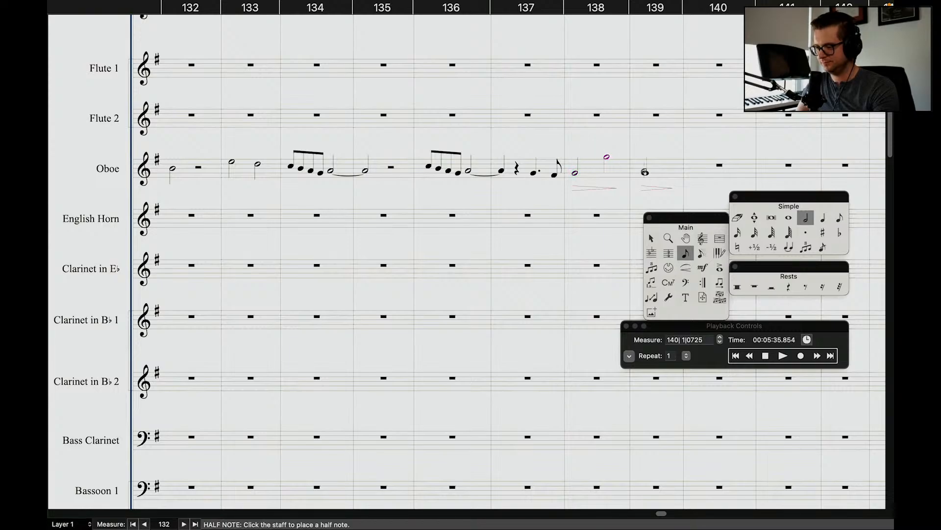
pyautogui.click(645, 172)
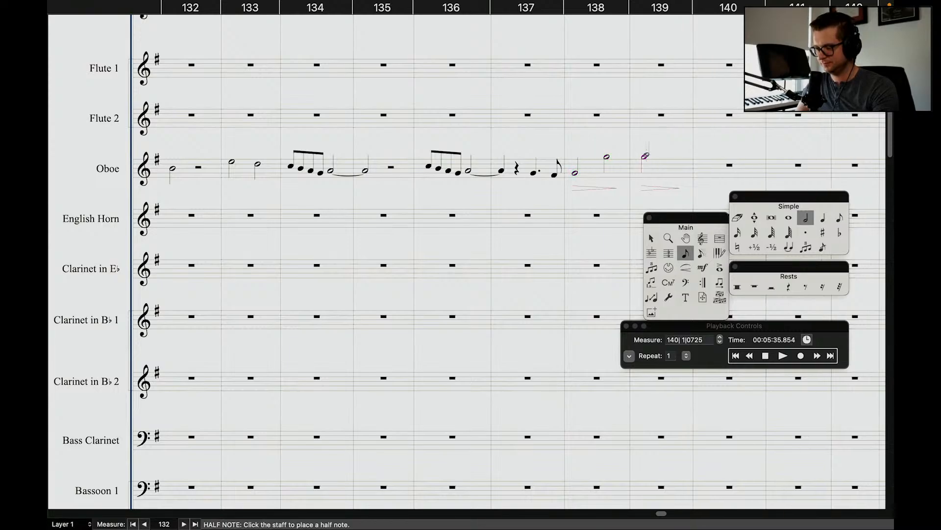
pyautogui.press('Left')
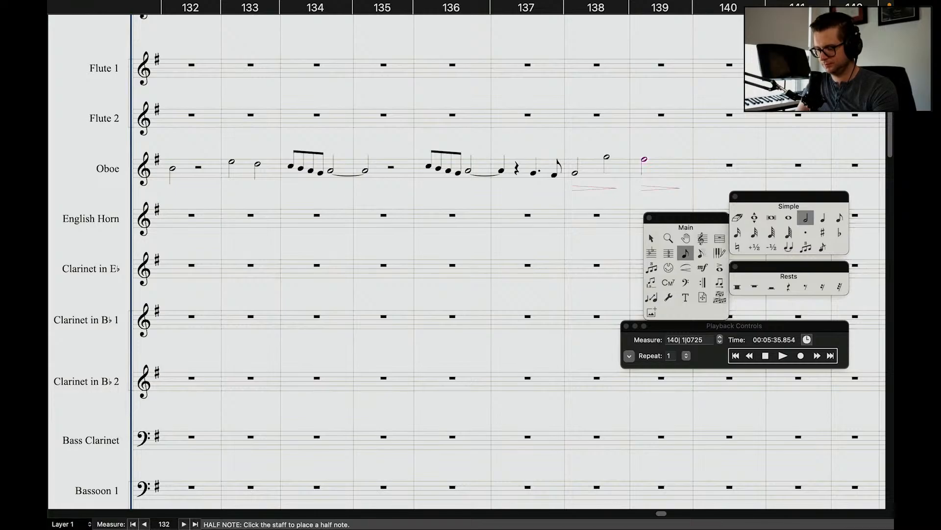
pyautogui.press('Left')
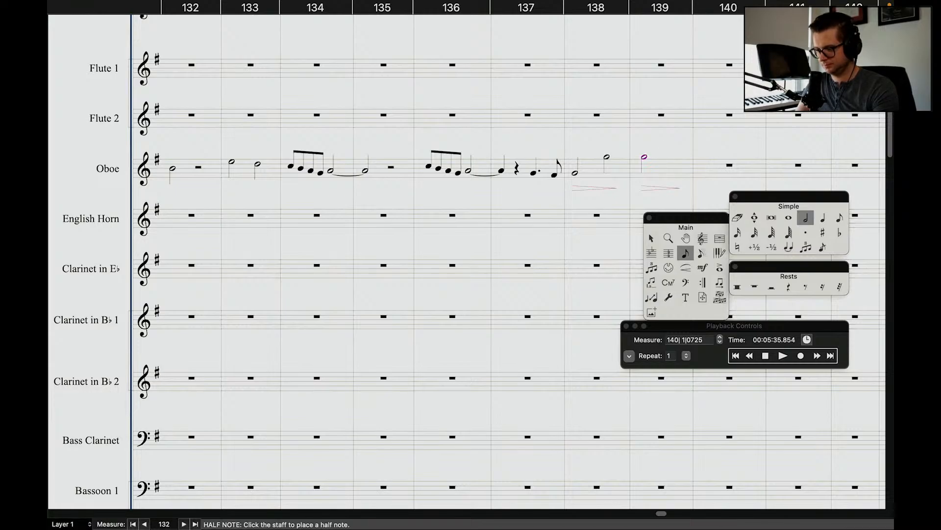
# Tie the oboe's high G from measure 138 into measure 139 and complete measure 139 with a half note F-sharp.
pyautogui.press('Left')
pyautogui.press('t')
pyautogui.press('Right')
pyautogui.press('t')
pyautogui.press('Right')
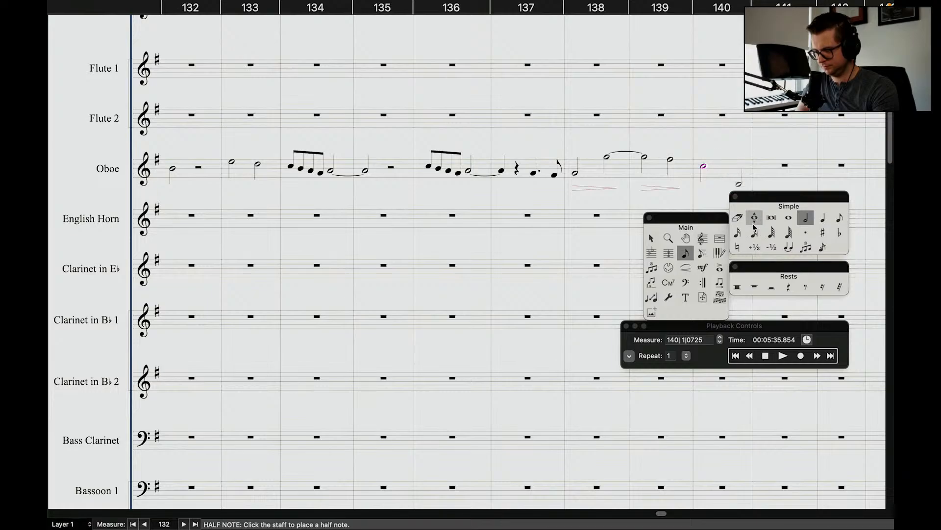
# Enter a dotted half note C in the oboe's measure 140 and try a quarter note in measure 141.
pyautogui.click(806, 235)
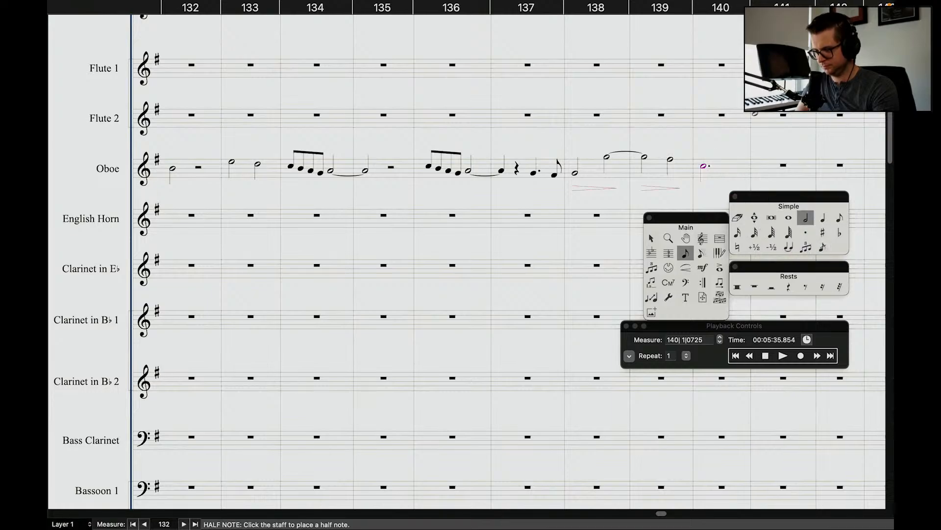
pyautogui.scroll(-3, 726, 127)
pyautogui.hscroll(5, 725, 126)
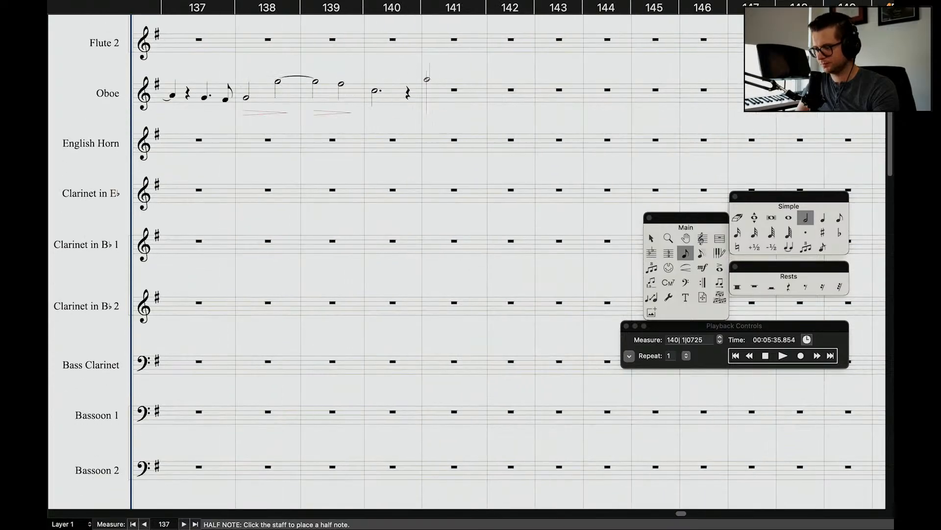
pyautogui.hscroll(-4, 725, 127)
pyautogui.click(828, 221)
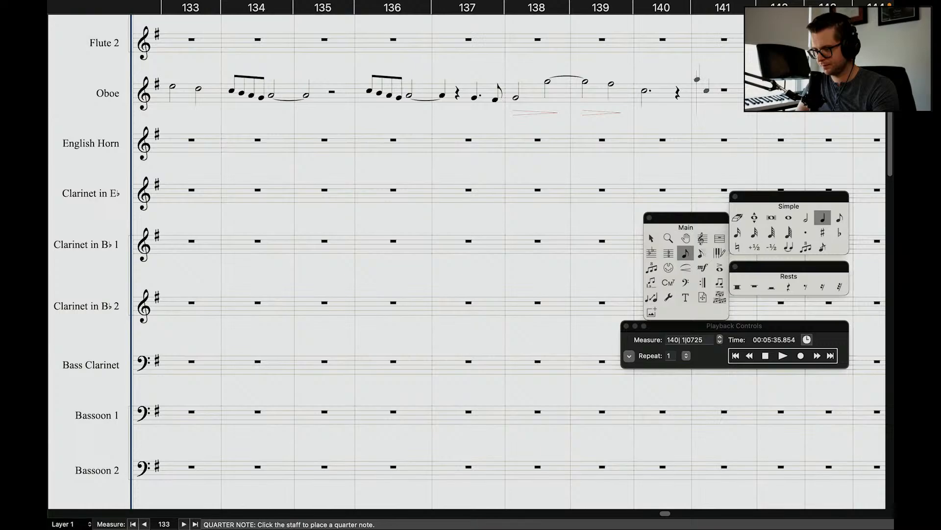
# Enter a half rest and half note D in the oboe's measure 141, followed by a whole note G in measure 142.
pyautogui.click(805, 218)
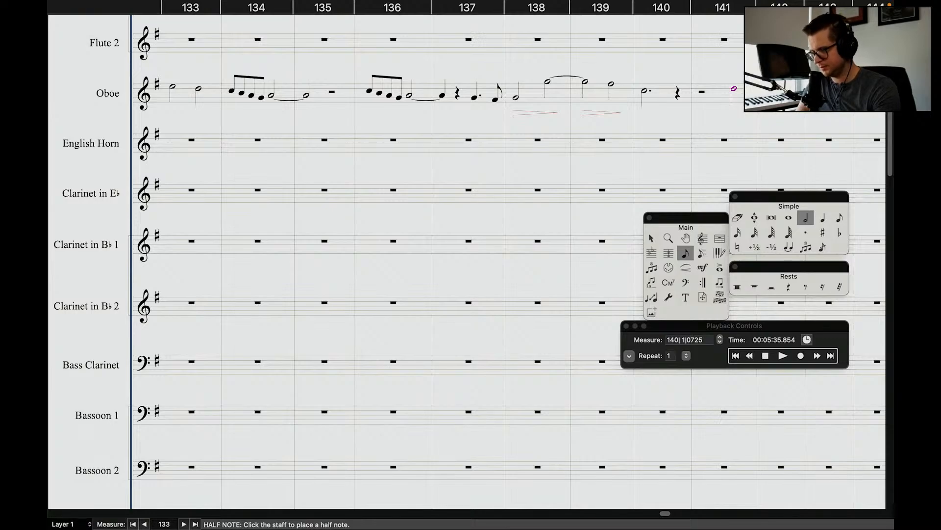
pyautogui.click(780, 88)
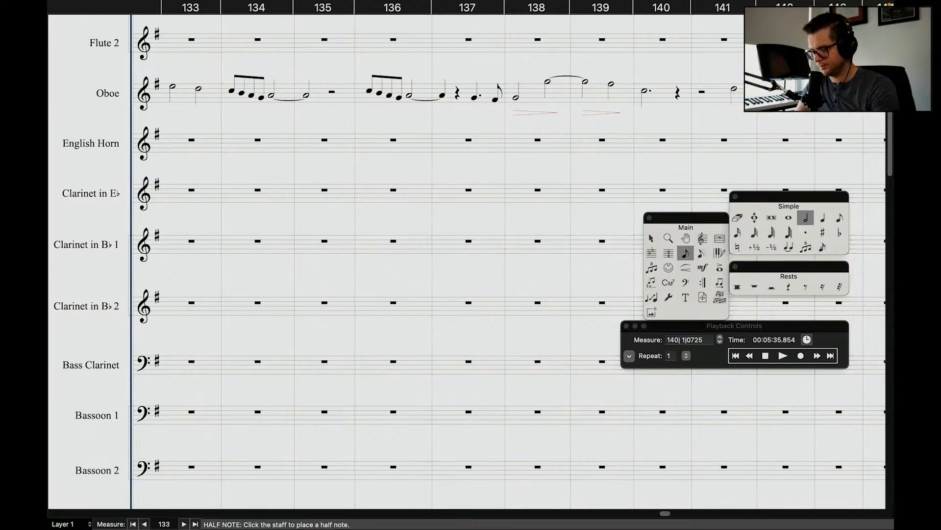
pyautogui.press('super+z')
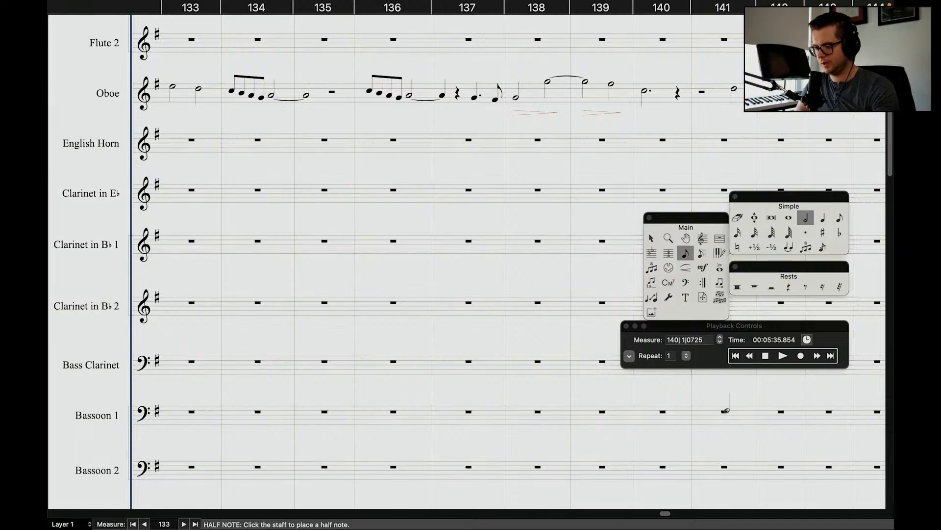
# Play the new oboe phrase into measure 143 to hear it against the strings.
pyautogui.click(750, 357)
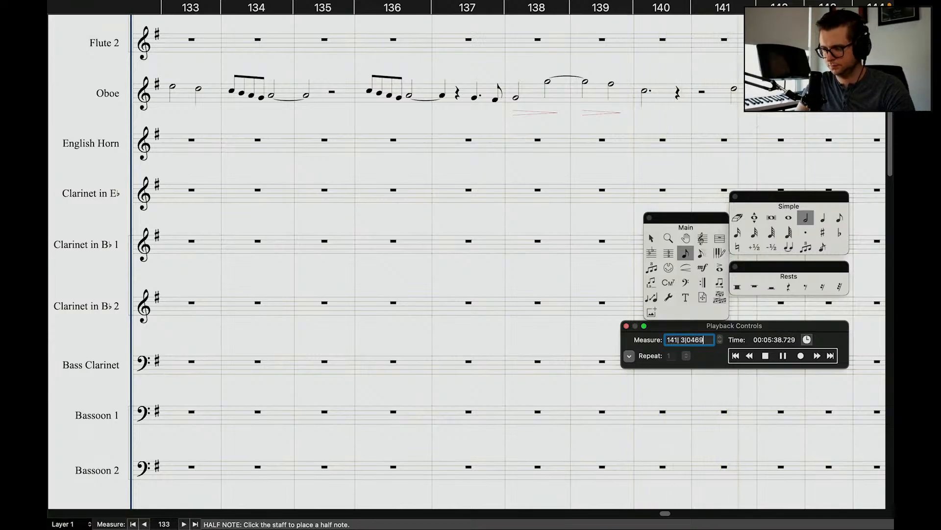
pyautogui.scroll(-15, 722, 145)
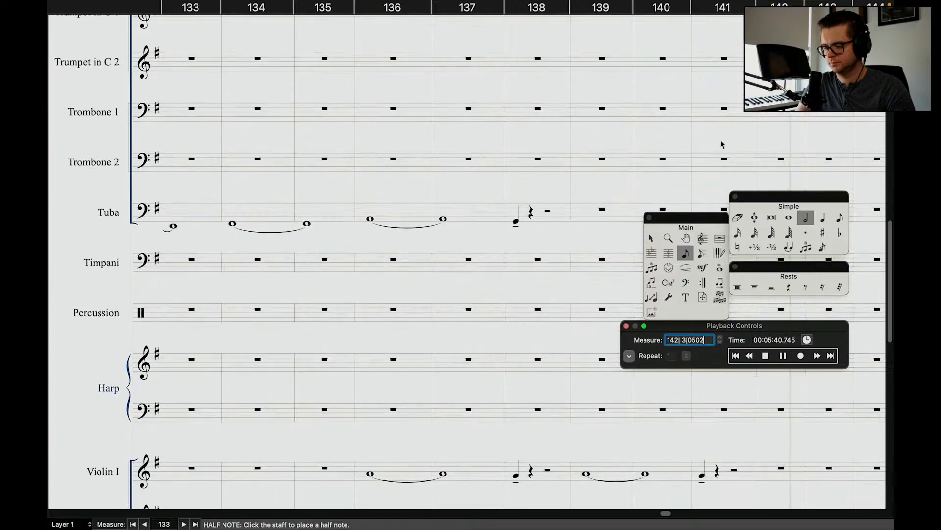
pyautogui.press('space')
pyautogui.scroll(12, 721, 138)
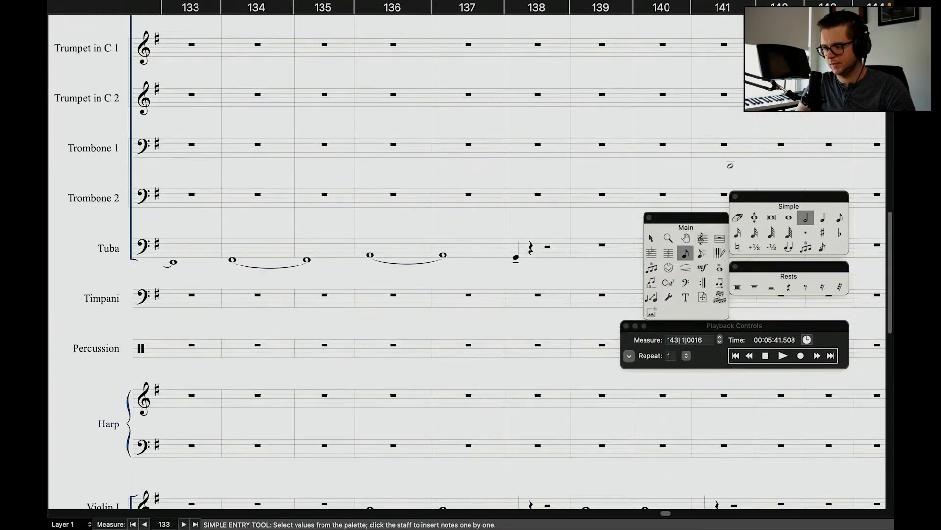
pyautogui.press('Escape')
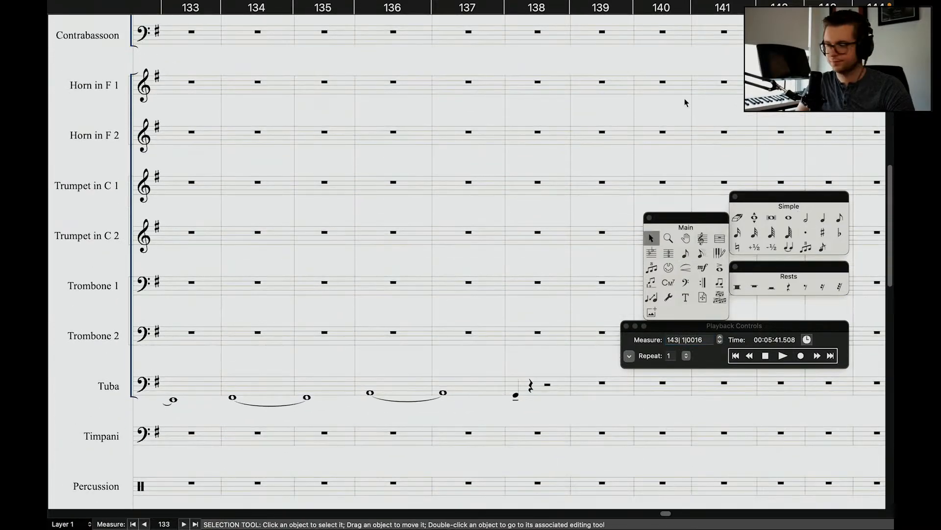
# Copy the oboe's measures 141 and 142 over measures 140 and 141 so the phrase ending arrives one measure earlier.
pyautogui.scroll(10, 738, 91)
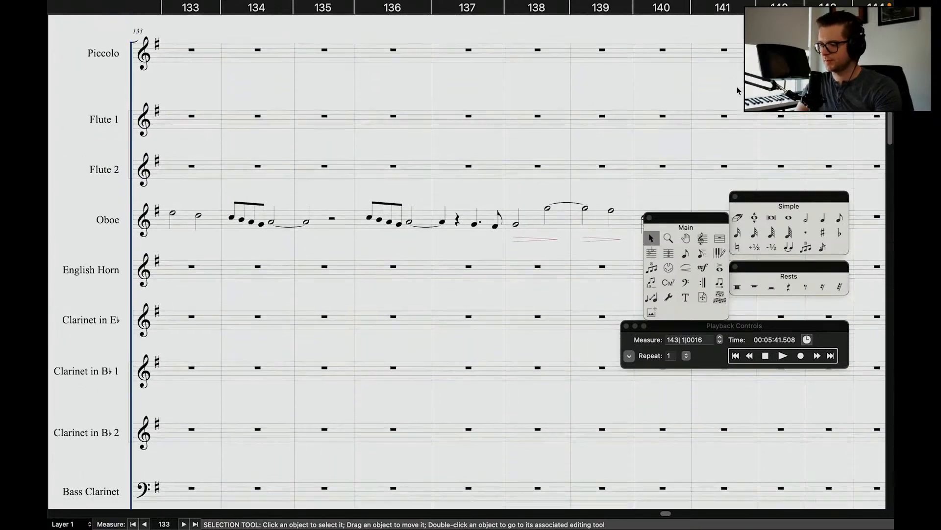
pyautogui.moveTo(716, 144); pyautogui.dragTo(787, 148)
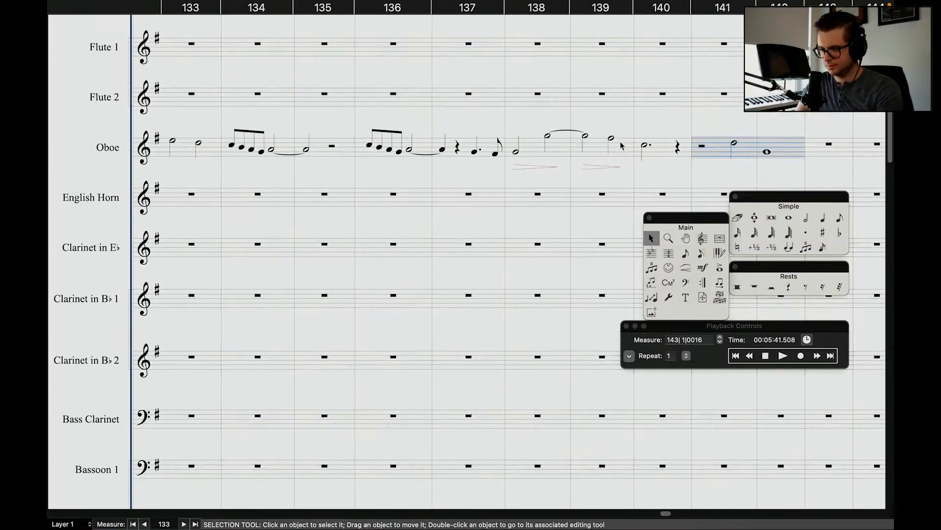
pyautogui.click(664, 152)
pyautogui.press('super+v')
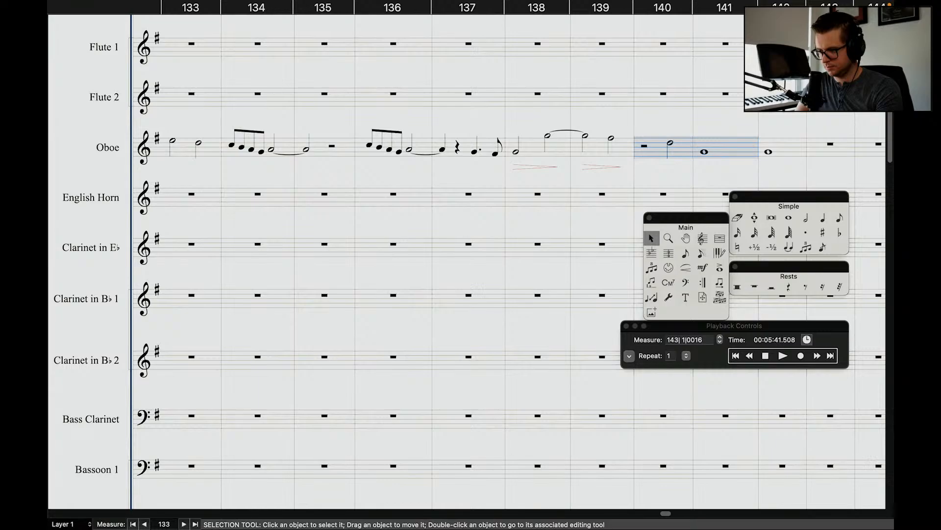
pyautogui.click(780, 154)
# Play from measure 139 into measure 142 to hear the oboe's moved phrase ending.
pyautogui.scroll(-10, 780, 157)
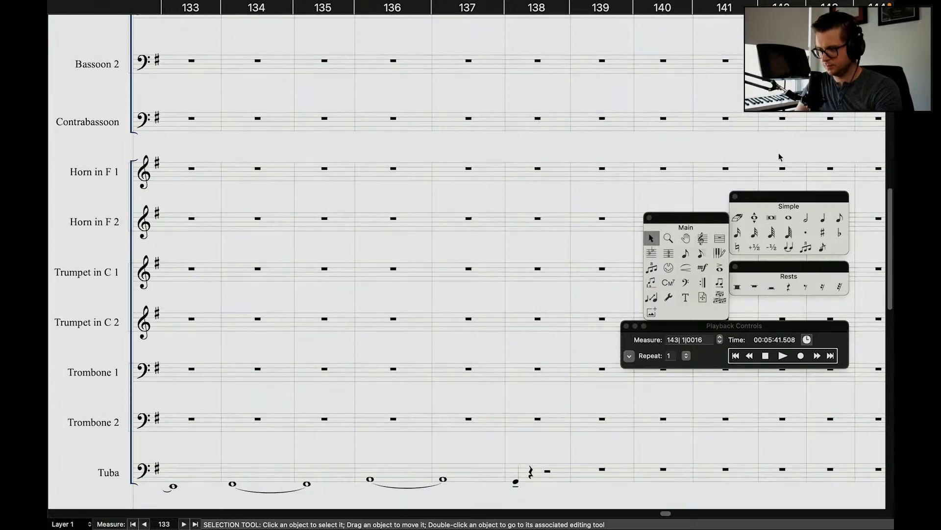
pyautogui.scroll(-6, 779, 157)
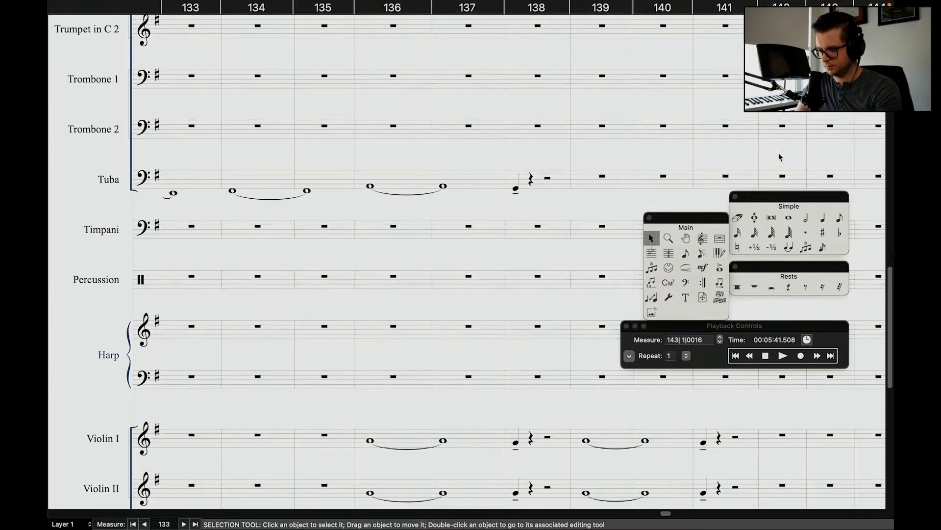
pyautogui.click(752, 355)
pyautogui.click(783, 356)
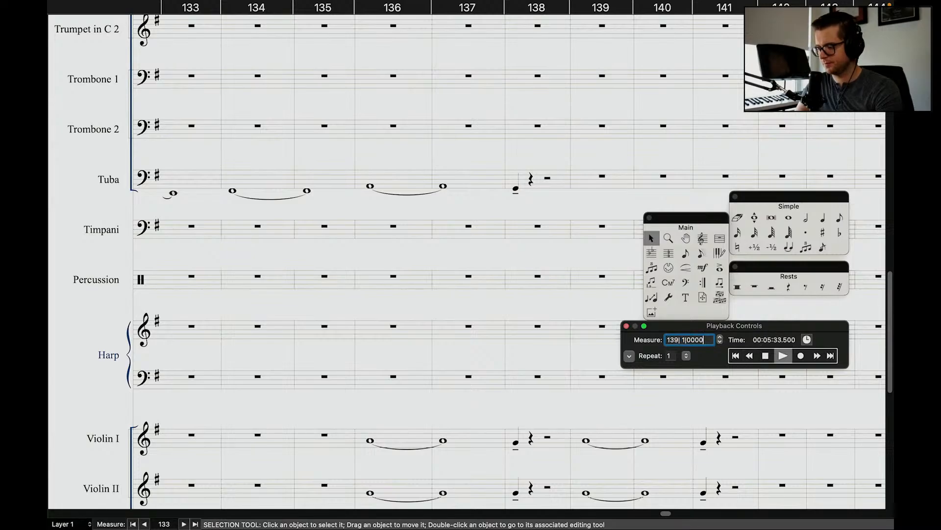
pyautogui.scroll(-1, 685, 148)
pyautogui.scroll(10, 686, 148)
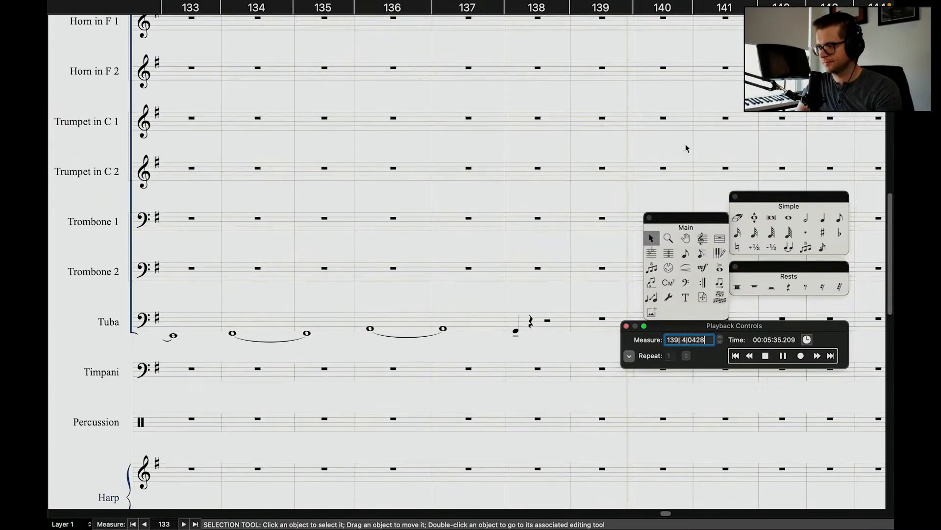
pyautogui.scroll(8, 719, 88)
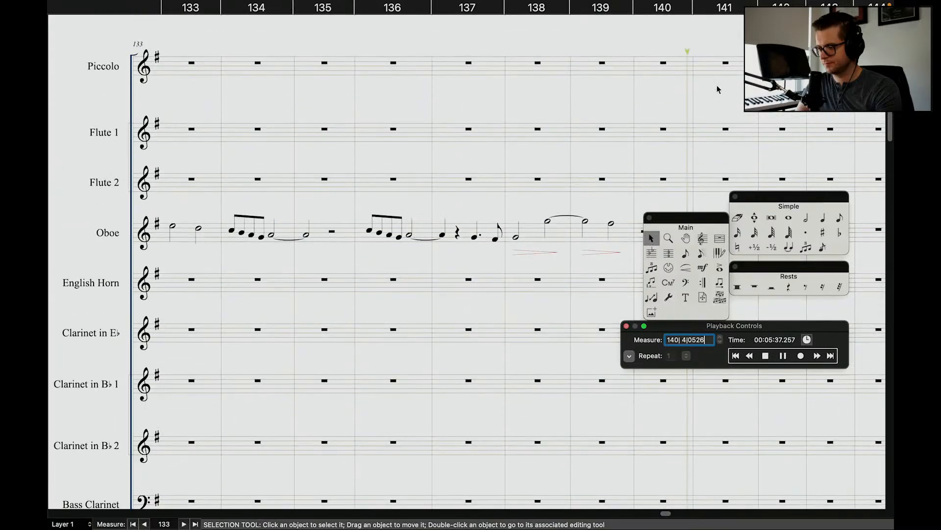
pyautogui.scroll(-2, 721, 108)
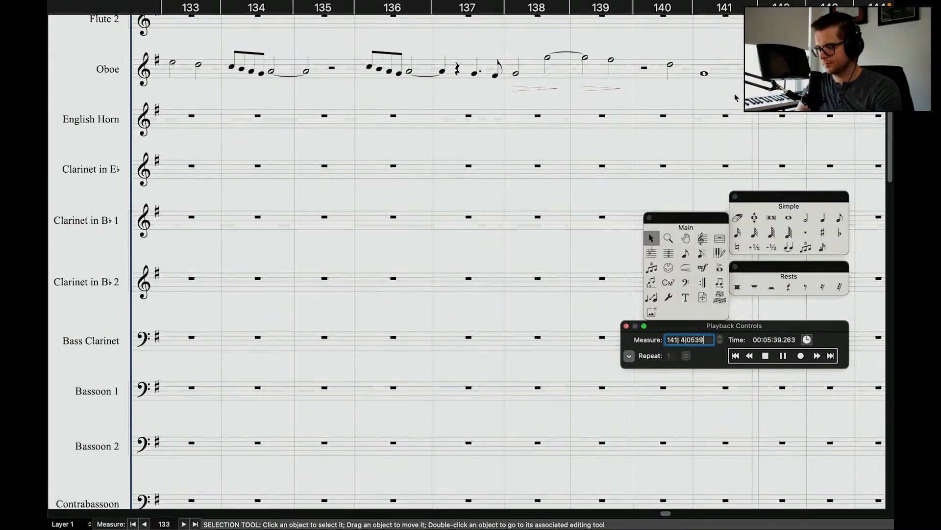
pyautogui.press('space')
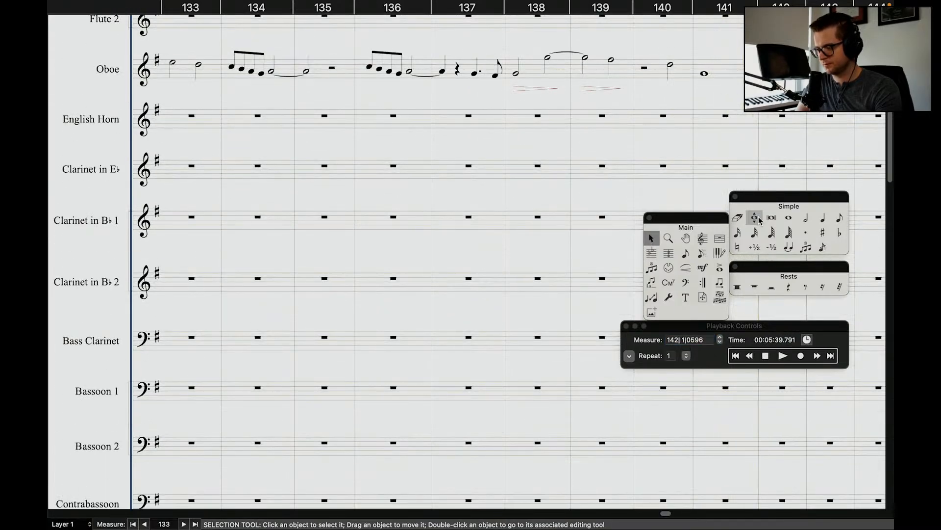